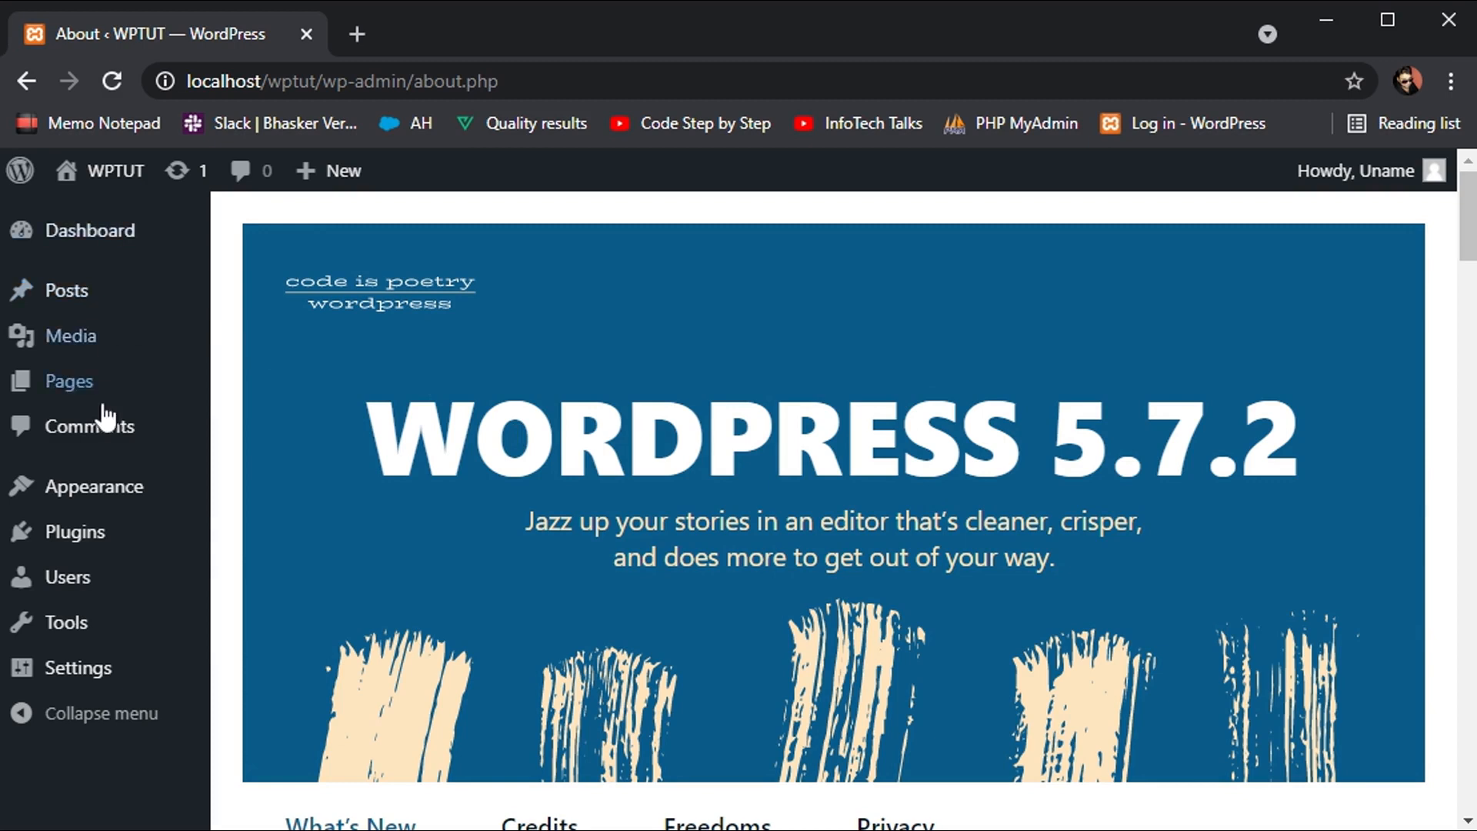
Step: Open the list of all posts in the WPTUT site's admin area
mouse_move(96, 314)
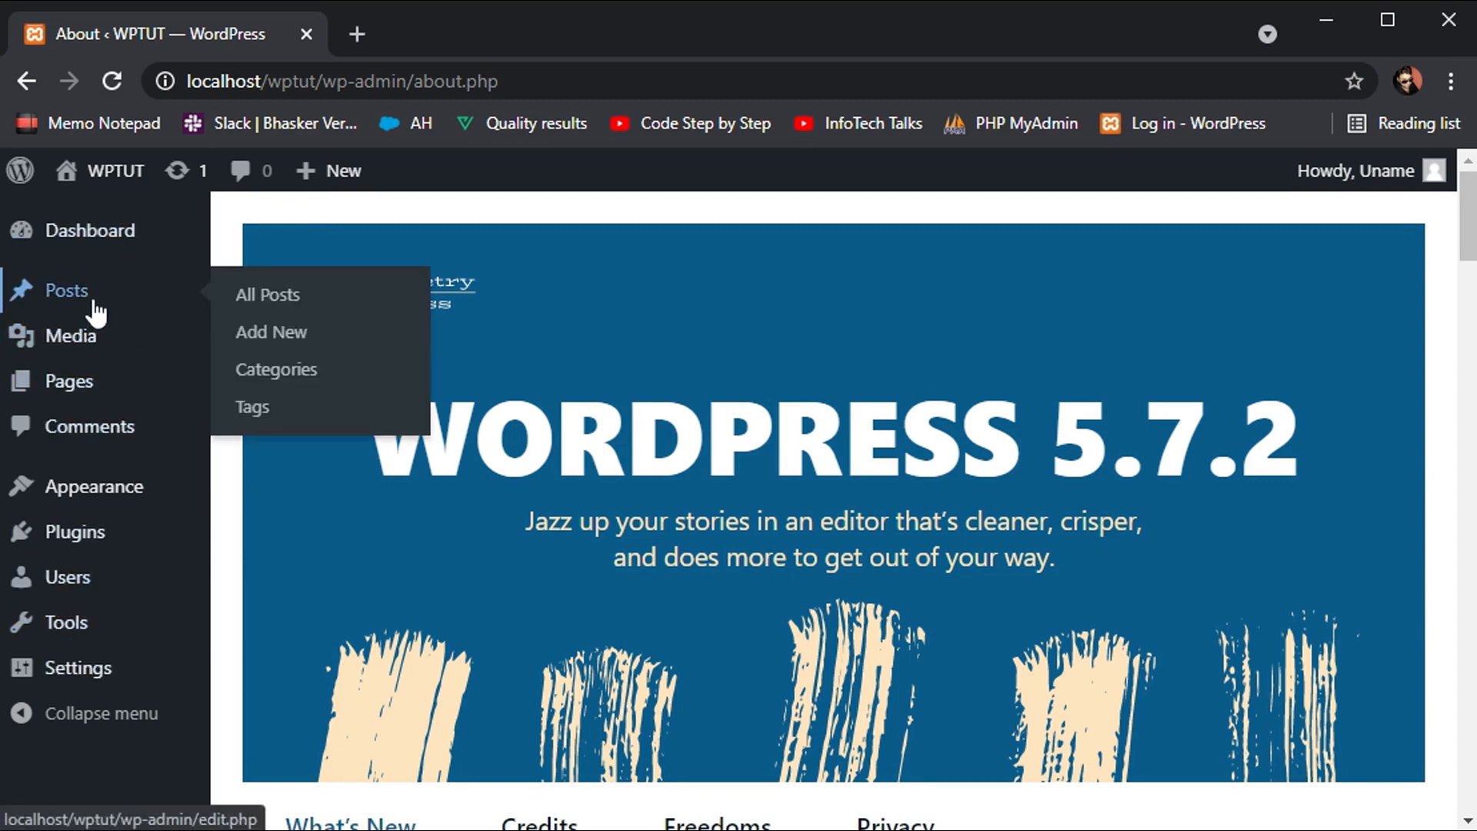
left_click(244, 303)
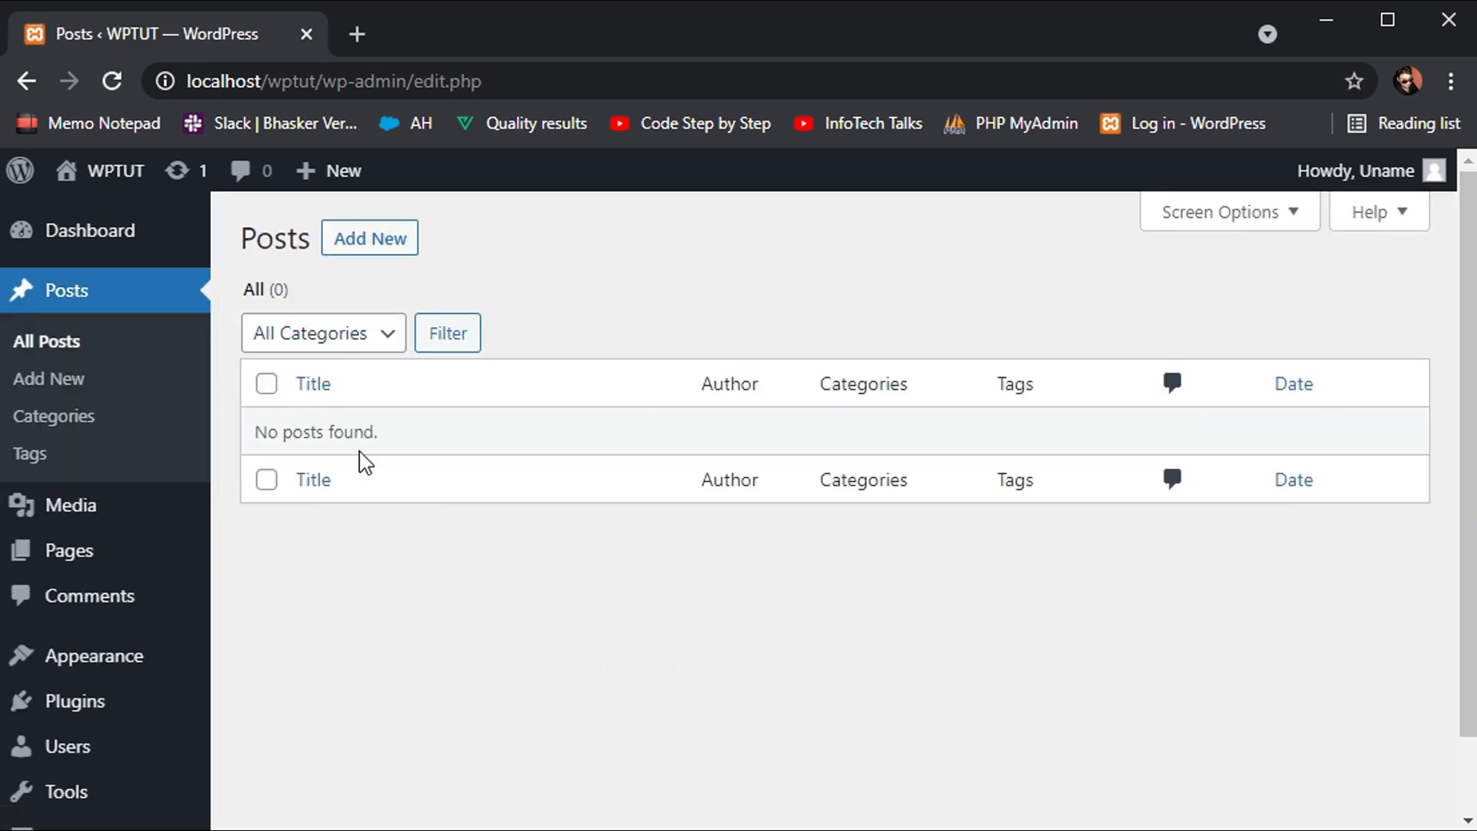
double_click(342, 433)
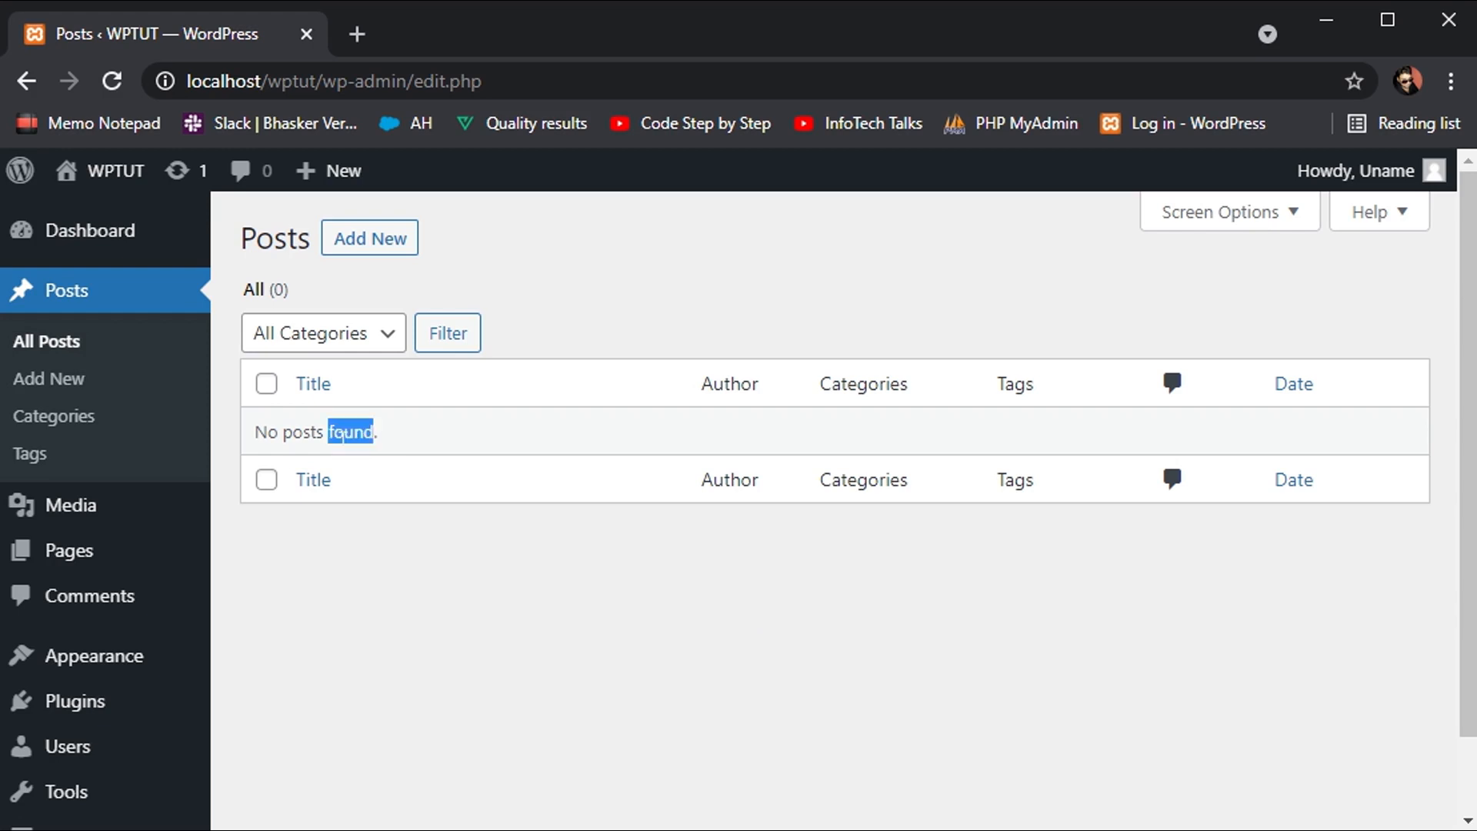
left_click(342, 433)
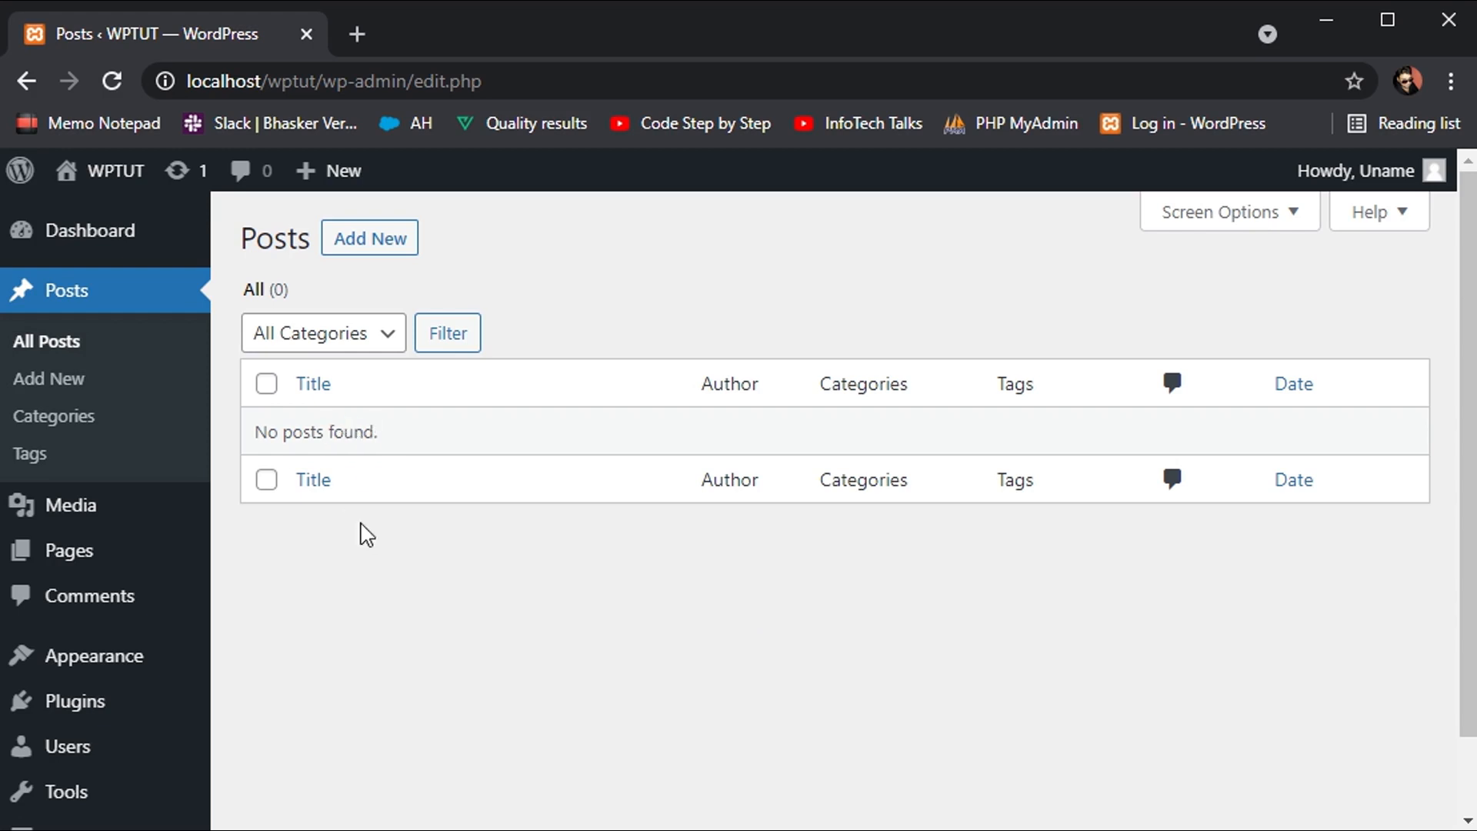
Step: Create a new post titled "Tour & Travel" and publish it with an empty body
left_click(349, 235)
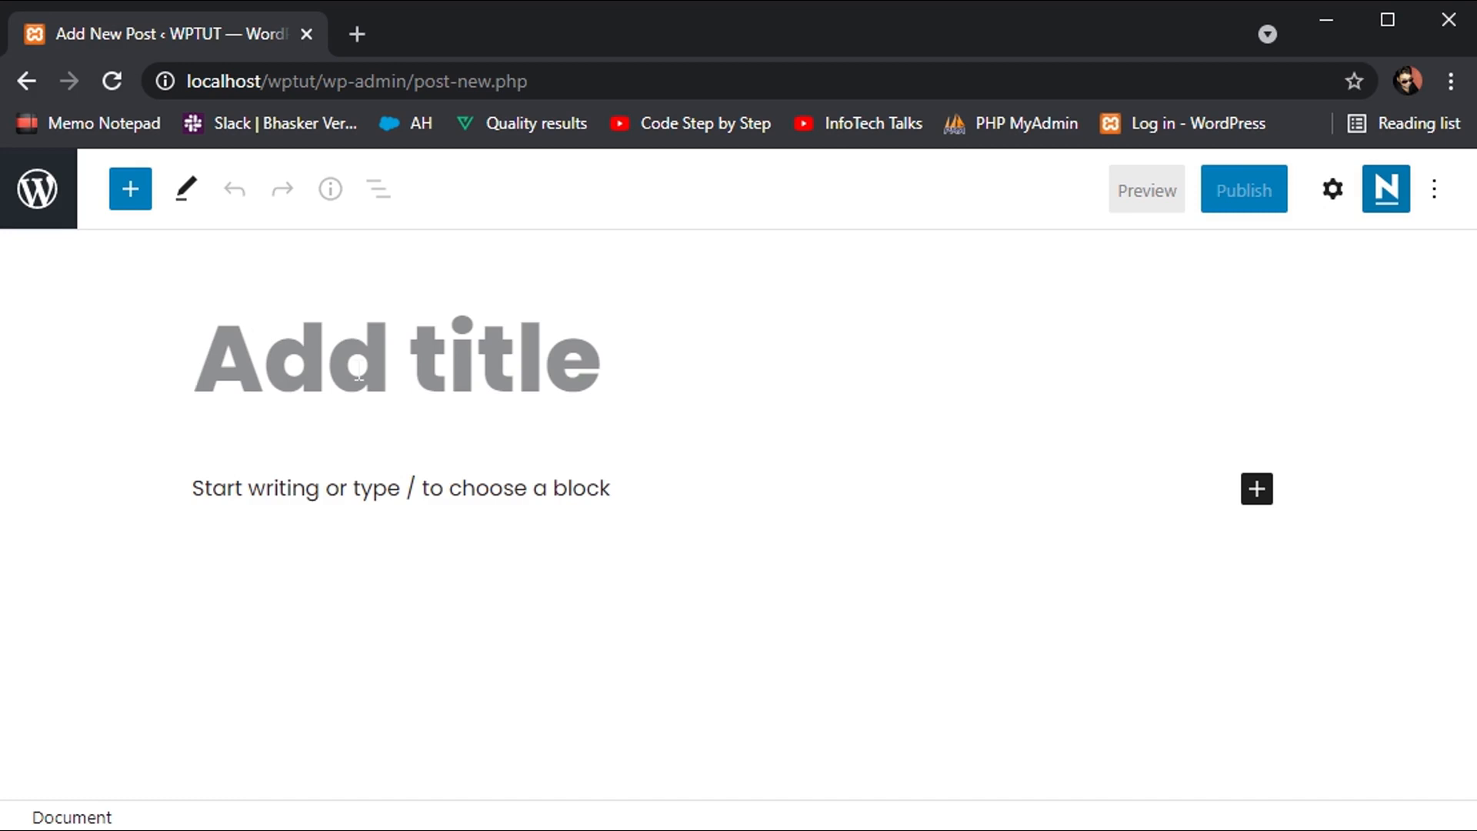
type("Tour & Tra")
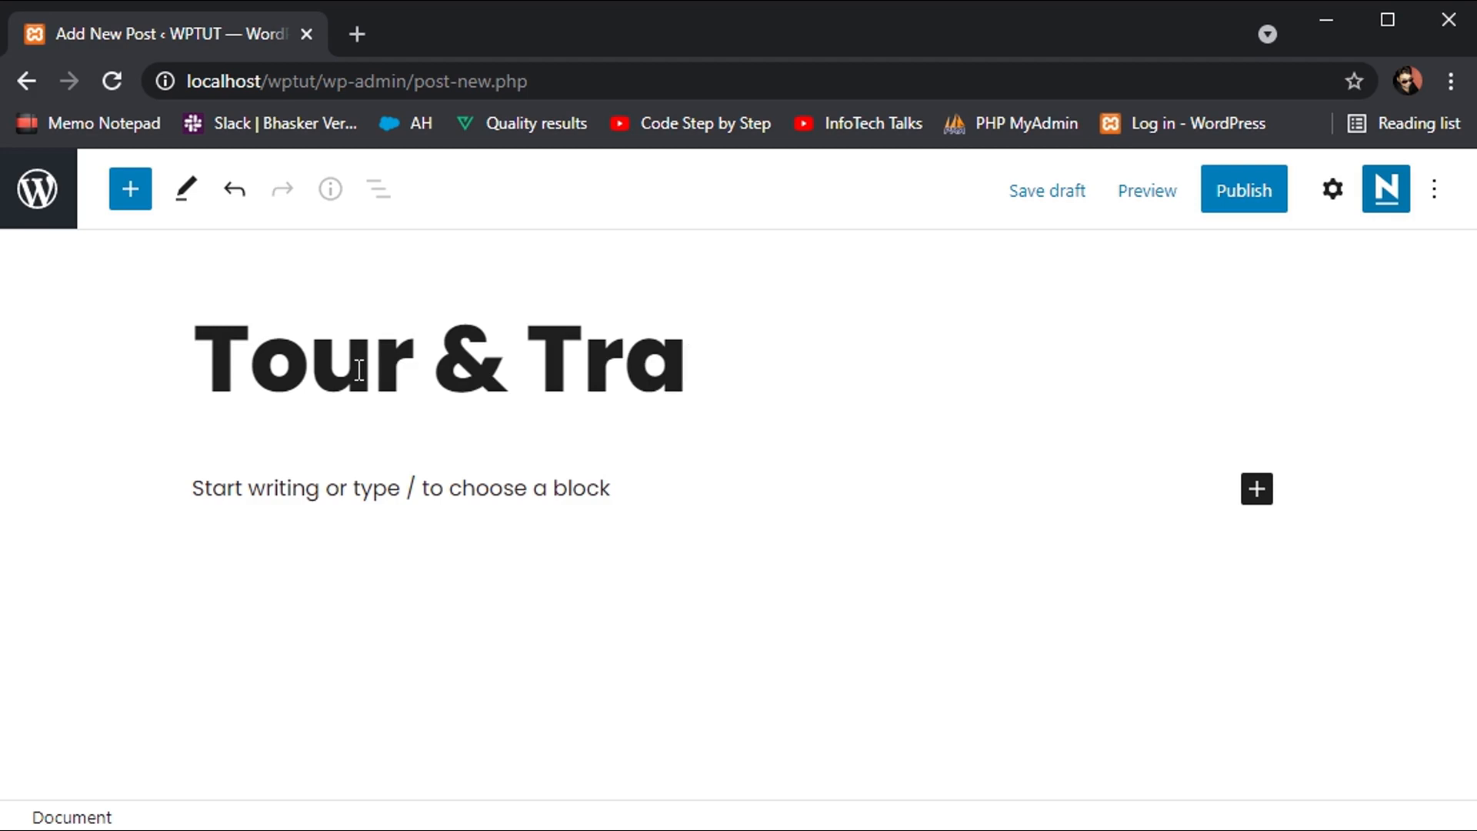
type("vel")
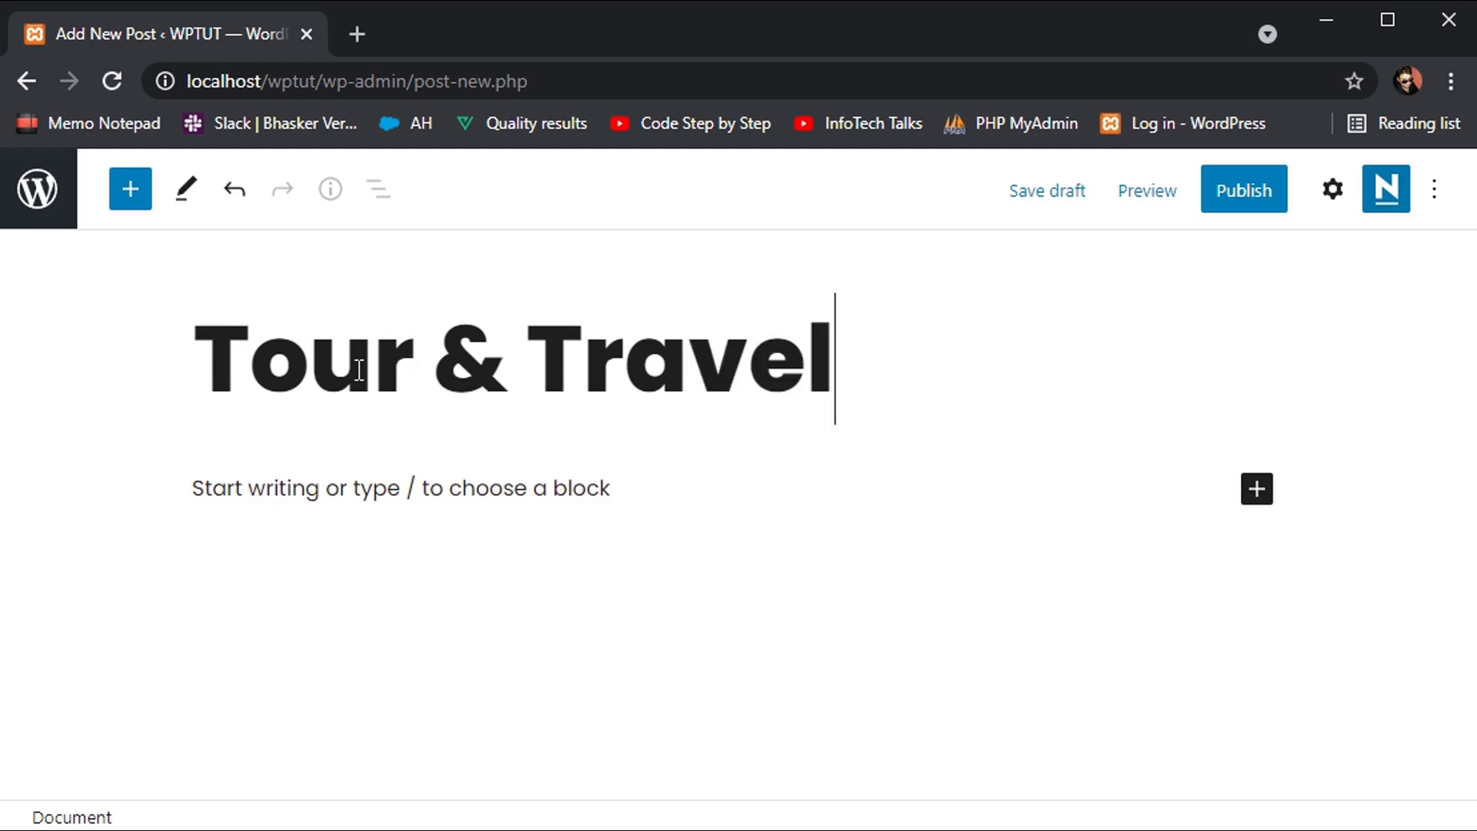
left_click(462, 496)
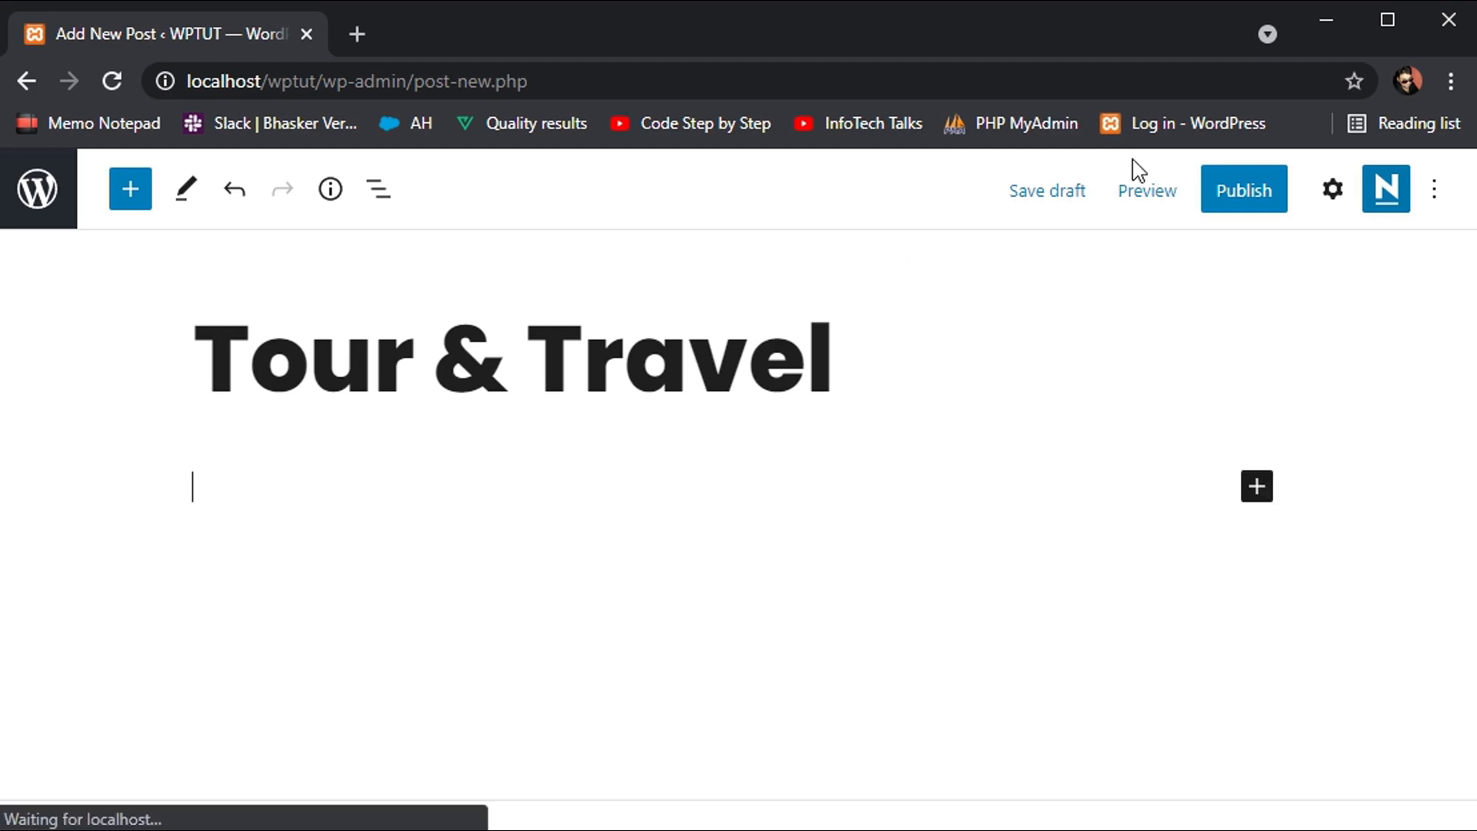
left_click(1223, 197)
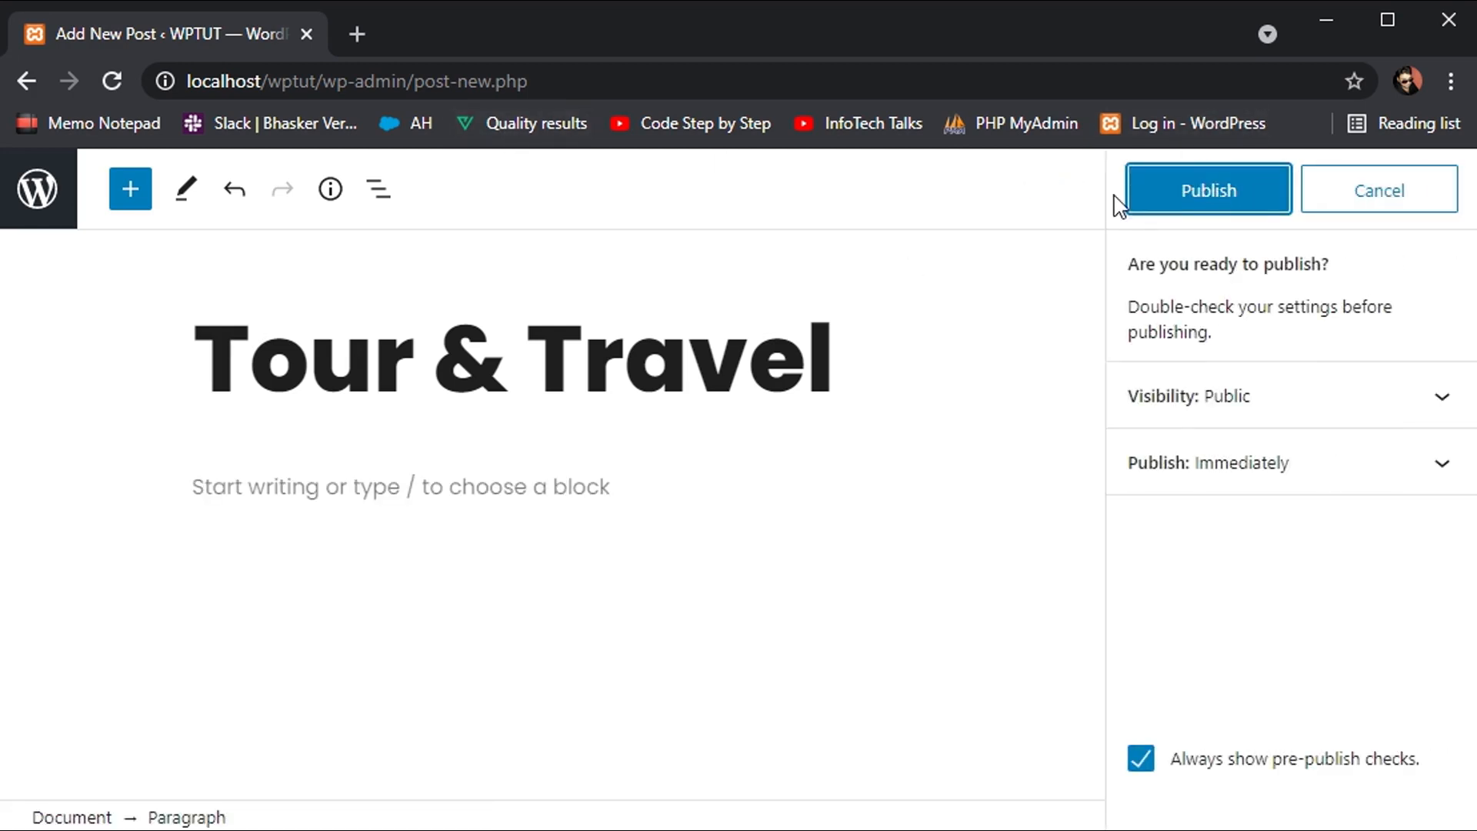
left_click(1214, 202)
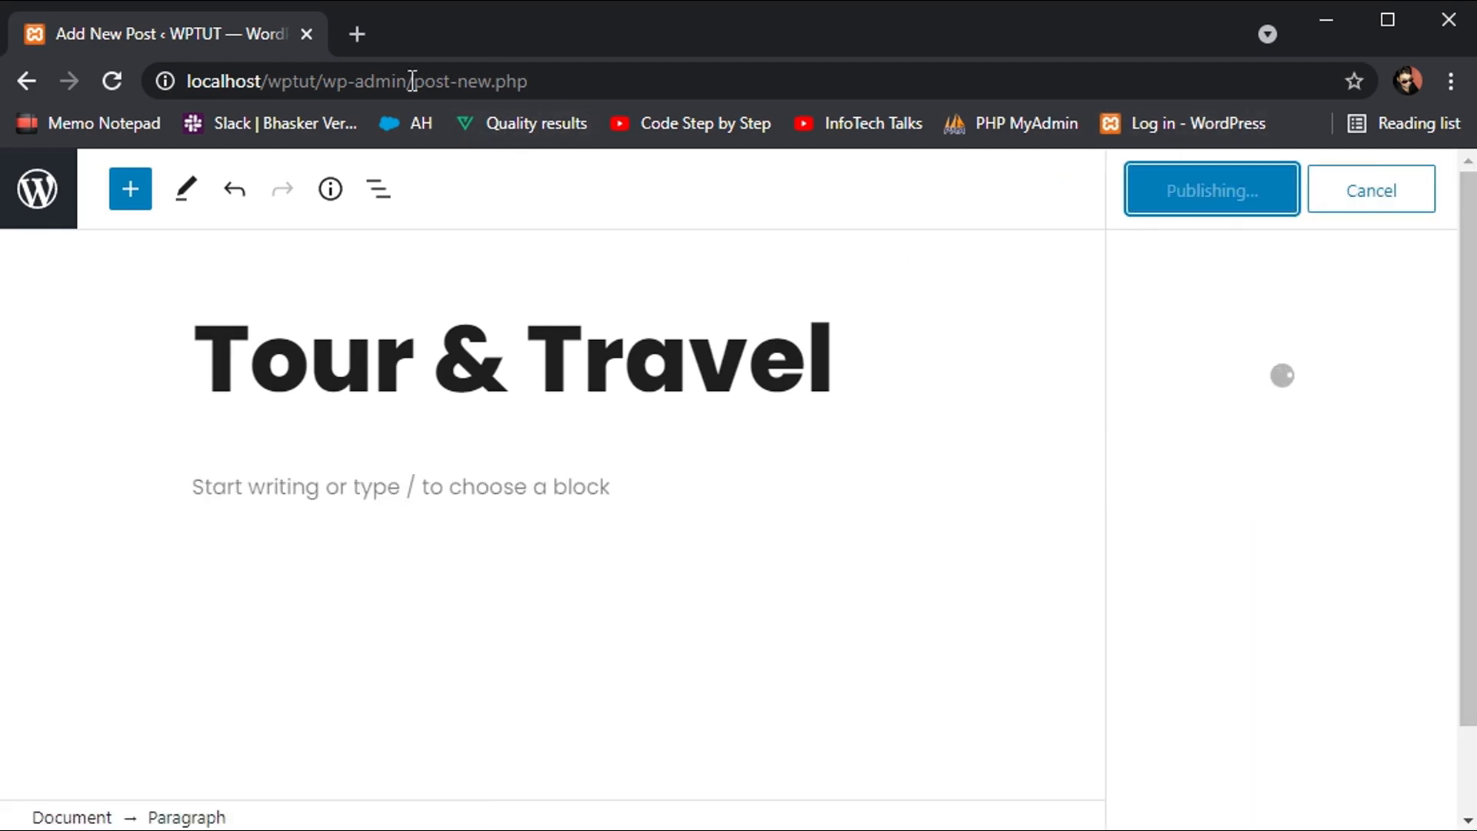
Step: Open localhost/wptut in a new browser tab and view the published Tour & Travel post there
left_click(356, 36)
type("localhost/wptut")
key("Return")
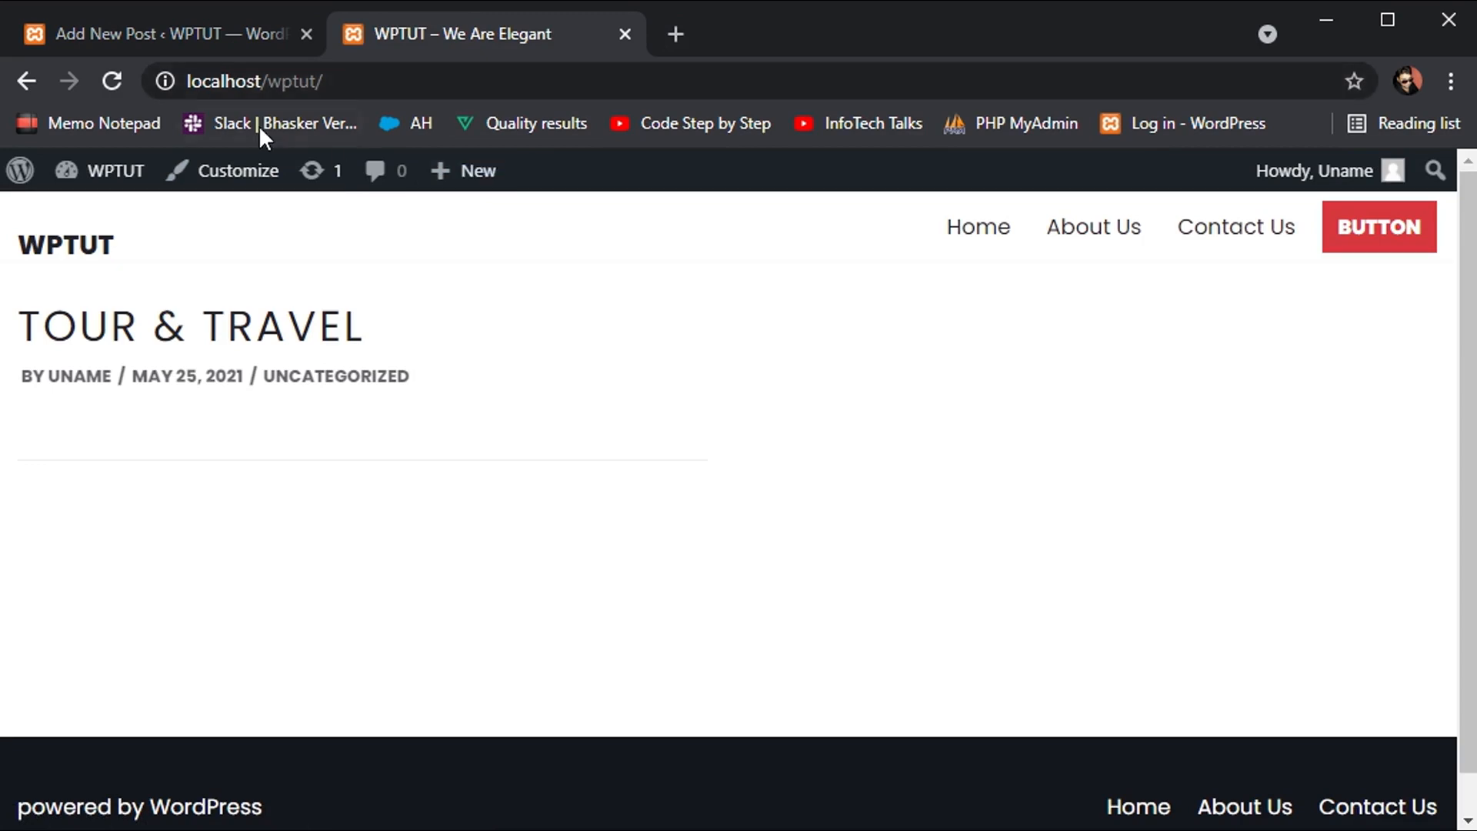
left_click(77, 20)
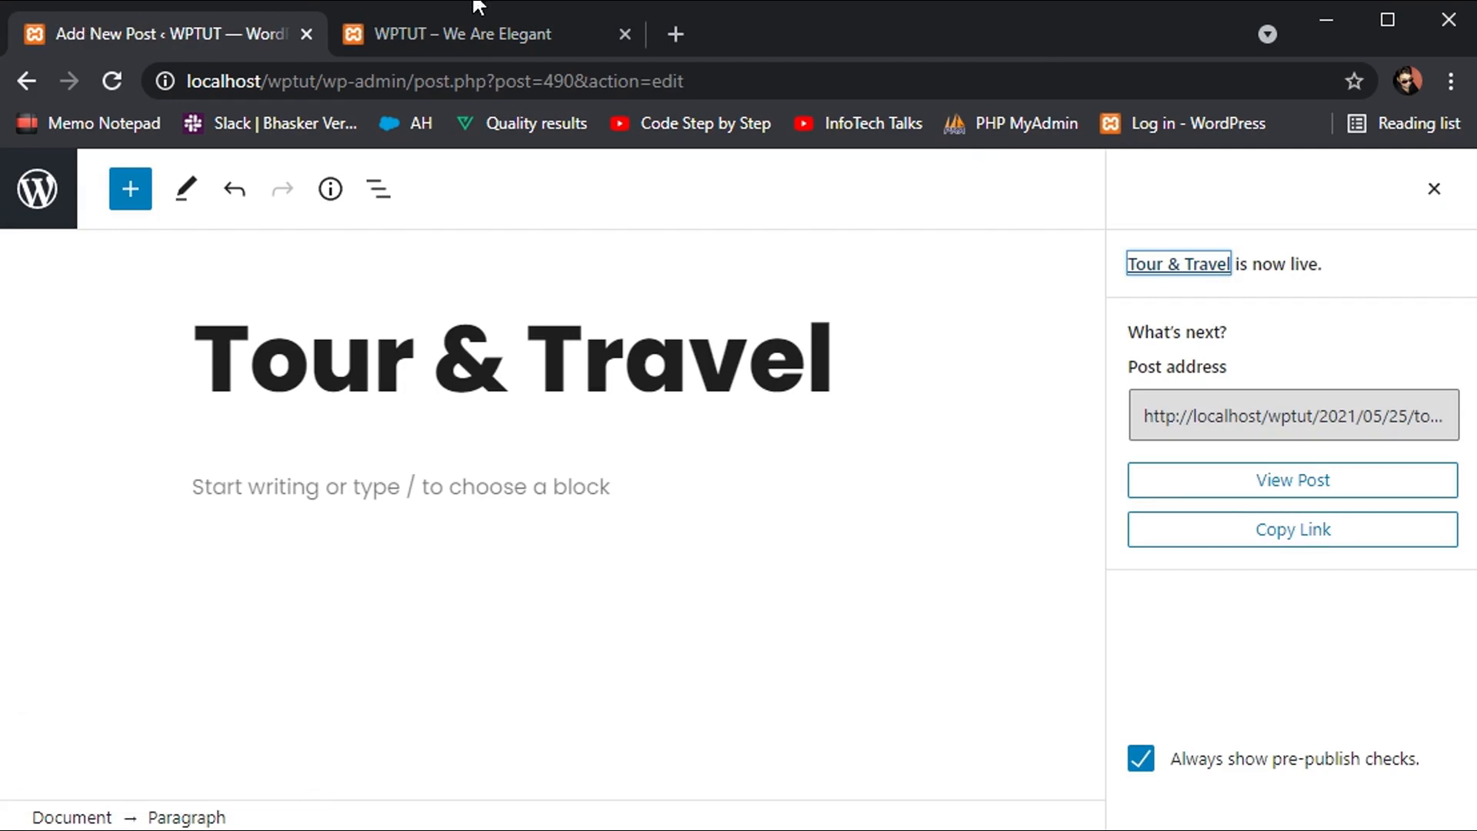
left_click(452, 25)
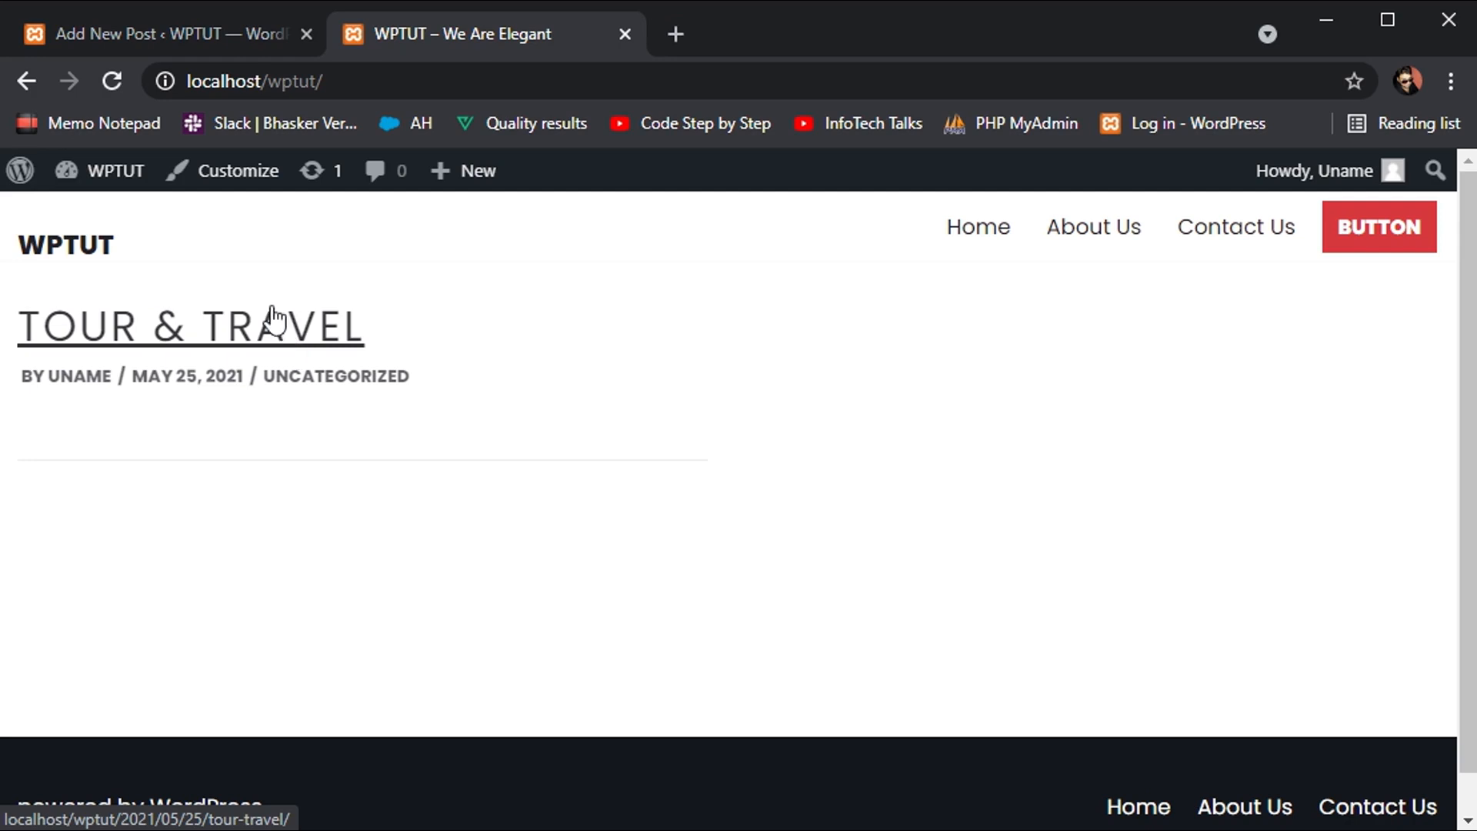
left_click(300, 350)
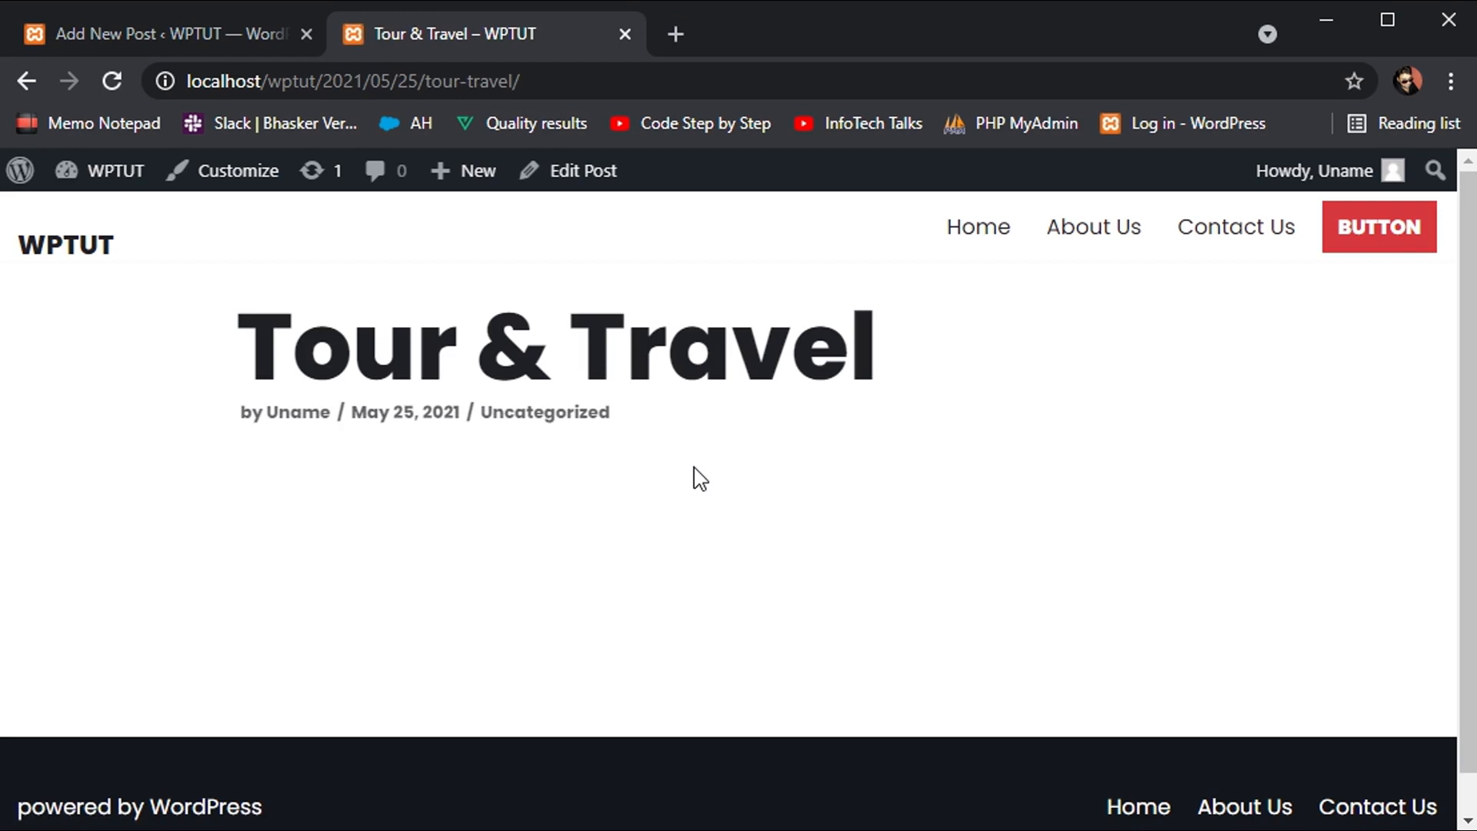
scroll(692, 477, "down", 1)
scroll(692, 321, "up", 1)
Step: Back in the post editor, insert a Heading block below the title with the text "INTRODUCTION"
left_click(154, 33)
left_click(444, 509)
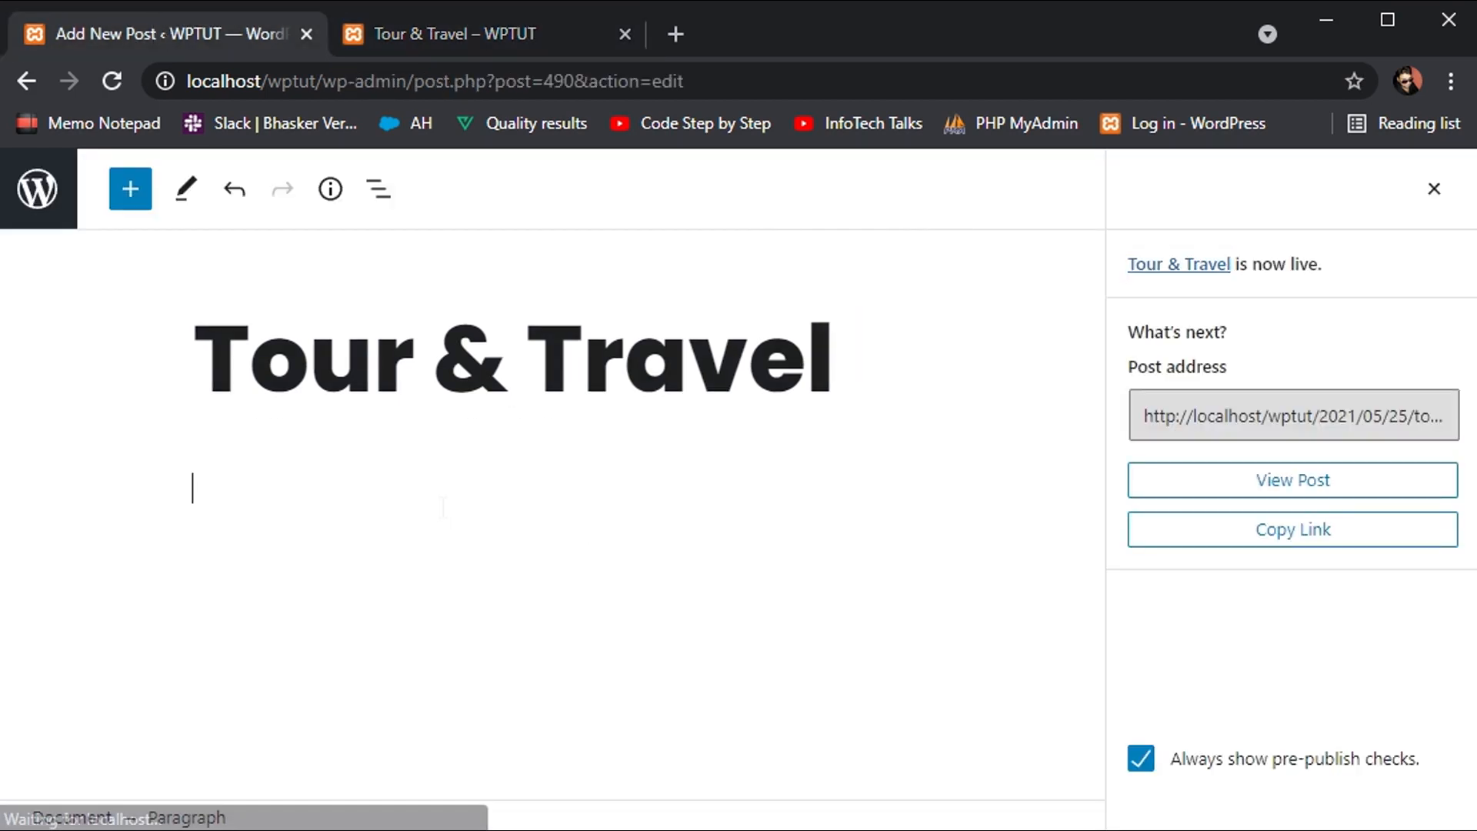
left_click(419, 370)
left_click(310, 483)
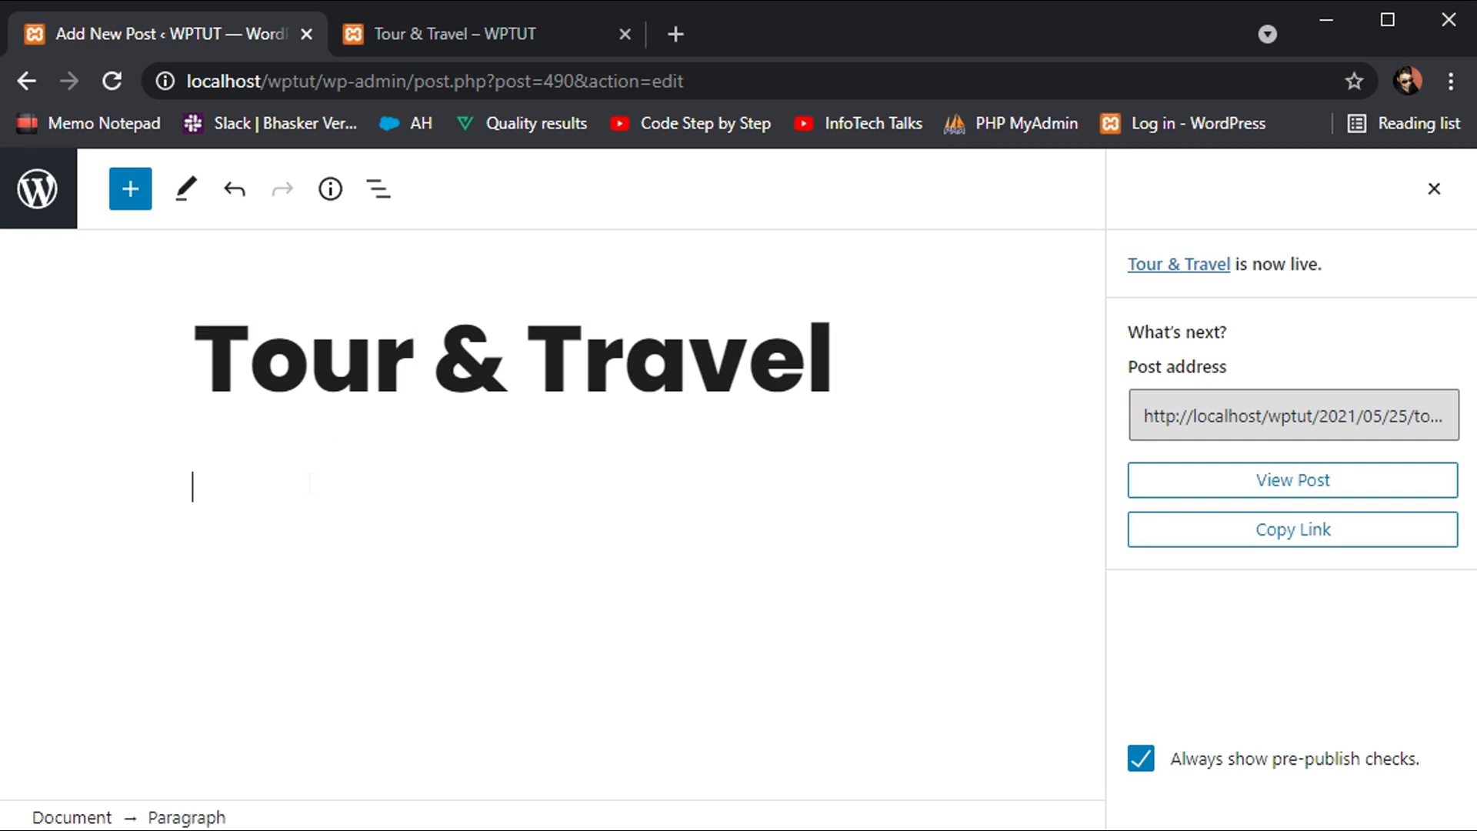
left_click(125, 206)
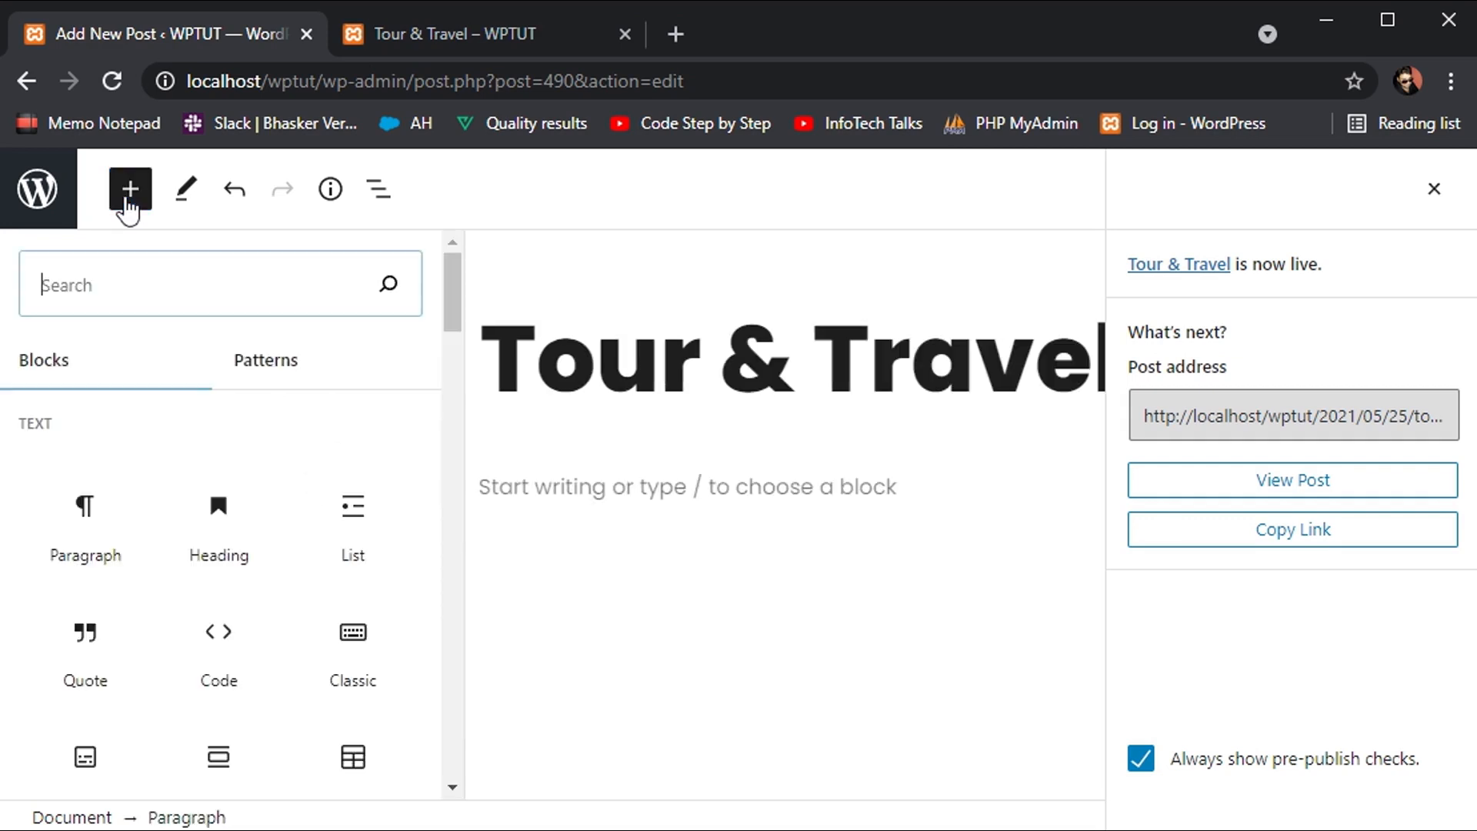
scroll(198, 447, "down", 1)
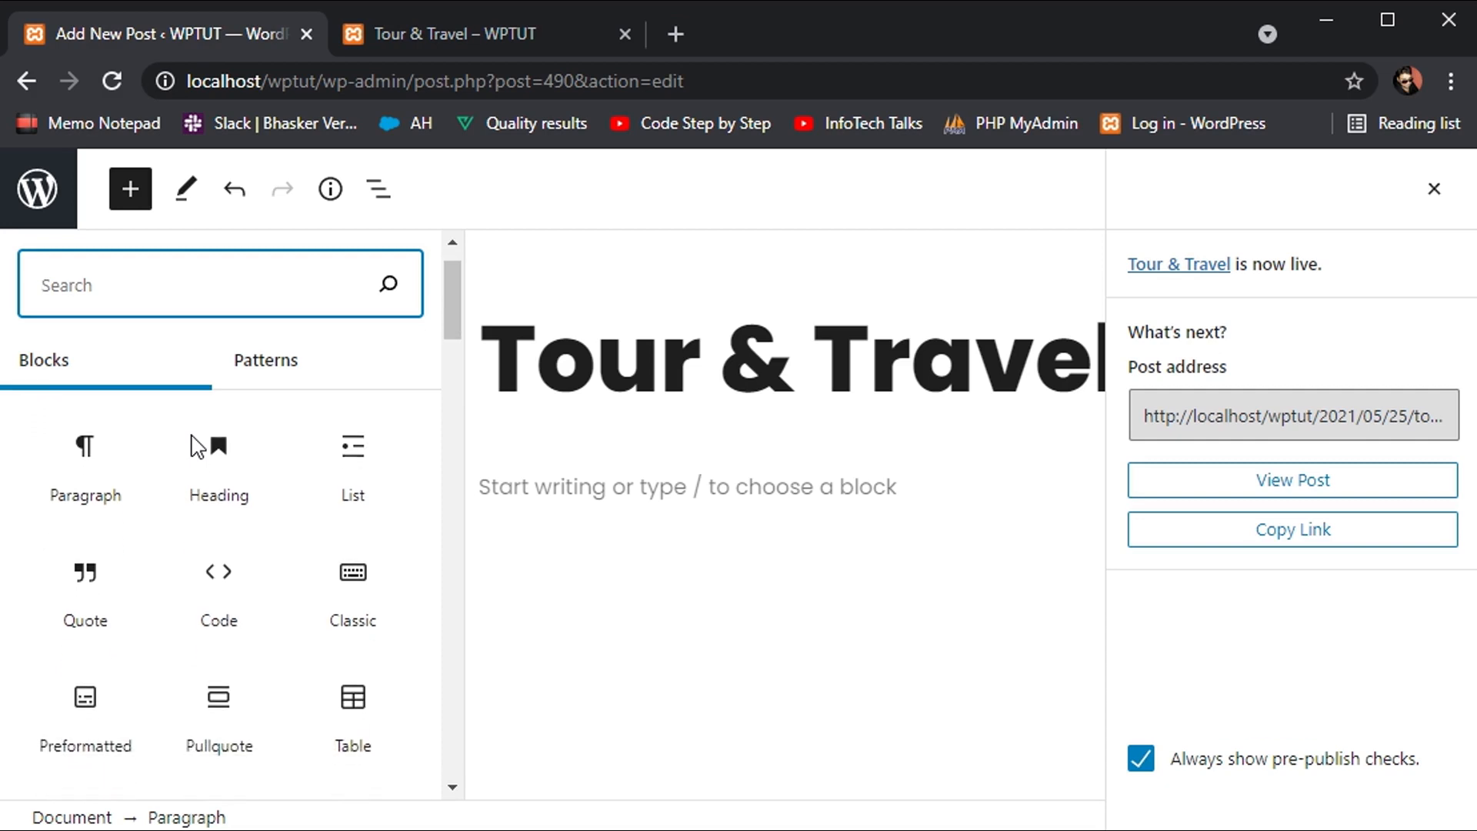
mouse_move(87, 489)
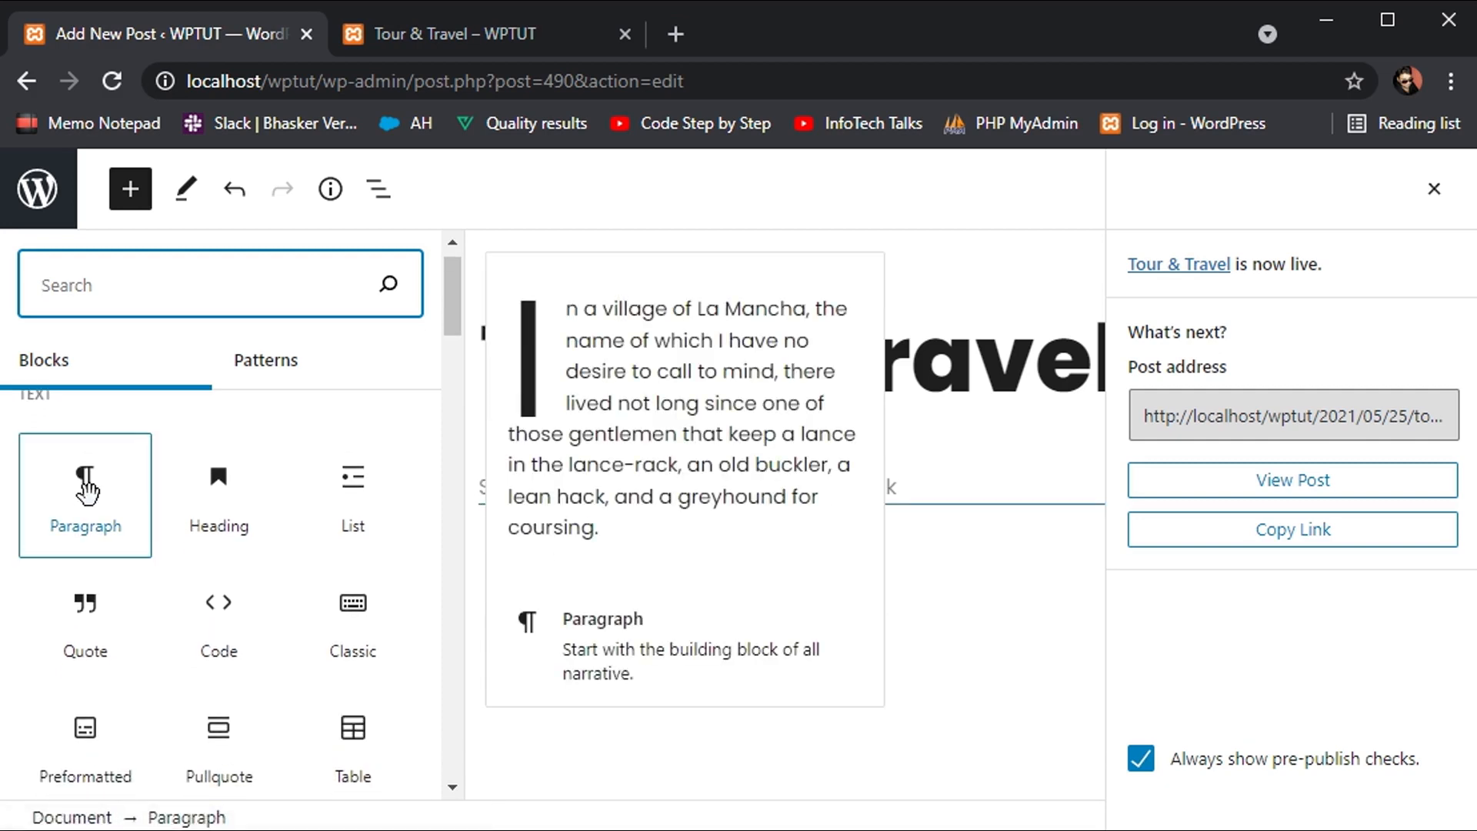
mouse_move(241, 531)
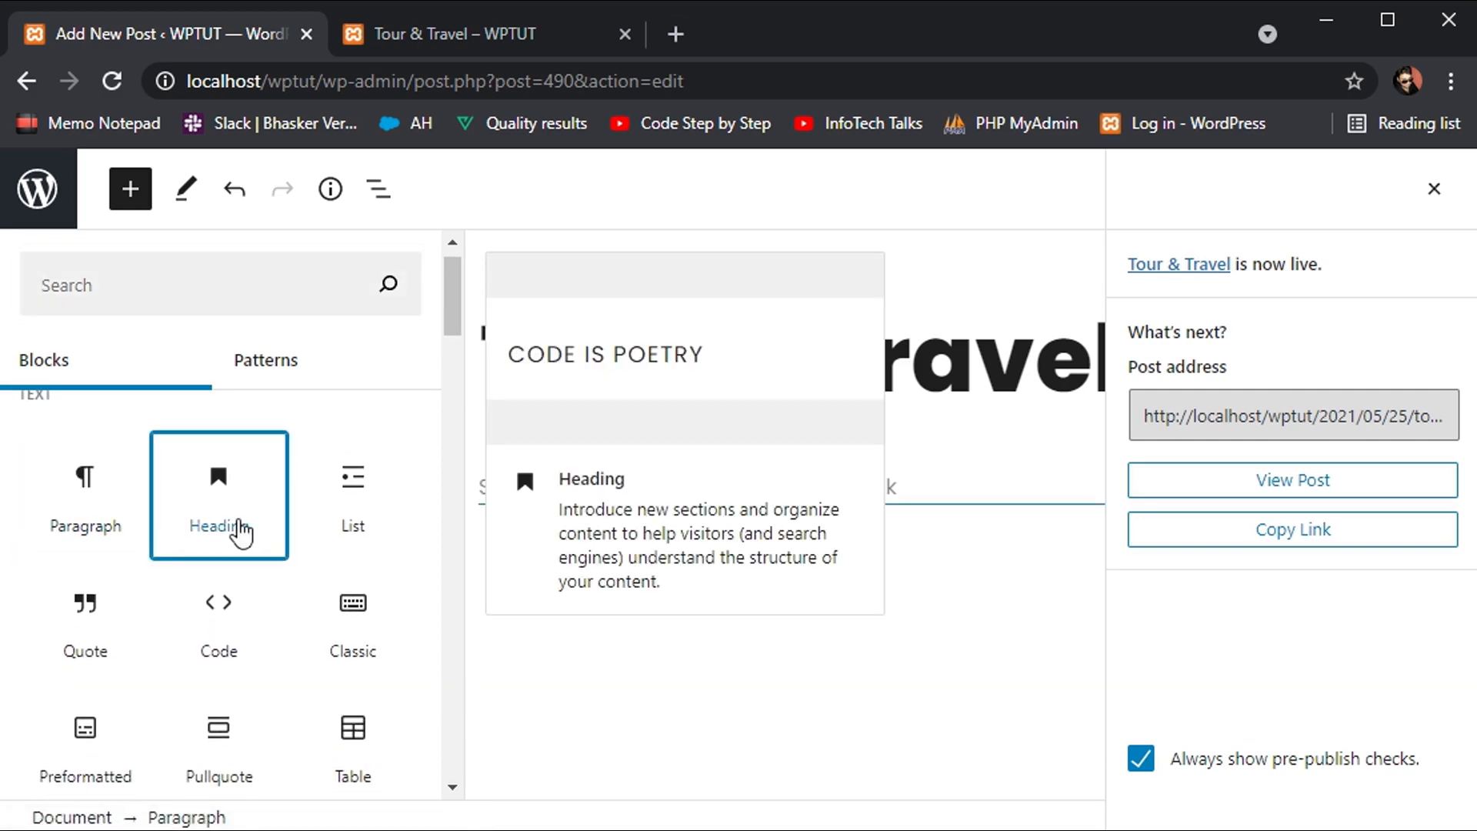
left_click(240, 531)
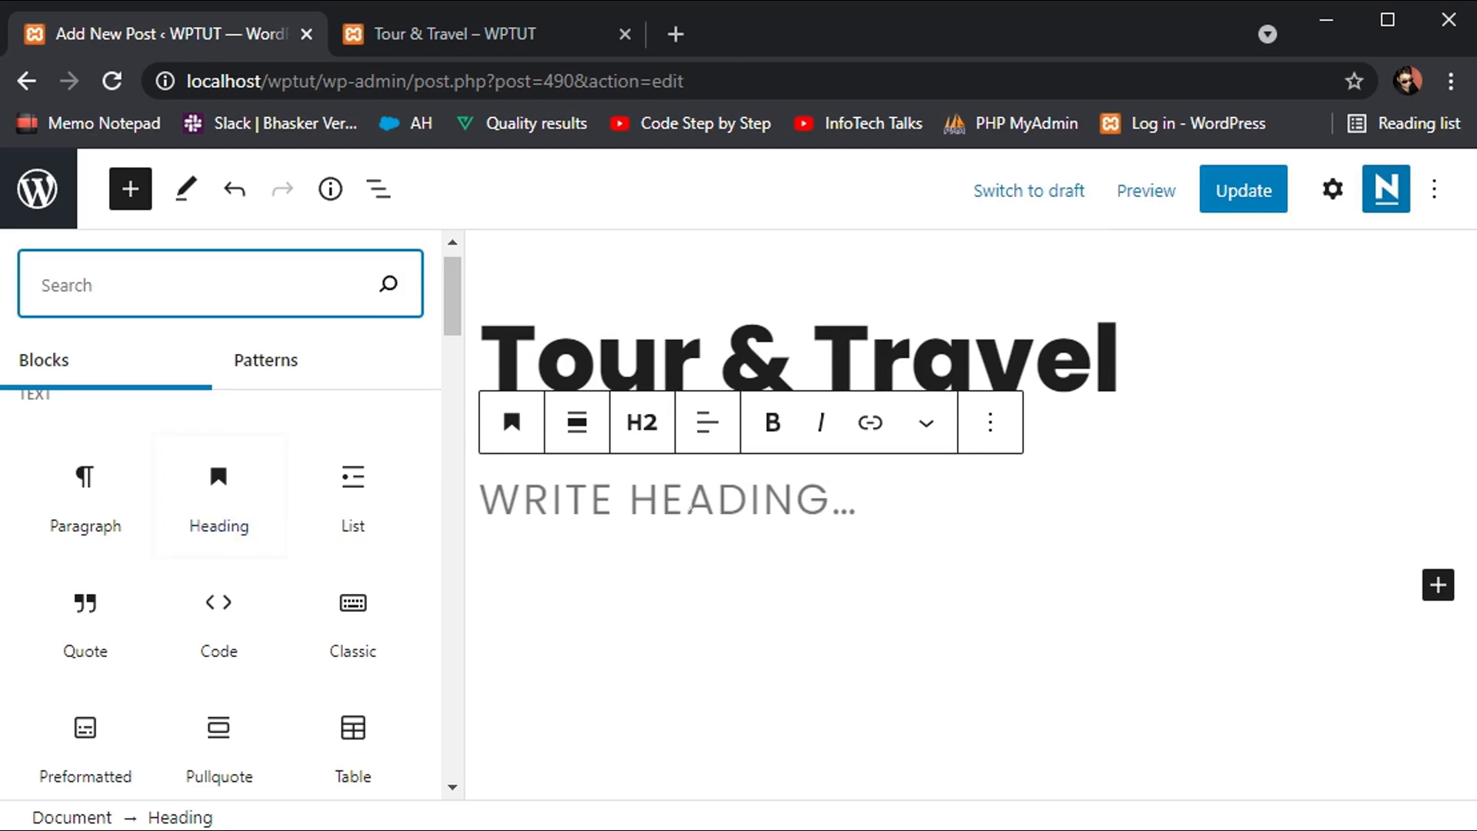
left_click(691, 500)
type("IN")
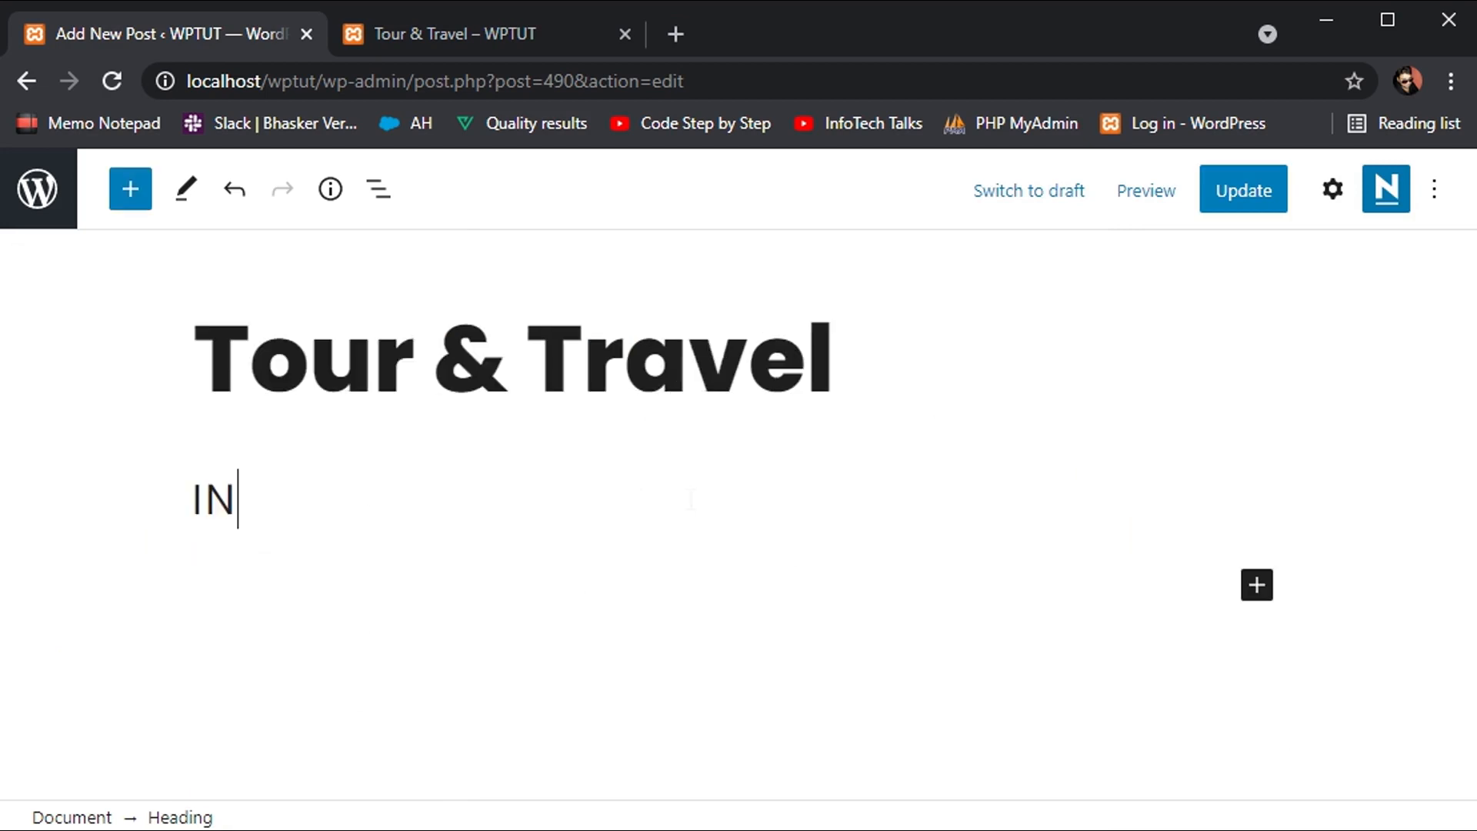
type("TRODUCTION")
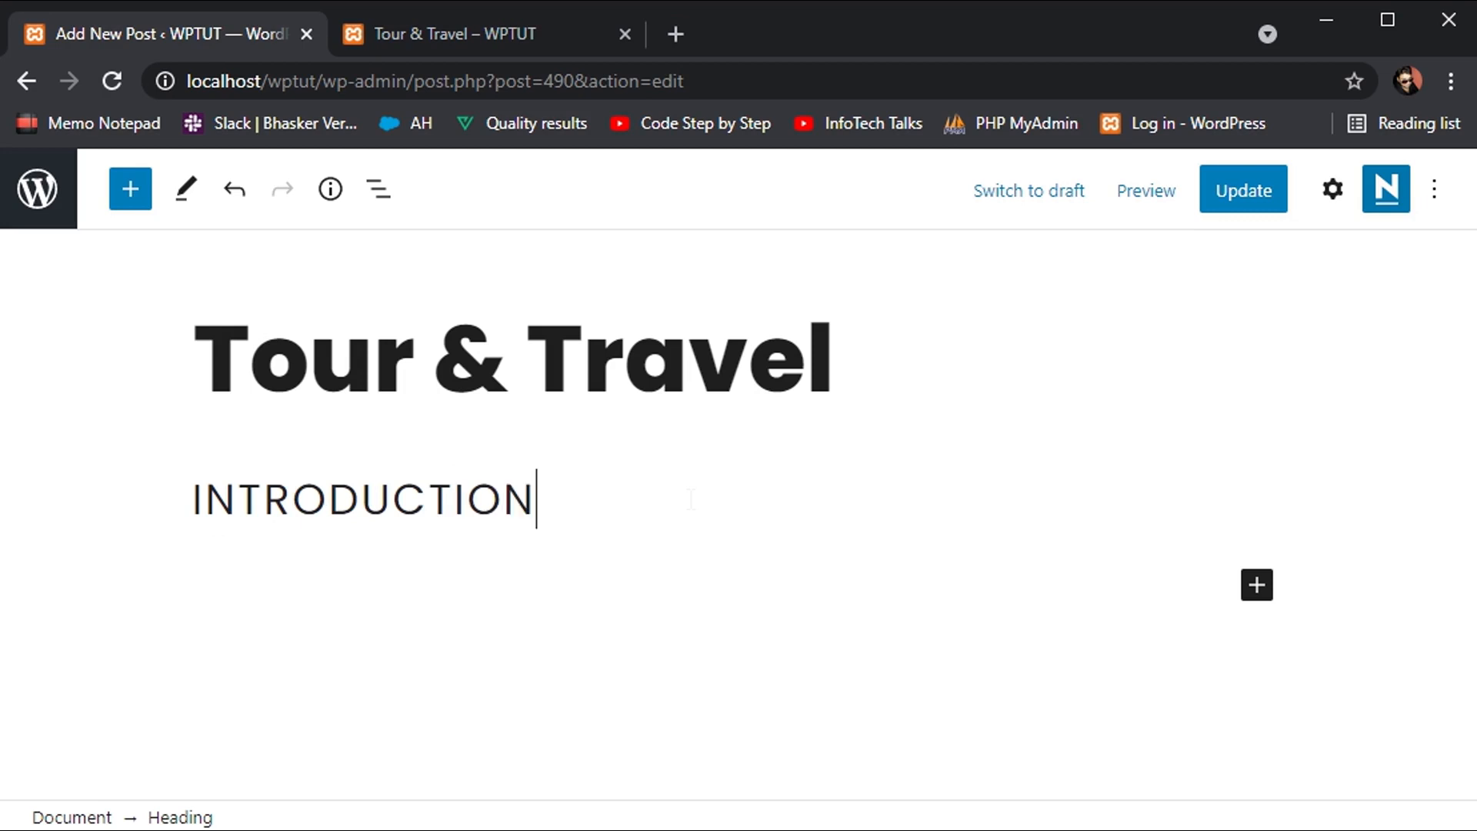
Step: Update the post and reload its live page to check the new heading
left_click(1205, 190)
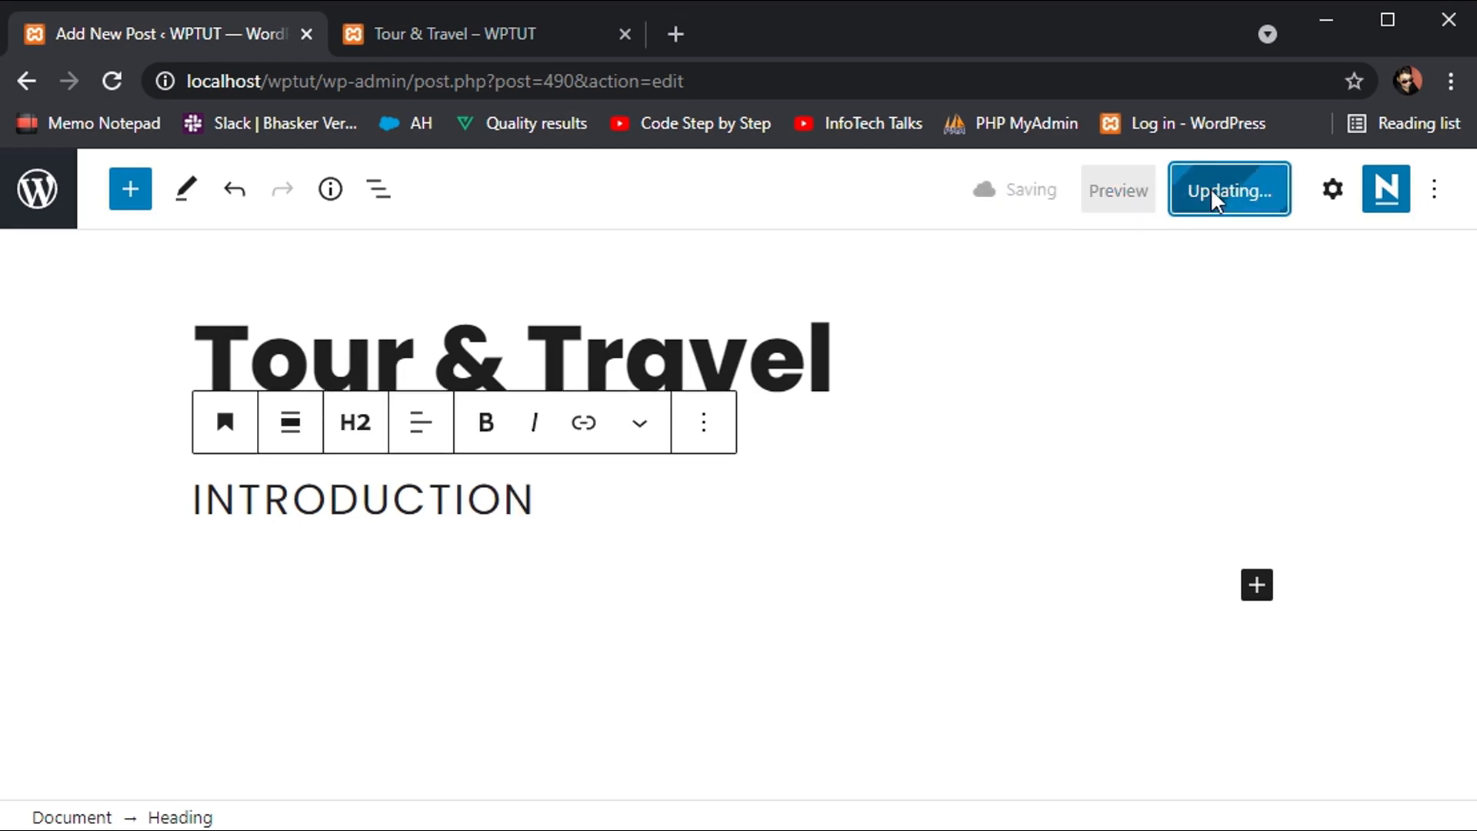
left_click(500, 33)
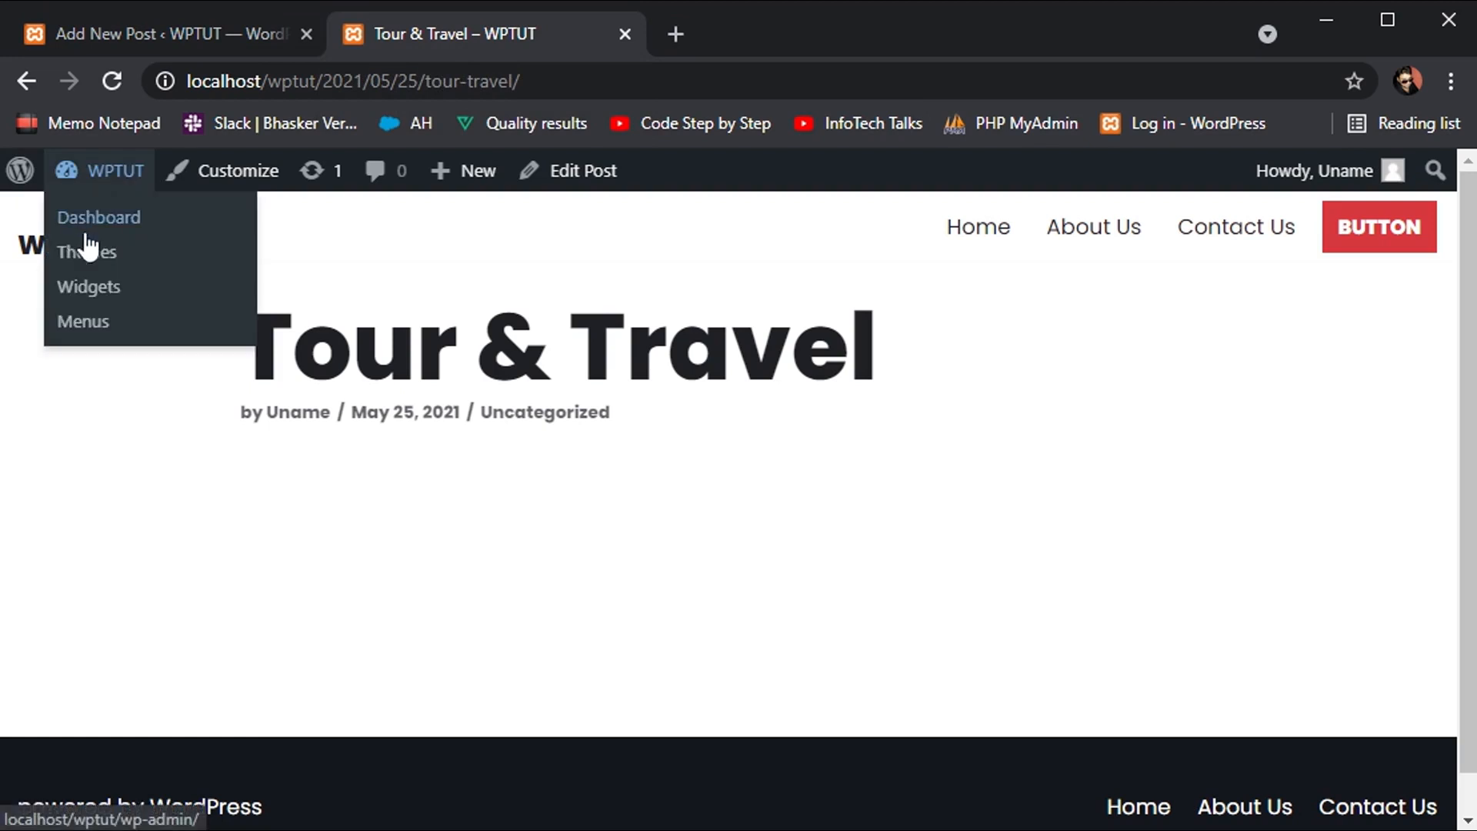
left_click(275, 80)
key("Return")
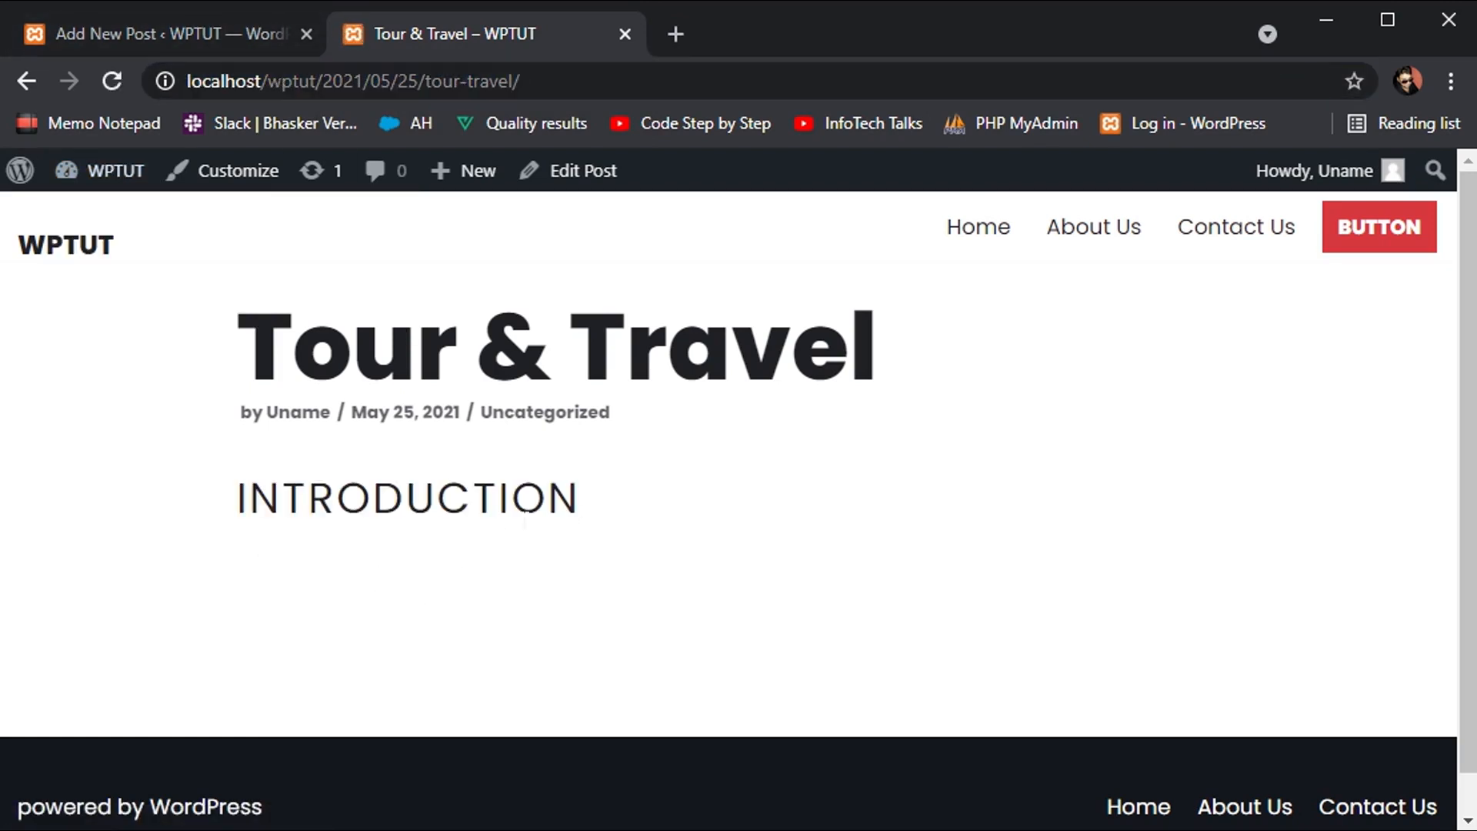
Step: Back in the post editor, add an empty Paragraph block below the INTRODUCTION heading
left_click(189, 33)
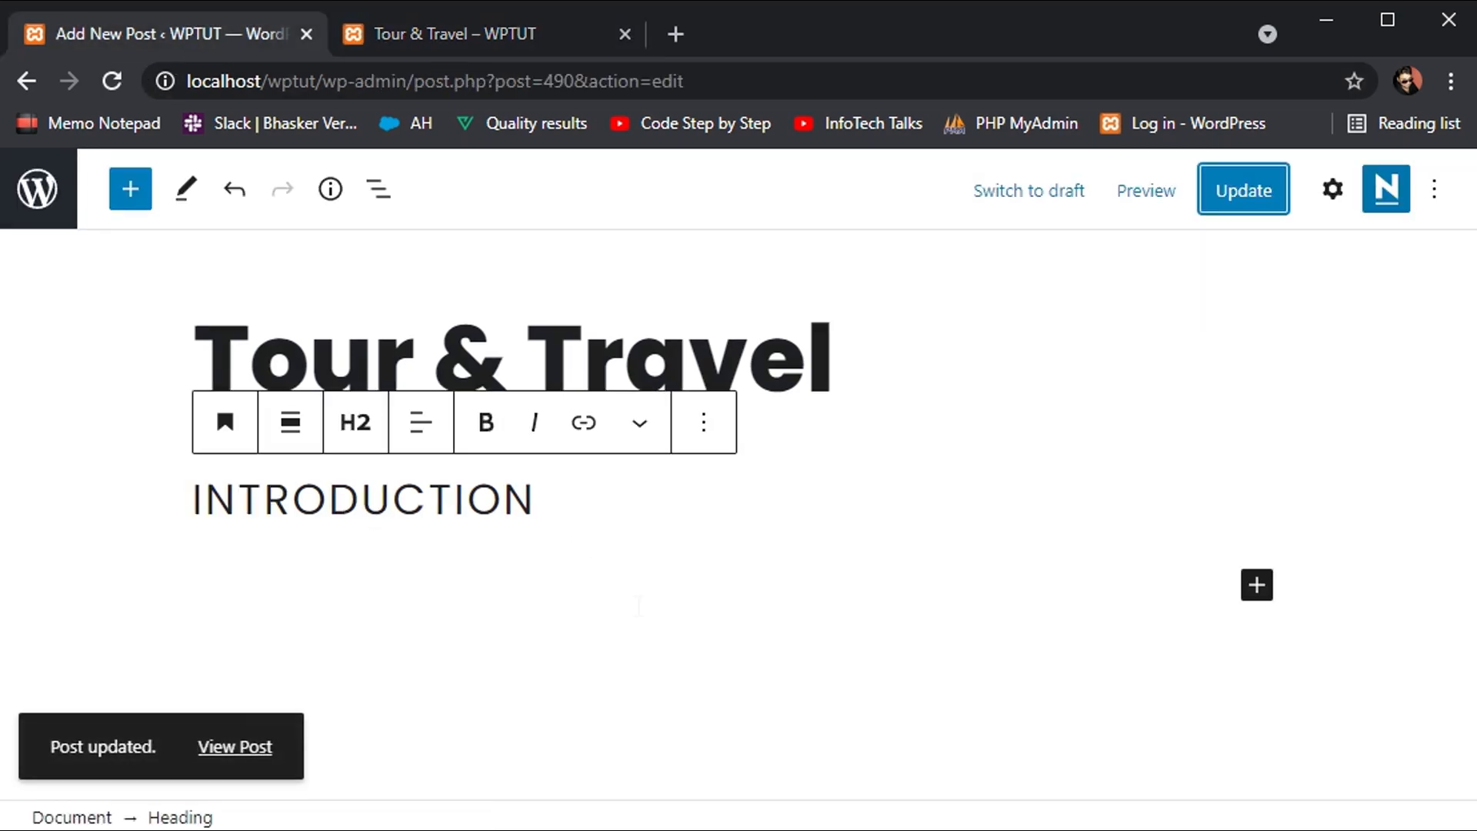
left_click(1262, 599)
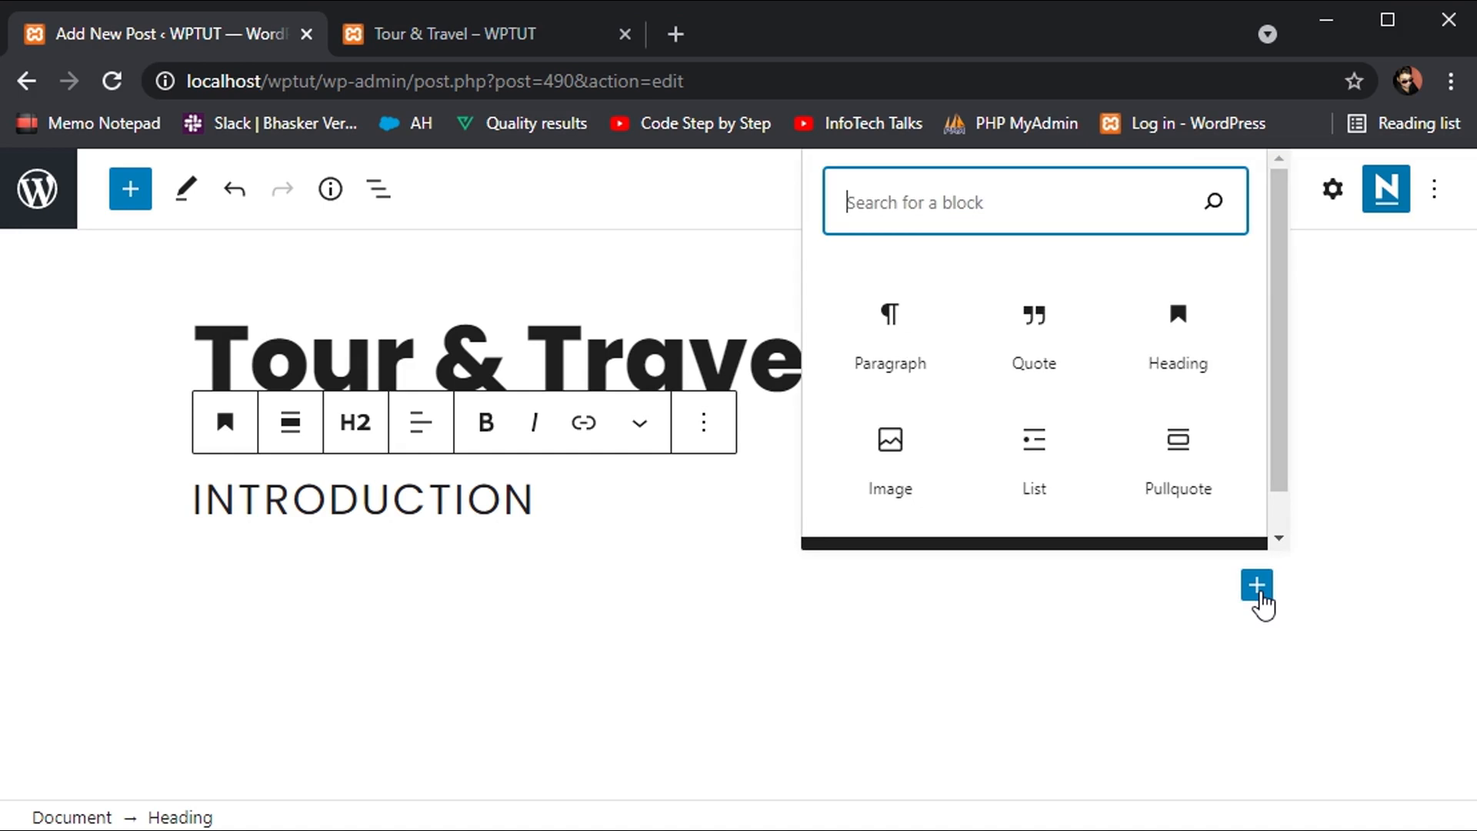
left_click(935, 373)
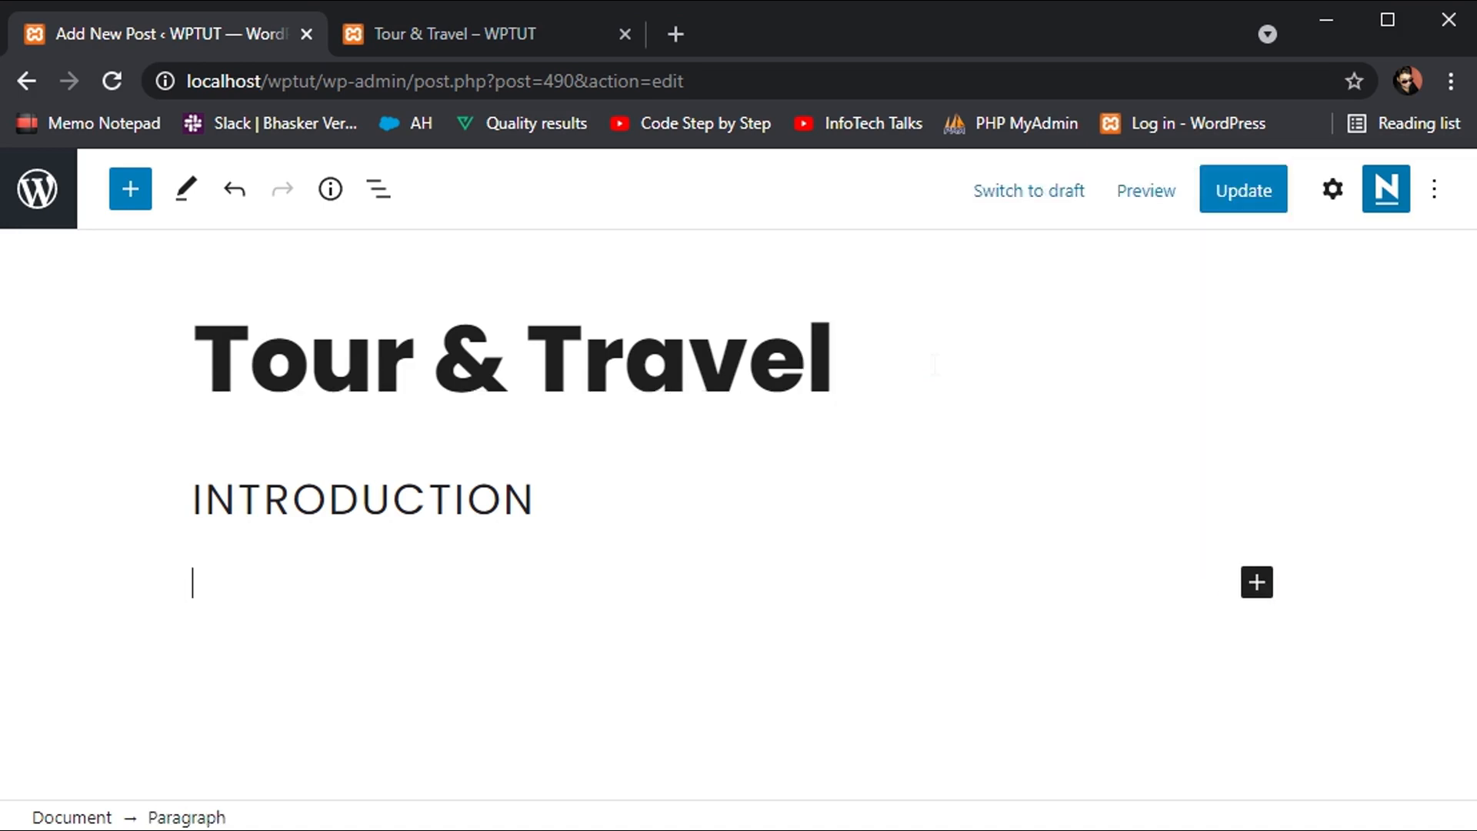
Step: Open wordpress.org in a new browser tab and copy the paragraph beginning "Beautiful designs, powerful features" as sample text
left_click(676, 34)
type("wo")
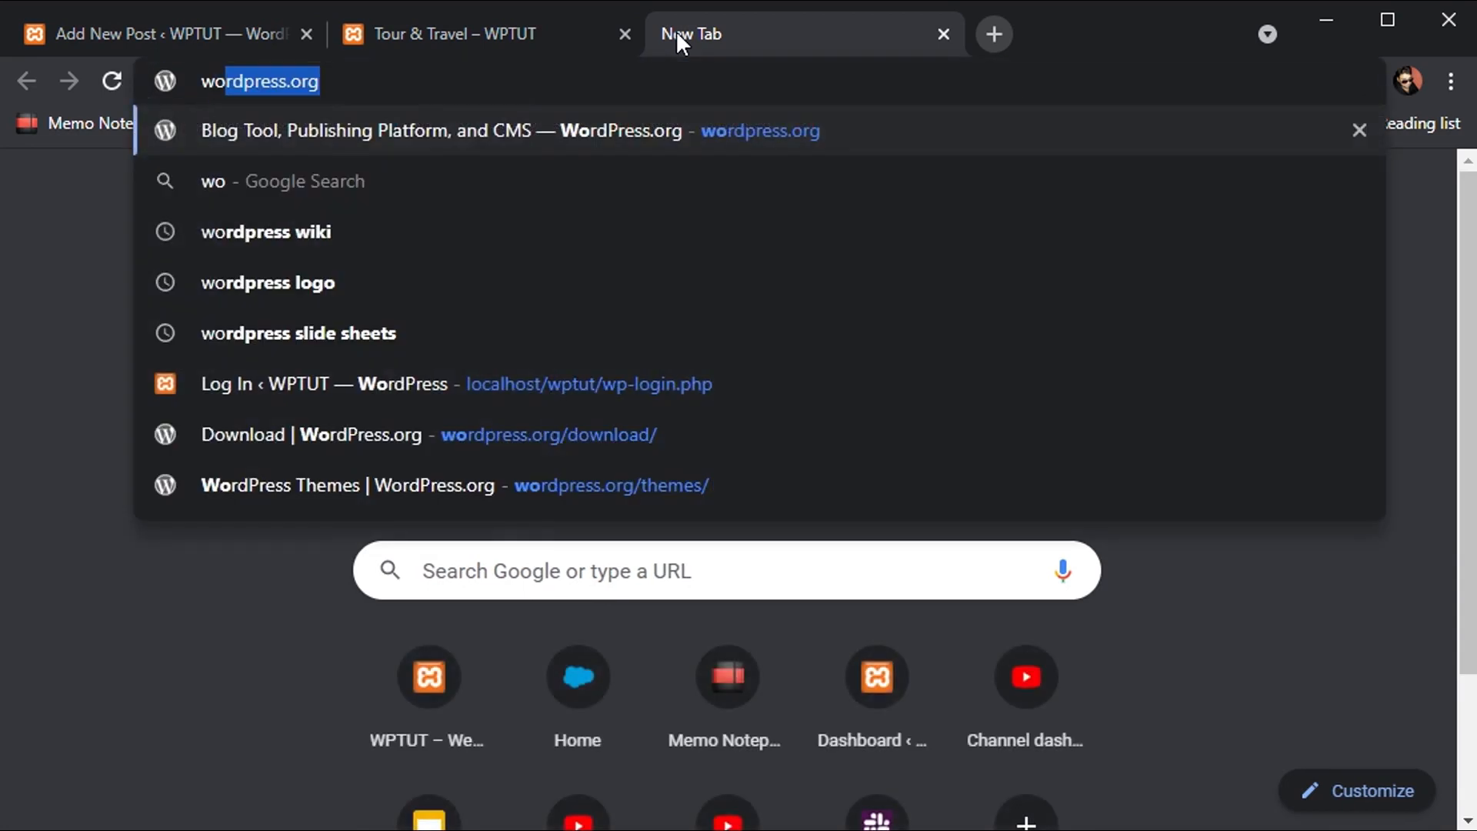
key("Return")
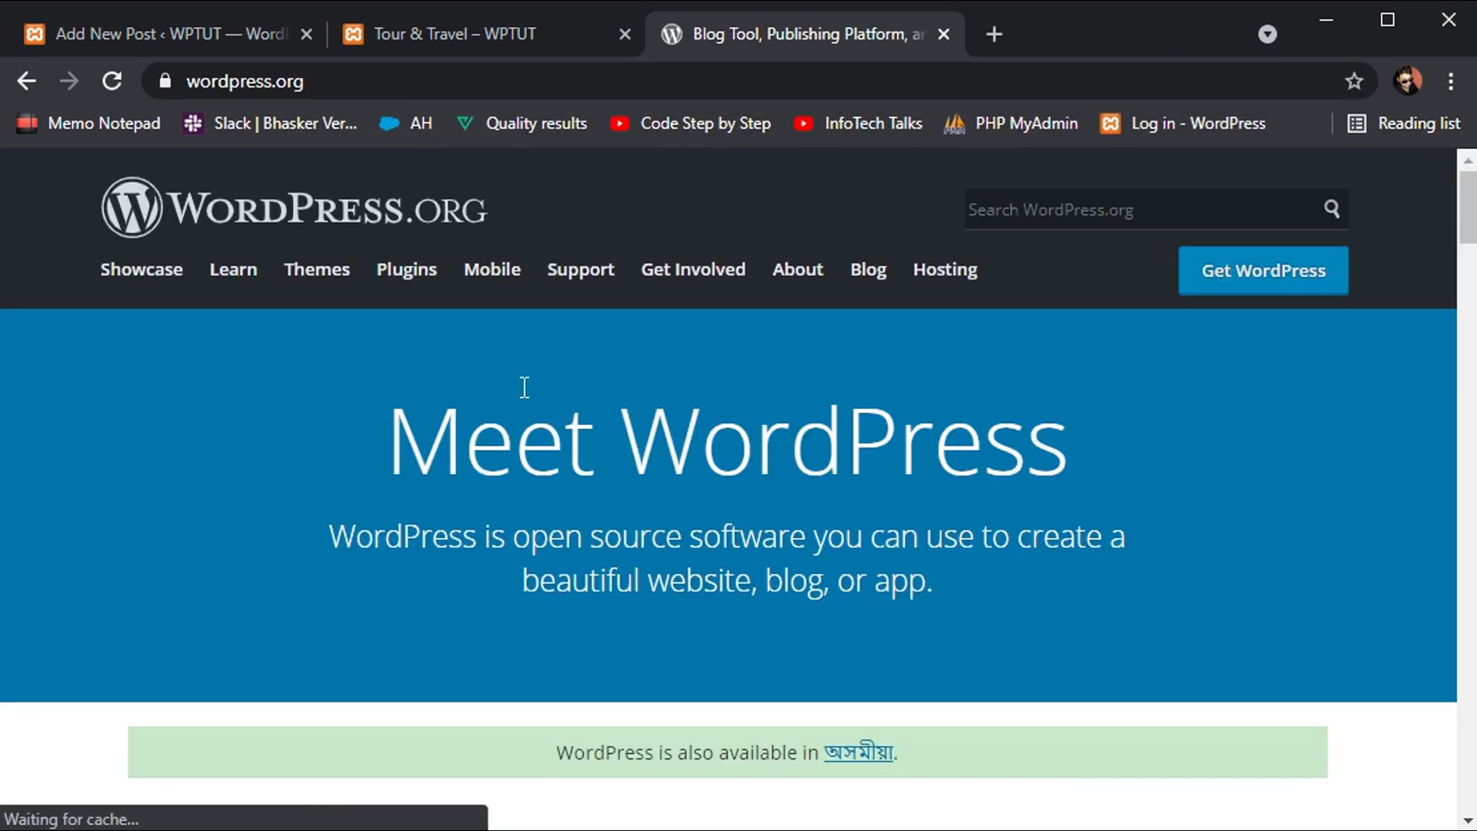
scroll(524, 385, "down", 2)
triple_click(490, 782)
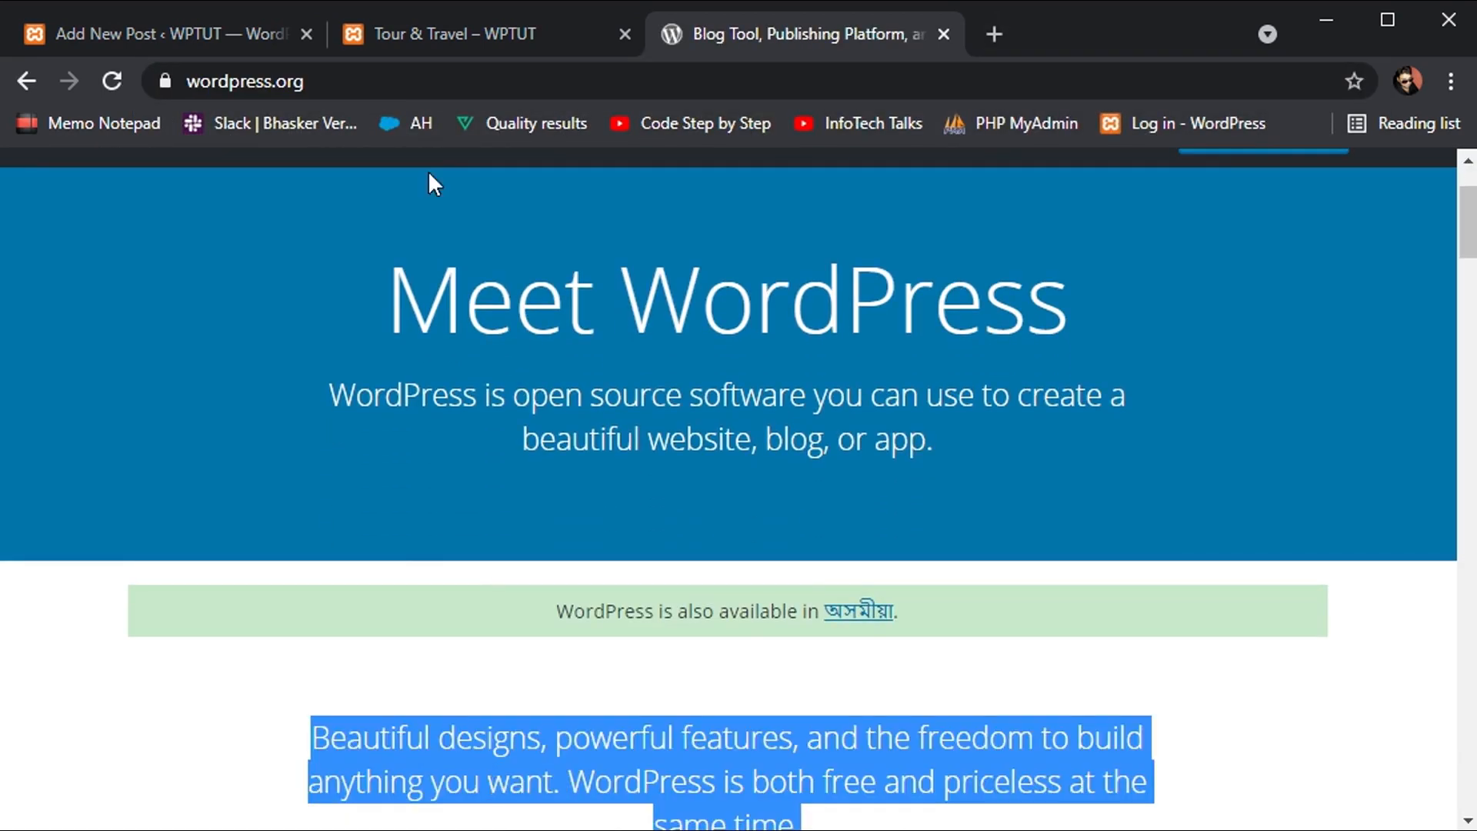
Step: Paste the copied wordpress.org text three times into the paragraph below the INTRODUCTION heading and update the post
left_click(370, 36)
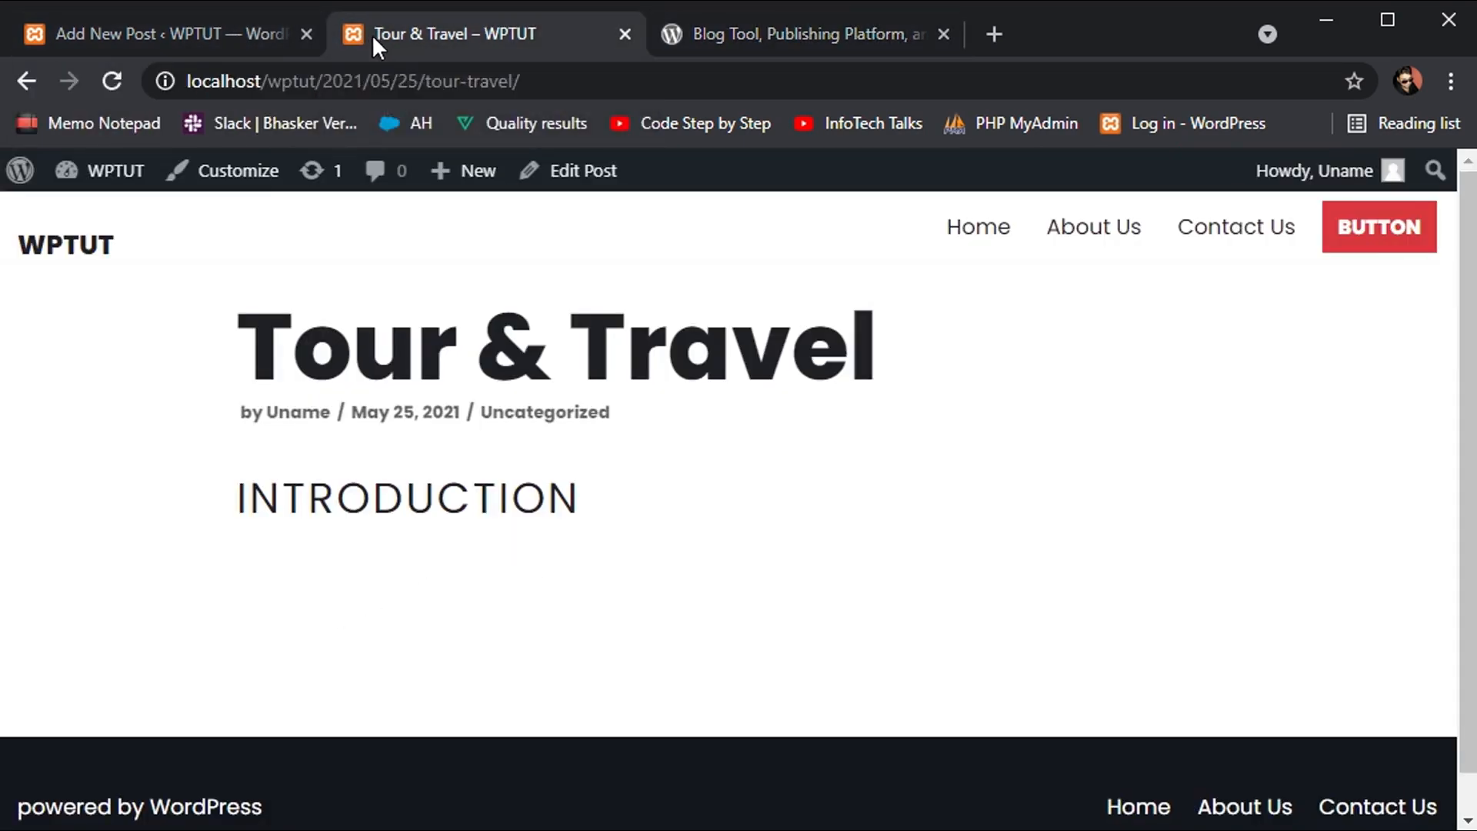
left_click(199, 35)
key("ctrl+v")
key("ctrl+v")
key("ctrl+v")
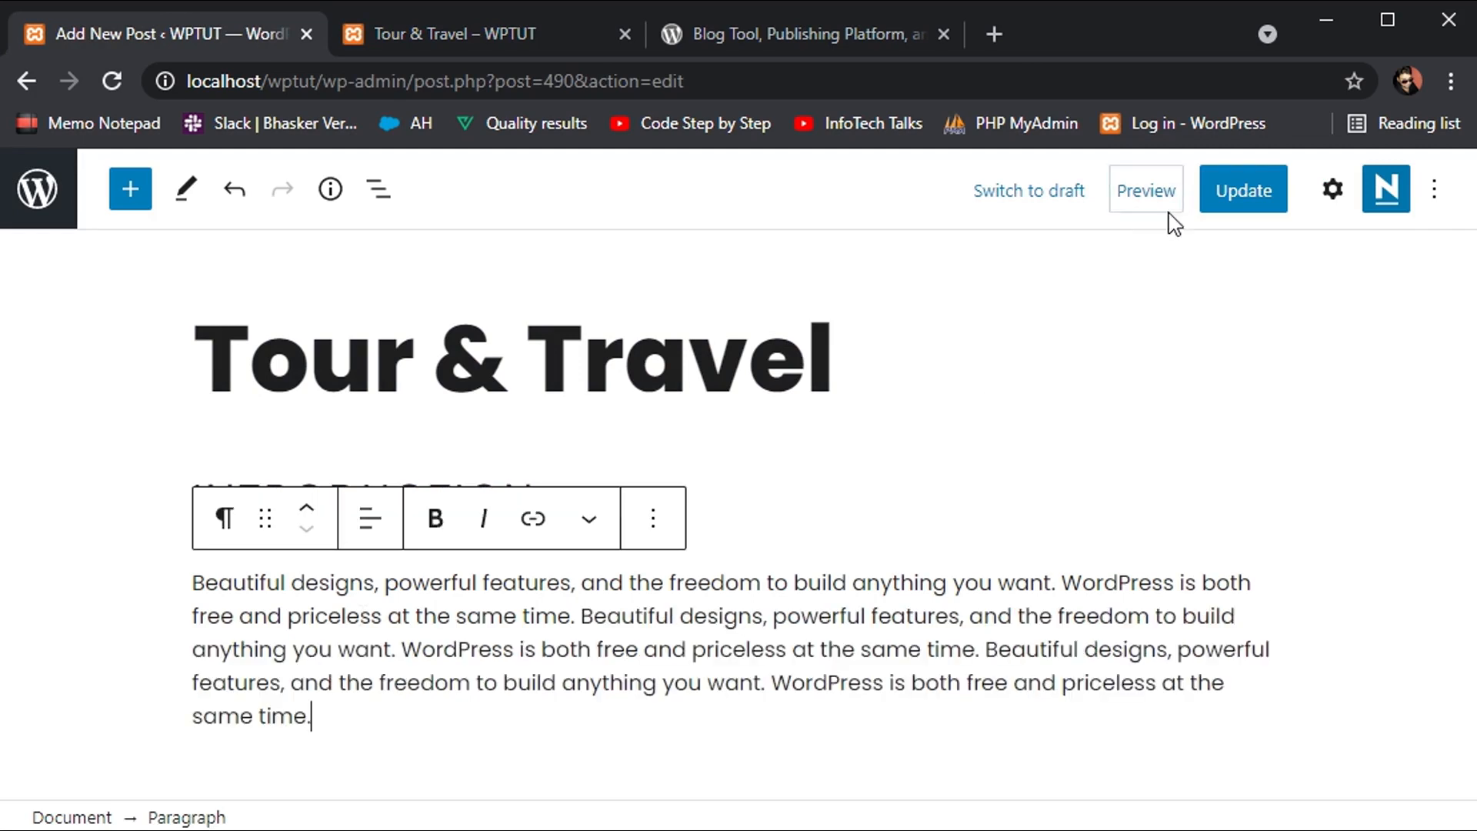
left_click(1222, 201)
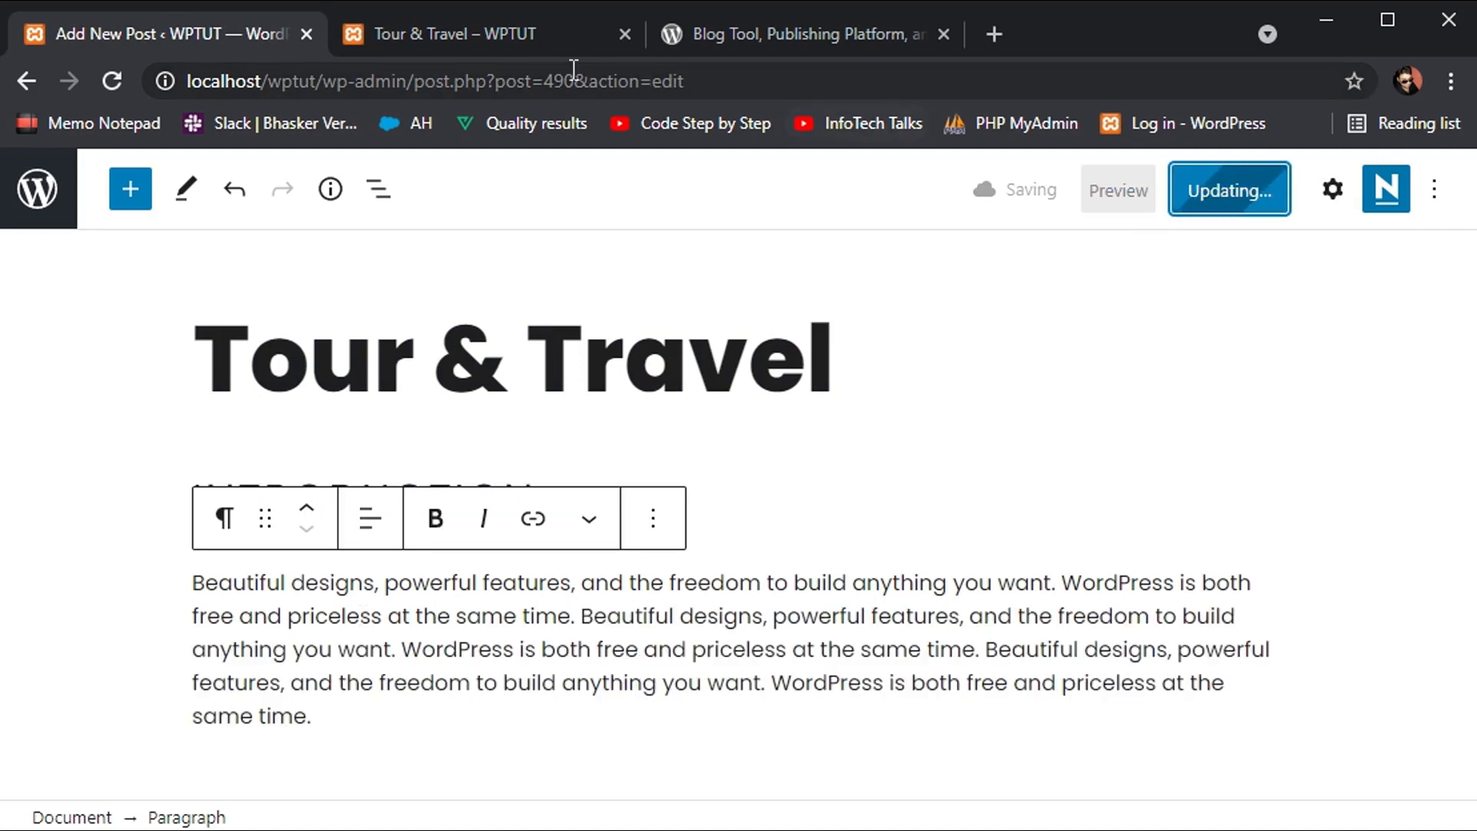
Step: Reload the live Tour & Travel page to check the paragraph below the INTRODUCTION heading
left_click(537, 46)
left_click(407, 81)
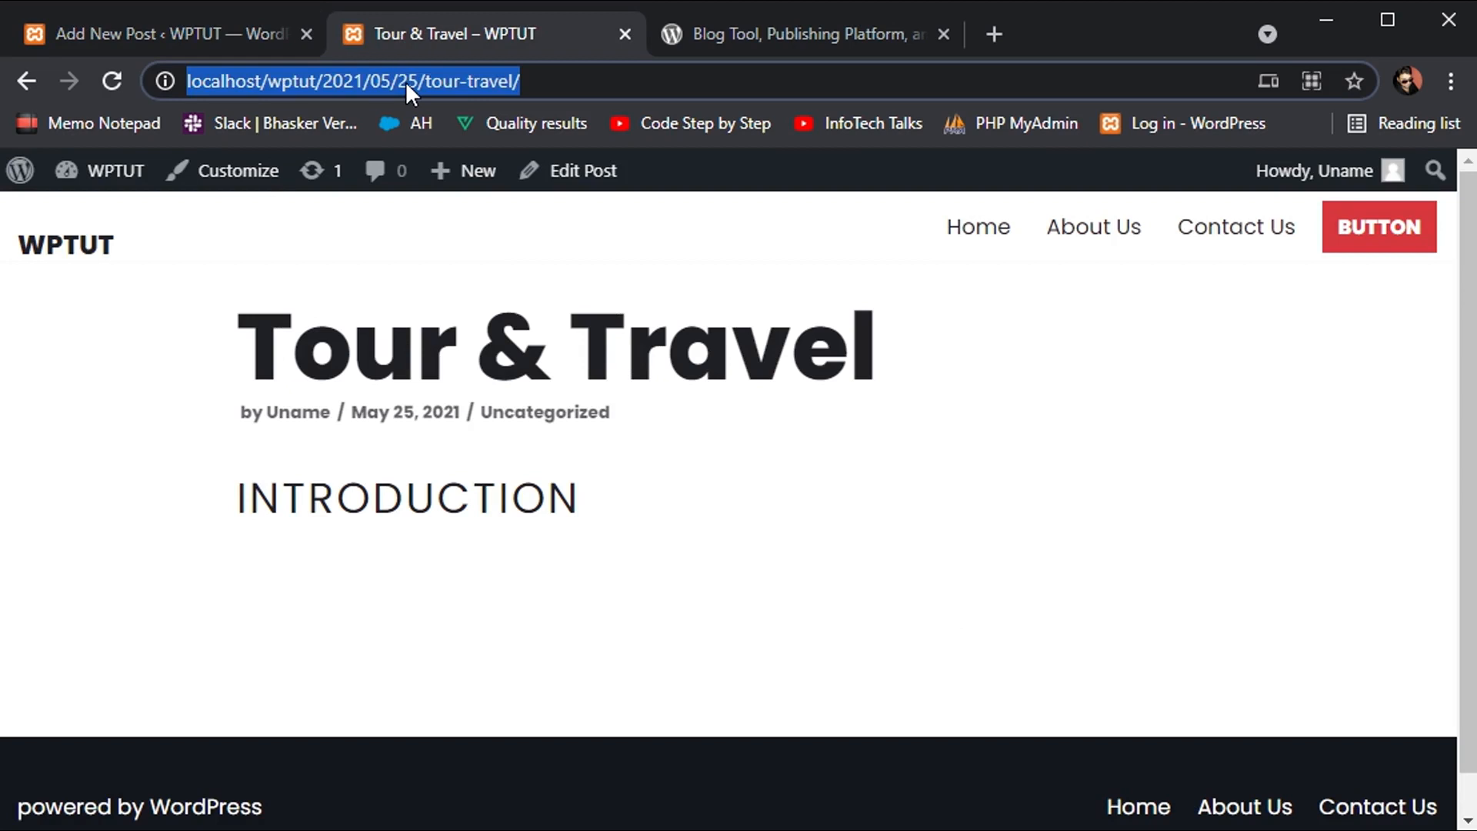
key("Return")
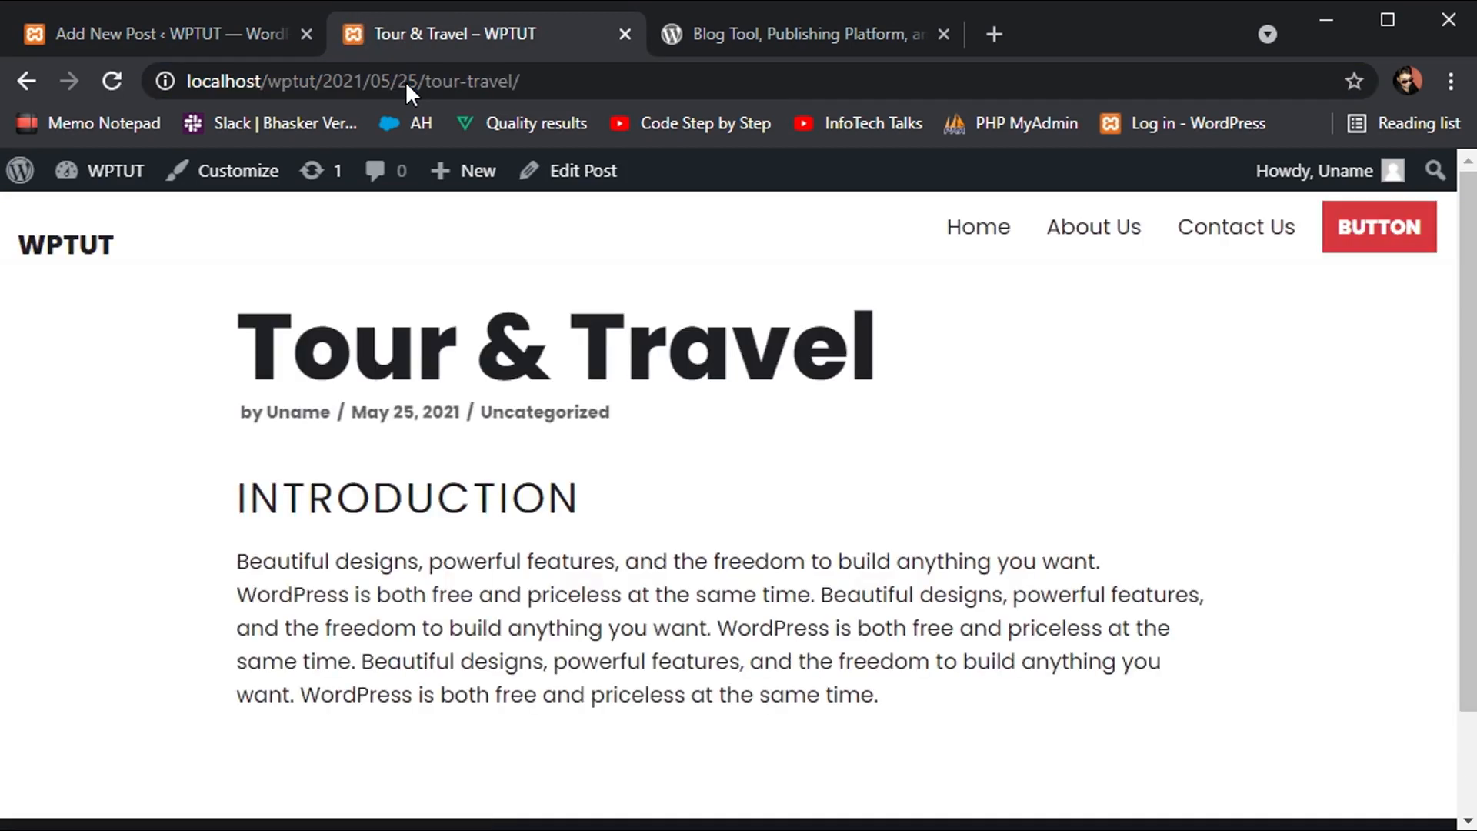
triple_click(435, 595)
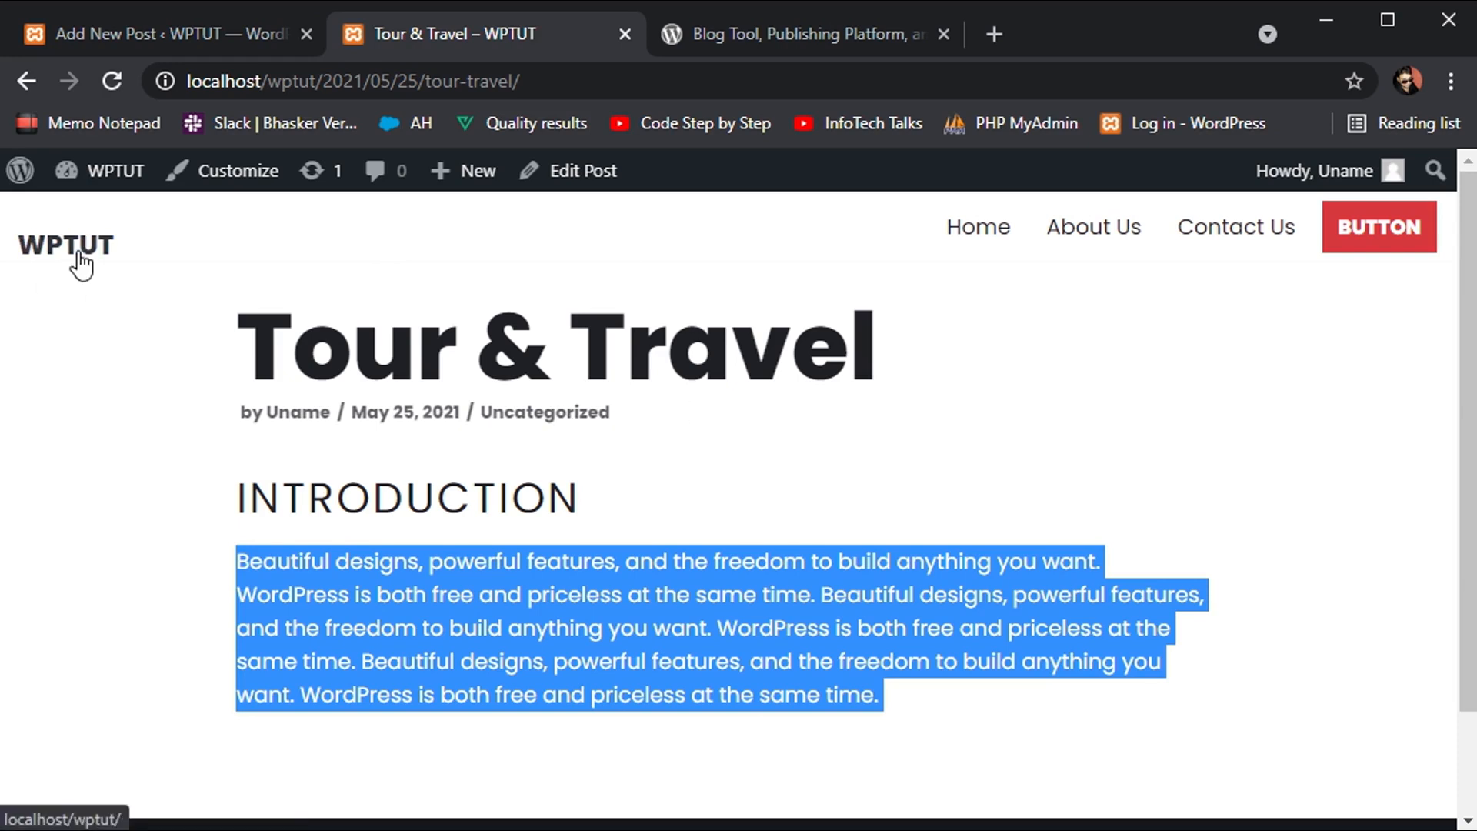
Step: Open the Tour & Travel post from the site's home page and examine its title, author, date and category
left_click(80, 258)
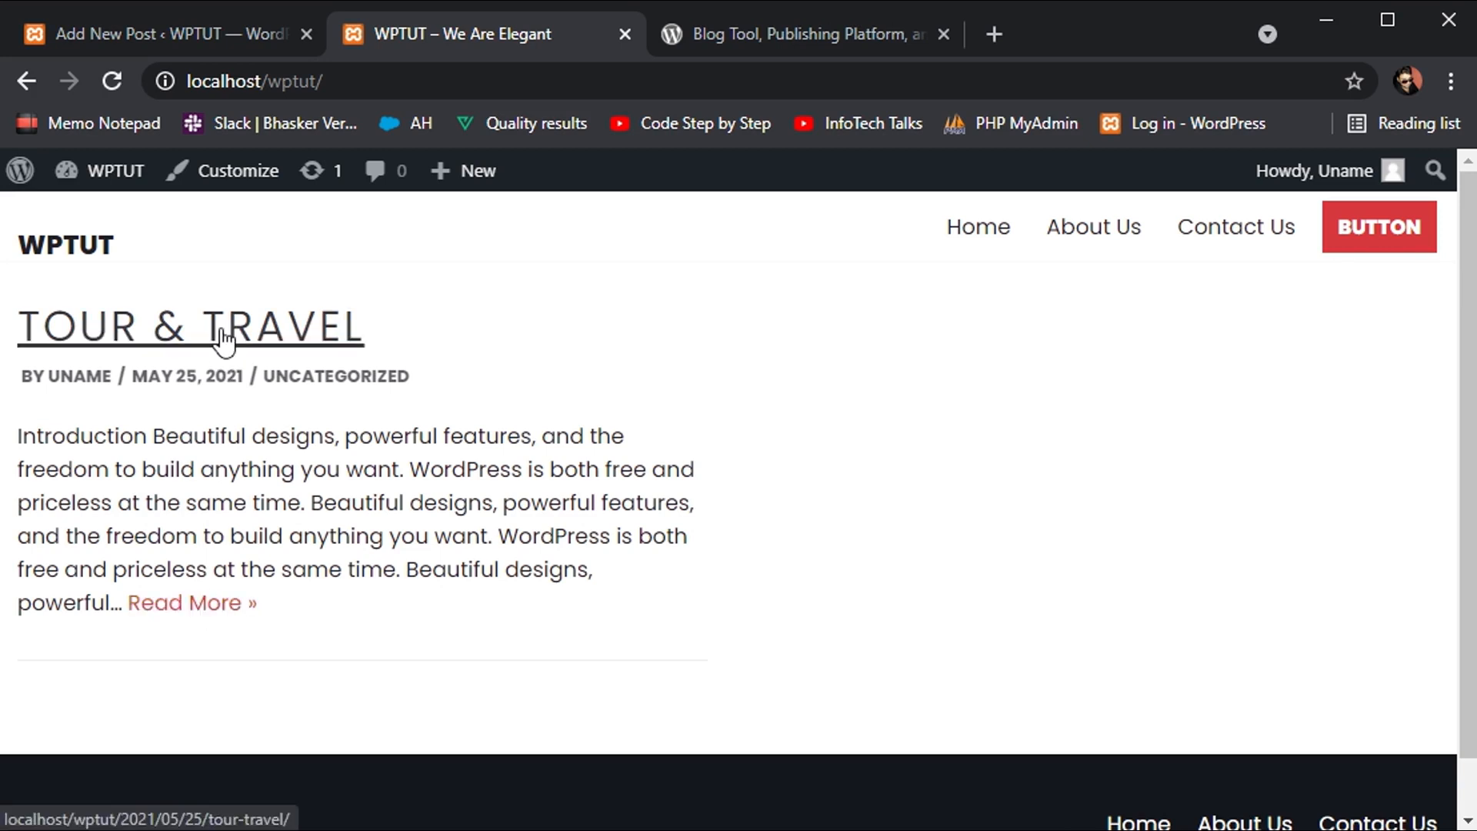
left_click(222, 339)
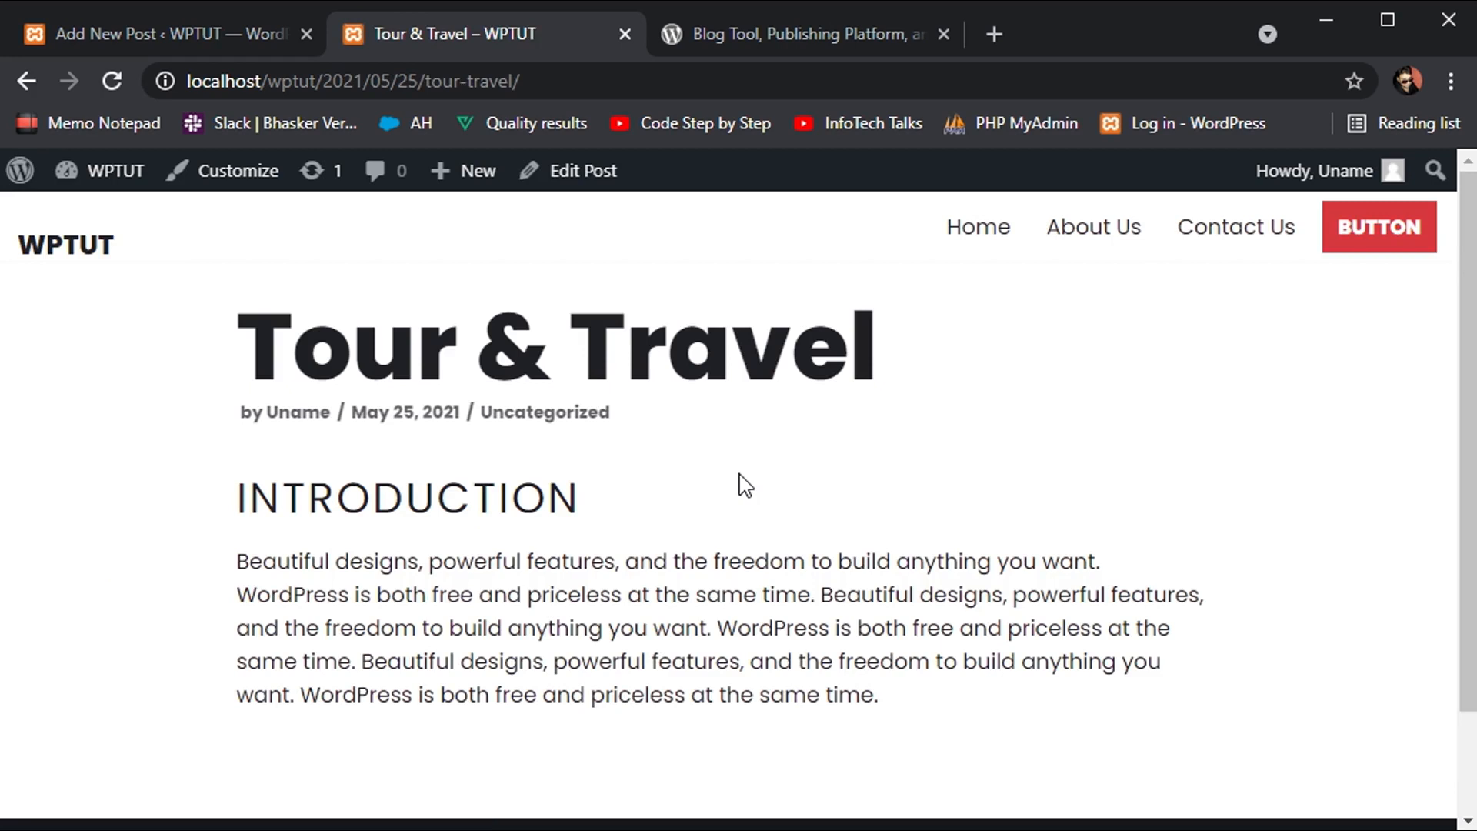
triple_click(341, 350)
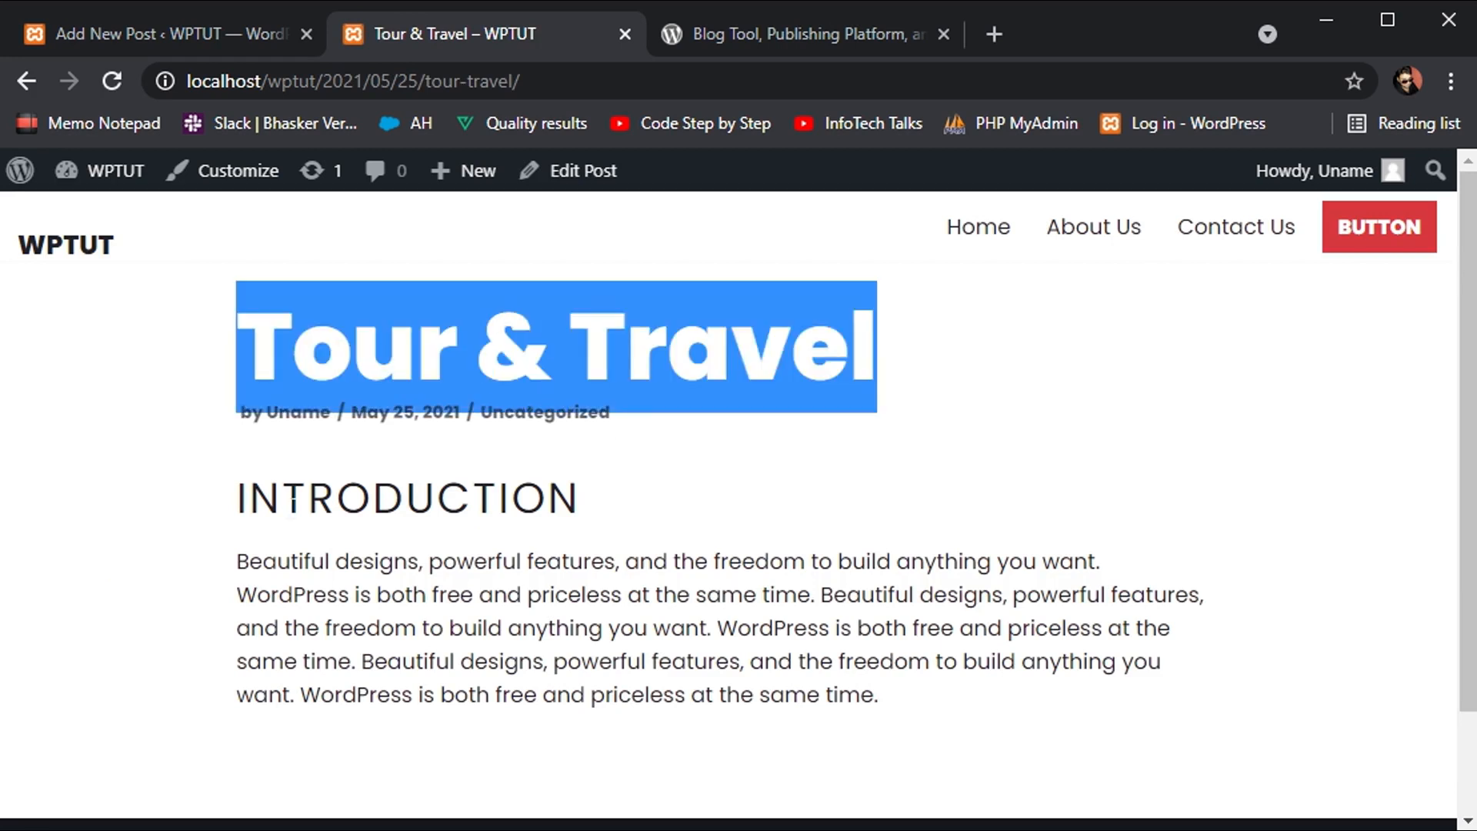
left_click(294, 501)
left_click_drag(238, 413, 454, 415)
left_click(534, 432)
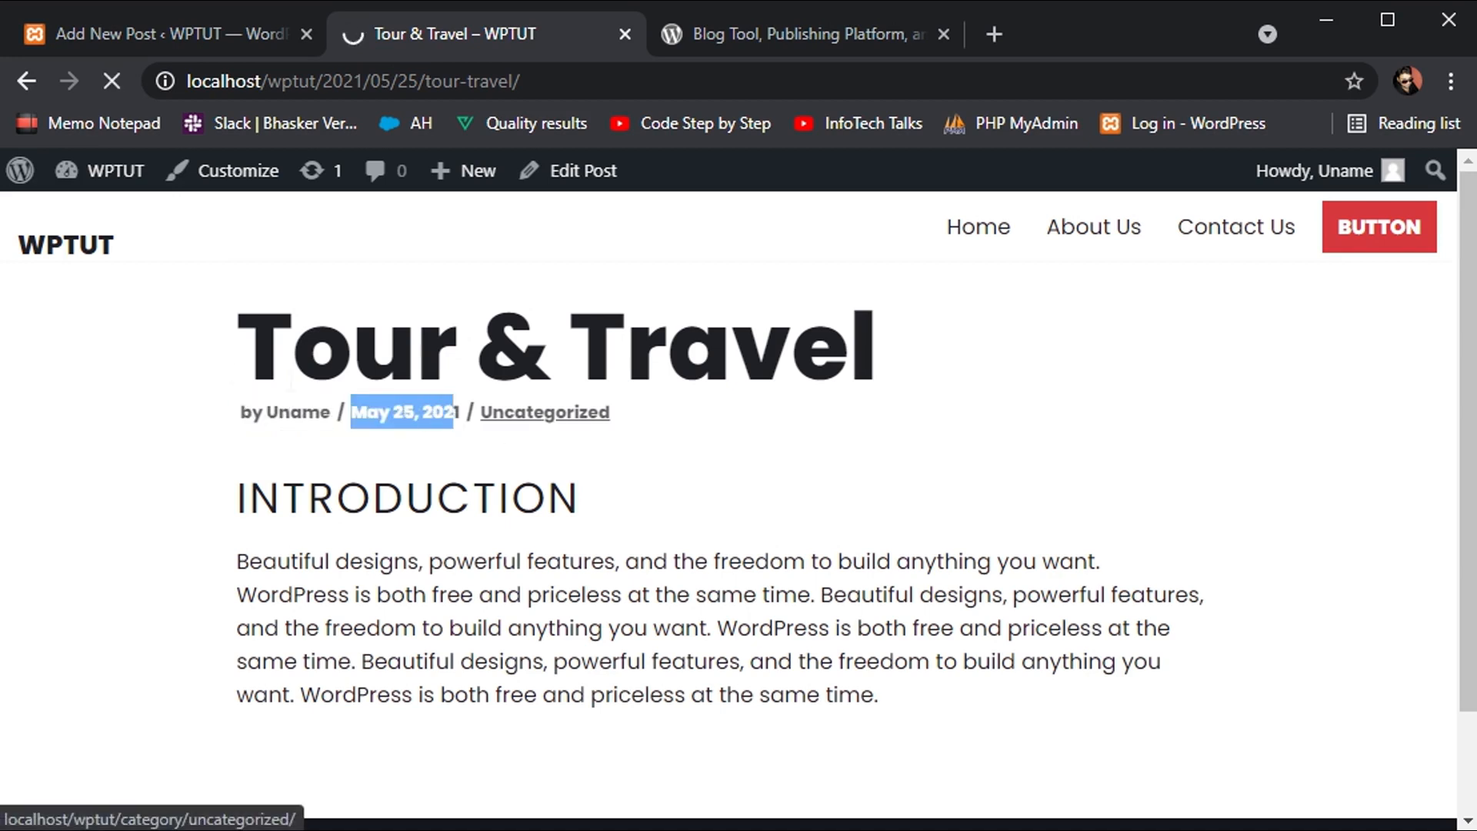
left_click(17, 85)
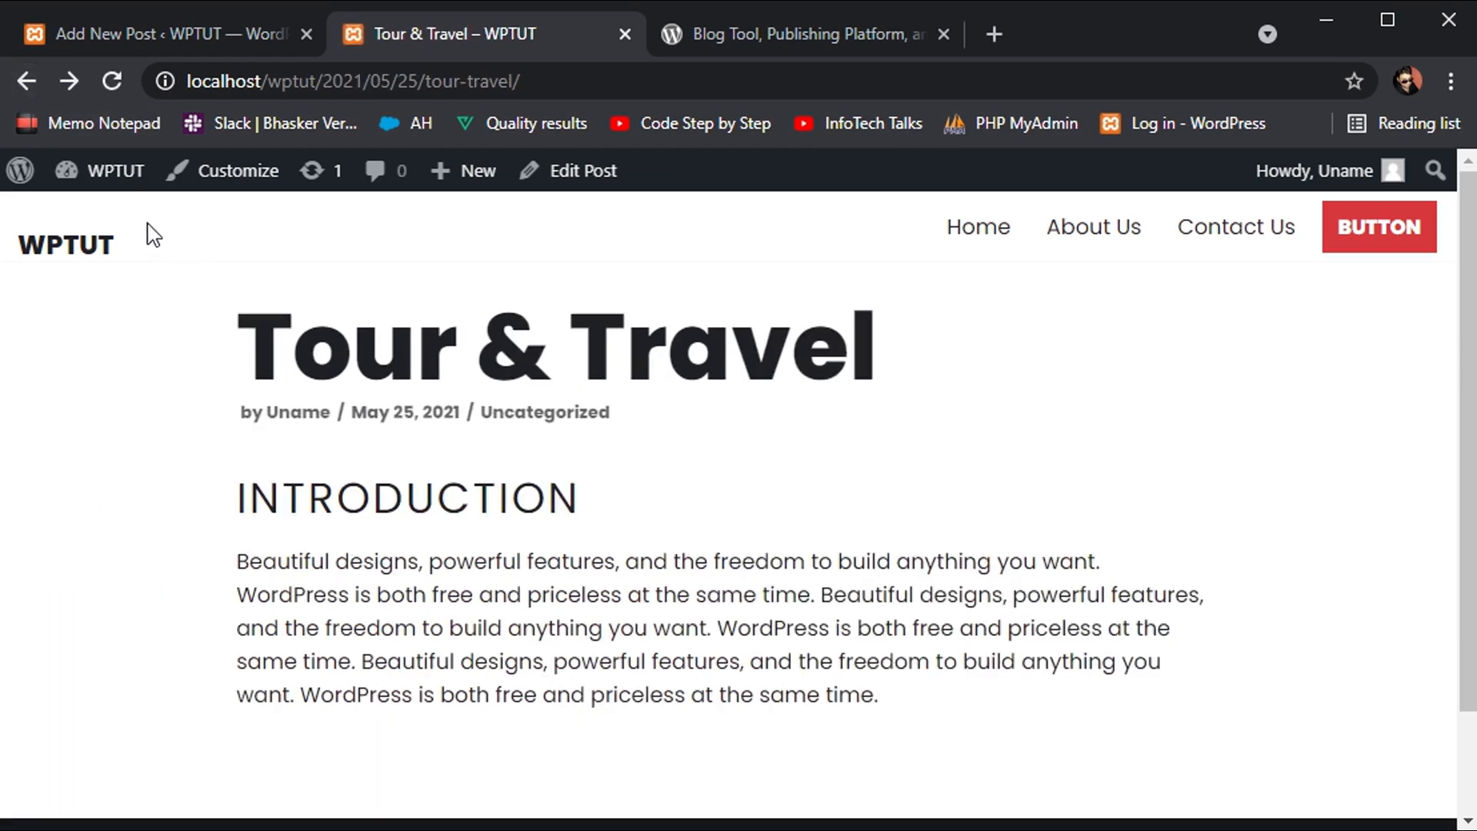
Step: From the post's preview on the home page, copy "Introduction Beautiful designs, powerful features, and the freedom to build anything you want."
left_click(73, 243)
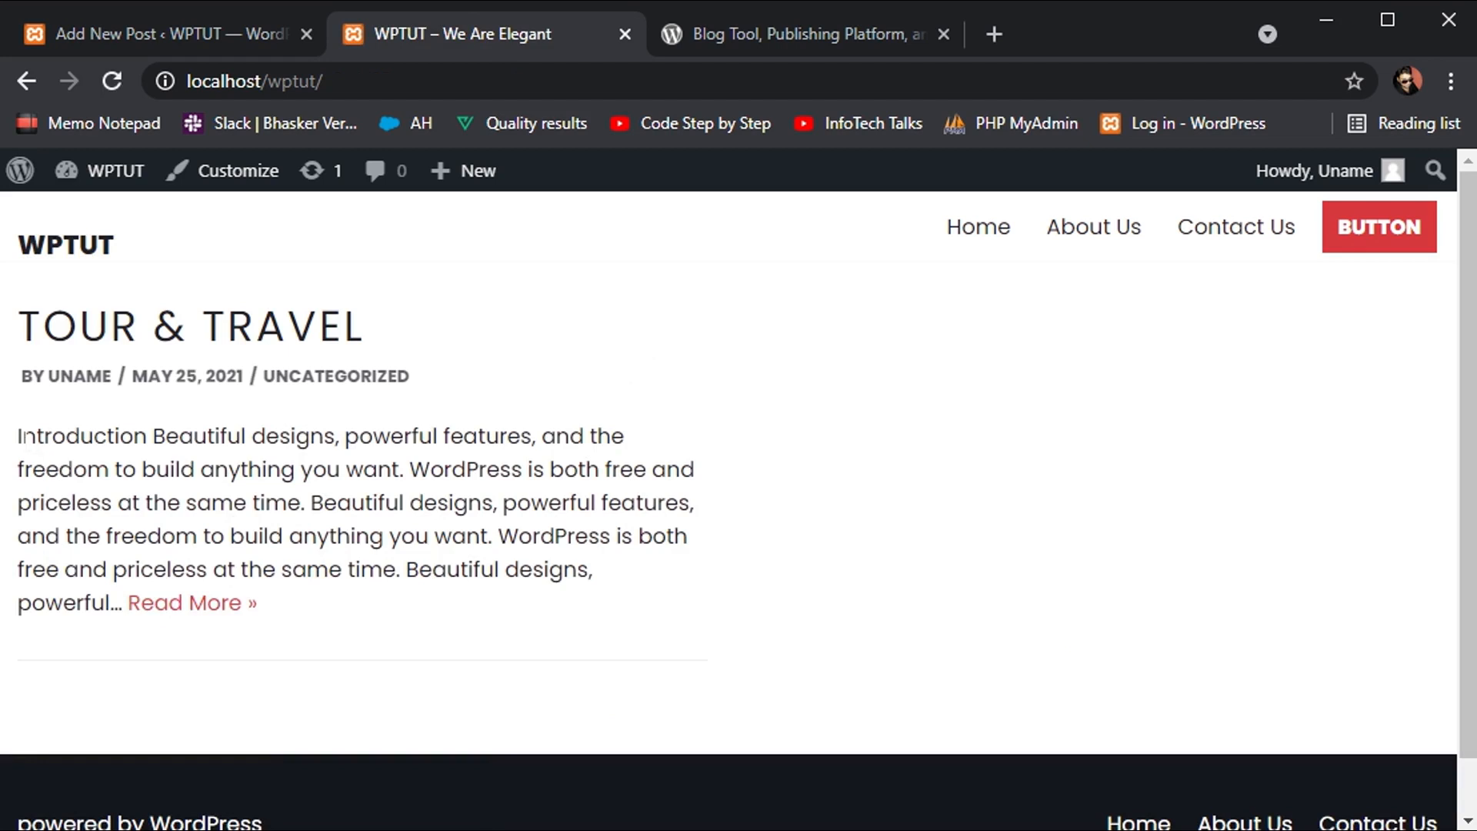
left_click_drag(22, 436, 499, 504)
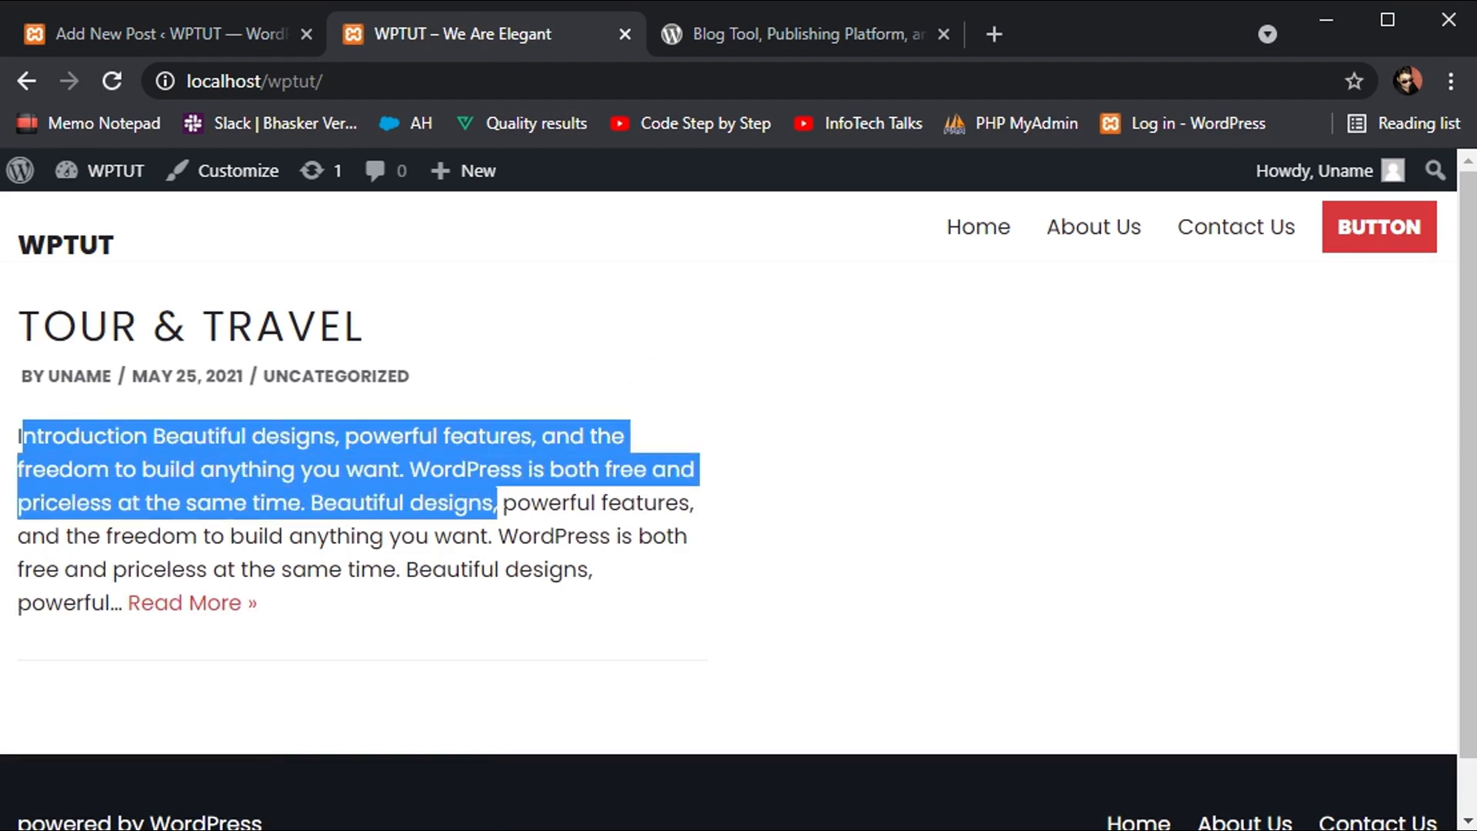
left_click(362, 467)
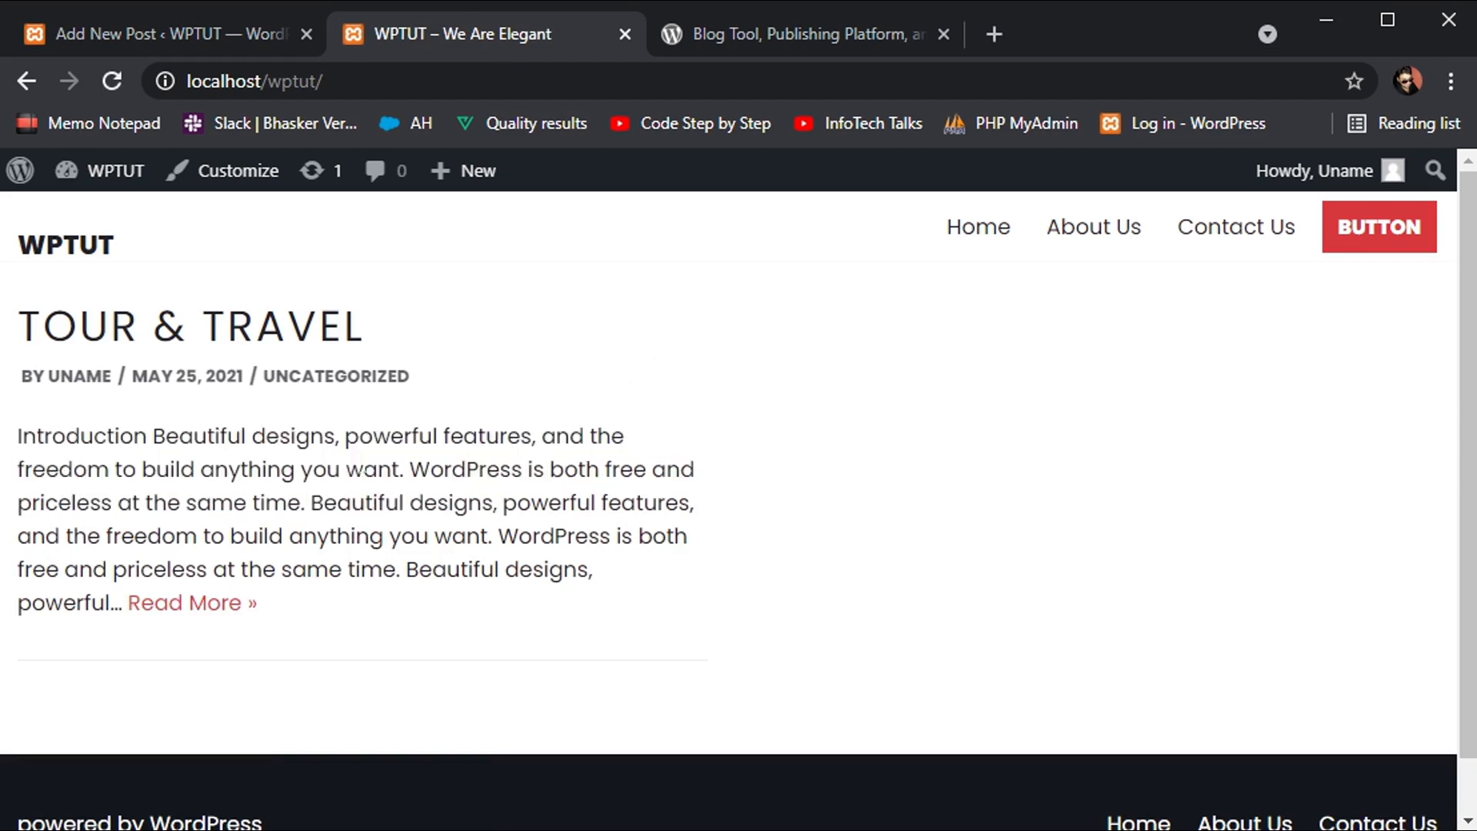
left_click_drag(410, 470, 22, 436)
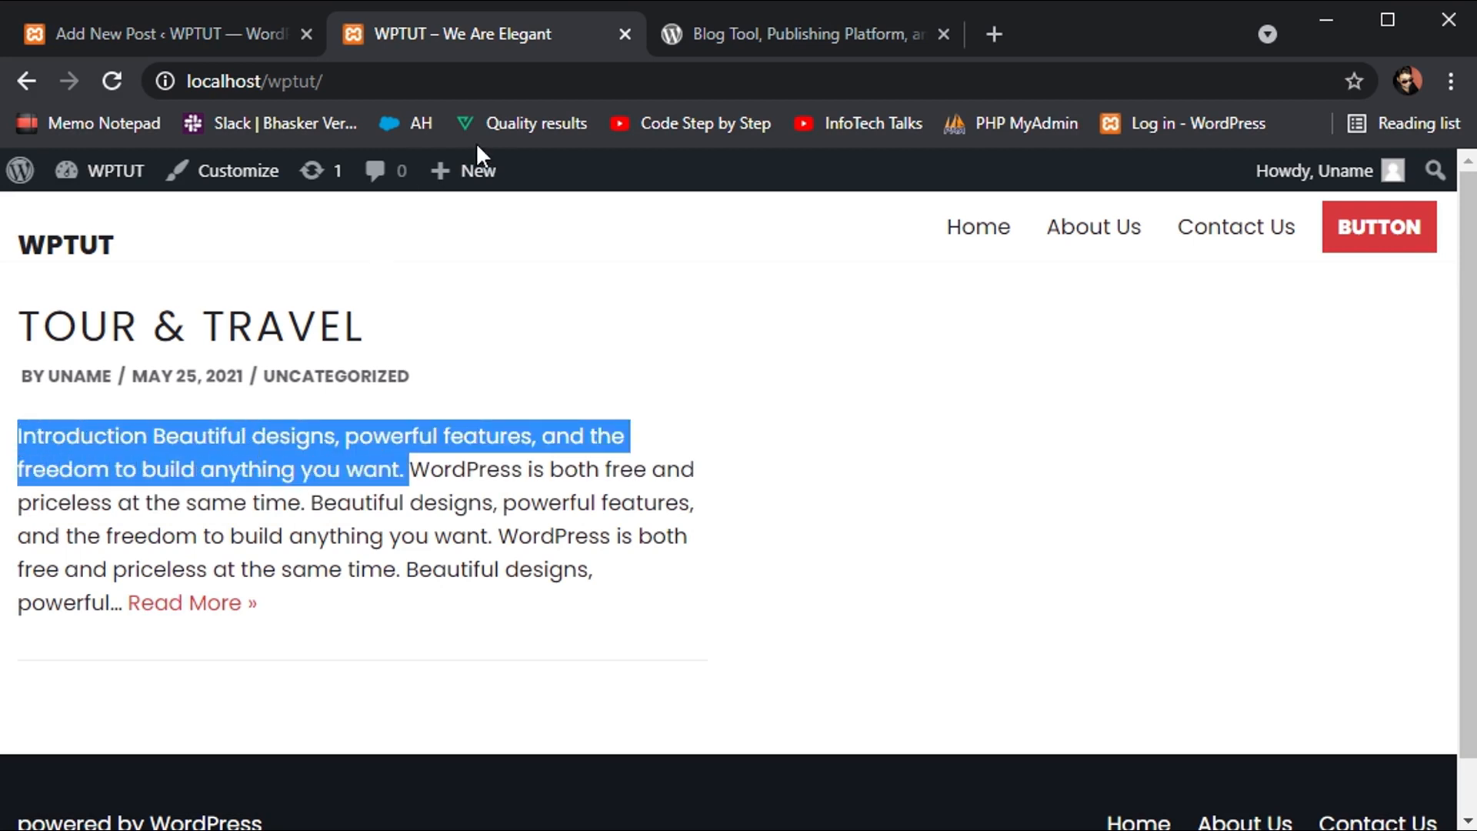
Step: In the post editor, paste the copied "Introduction Beautiful designs…" sentence as the post's excerpt and update the post
left_click(214, 44)
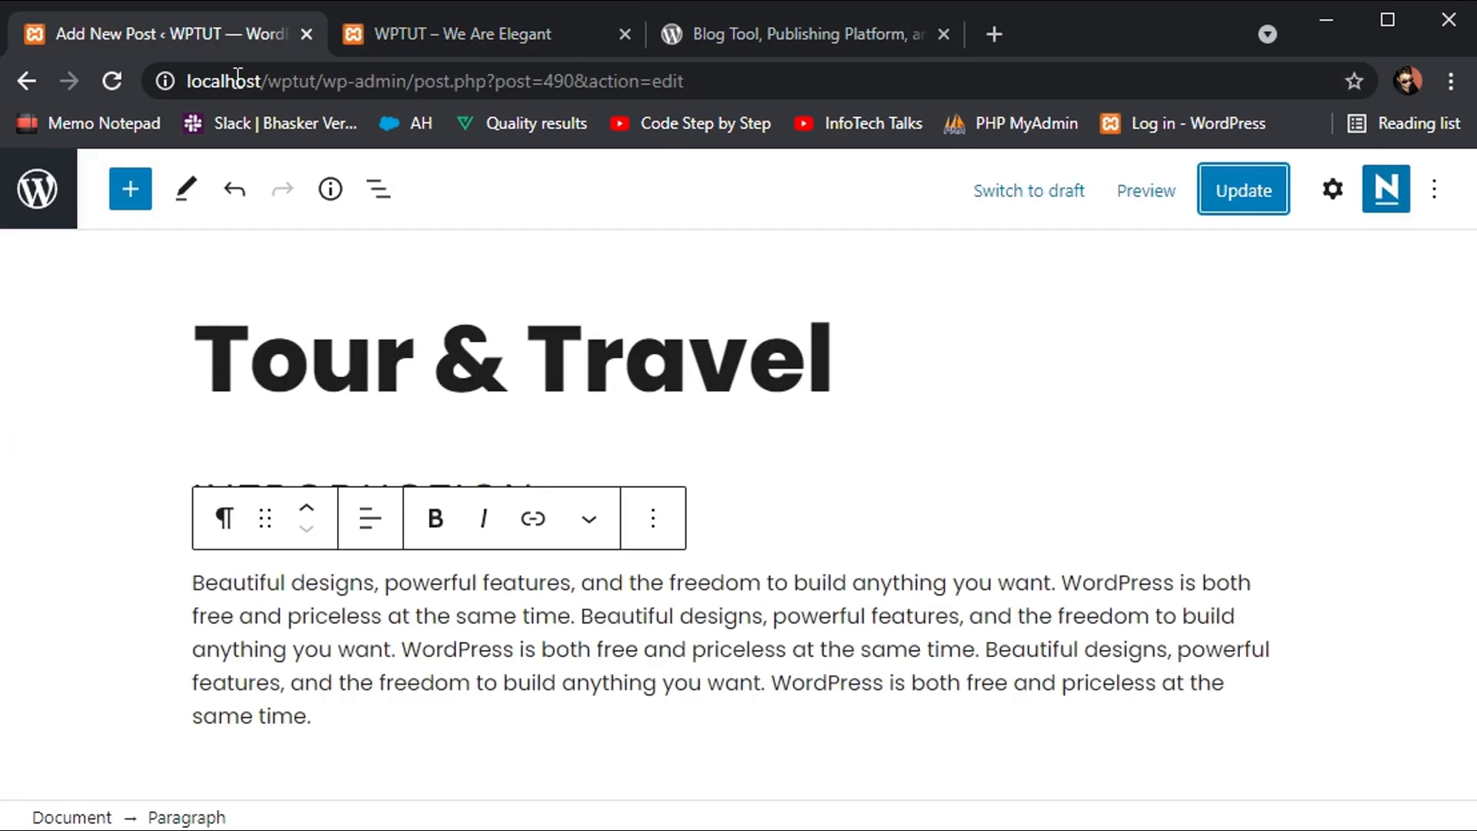
left_click(1335, 189)
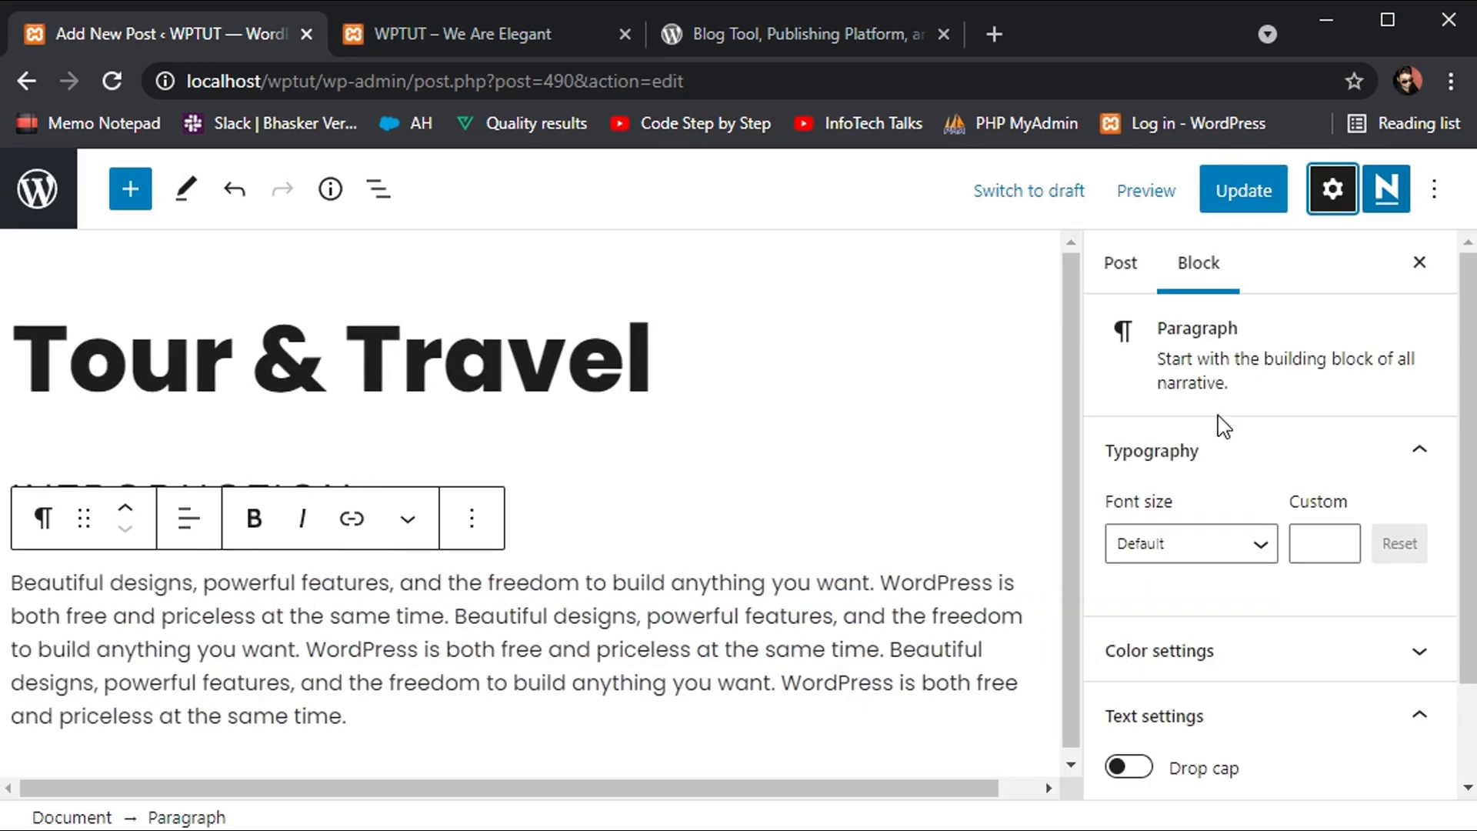
left_click(1125, 268)
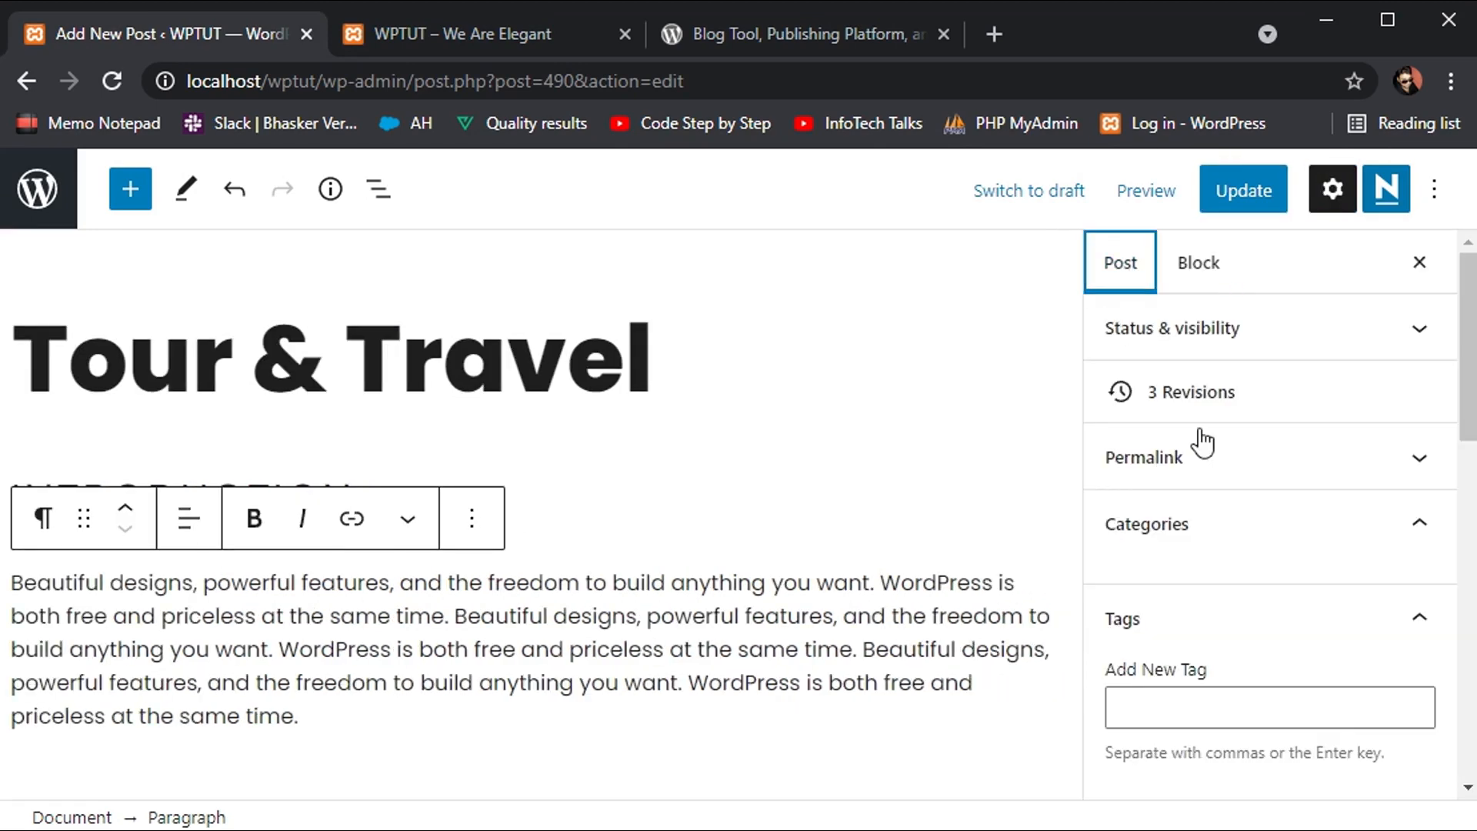
scroll(1243, 593, "down", 5)
scroll(1246, 593, "down", 4)
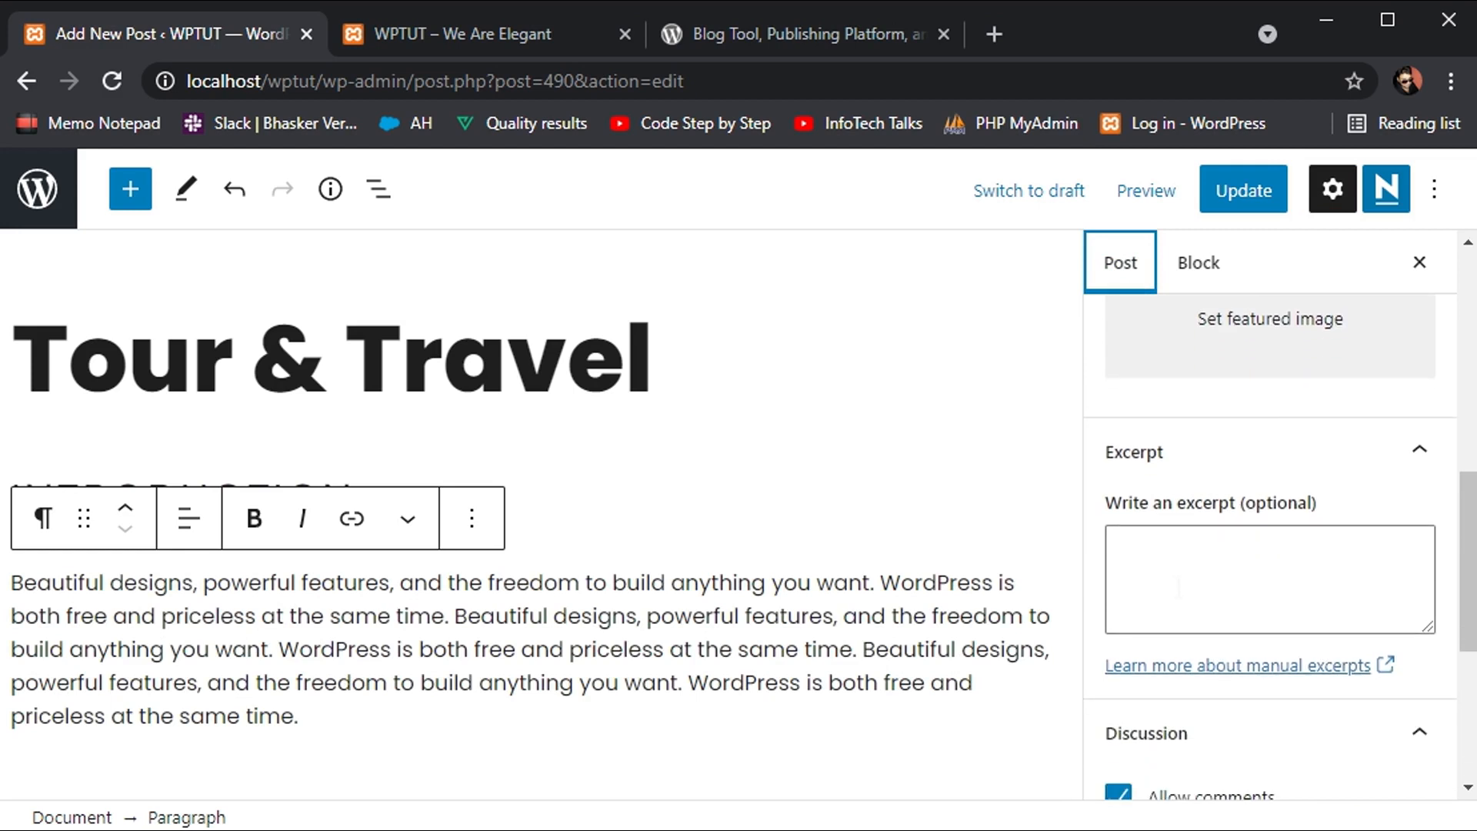
left_click(1175, 585)
type("Introduction Beautiful designs, powerful features, and the freedom to build anything you want.")
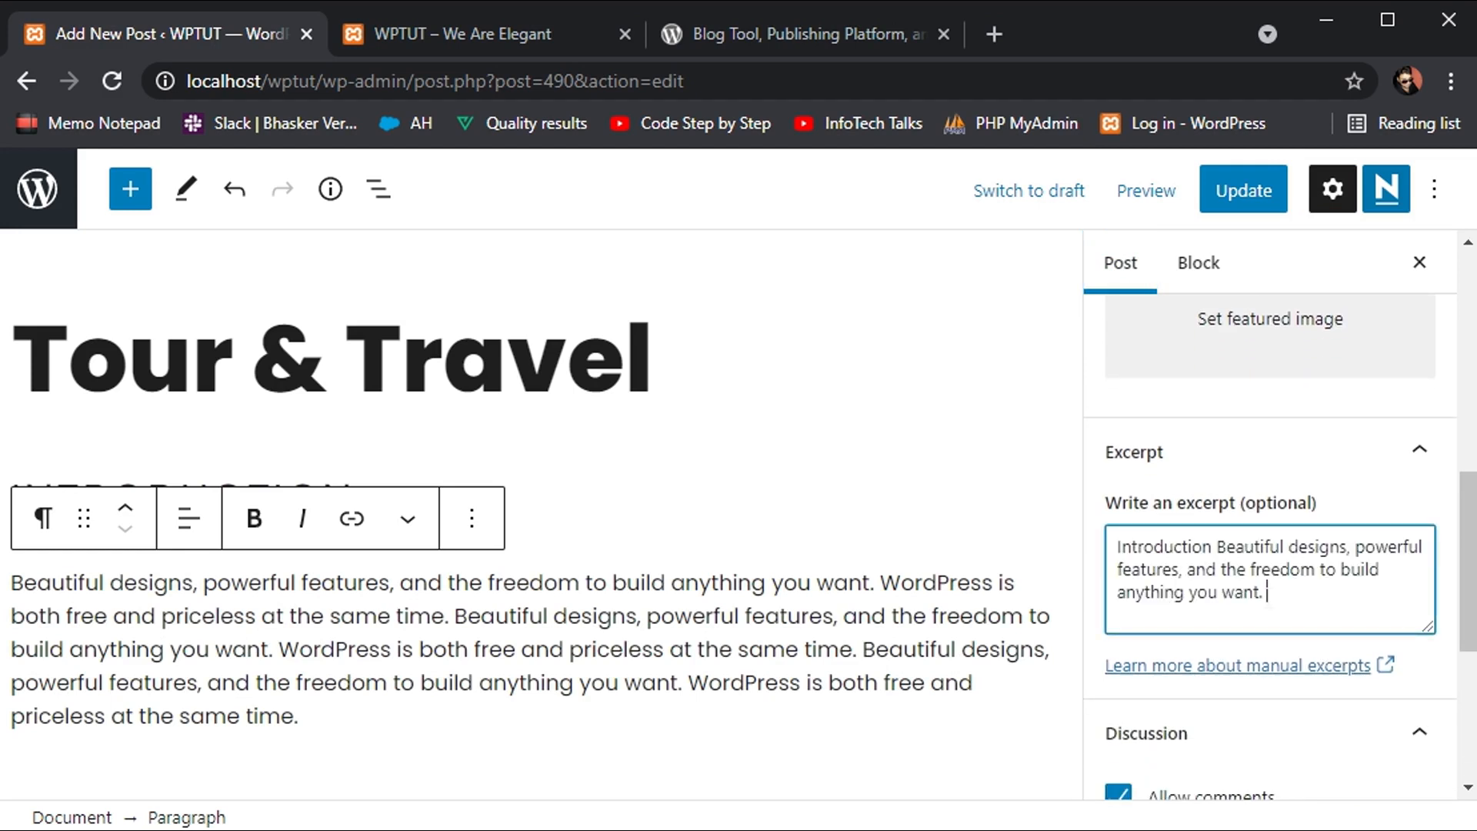
left_click(1250, 204)
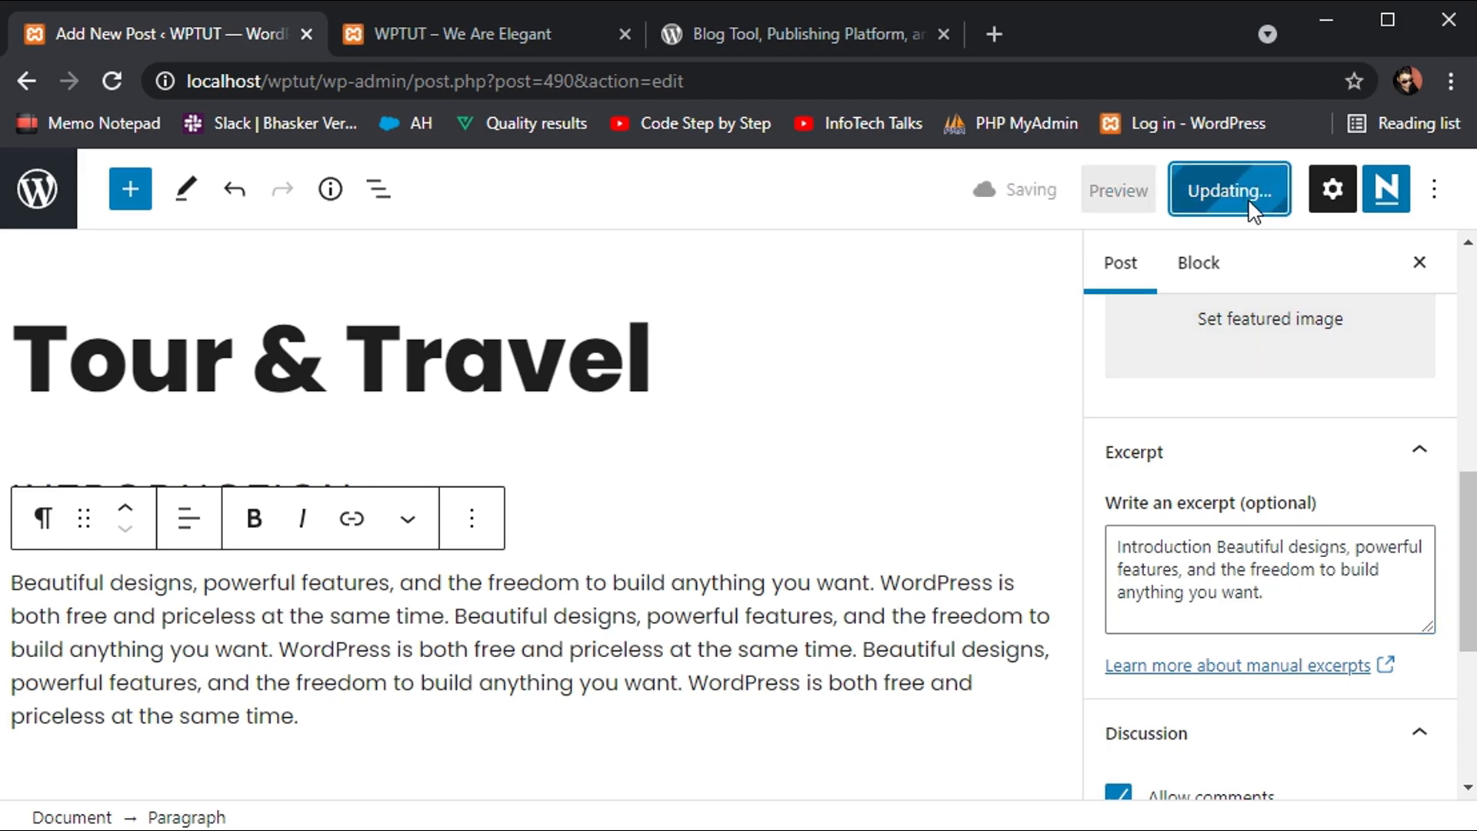
Step: Reload the site's home page to check the post's excerpt, and open the full Tour & Travel post from it
left_click(440, 35)
left_click(111, 86)
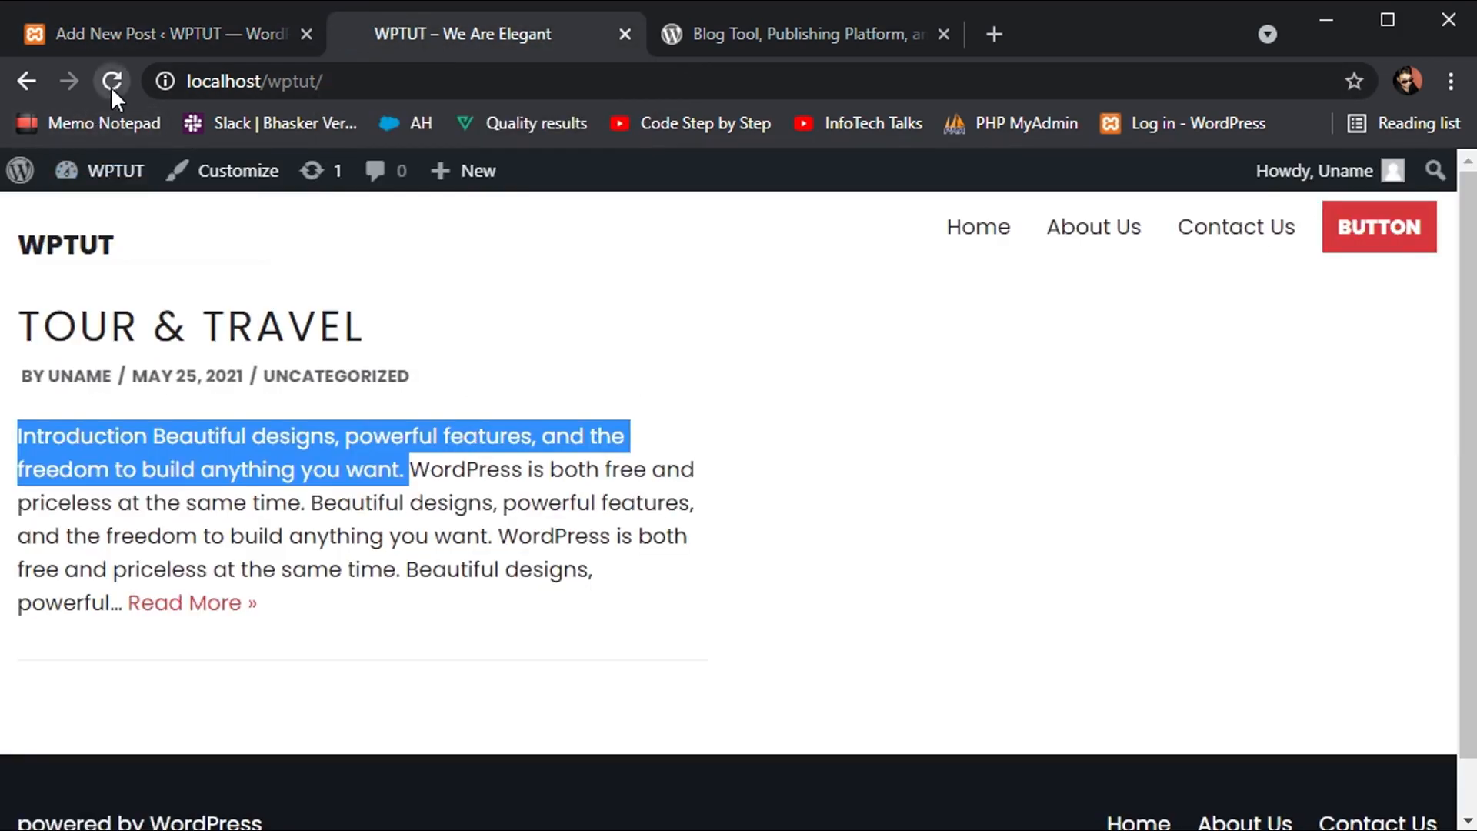
triple_click(283, 463)
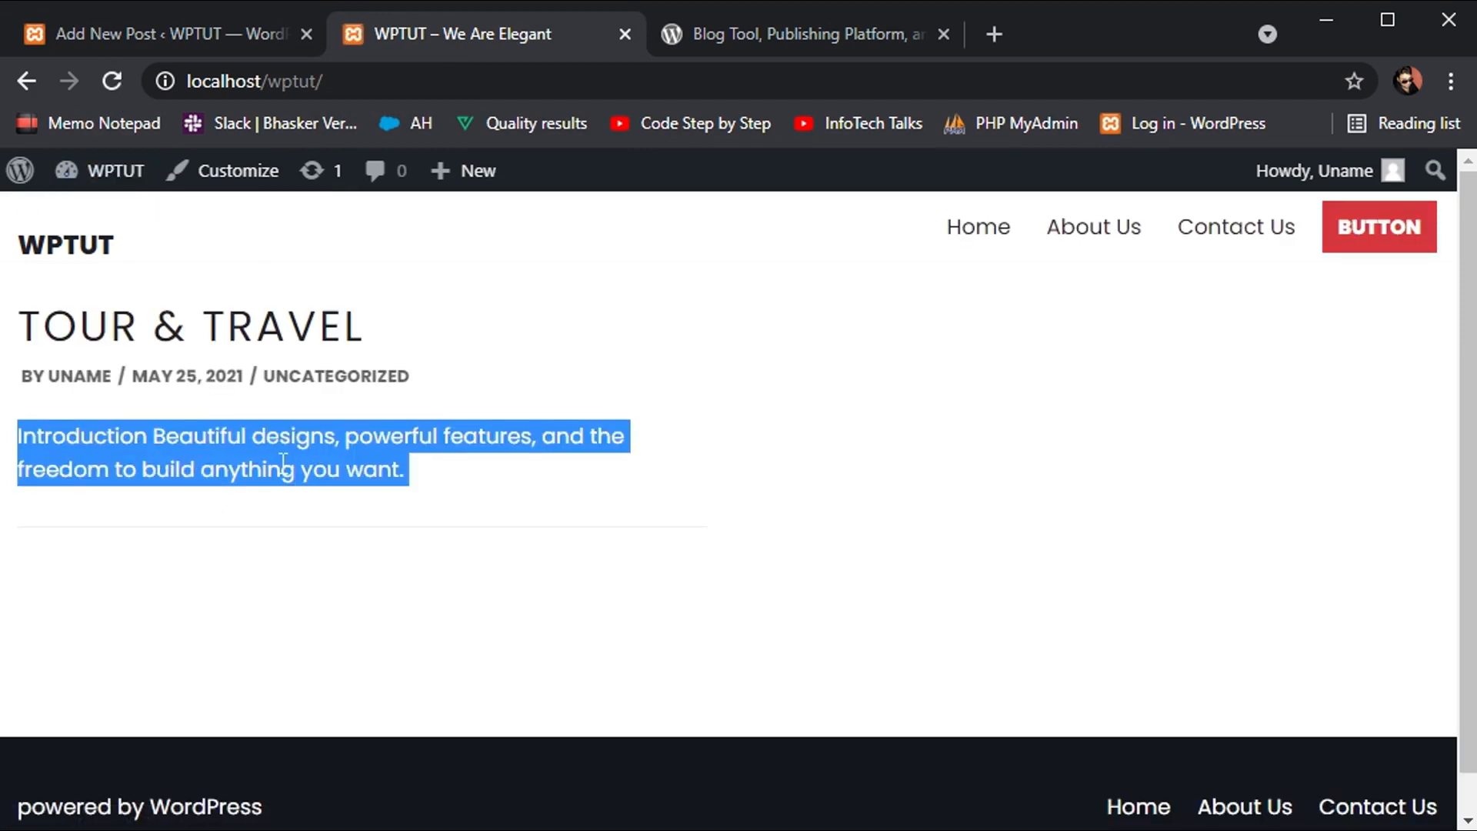
left_click(241, 339)
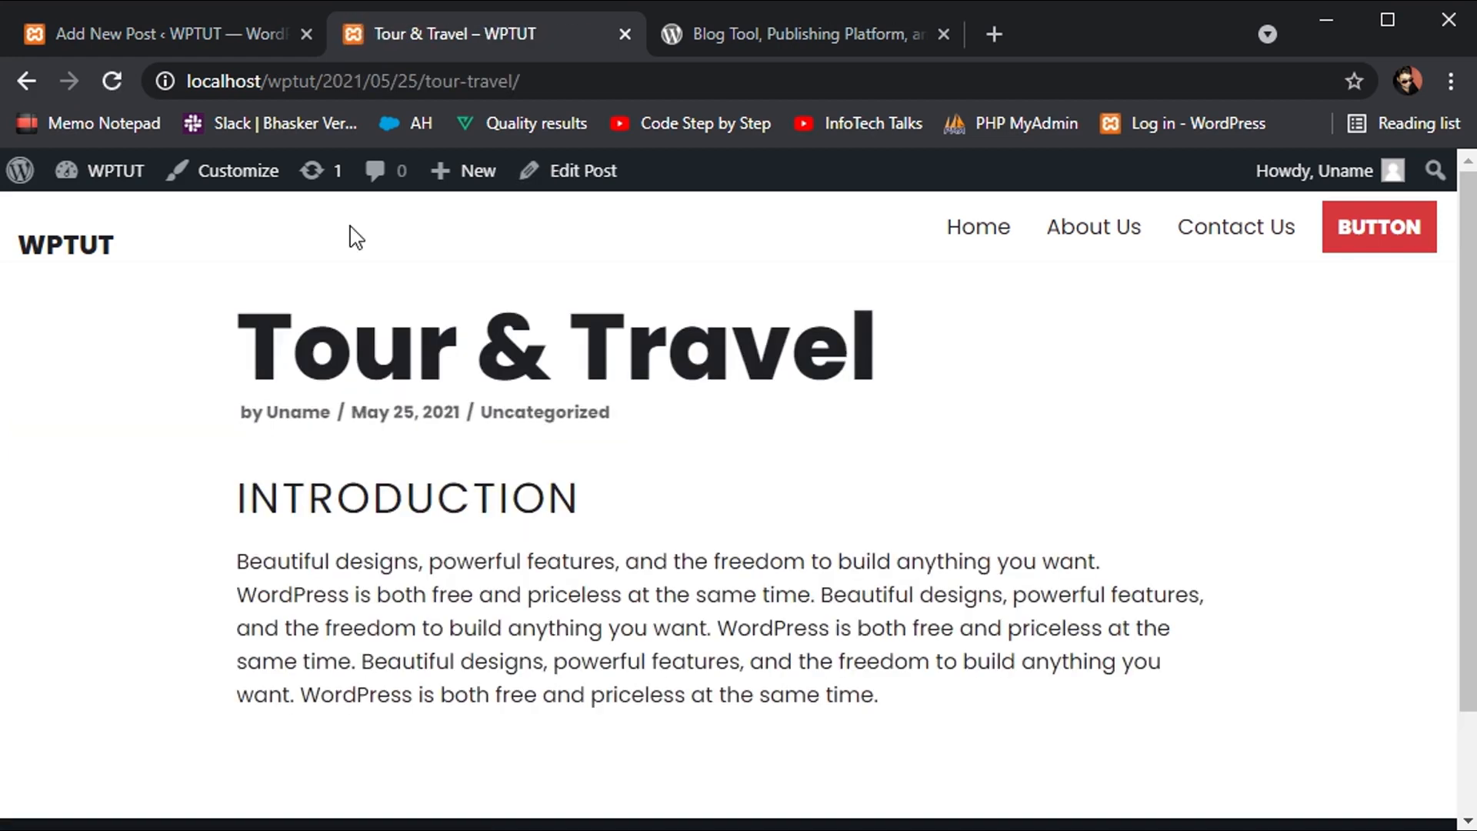
Step: Back in the post editor, add an Image block below the paragraph and upload the nXOB-wh4Oyc Unsplash photo of the wooden beach walkway
left_click(252, 35)
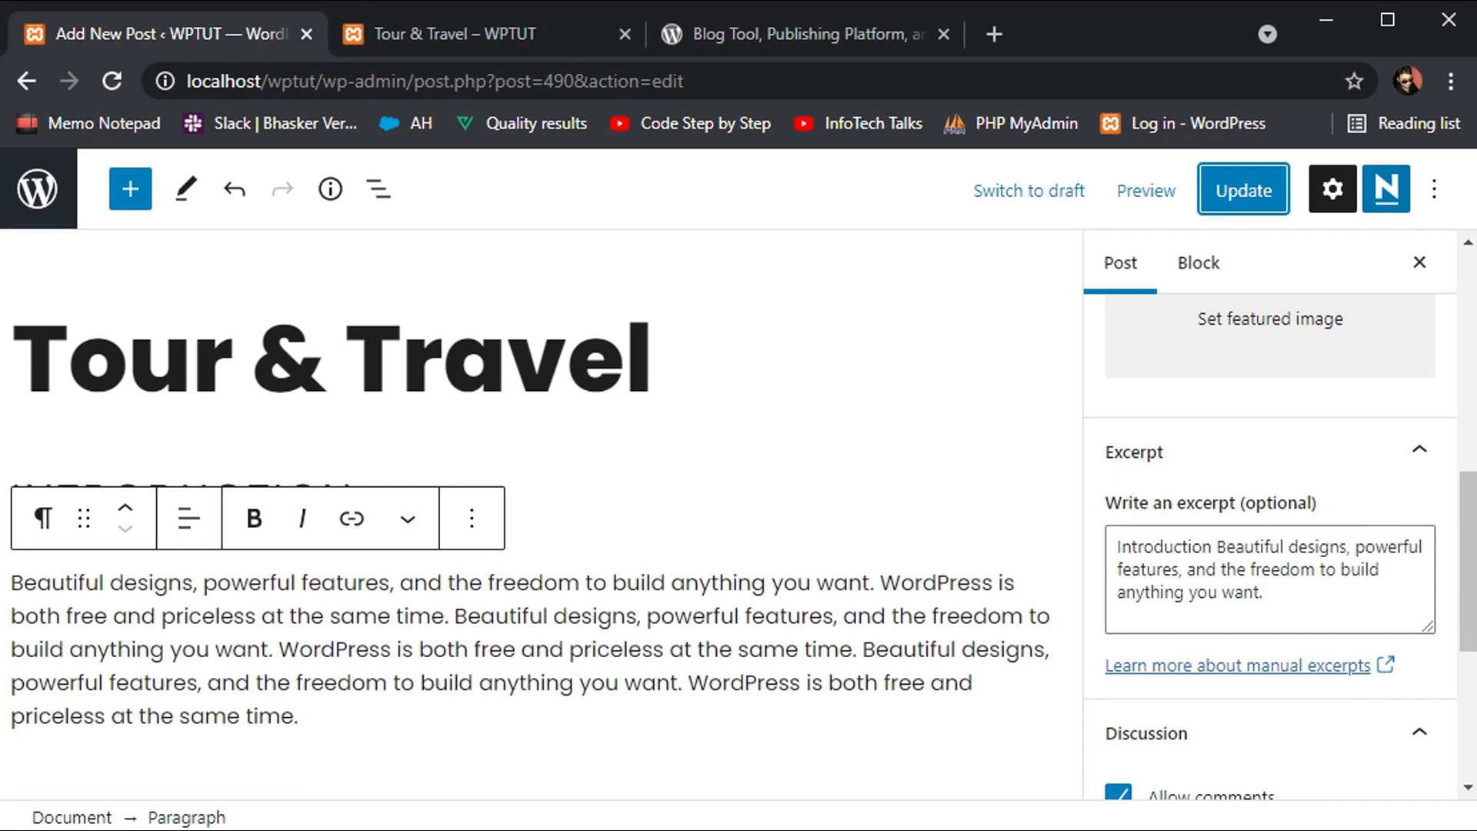
left_click(575, 683)
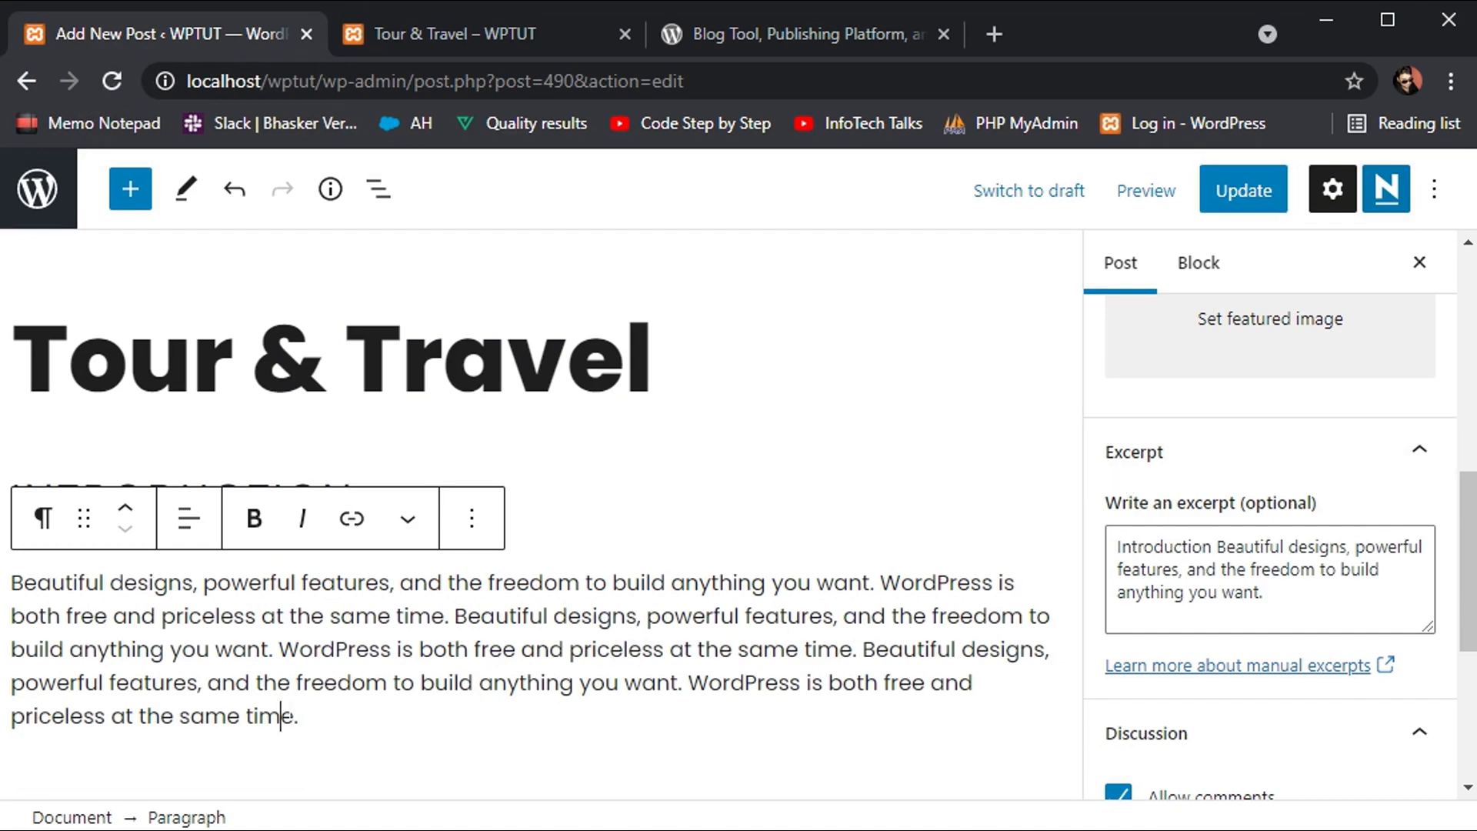
triple_click(456, 650)
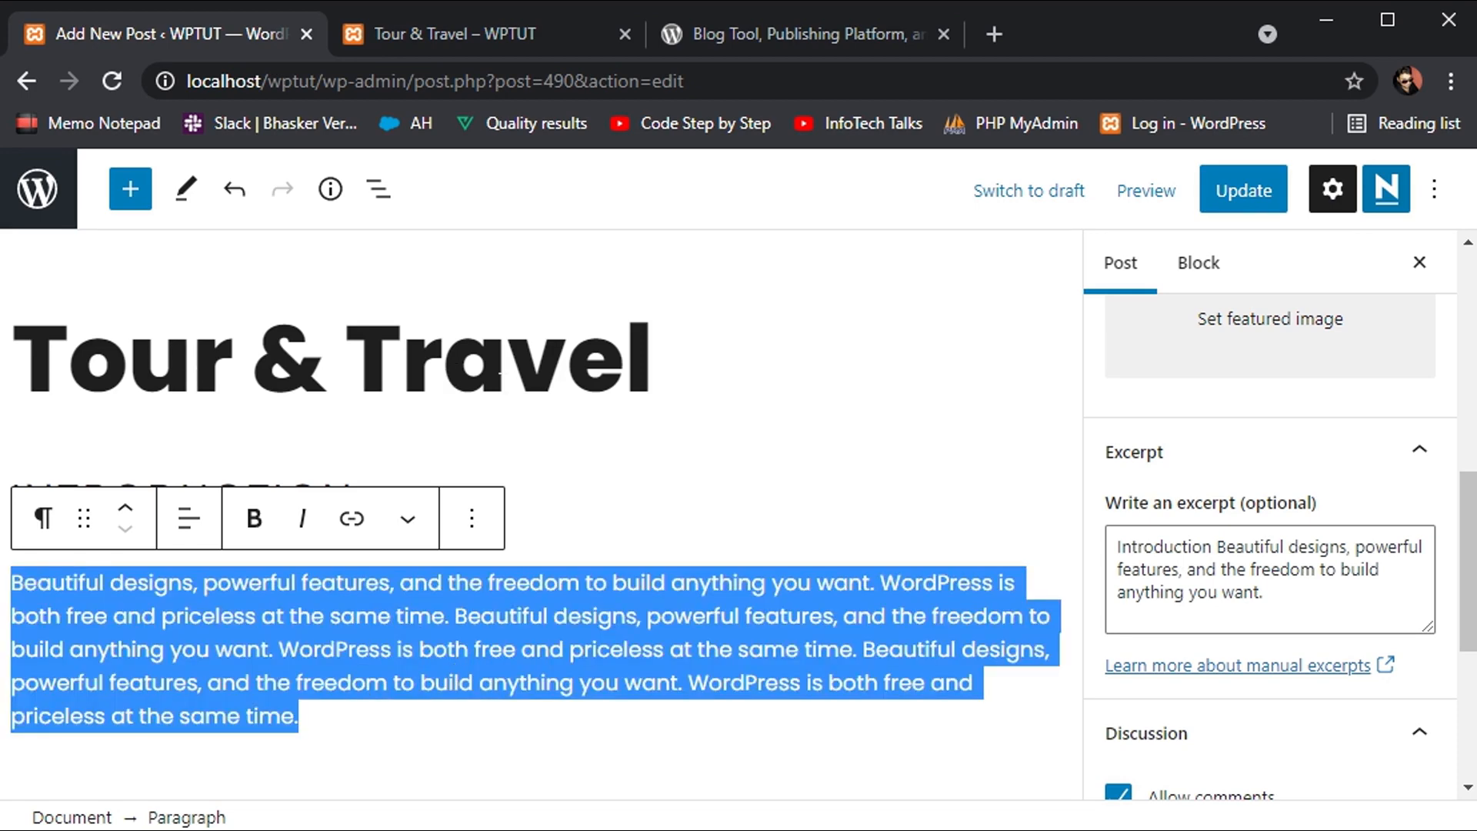
left_click(698, 641)
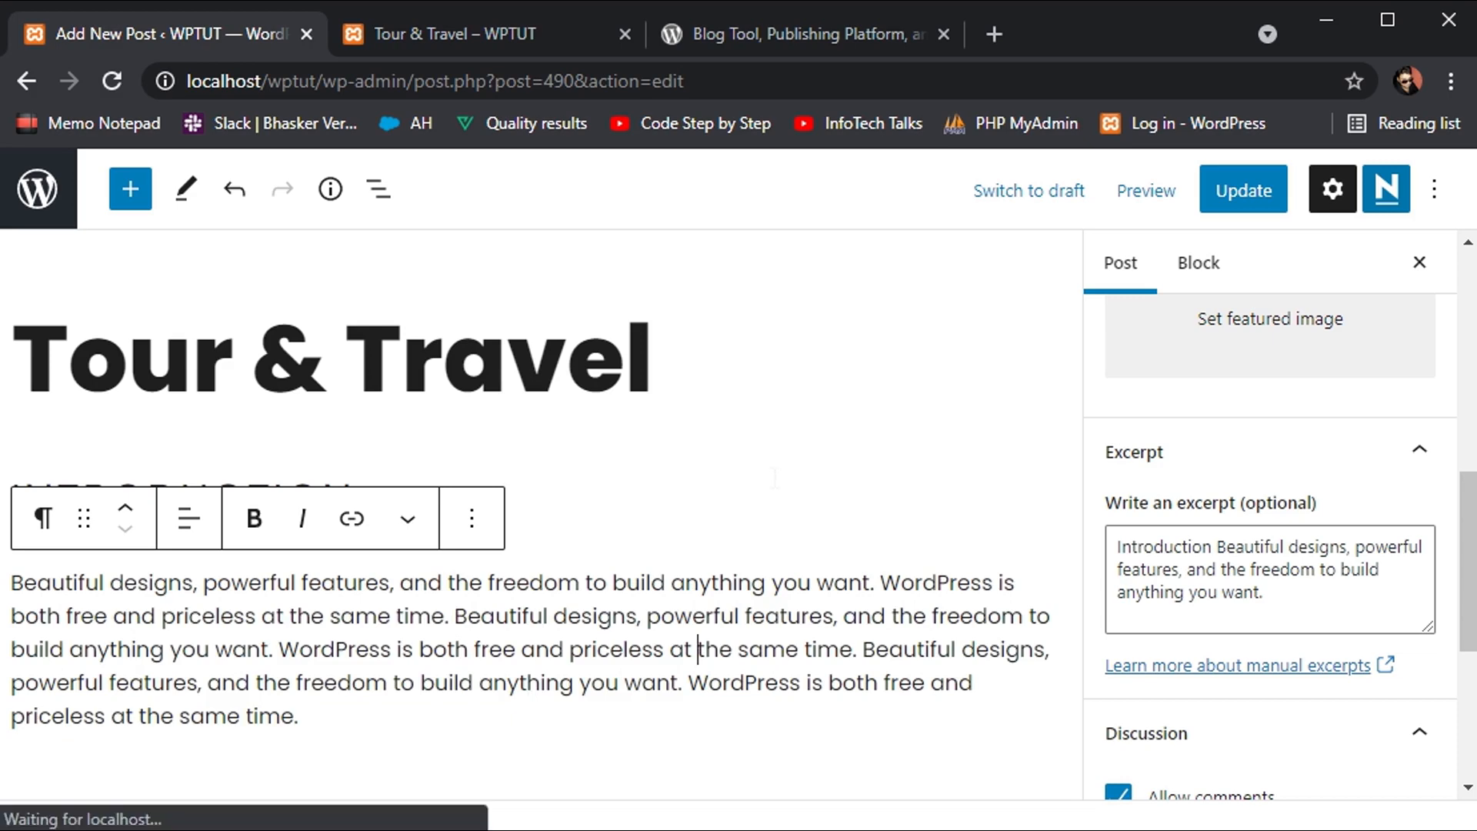
left_click(132, 188)
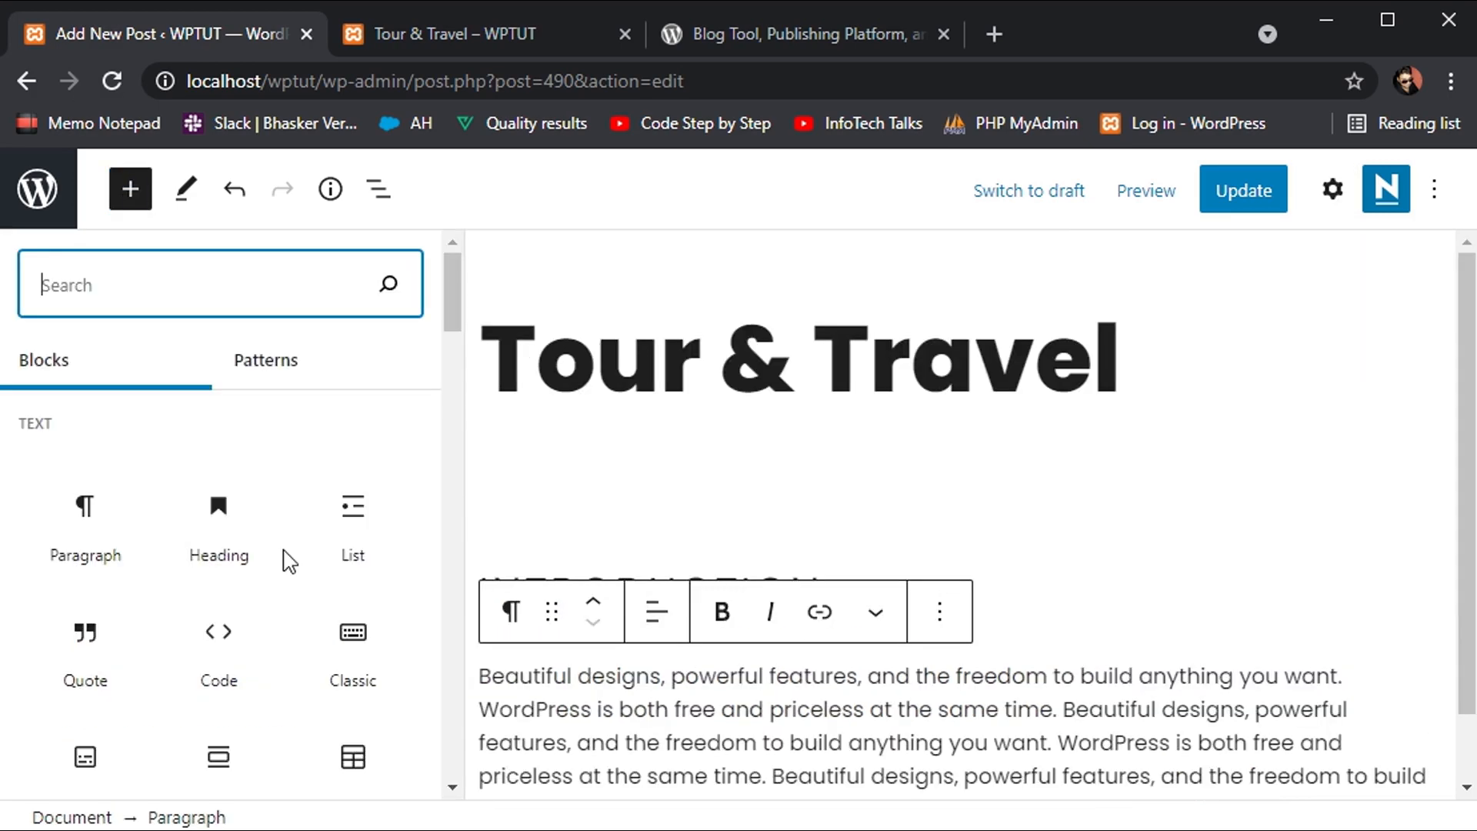
scroll(295, 600, "down", 5)
scroll(292, 599, "down", 2)
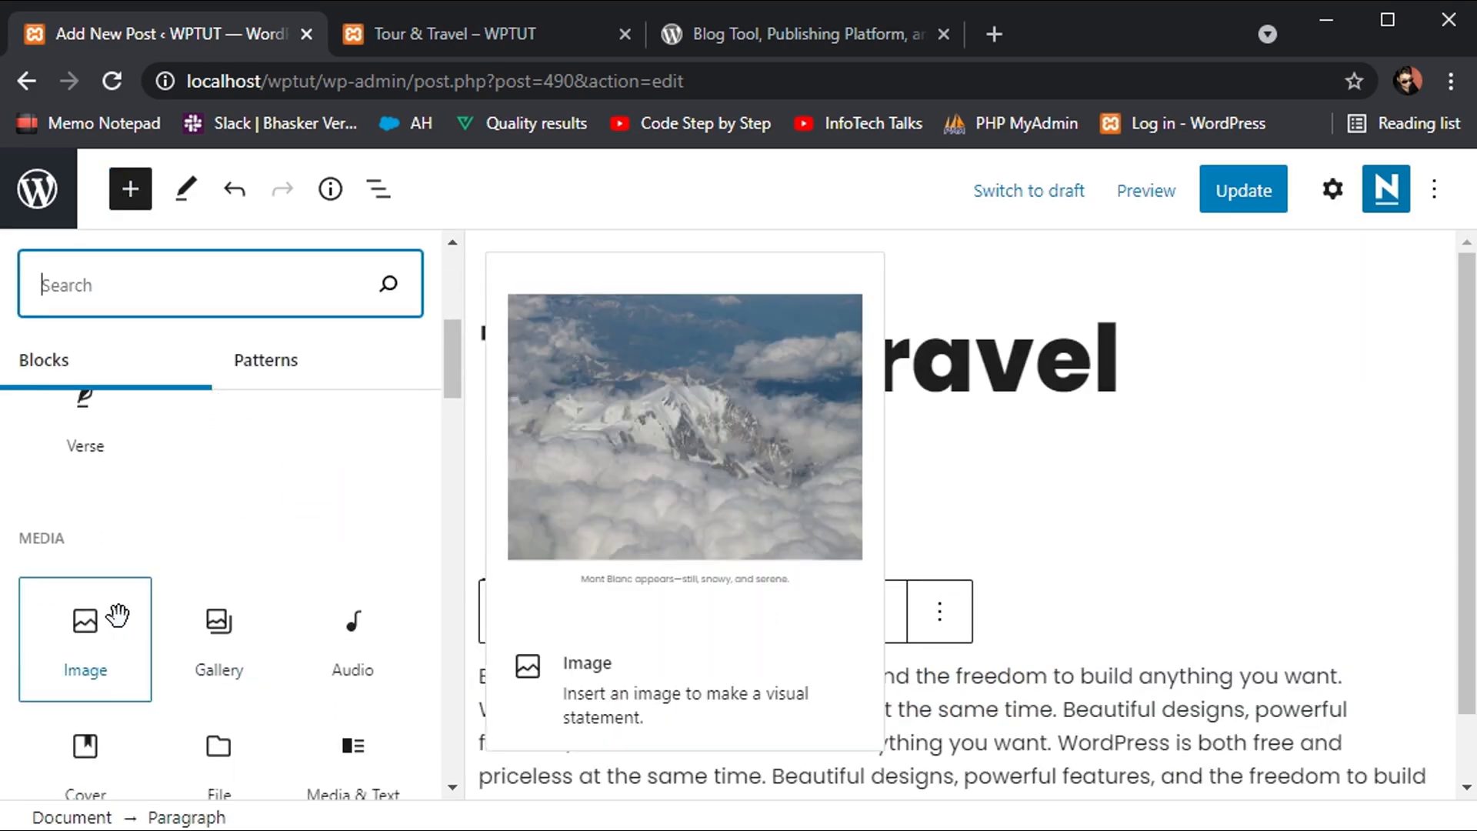
left_click(115, 613)
left_click(246, 589)
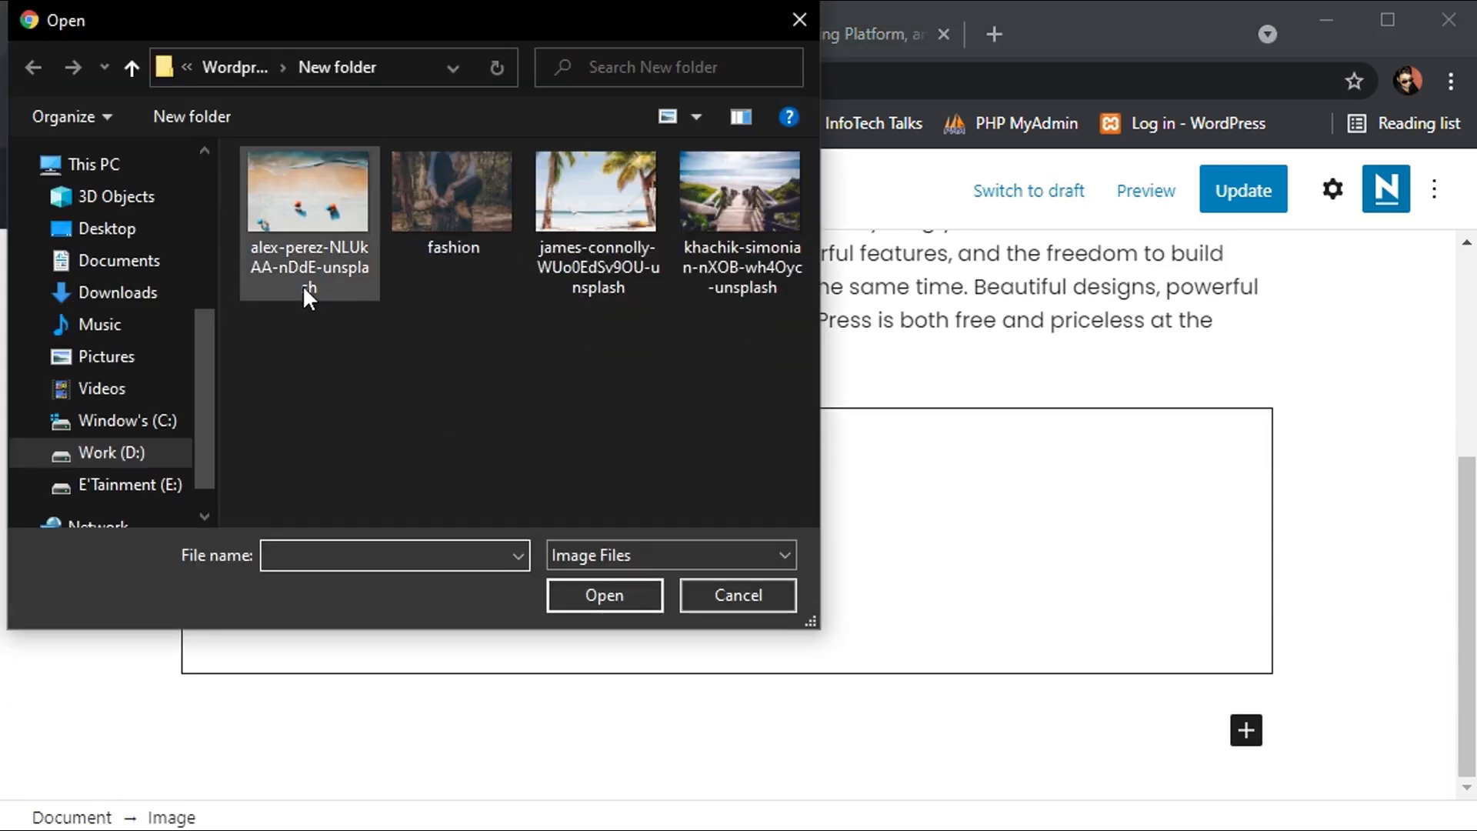
double_click(705, 228)
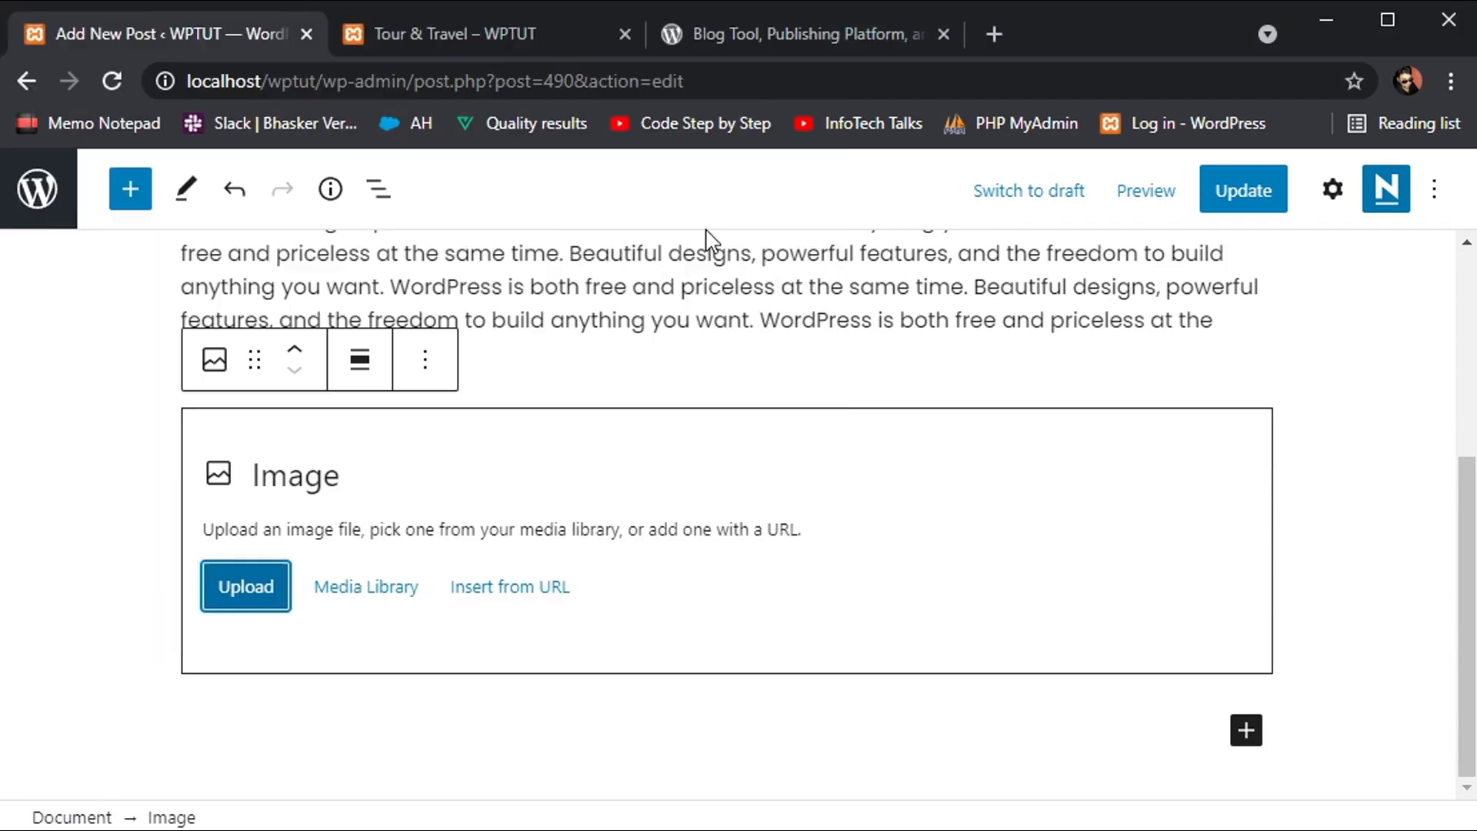
Step: Update the post and reload its live page to check the image below the introduction paragraph
scroll(431, 634, "up", 3)
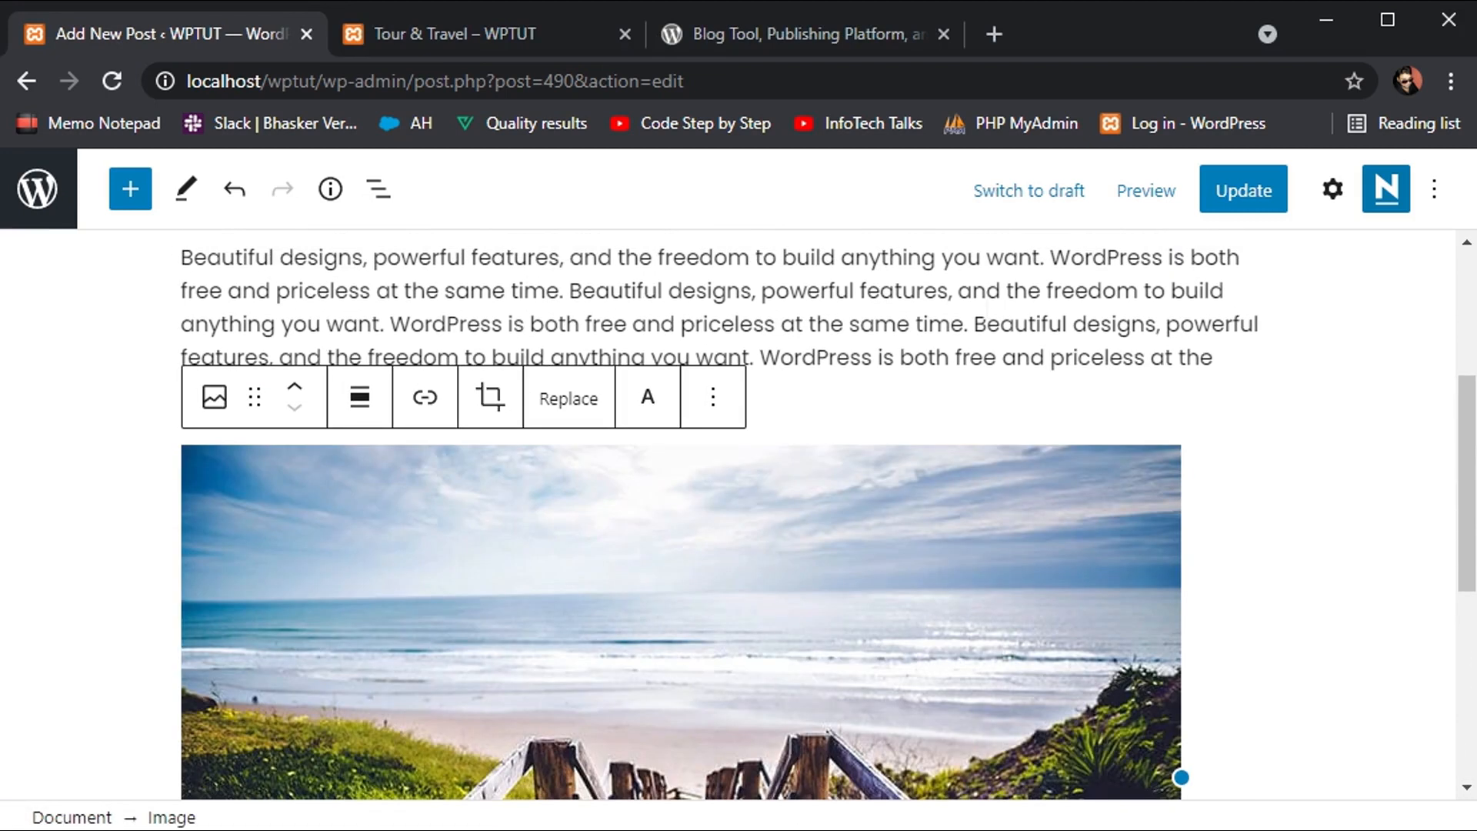
left_click(1223, 207)
left_click(486, 43)
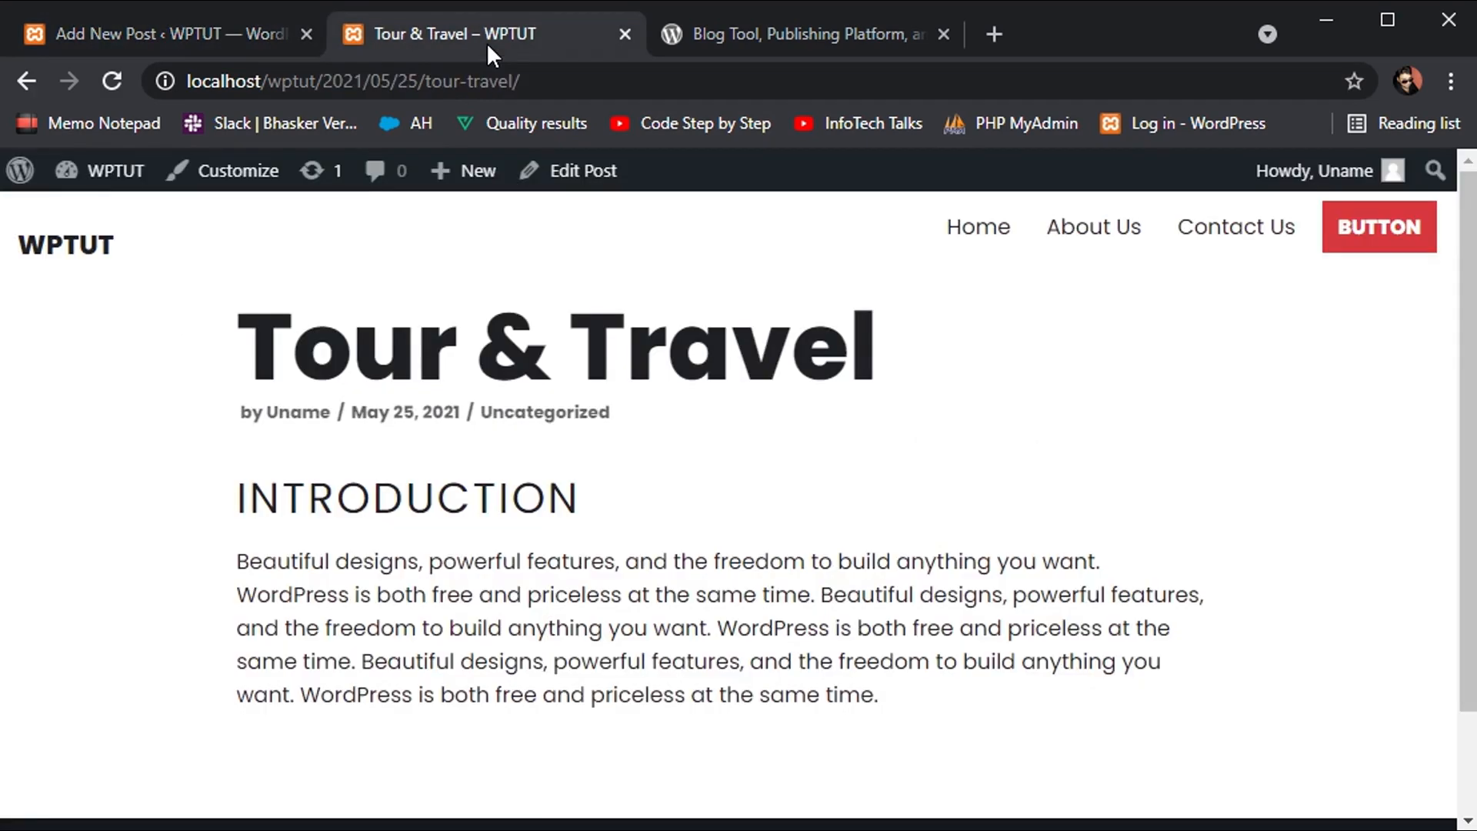
left_click(347, 83)
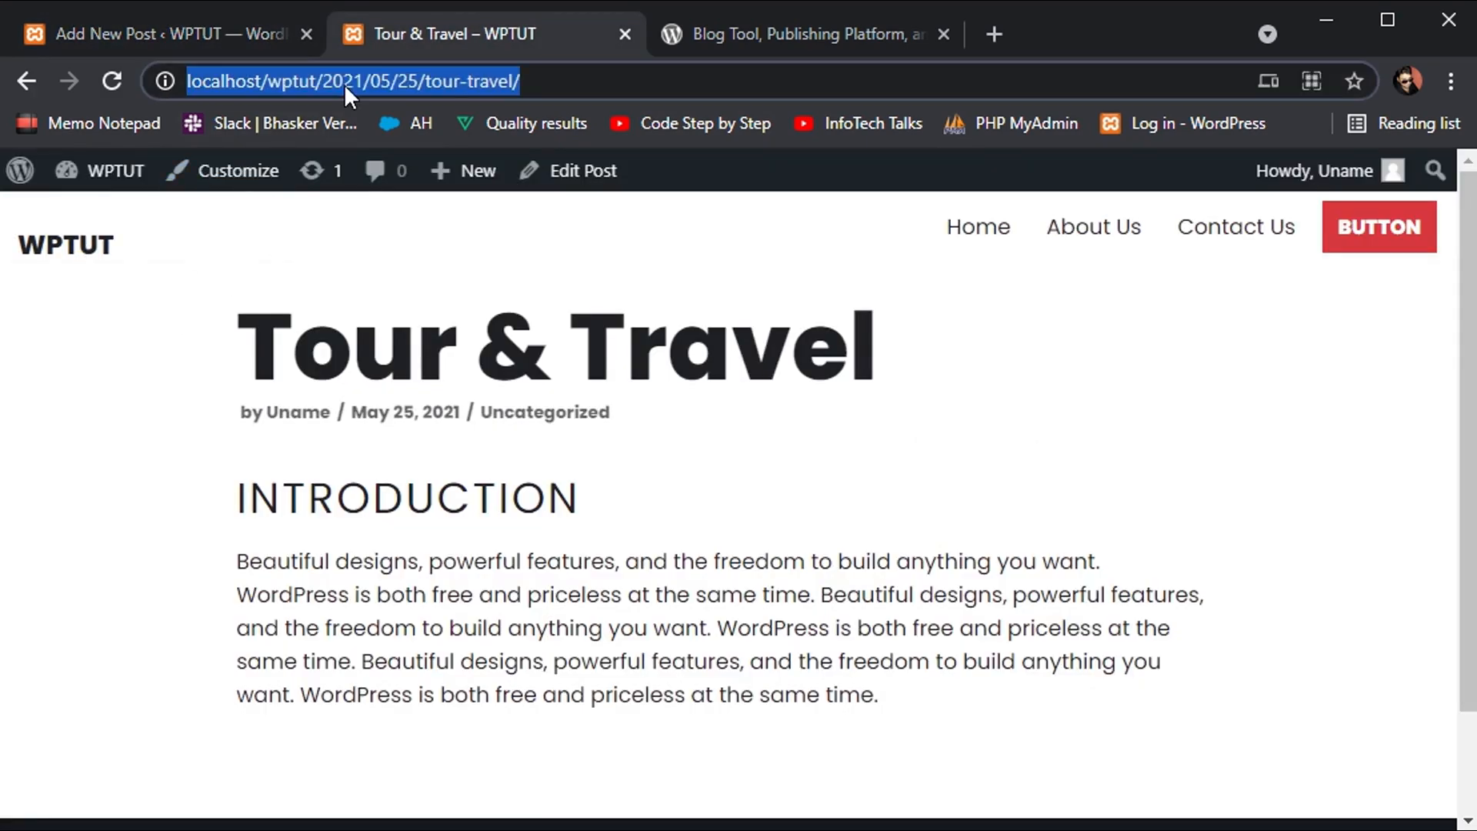
key("Return")
scroll(440, 444, "down", 8)
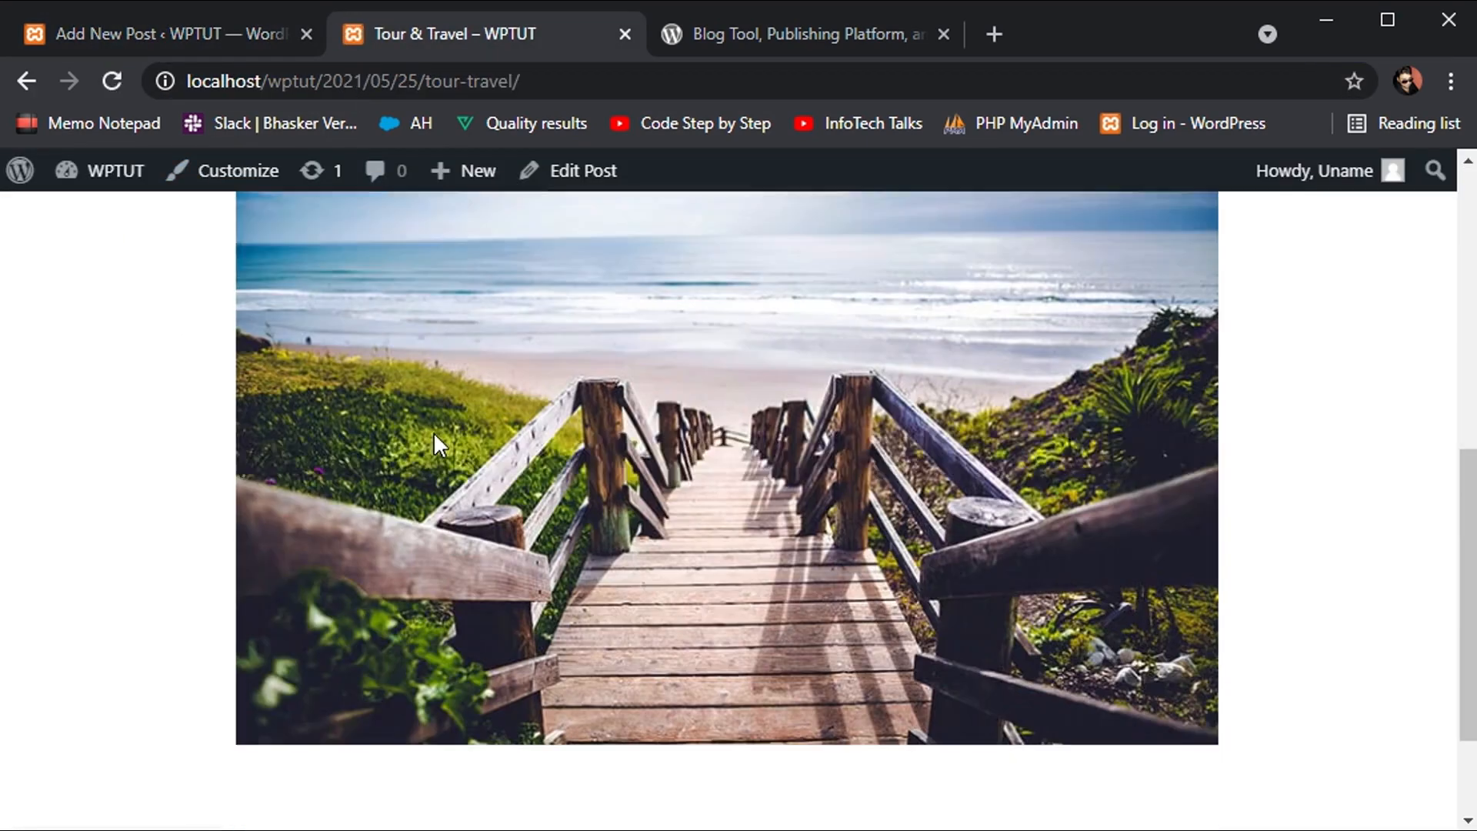
scroll(440, 444, "up", 6)
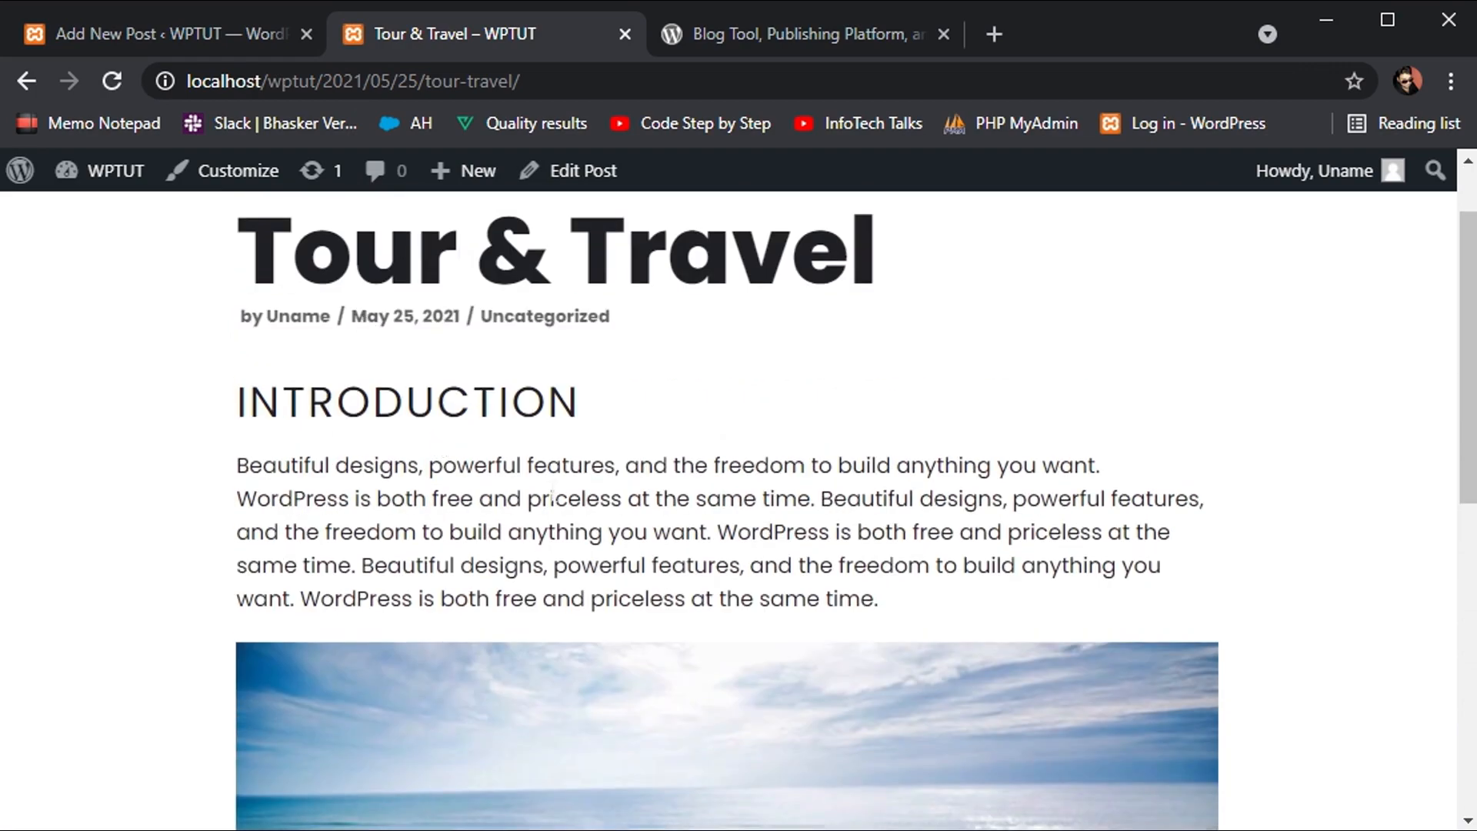
double_click(494, 400)
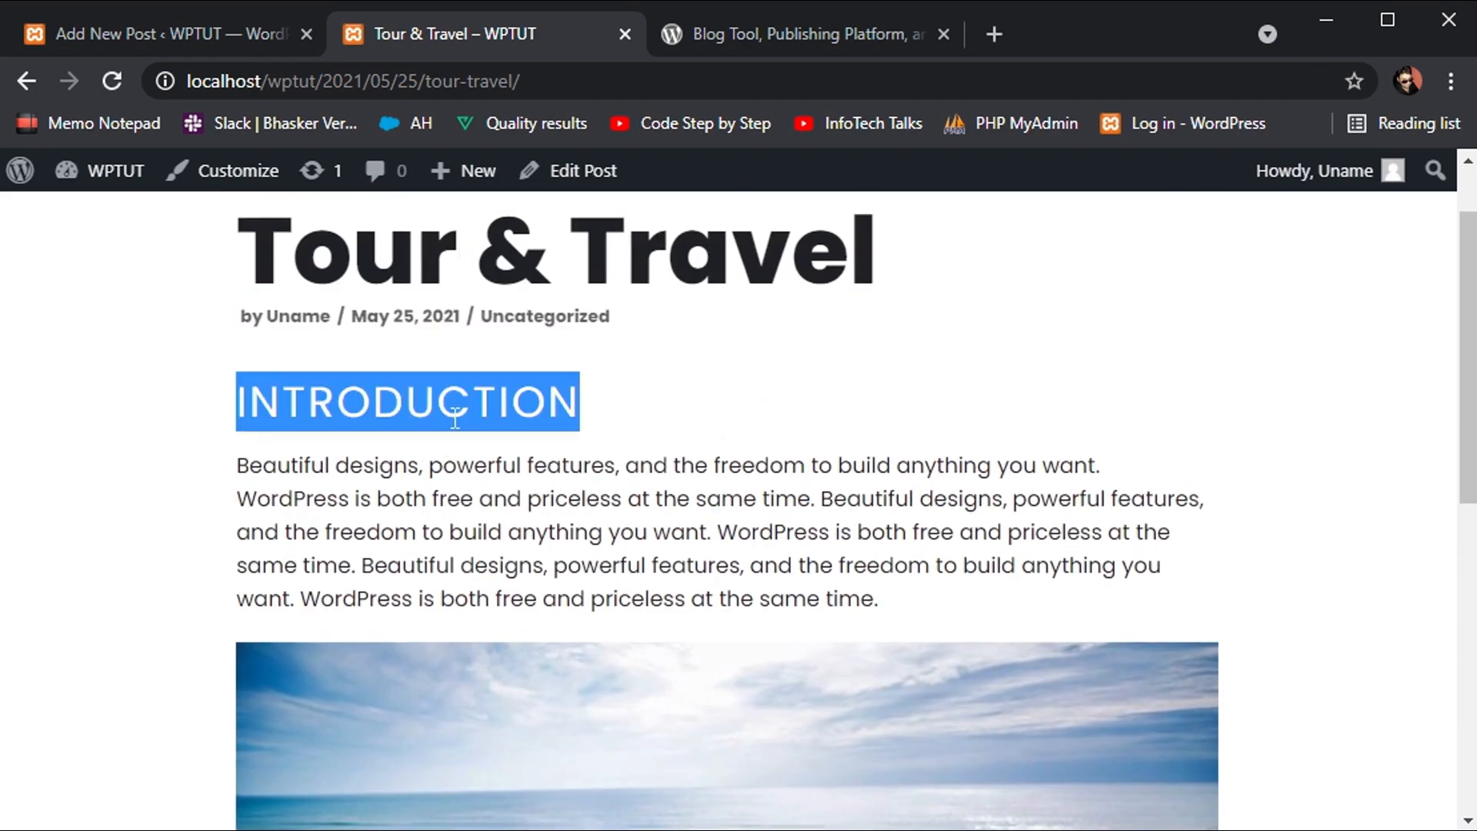
triple_click(451, 509)
scroll(461, 570, "down", 1)
scroll(472, 620, "up", 2)
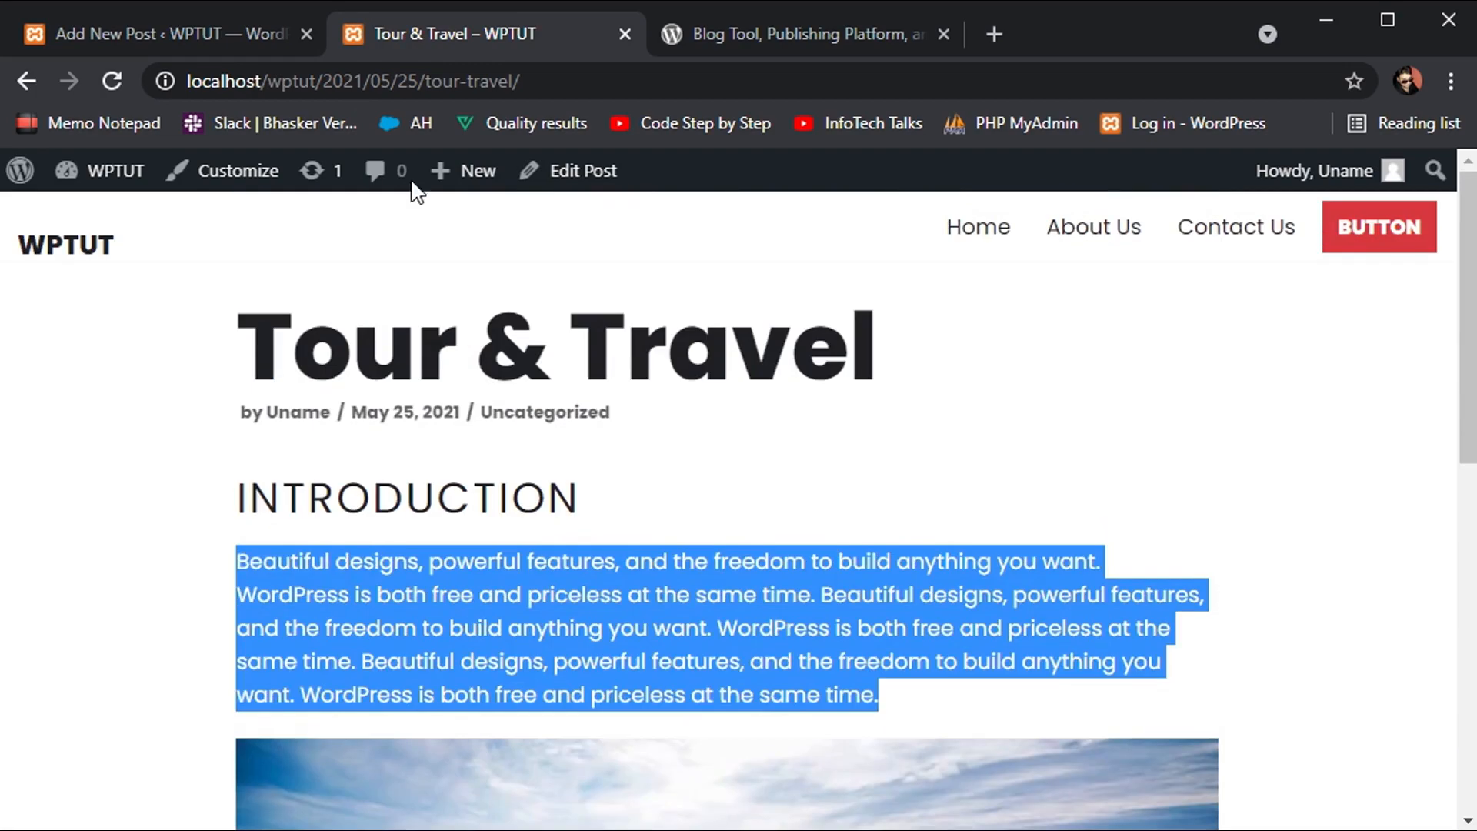
Step: Back in the post editor, move the beach walkway image block up above the Introduction heading, directly below the post title
left_click(214, 32)
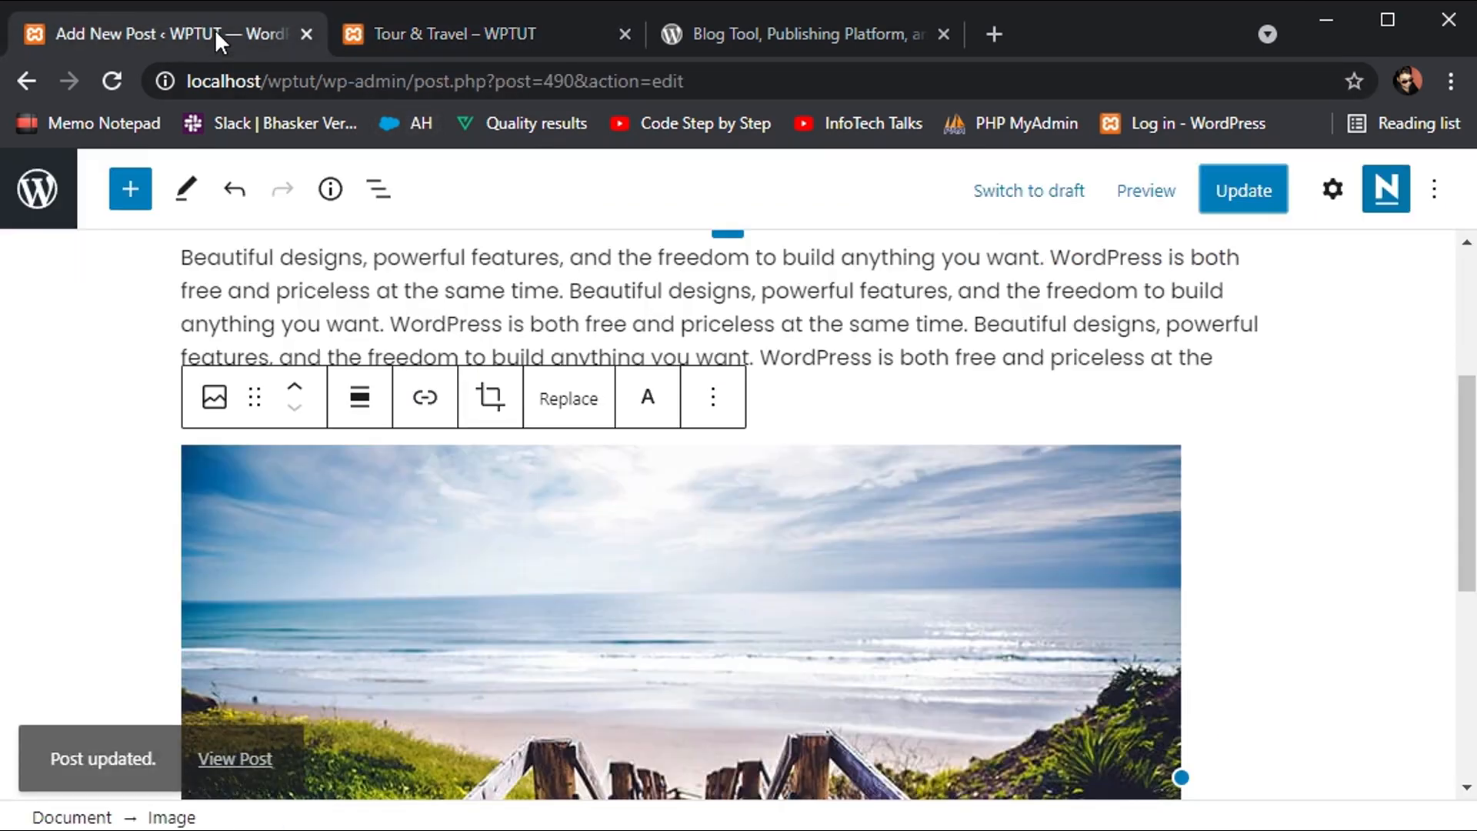
scroll(402, 435, "up", 4)
scroll(577, 465, "down", 4)
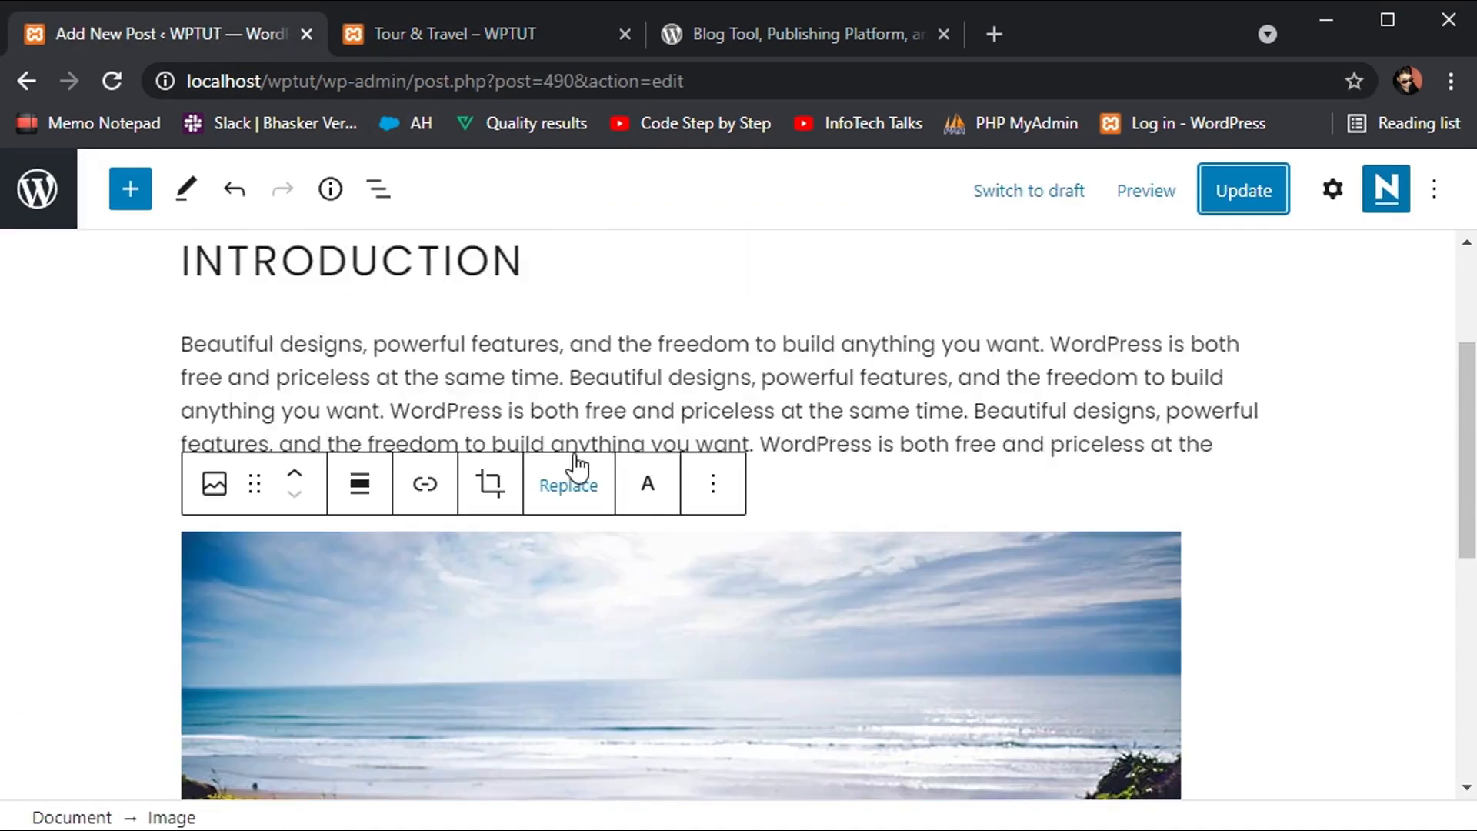
left_click(481, 519)
scroll(478, 517, "up", 4)
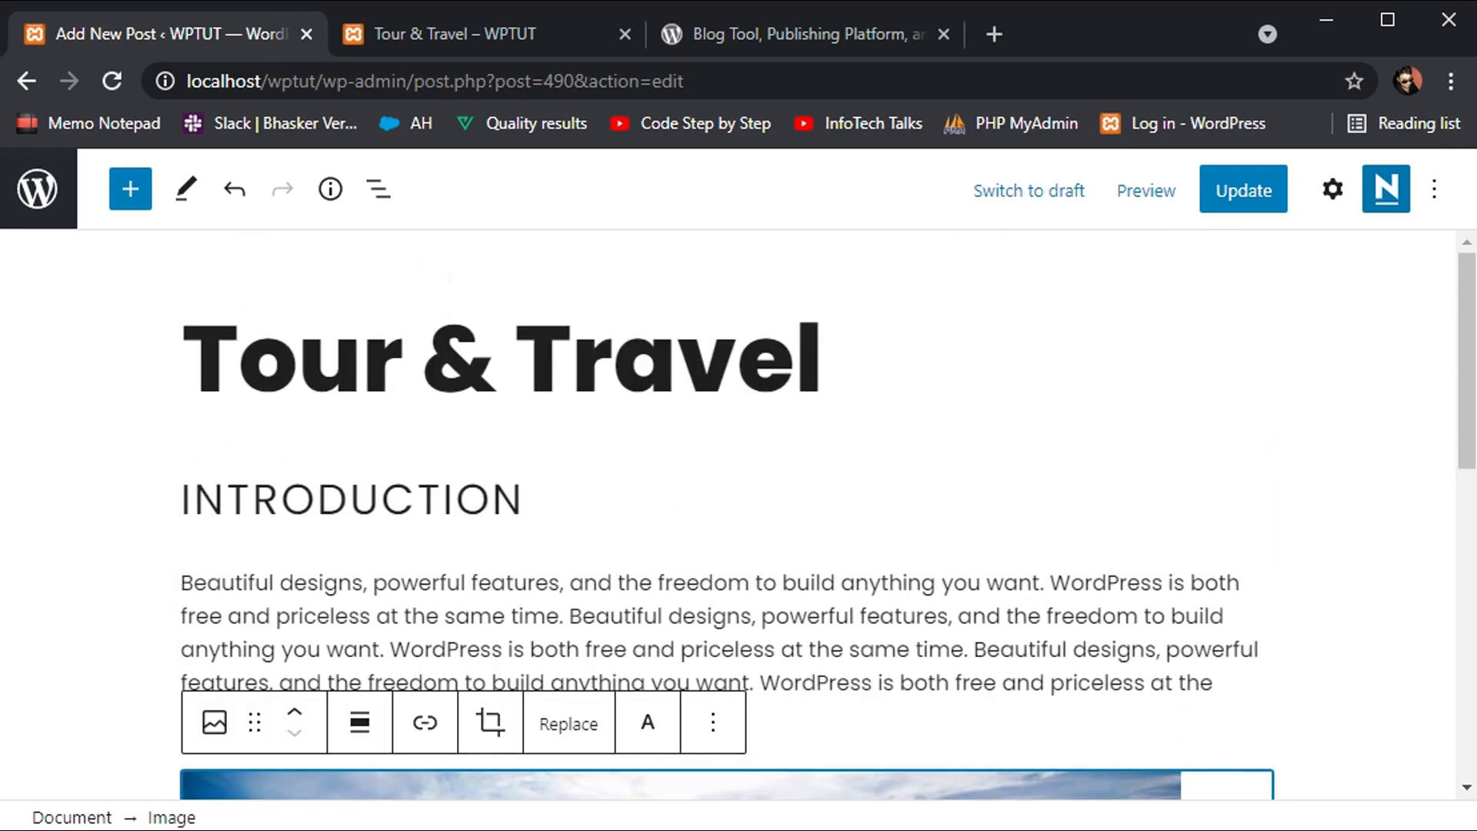
scroll(462, 516, "down", 3)
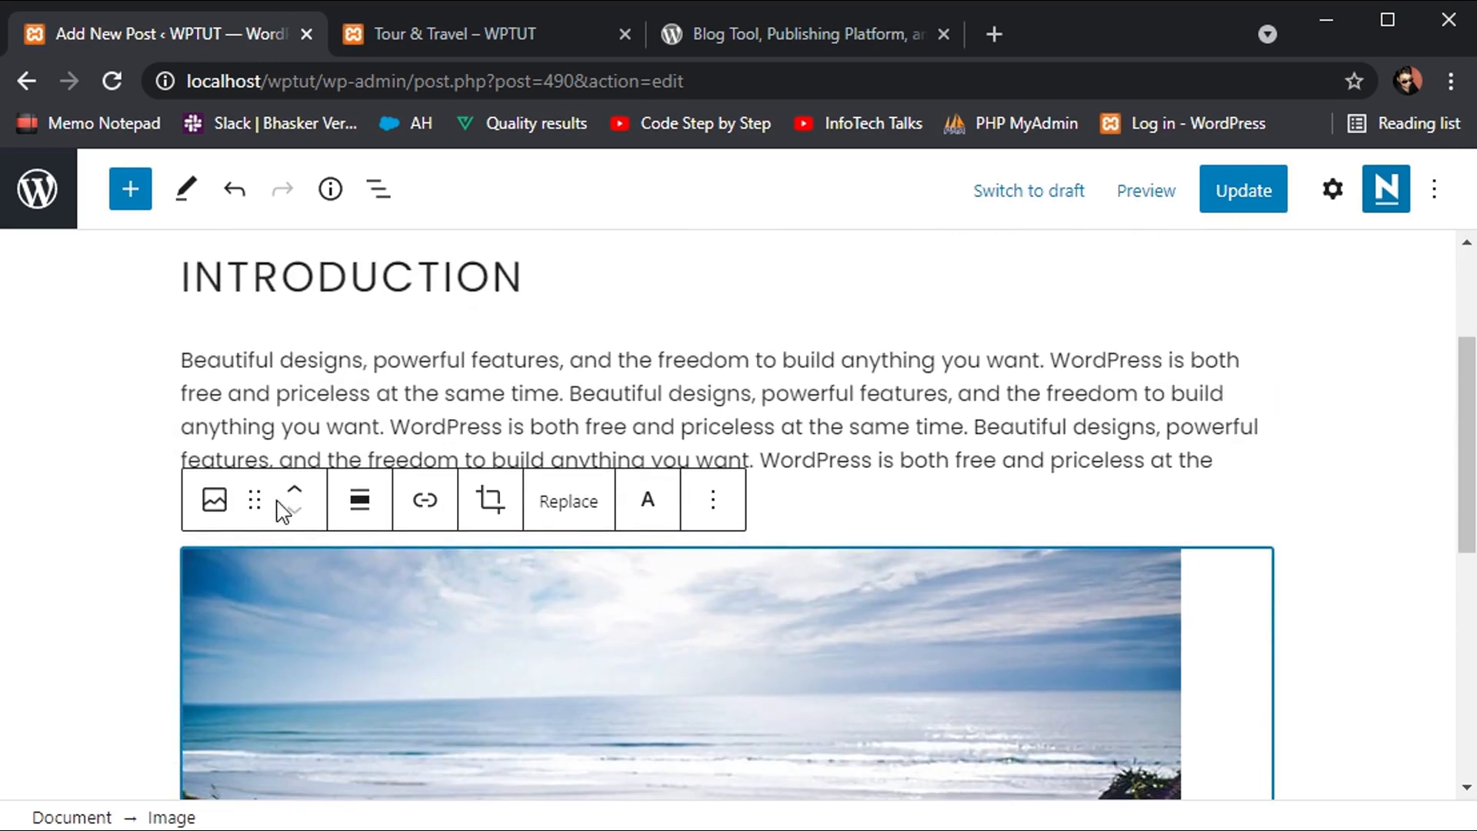
left_click(294, 494)
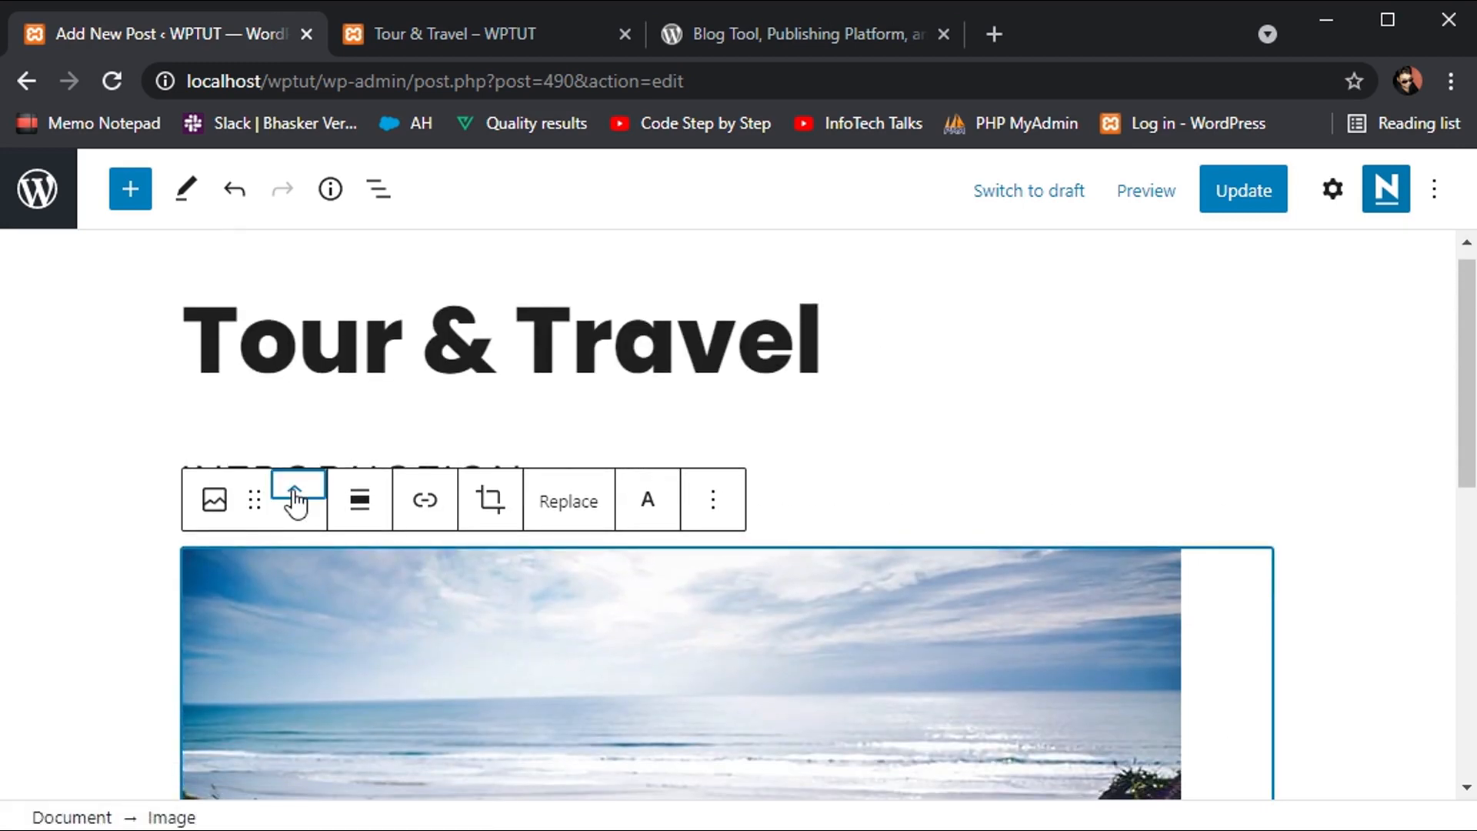
left_click(294, 496)
Step: Look through the post in the editor to check the order of the image, heading and paragraph blocks
scroll(349, 622, "down", 3)
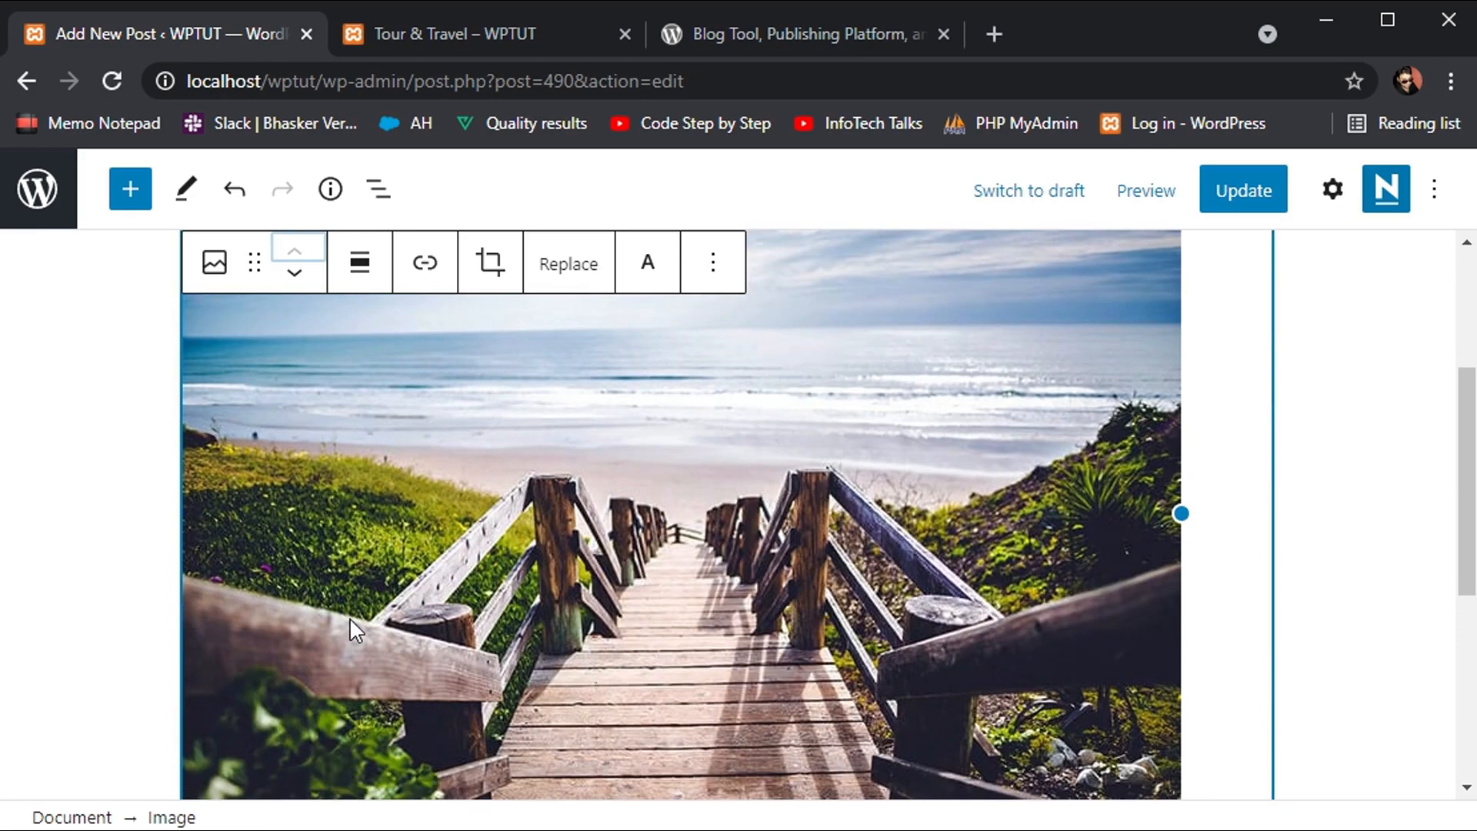
scroll(349, 619, "up", 3)
scroll(462, 515, "down", 8)
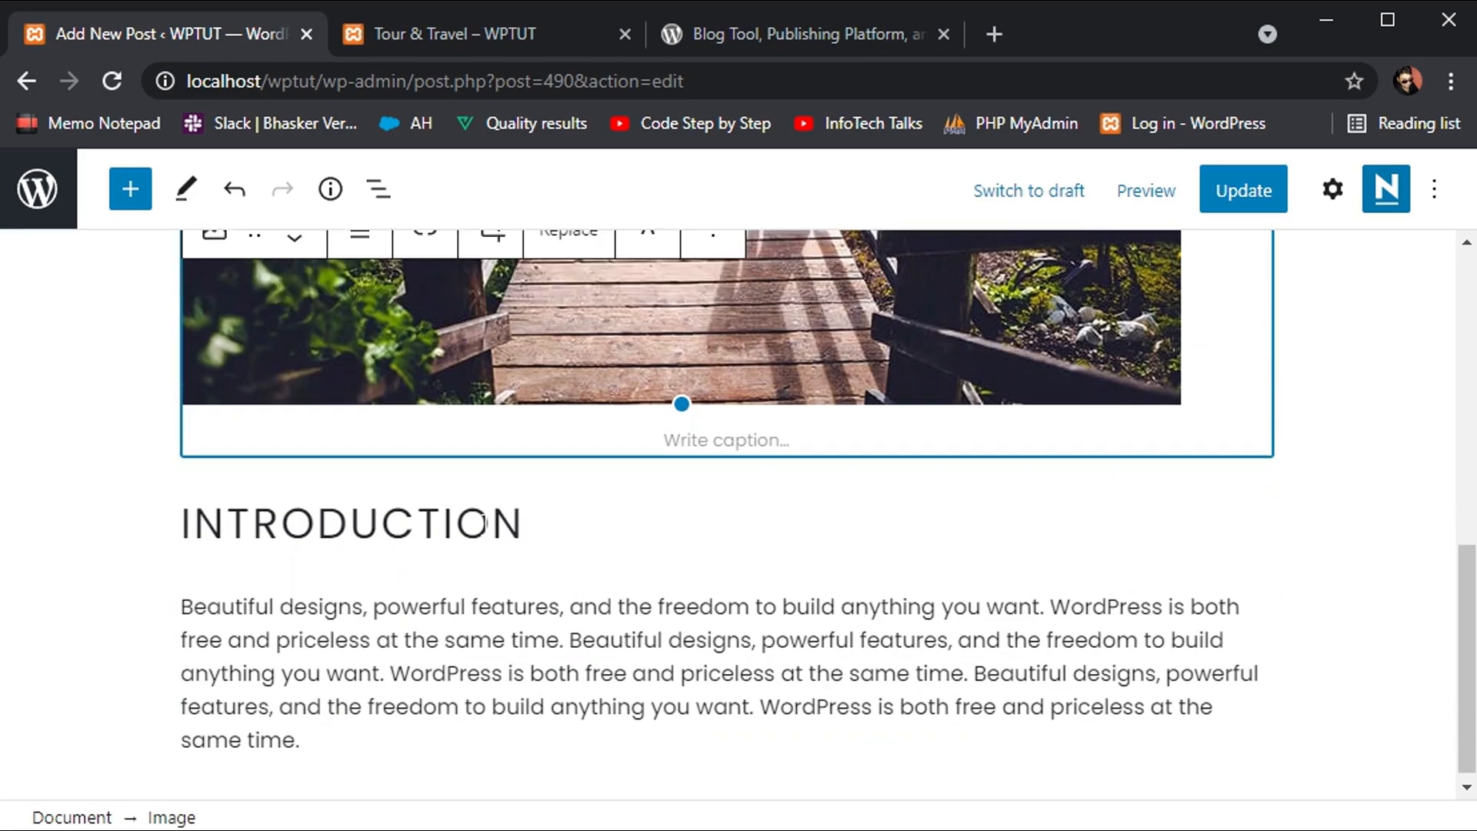
scroll(485, 523, "up", 5)
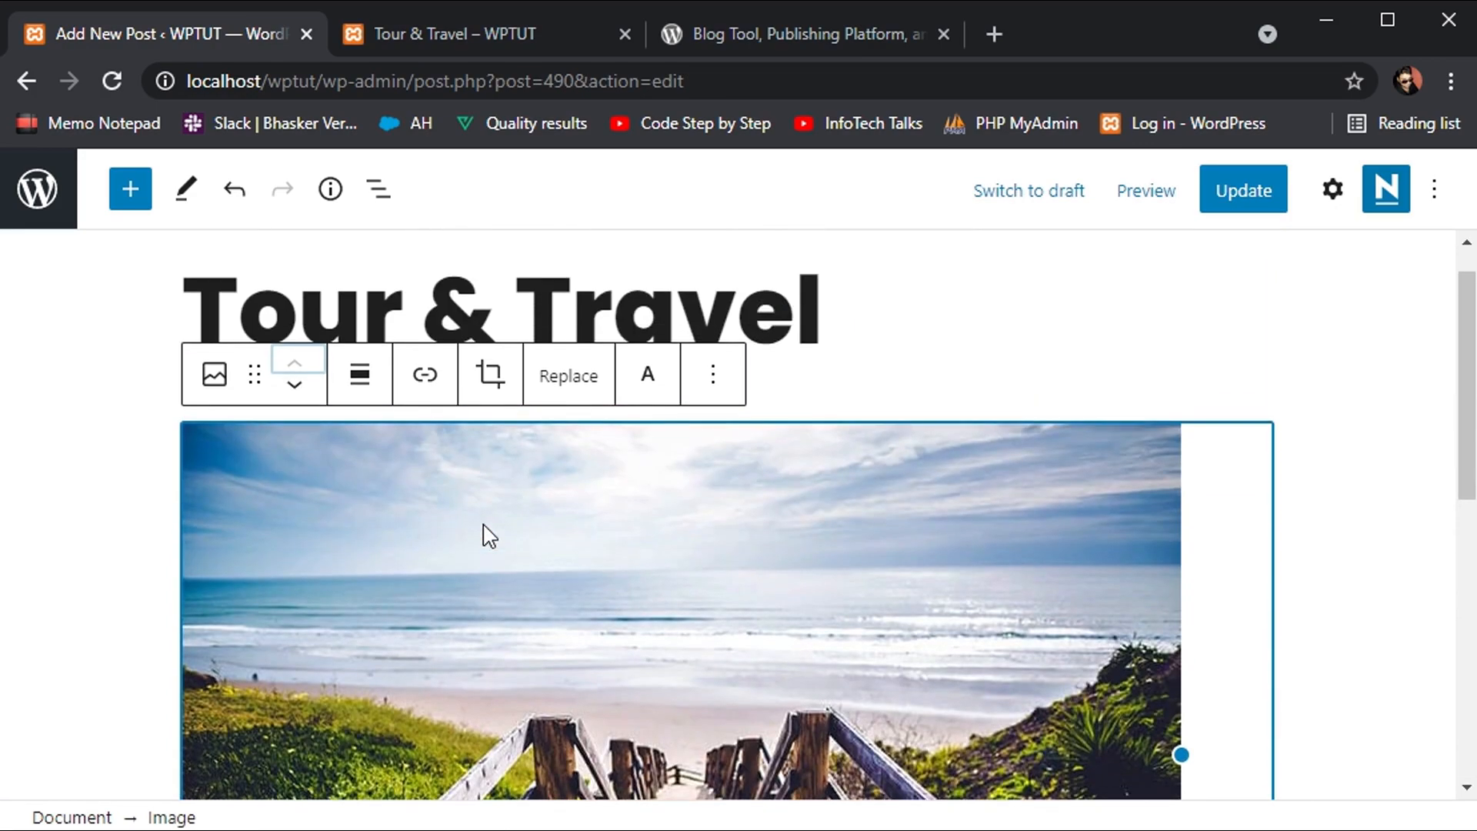
scroll(683, 484, "down", 3)
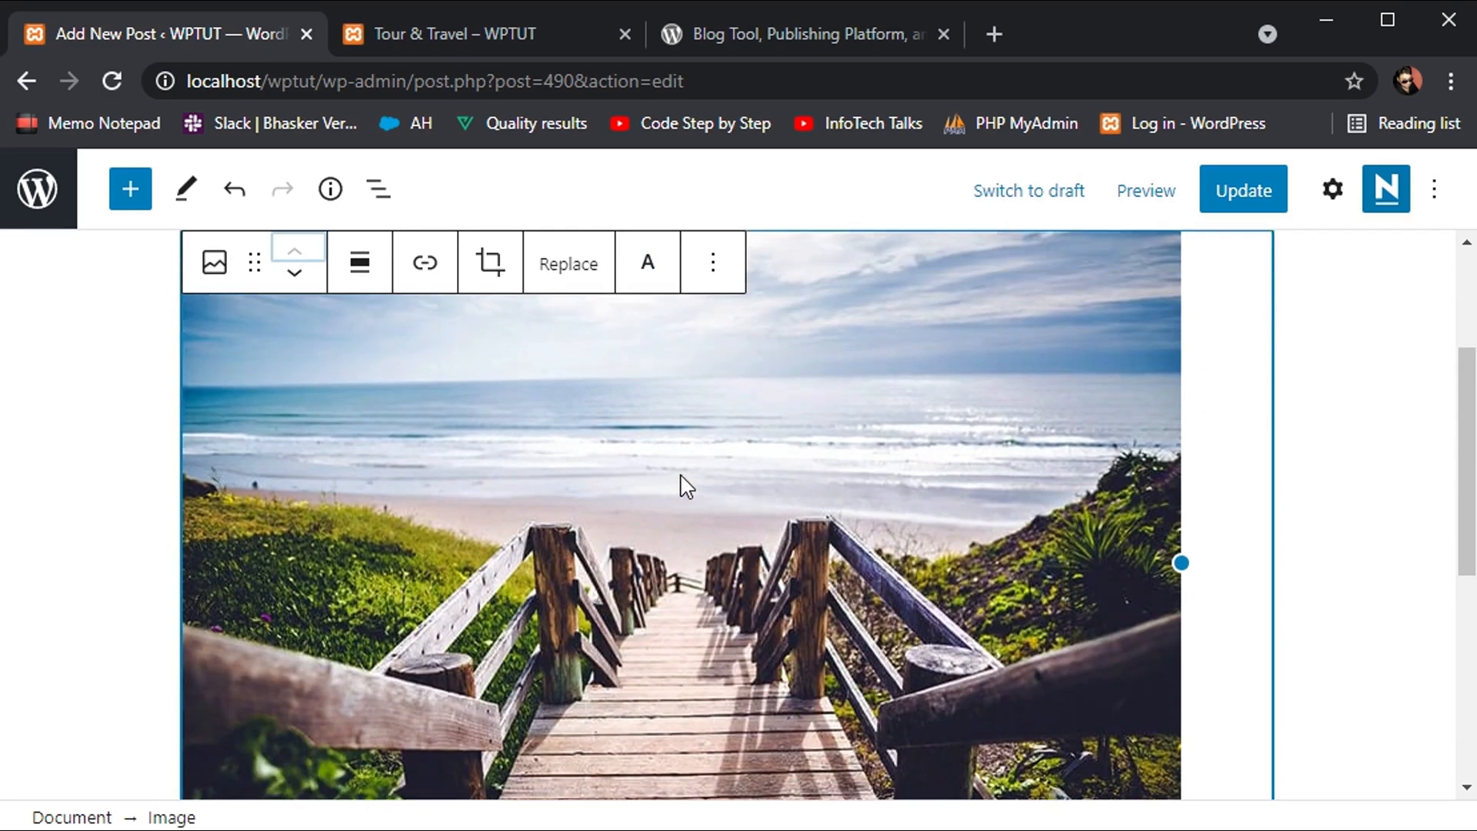
scroll(682, 484, "up", 3)
scroll(580, 326, "down", 8)
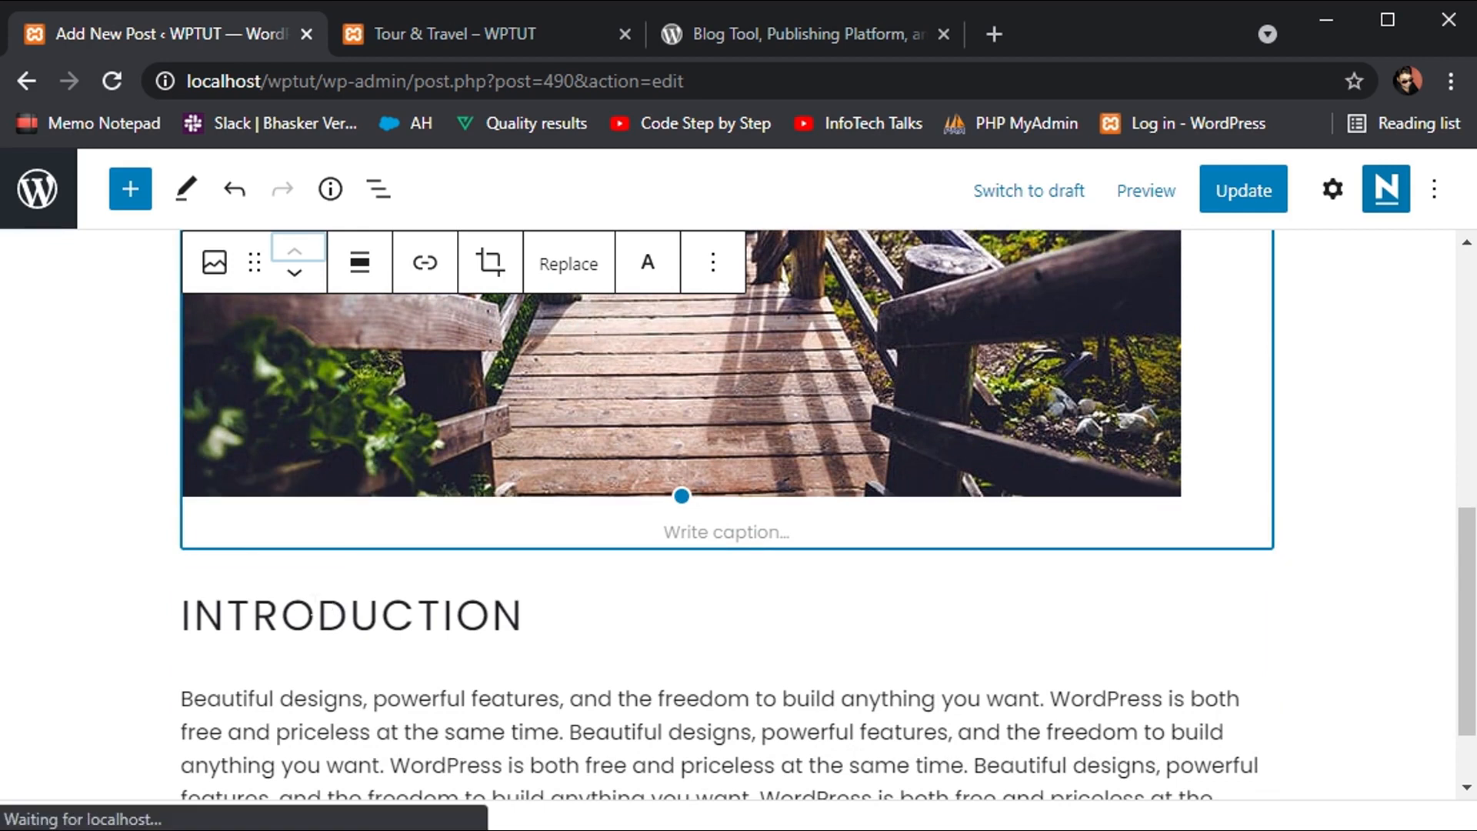
Step: Try the H1, H3 and H4 levels on the Introduction heading, then return it to H2
left_click(318, 615)
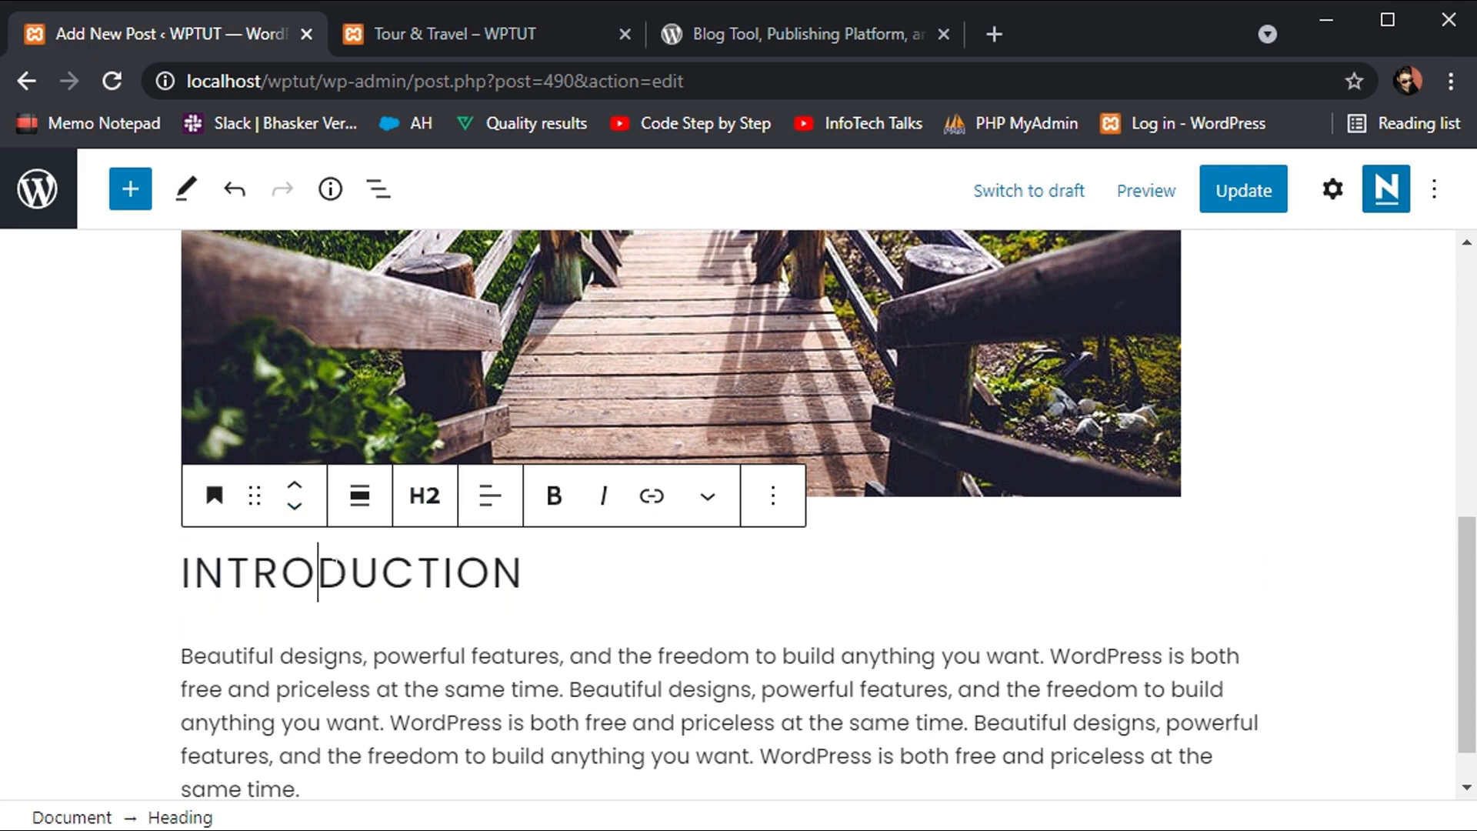
double_click(336, 573)
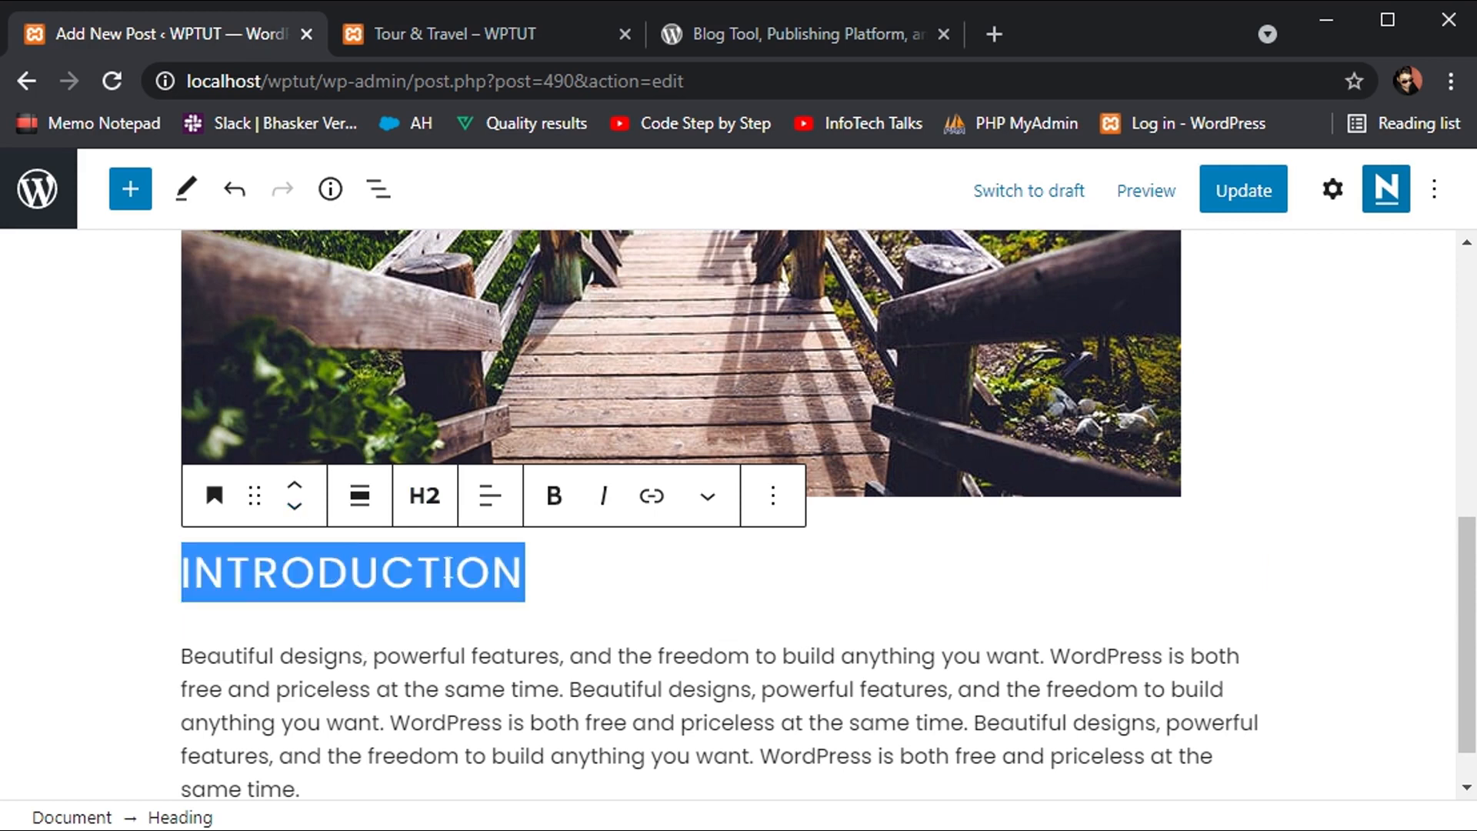
left_click(423, 500)
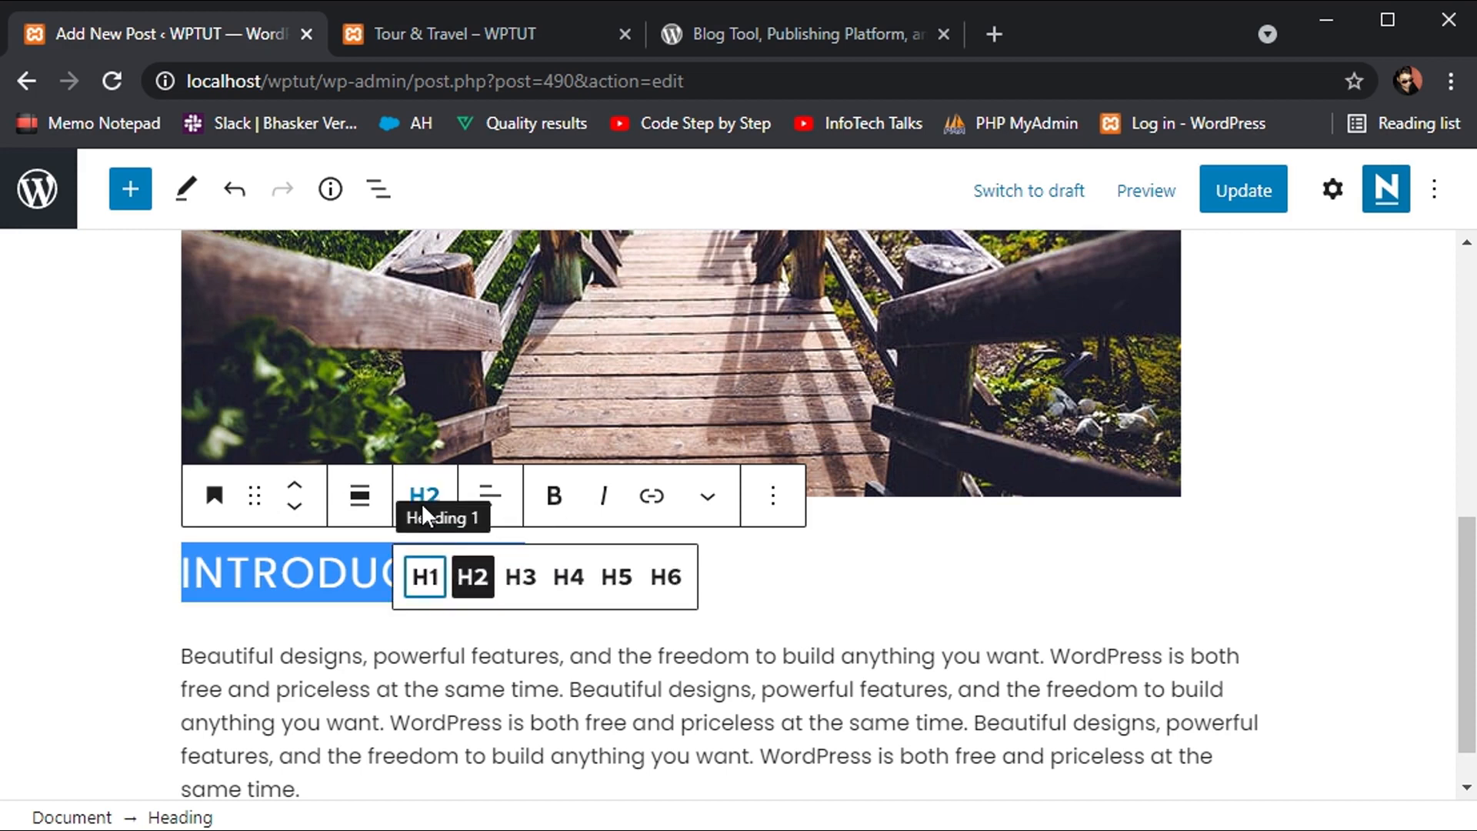
left_click(426, 577)
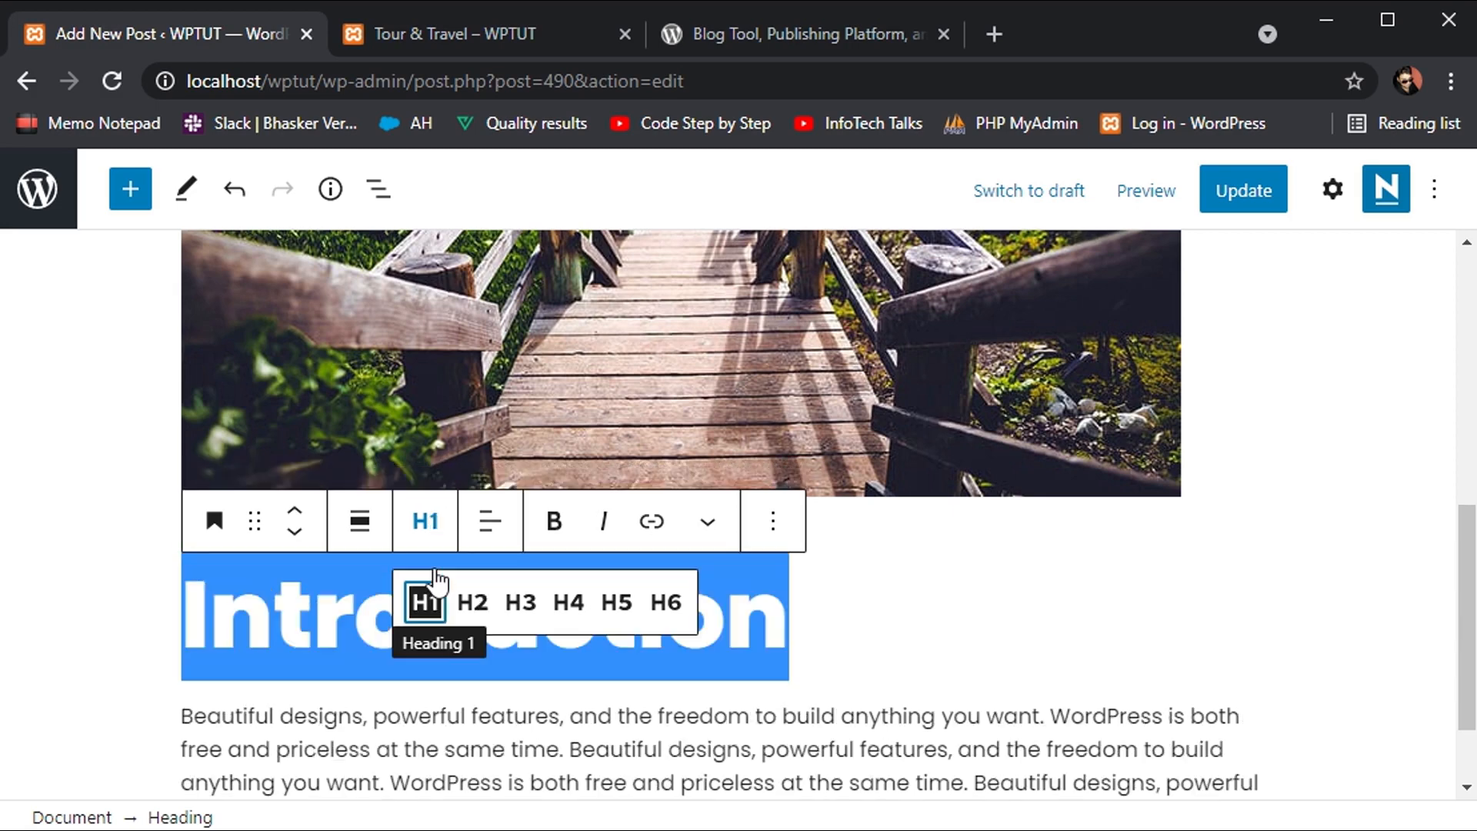
left_click(473, 602)
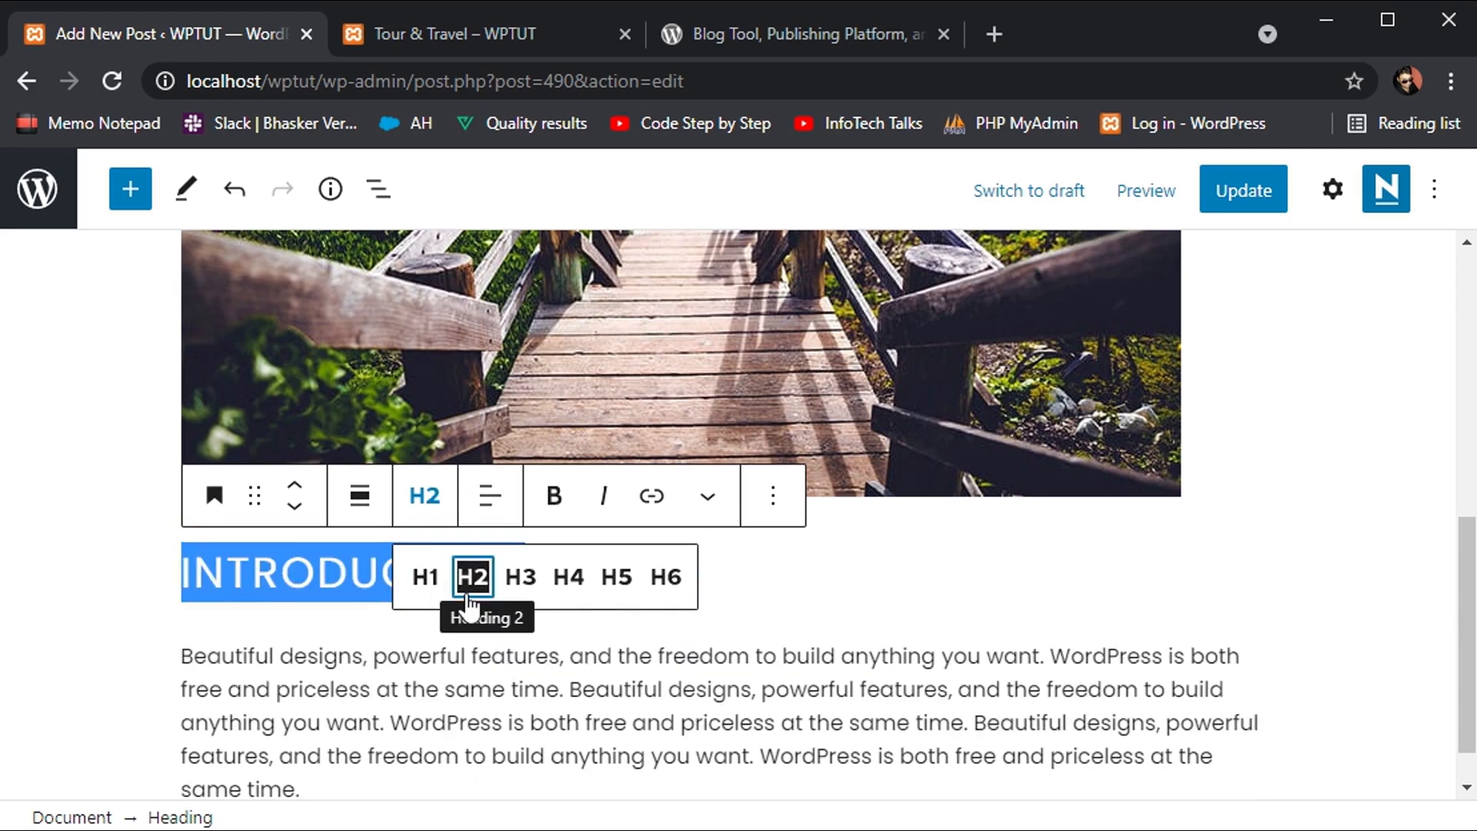
left_click(520, 581)
left_click(568, 577)
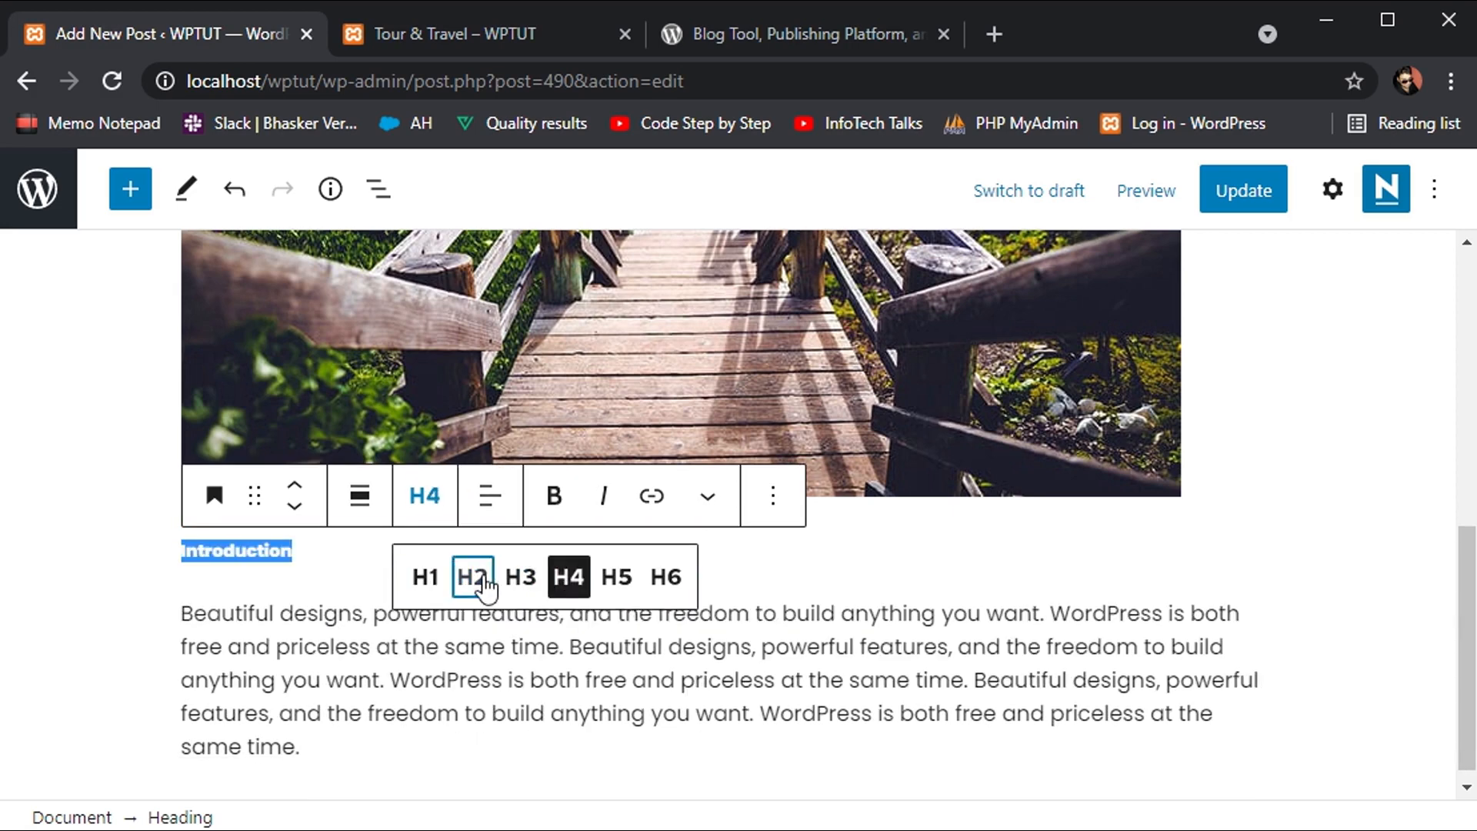
left_click(473, 577)
Step: Update the post and reload its live page to check the image's placement above the Introduction heading
left_click(1044, 626)
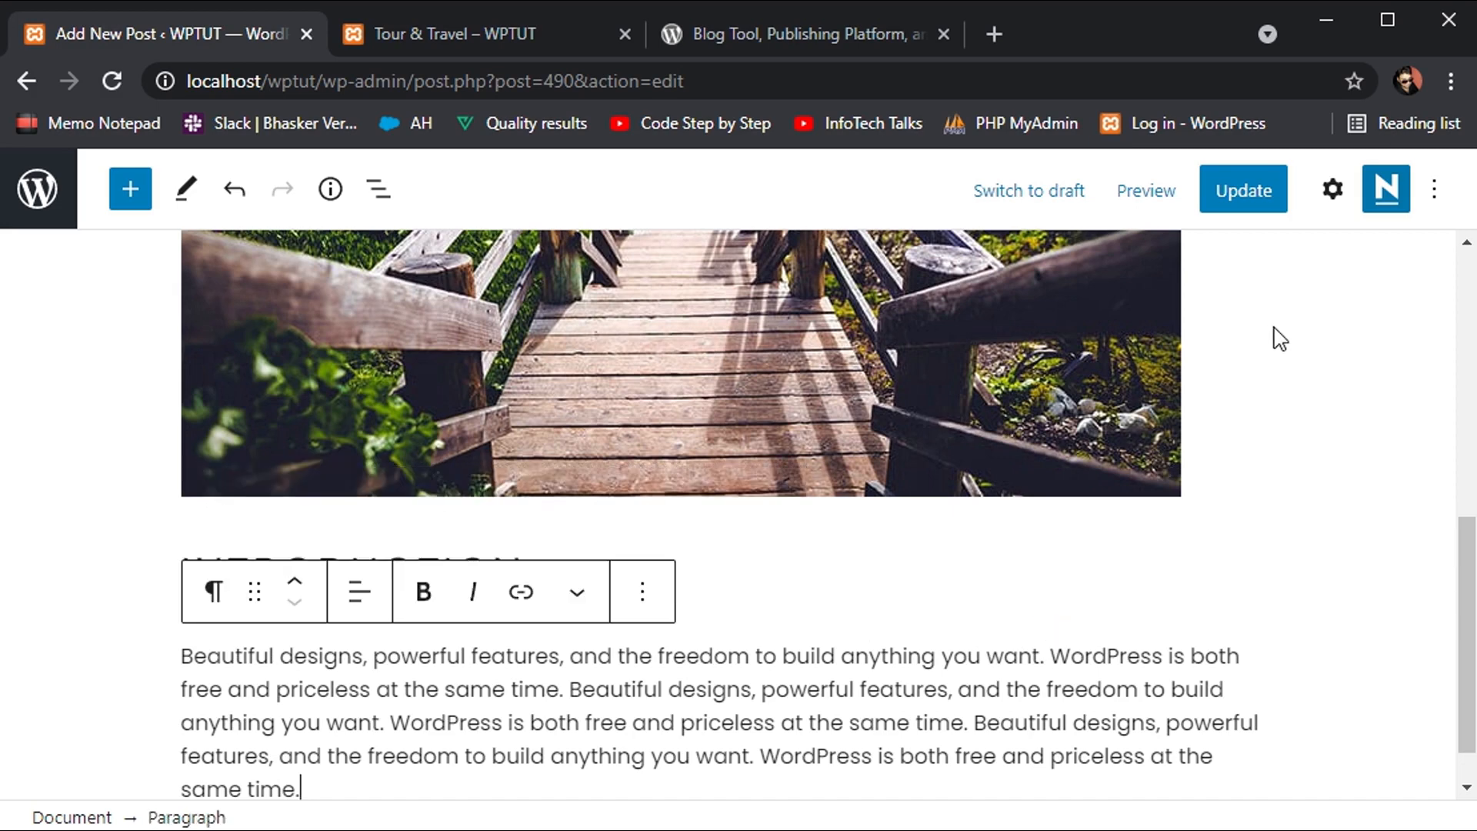
left_click(1226, 189)
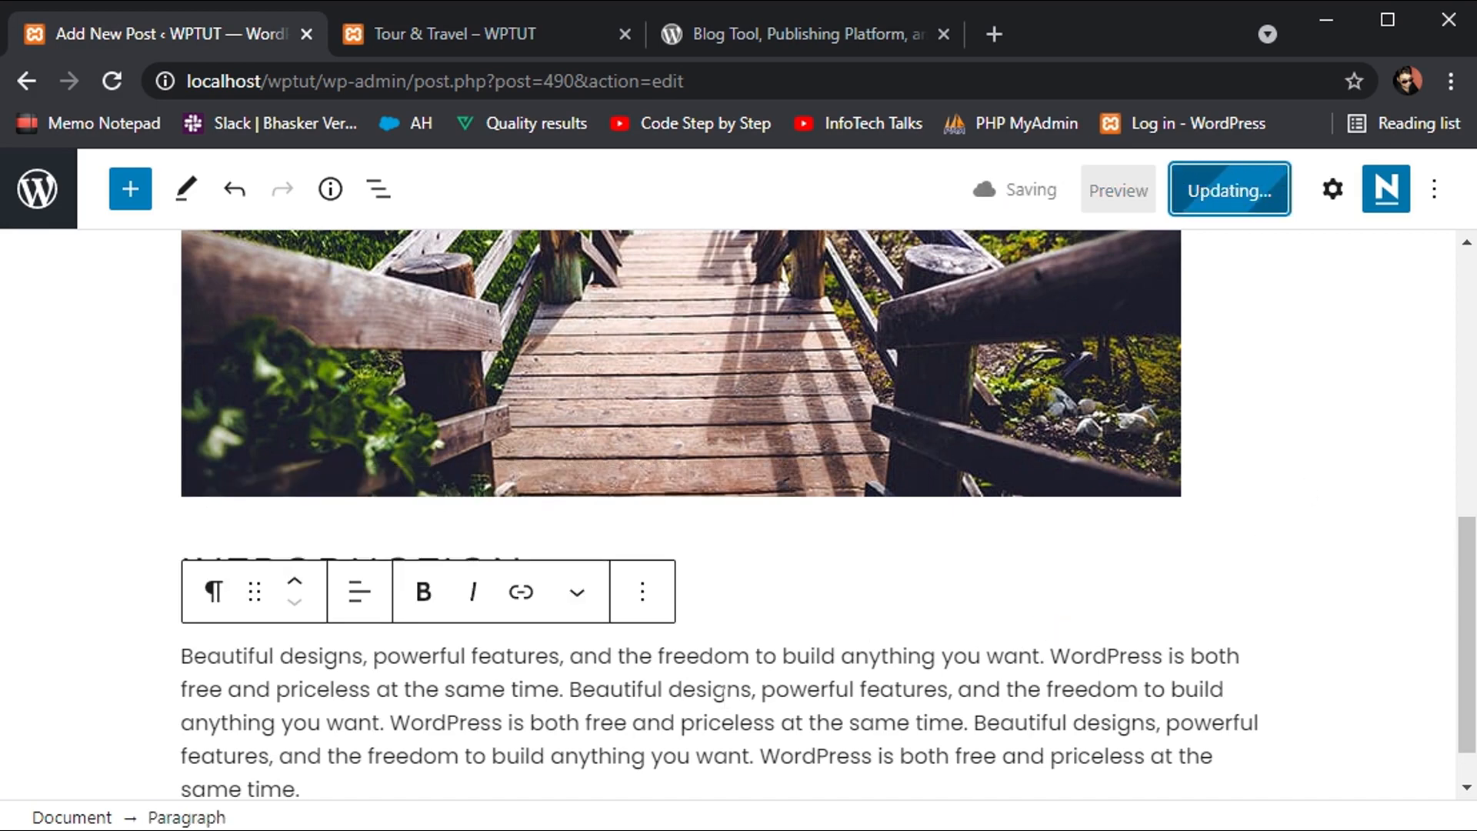
left_click(480, 46)
left_click(463, 86)
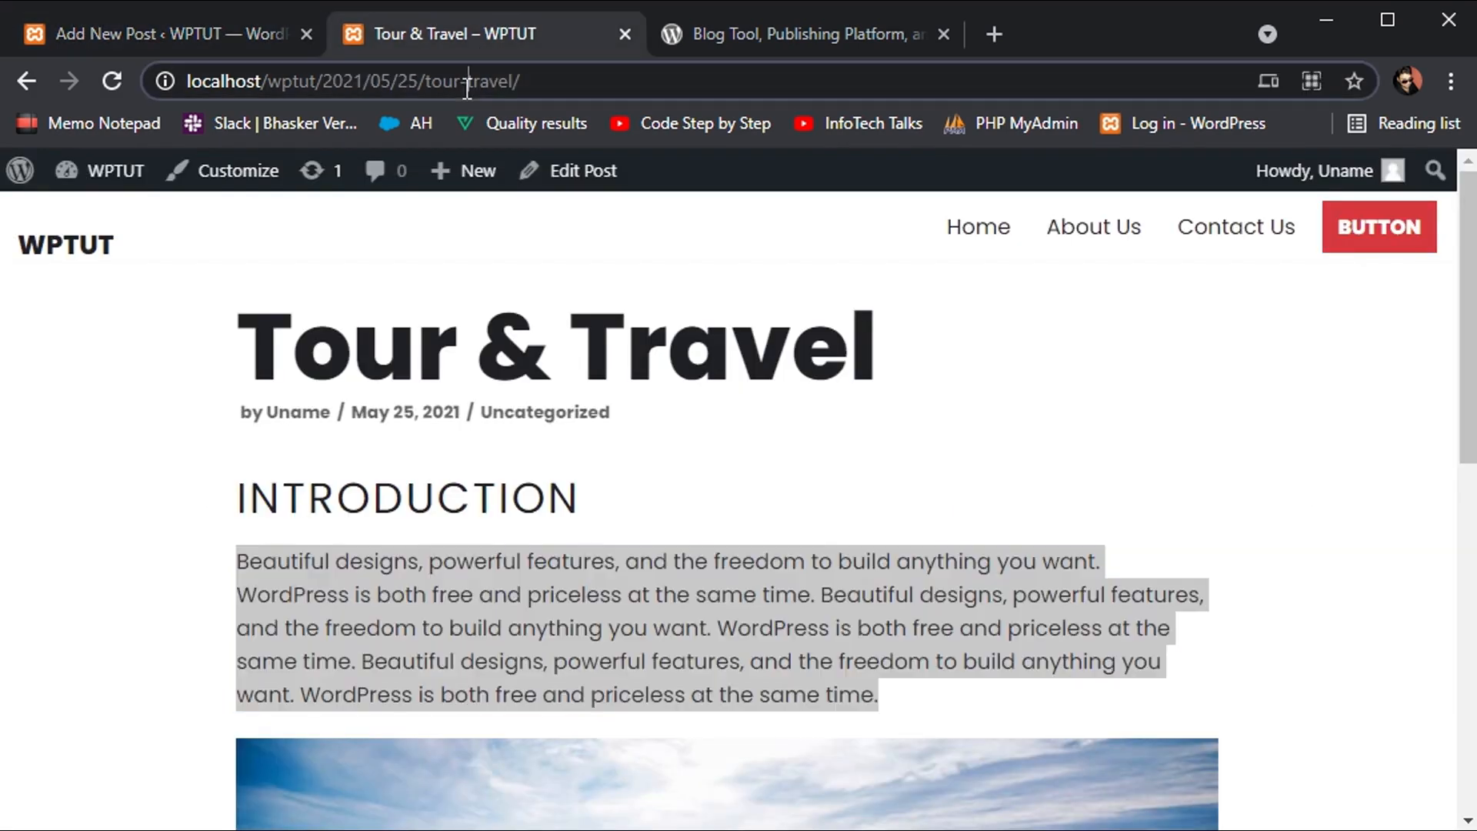
key("Return")
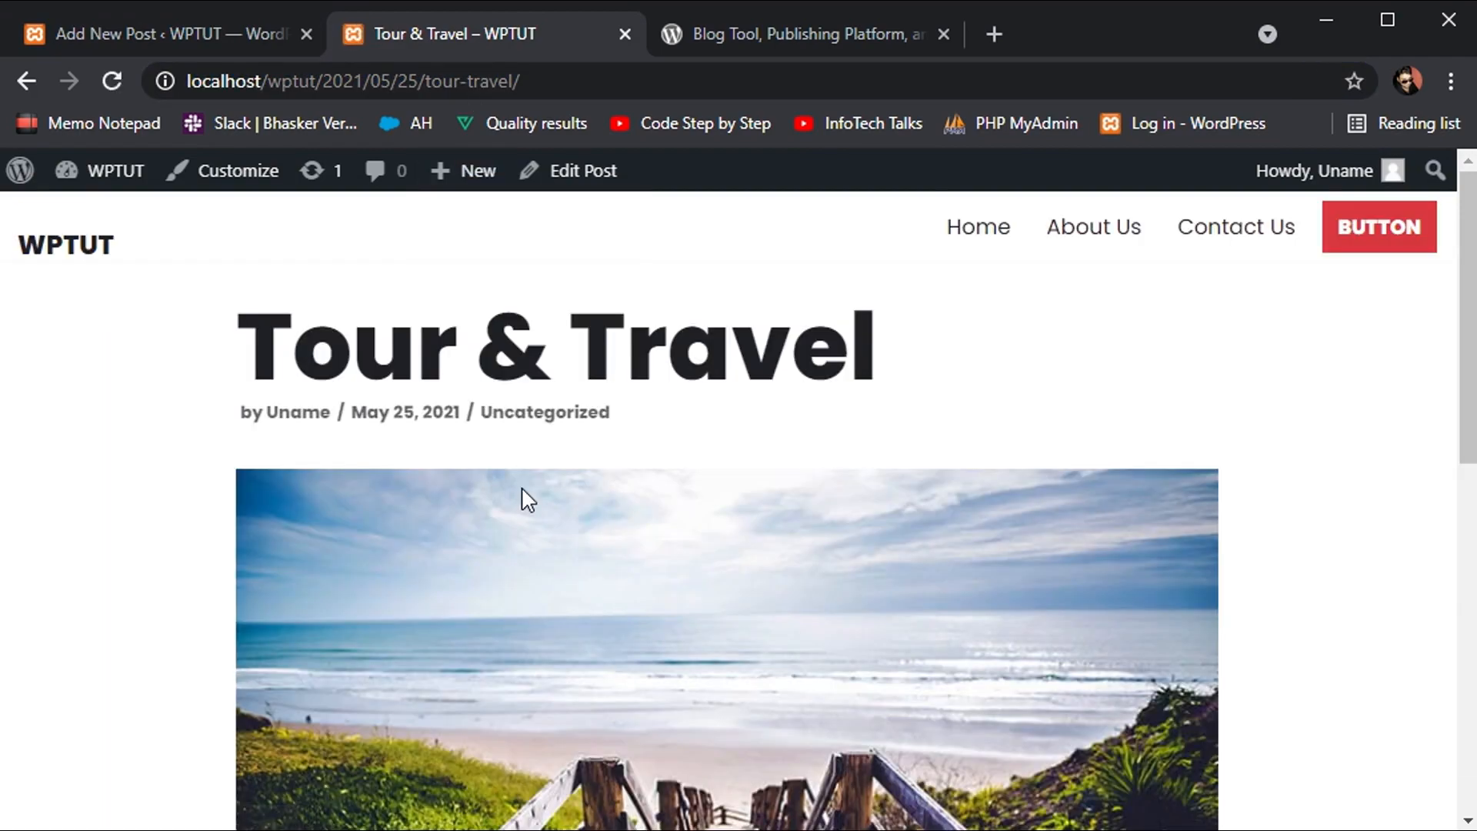
scroll(523, 496, "down", 6)
scroll(527, 500, "down", 1)
scroll(527, 500, "up", 7)
scroll(653, 401, "down", 5)
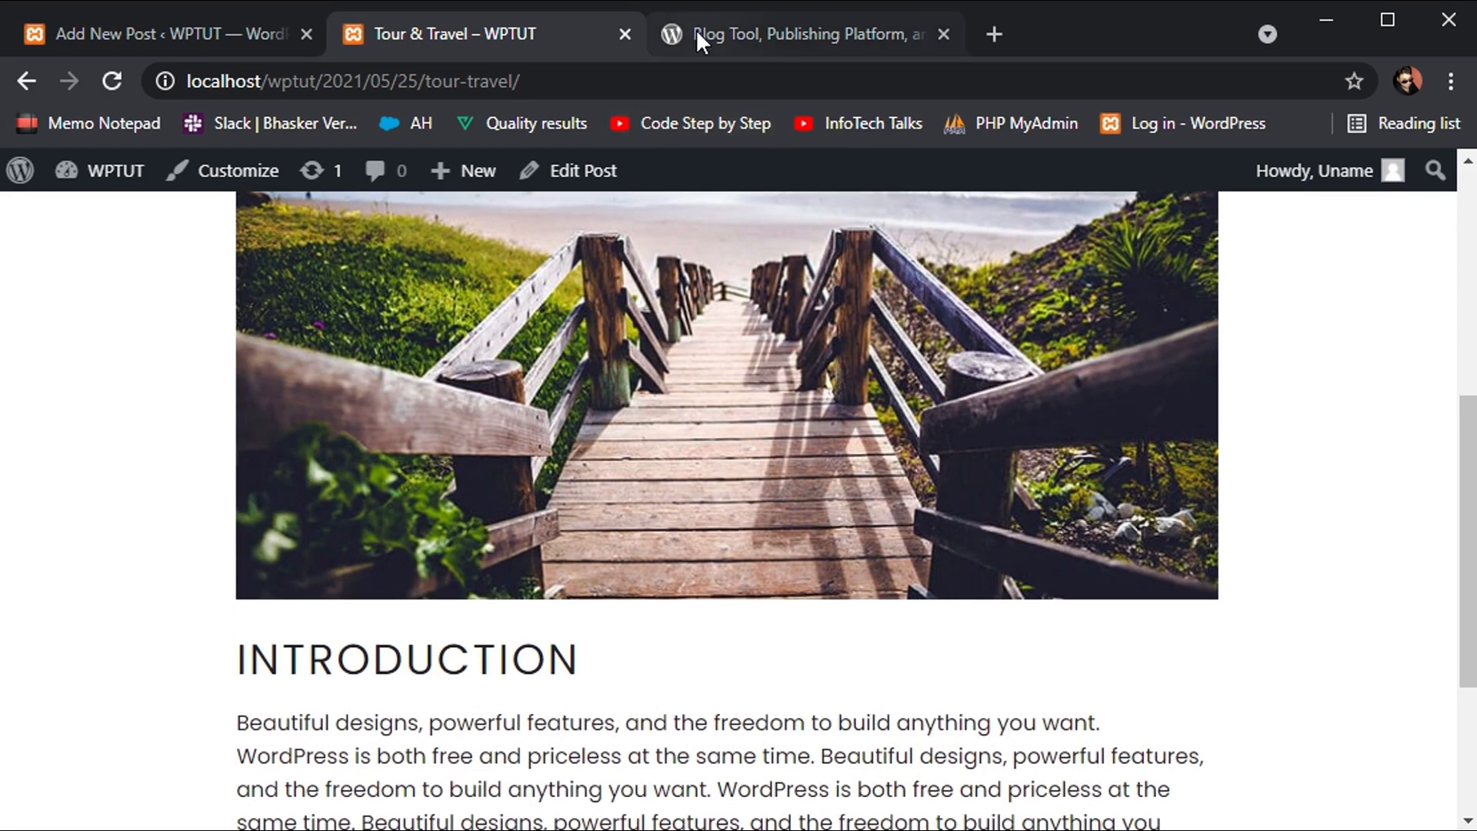
Step: In the post editor, review the introduction paragraph's block options, such as Copy, Duplicate, Insert before and Insert after, without applying any
left_click(206, 31)
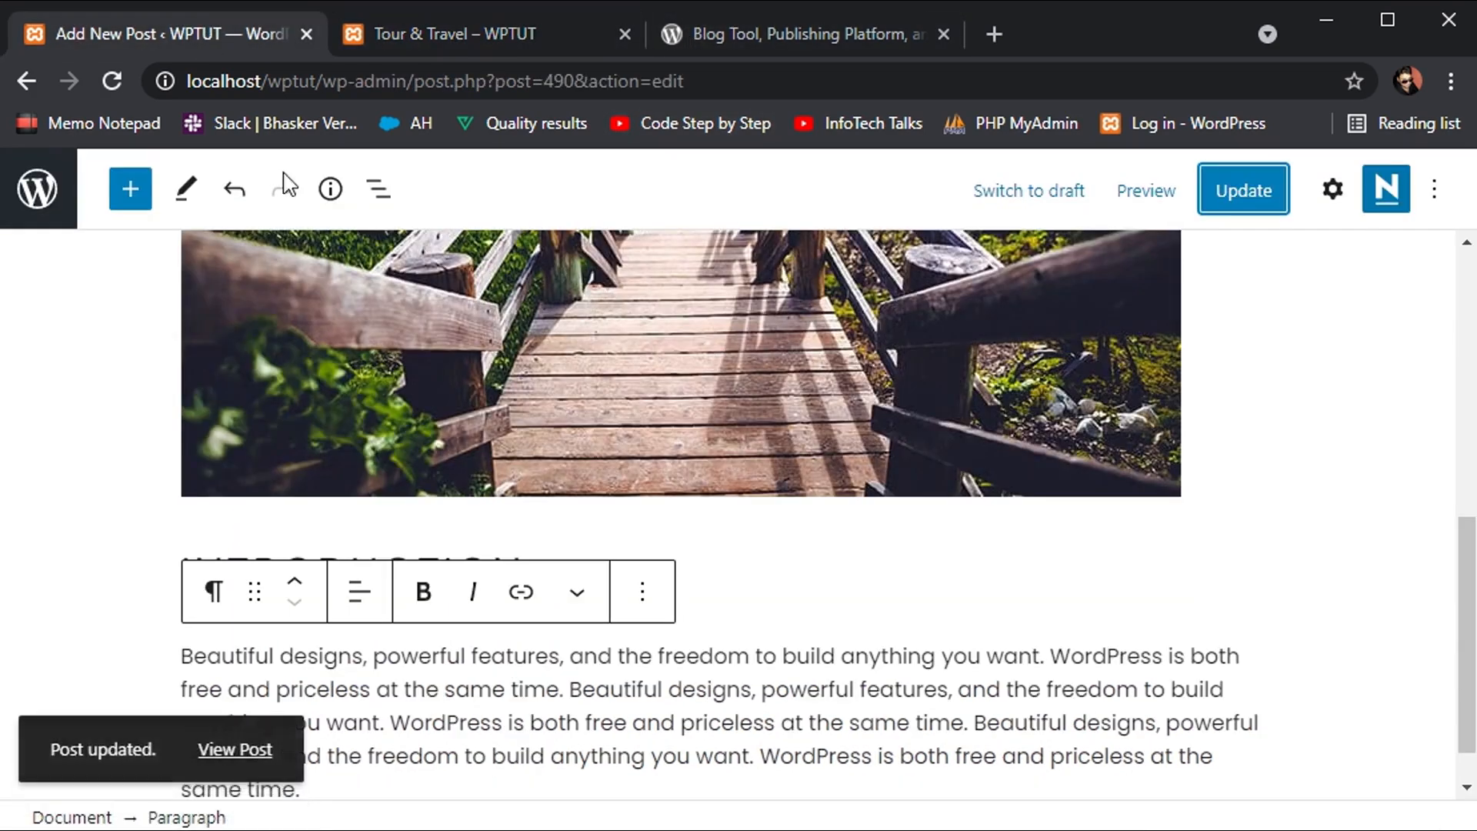
left_click(642, 591)
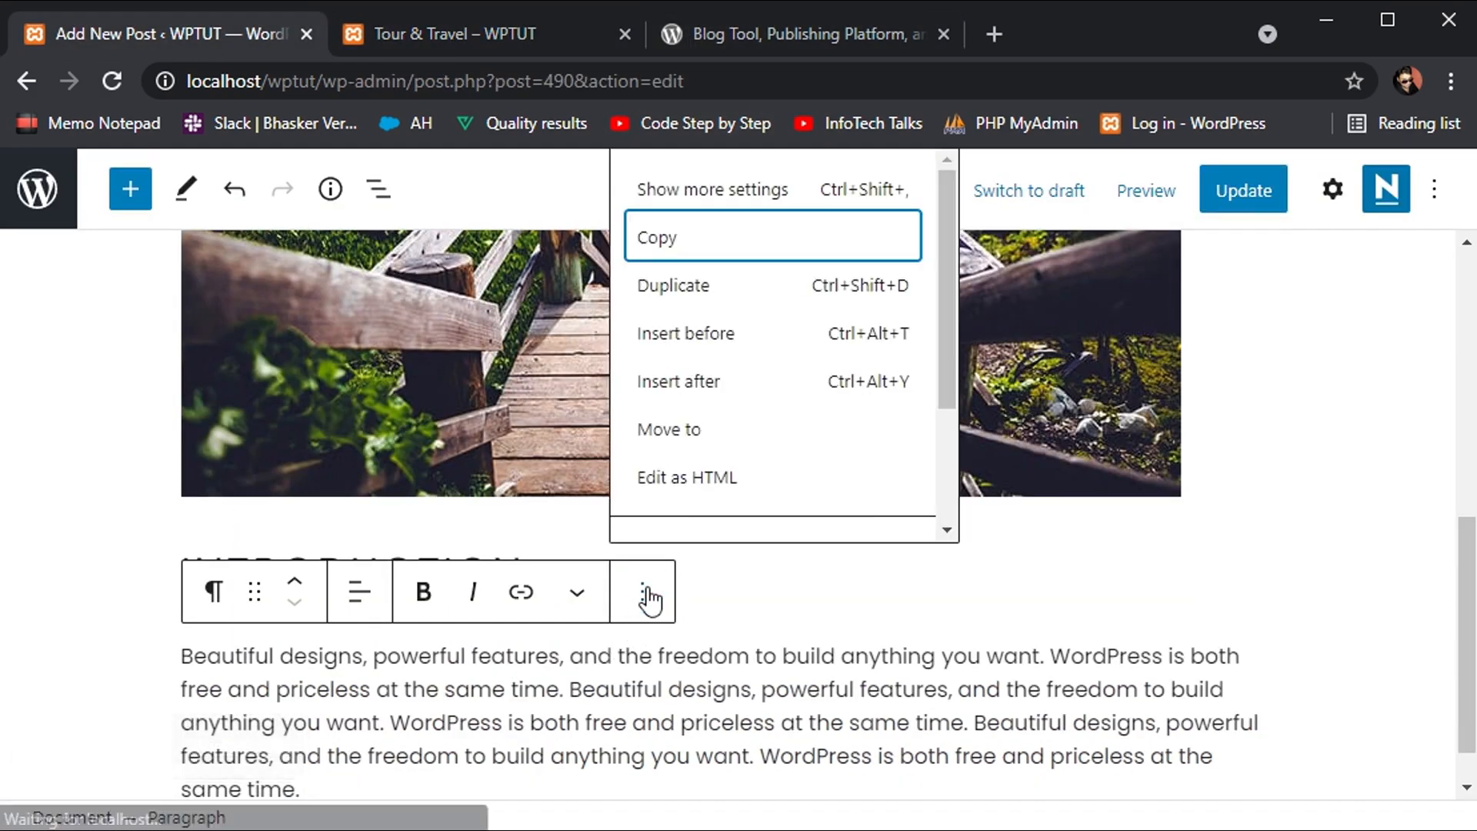
left_click(619, 754)
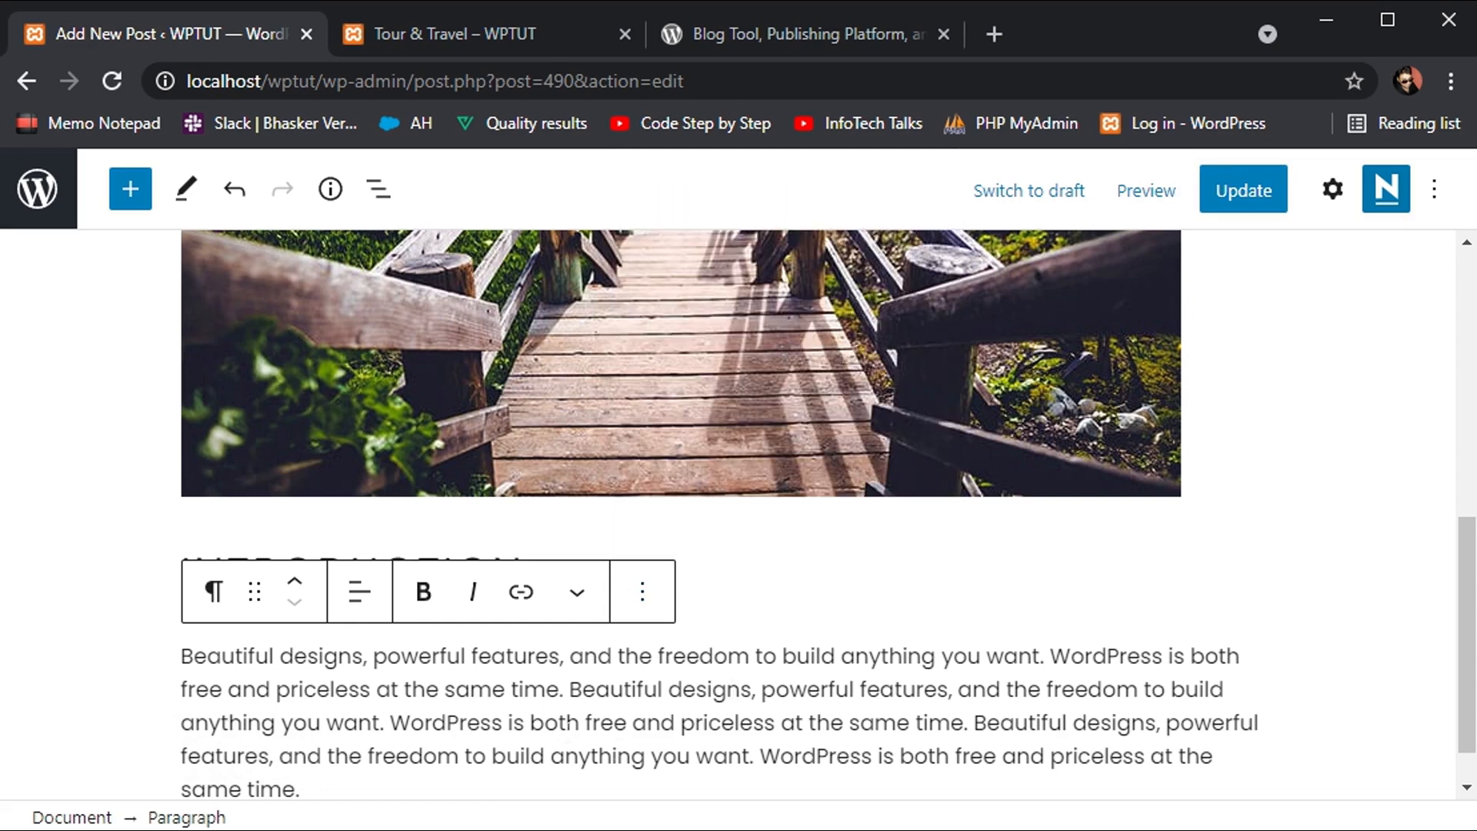
double_click(546, 722)
left_click(582, 690)
scroll(582, 690, "down", 1)
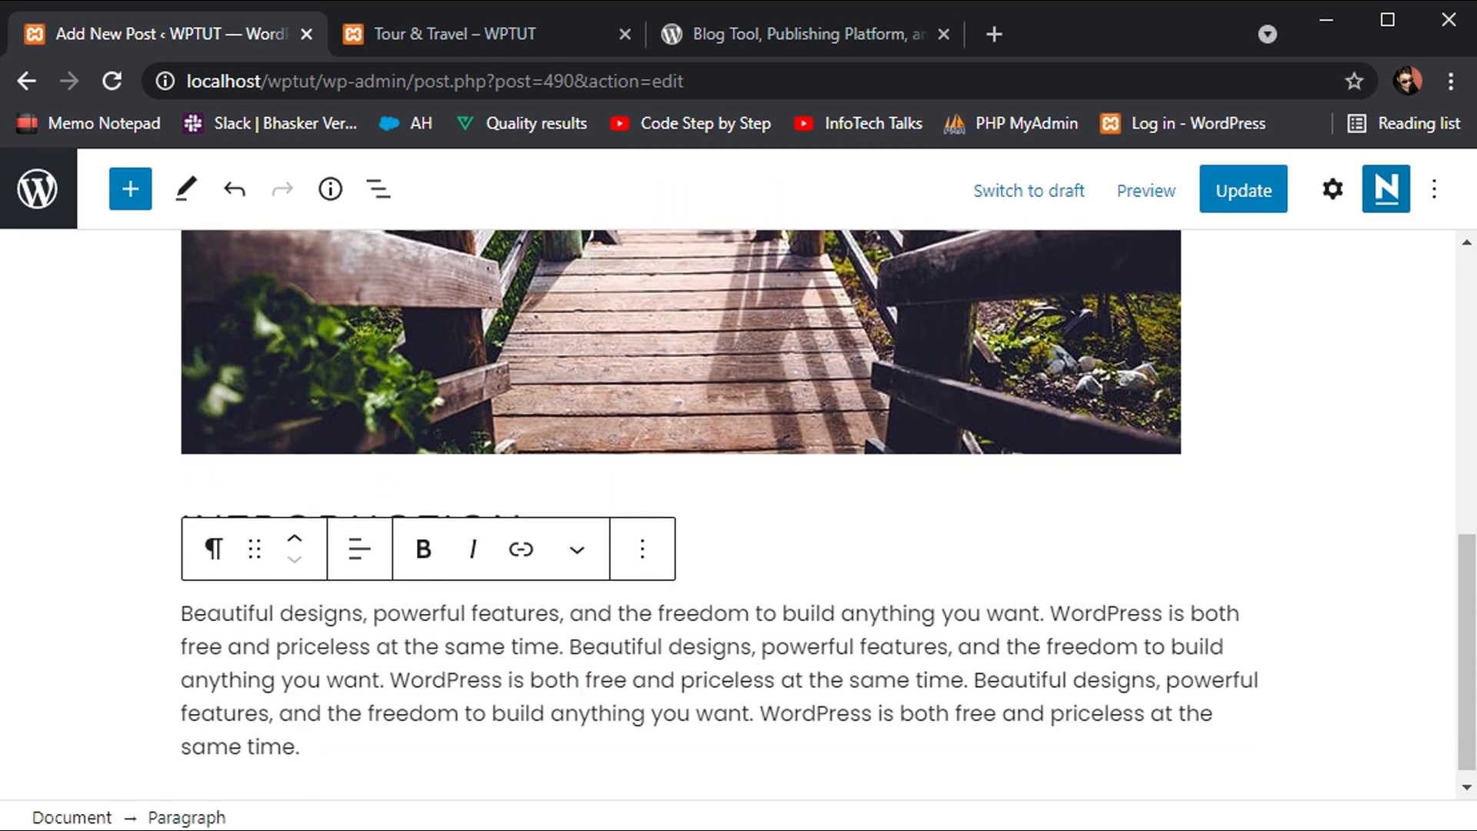
triple_click(543, 644)
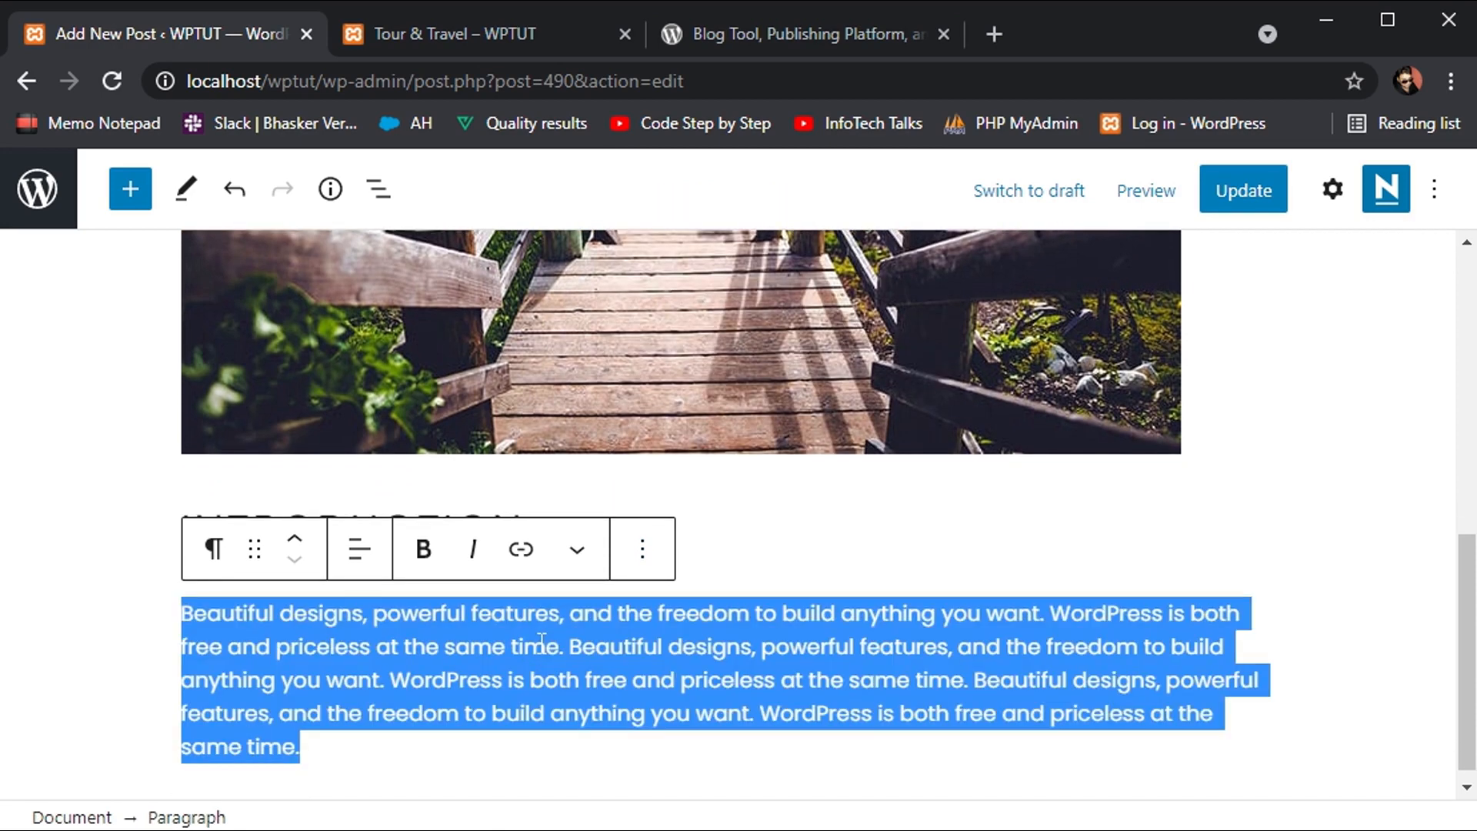
left_click(644, 549)
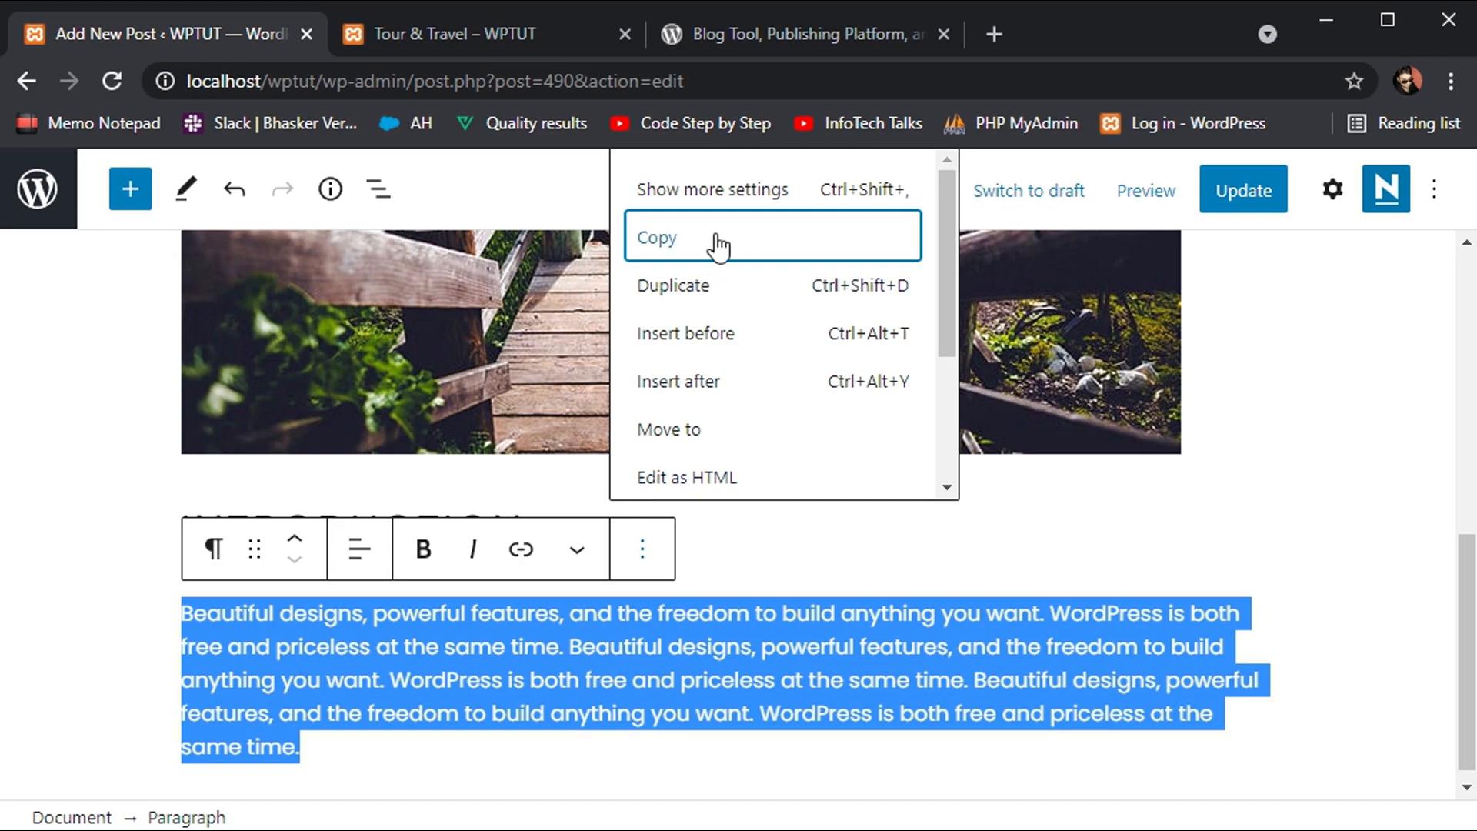
left_click(557, 598)
left_click(555, 607)
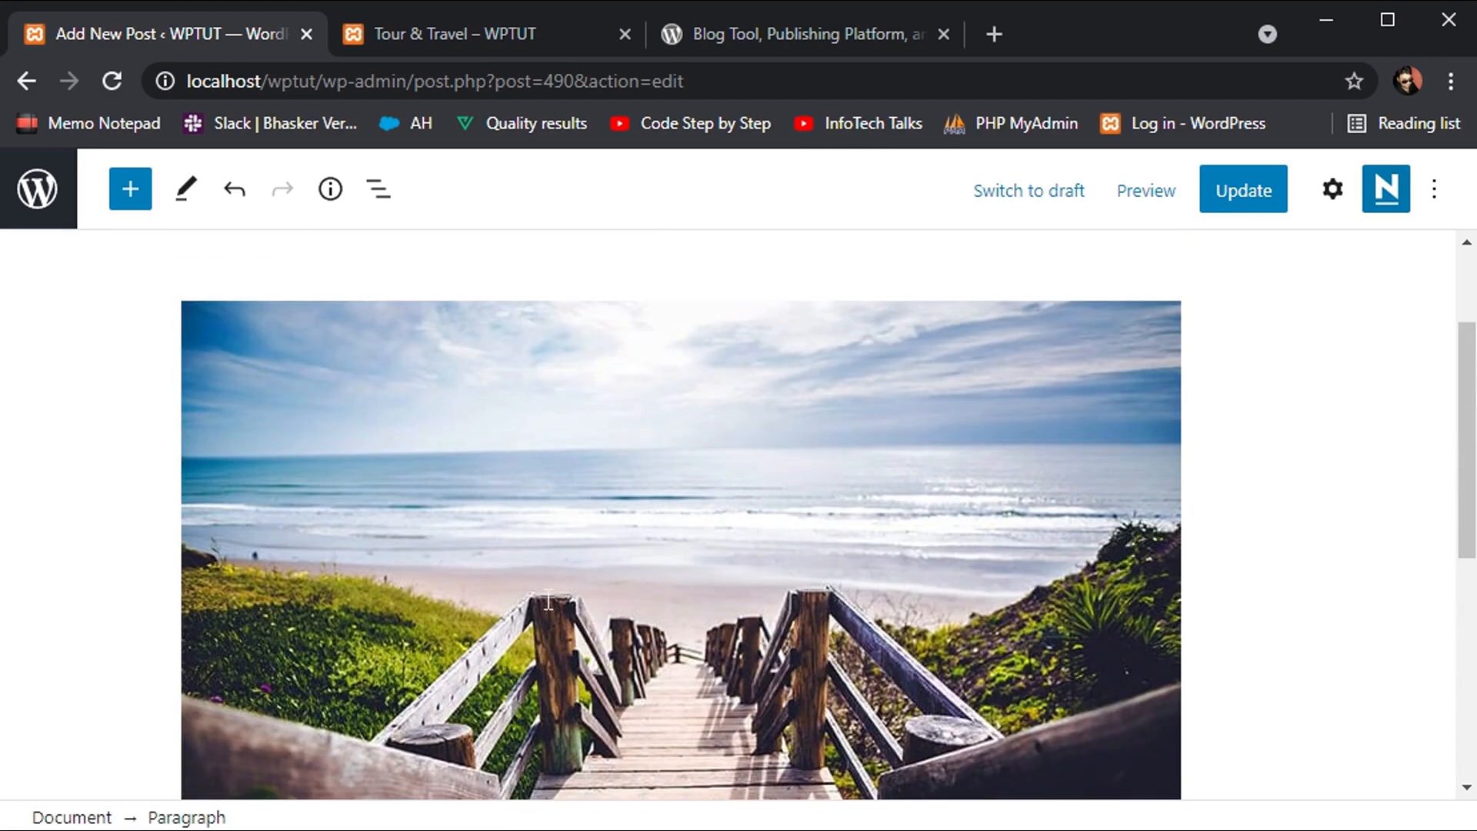
Step: Update the post and open the site's home page to check its Tour & Travel listing
scroll(549, 600, "up", 8)
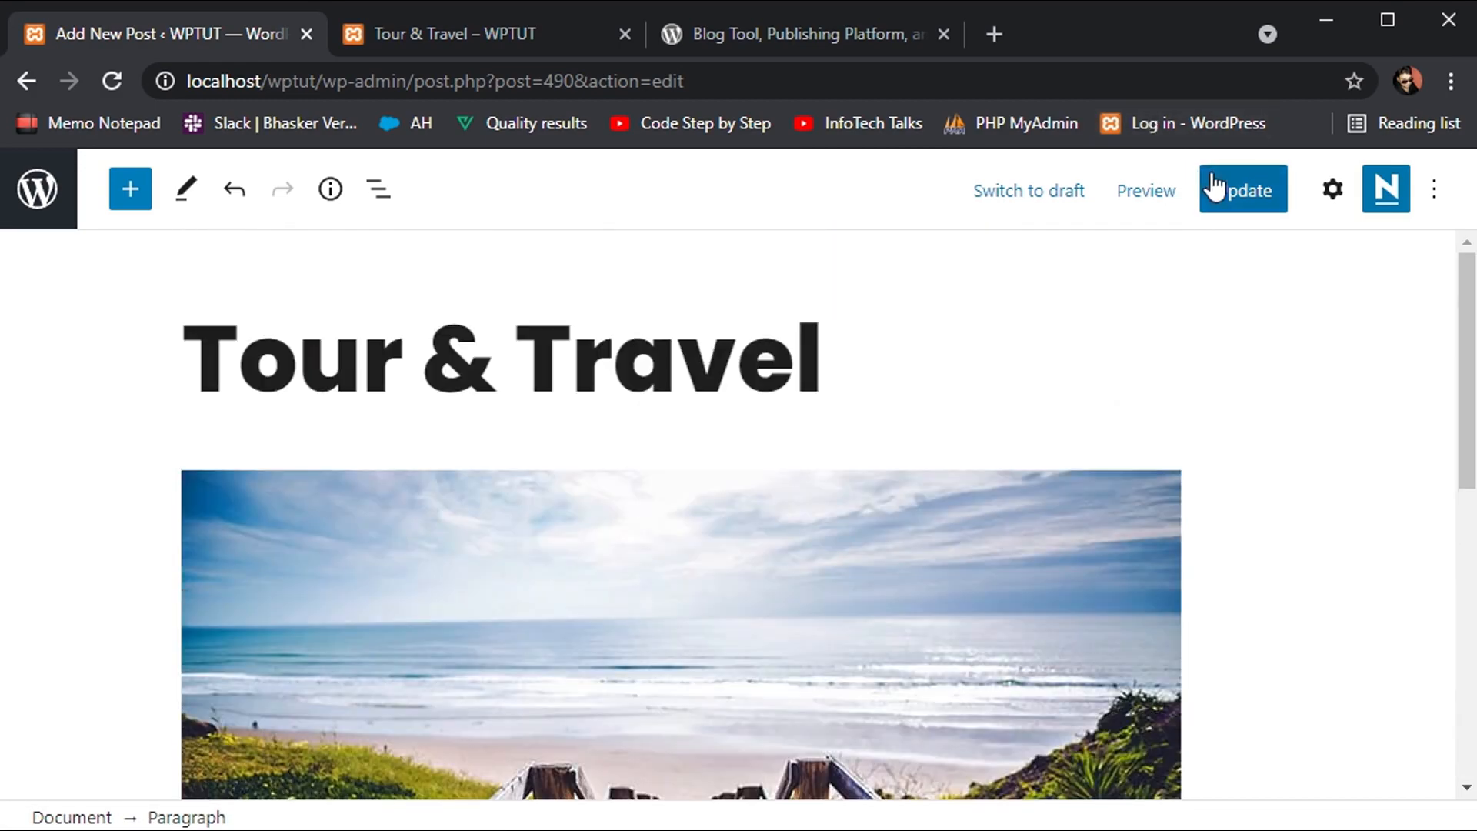
left_click(1211, 186)
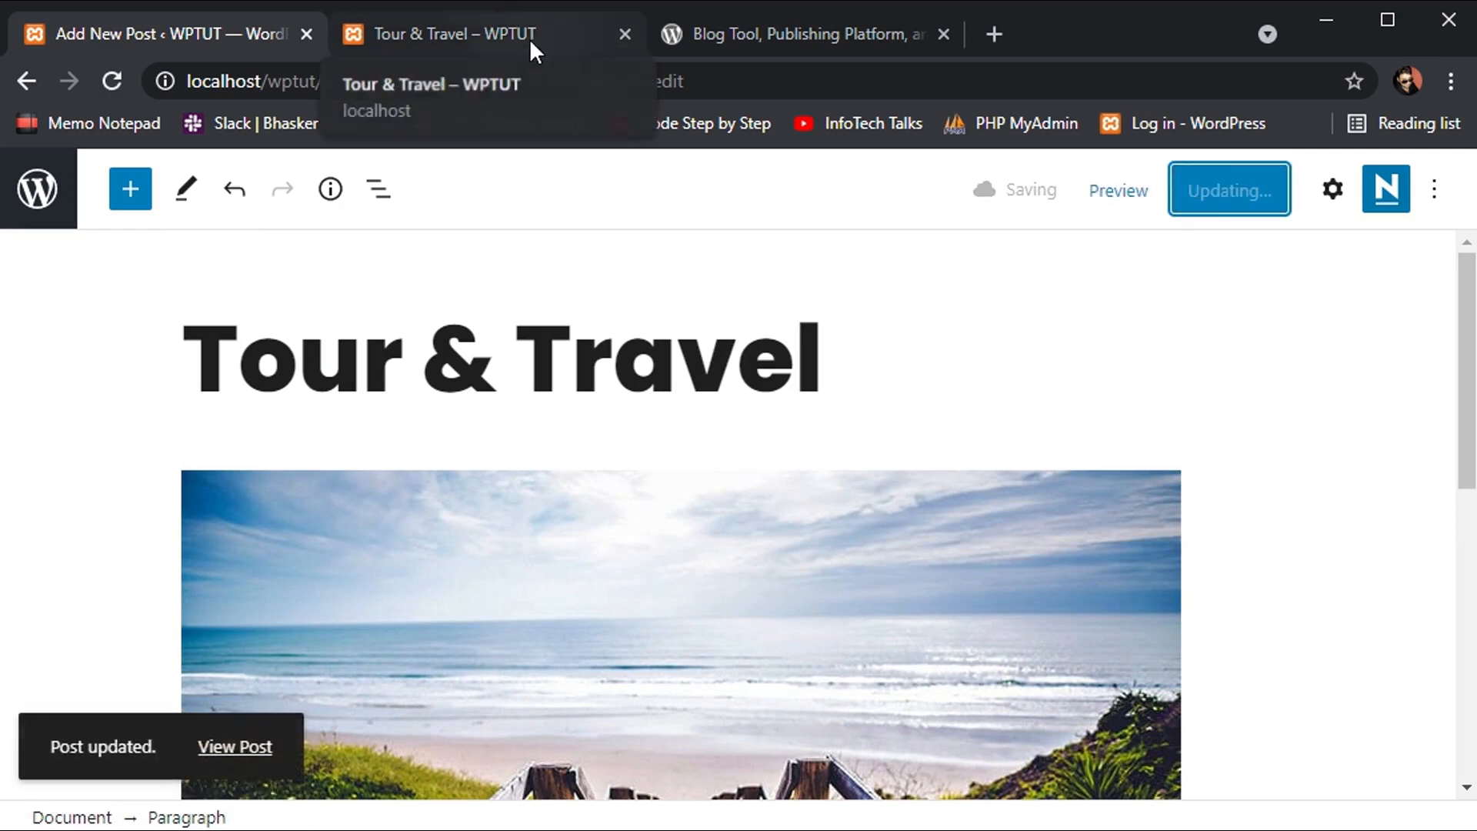
left_click(529, 38)
scroll(431, 417, "up", 6)
left_click(75, 265)
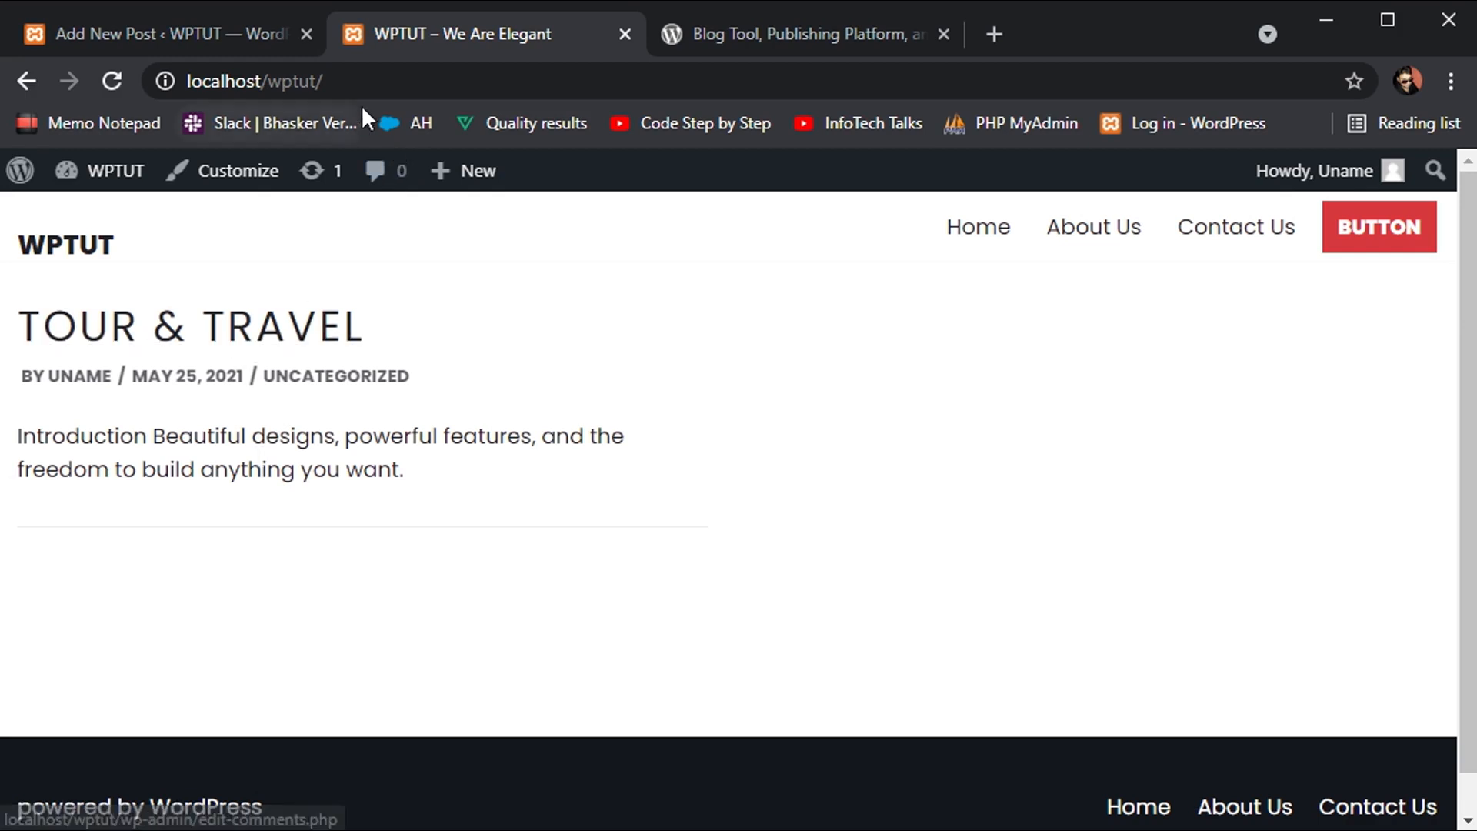
Step: Select the beach walkway image block in the post editor and compare the post with its listing on the home page
left_click(208, 36)
left_click(596, 617)
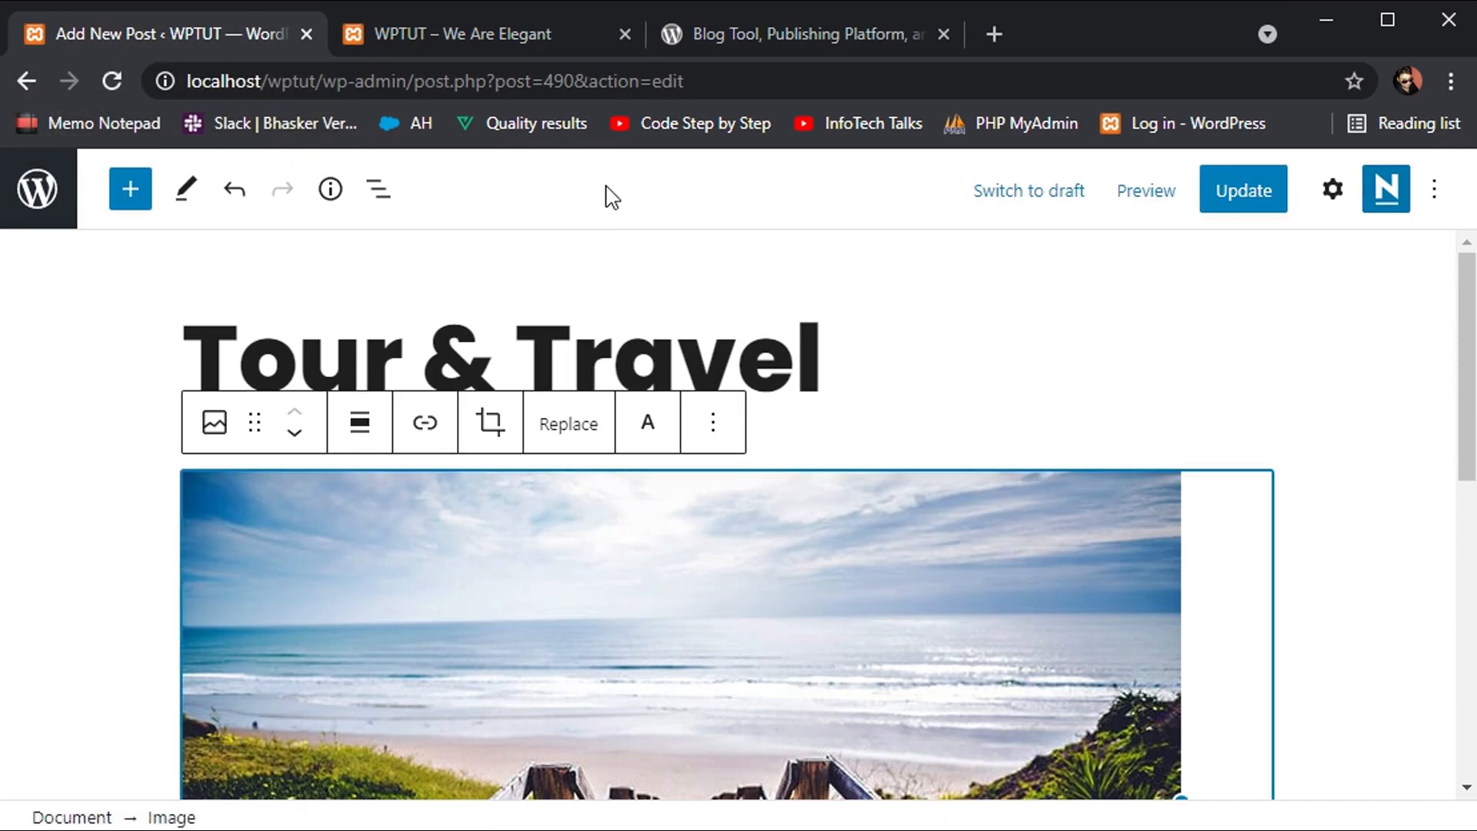
left_click(515, 50)
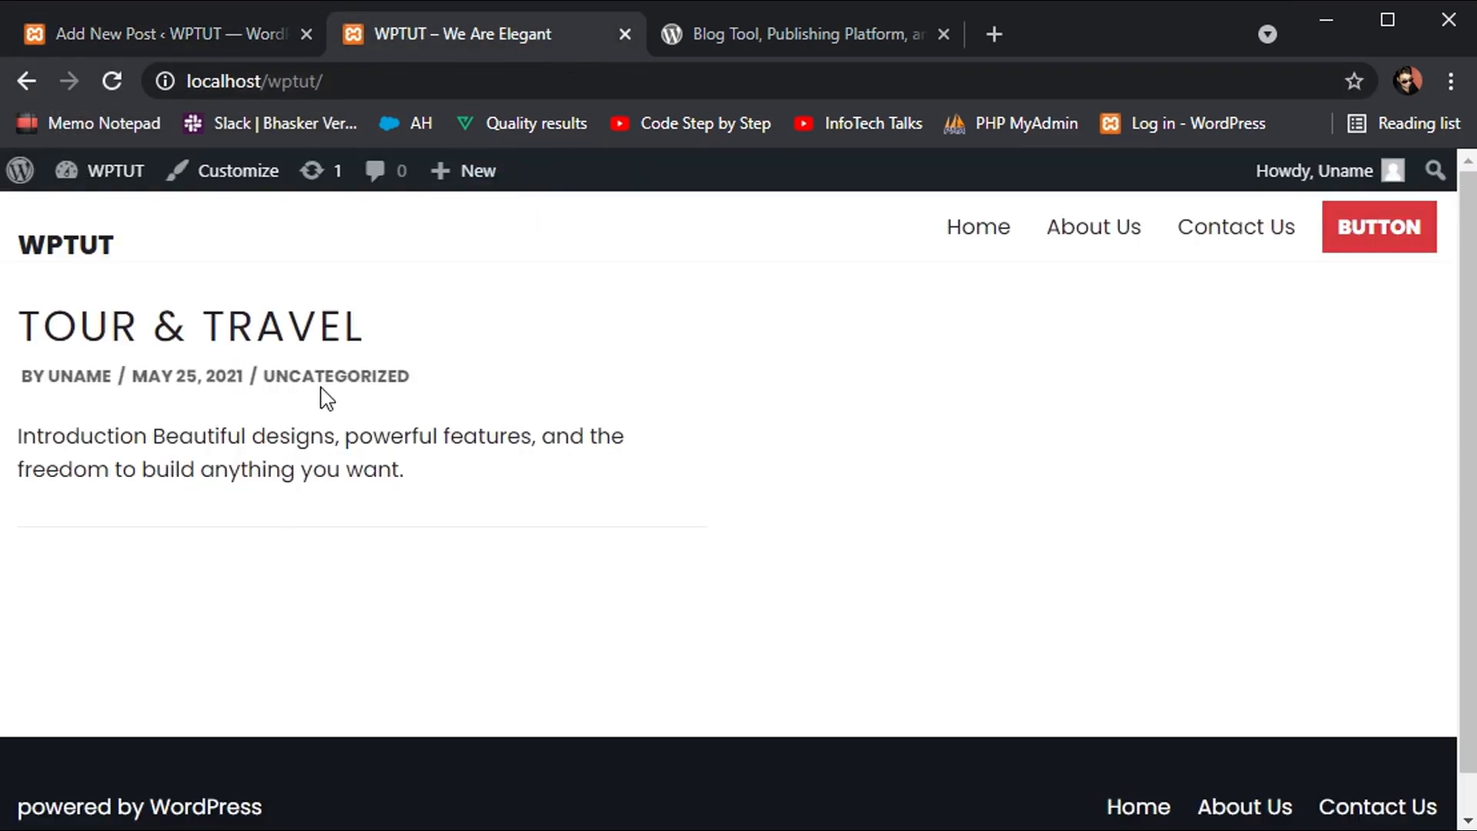
left_click(233, 33)
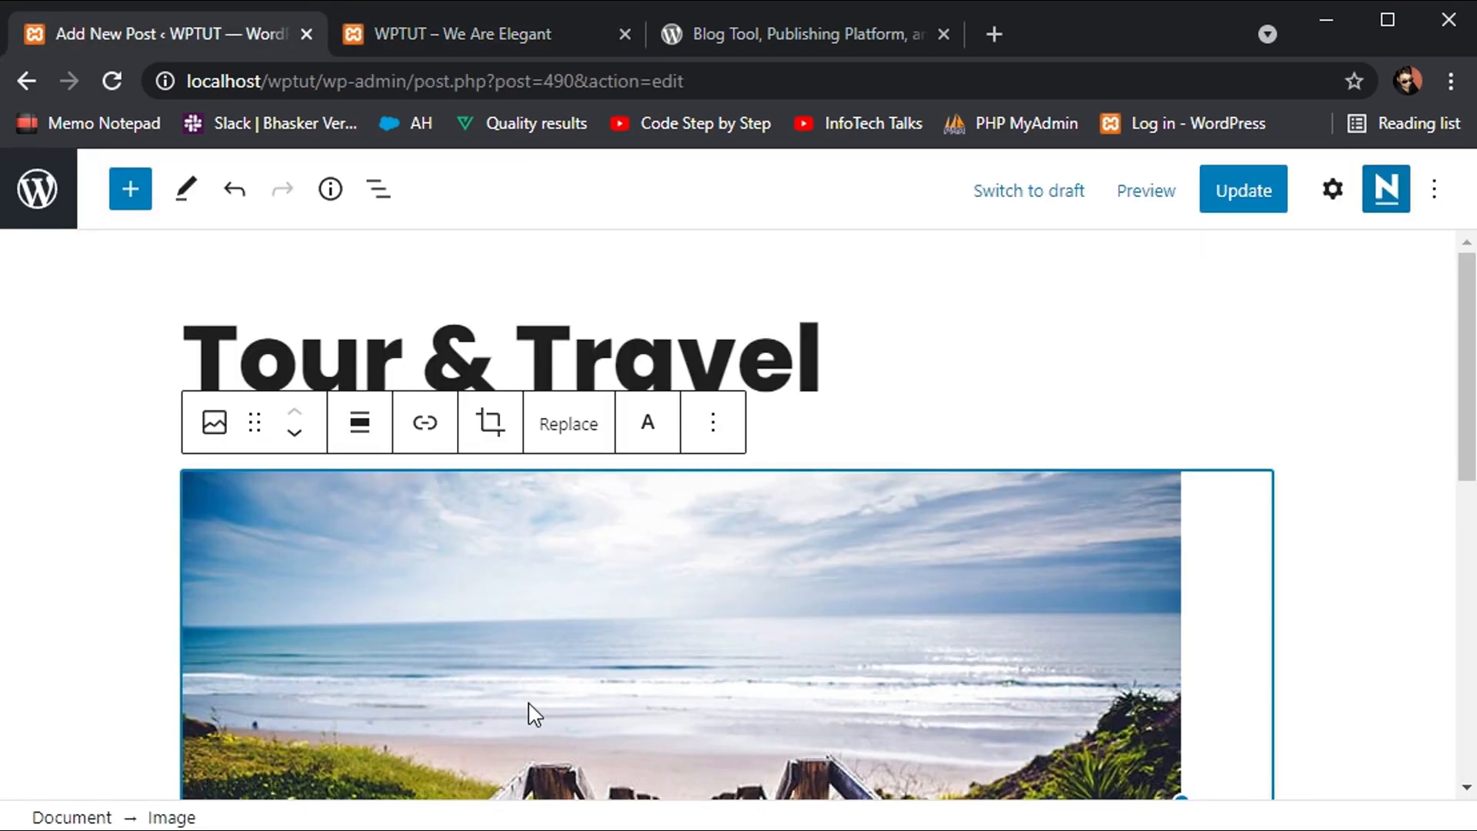
Step: Delete the beach walkway image block from the post and set khachik-simonian-nXOB-wh4Oyc-unsplash-1.jpg, dated May 25, 2021, as the featured image
key("Delete")
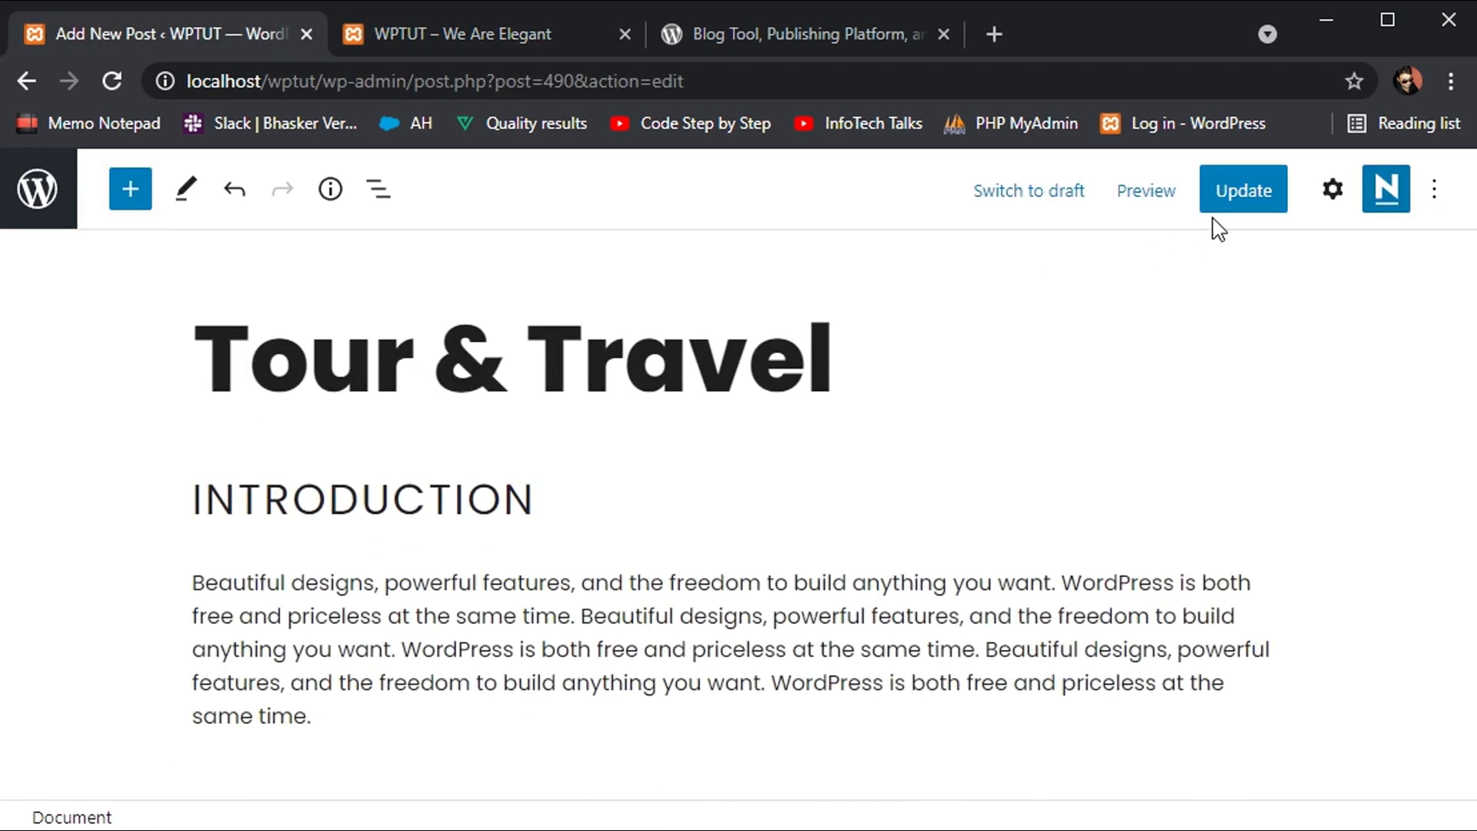
left_click(1331, 189)
scroll(1285, 656, "down", 3)
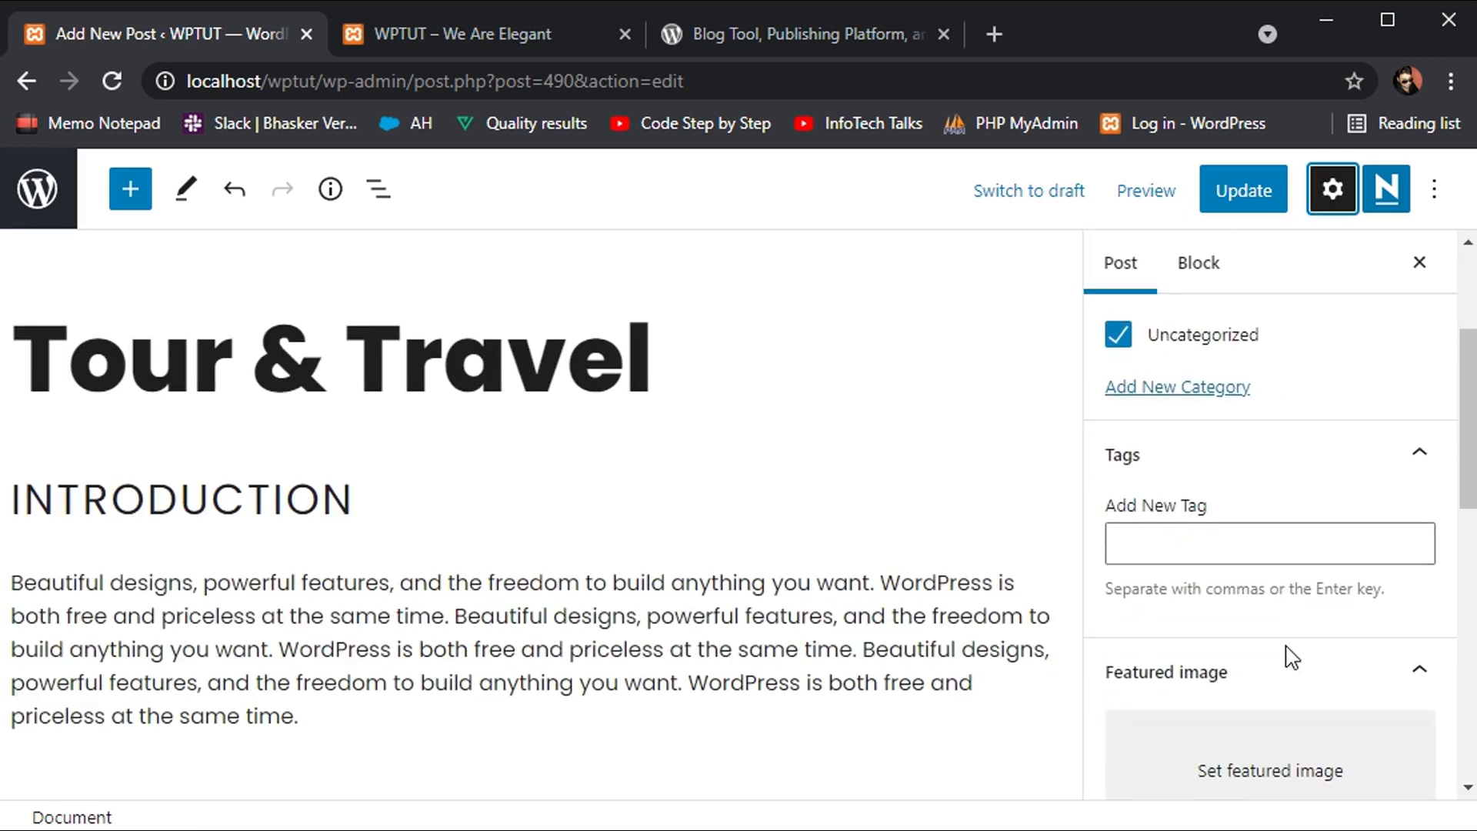
scroll(1288, 656, "down", 2)
scroll(1188, 602, "up", 5)
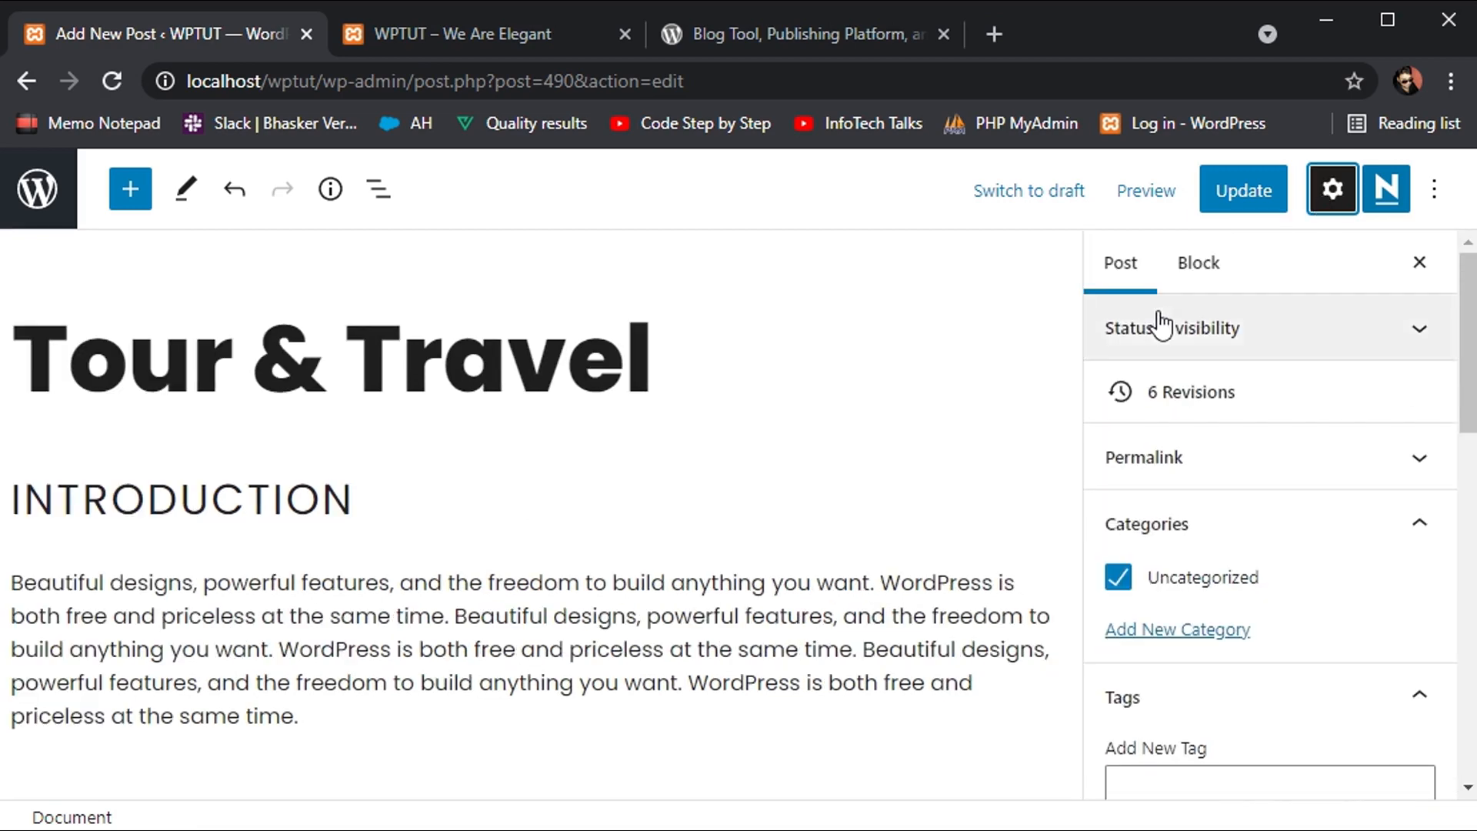
scroll(1199, 652, "down", 5)
scroll(1199, 649, "down", 1)
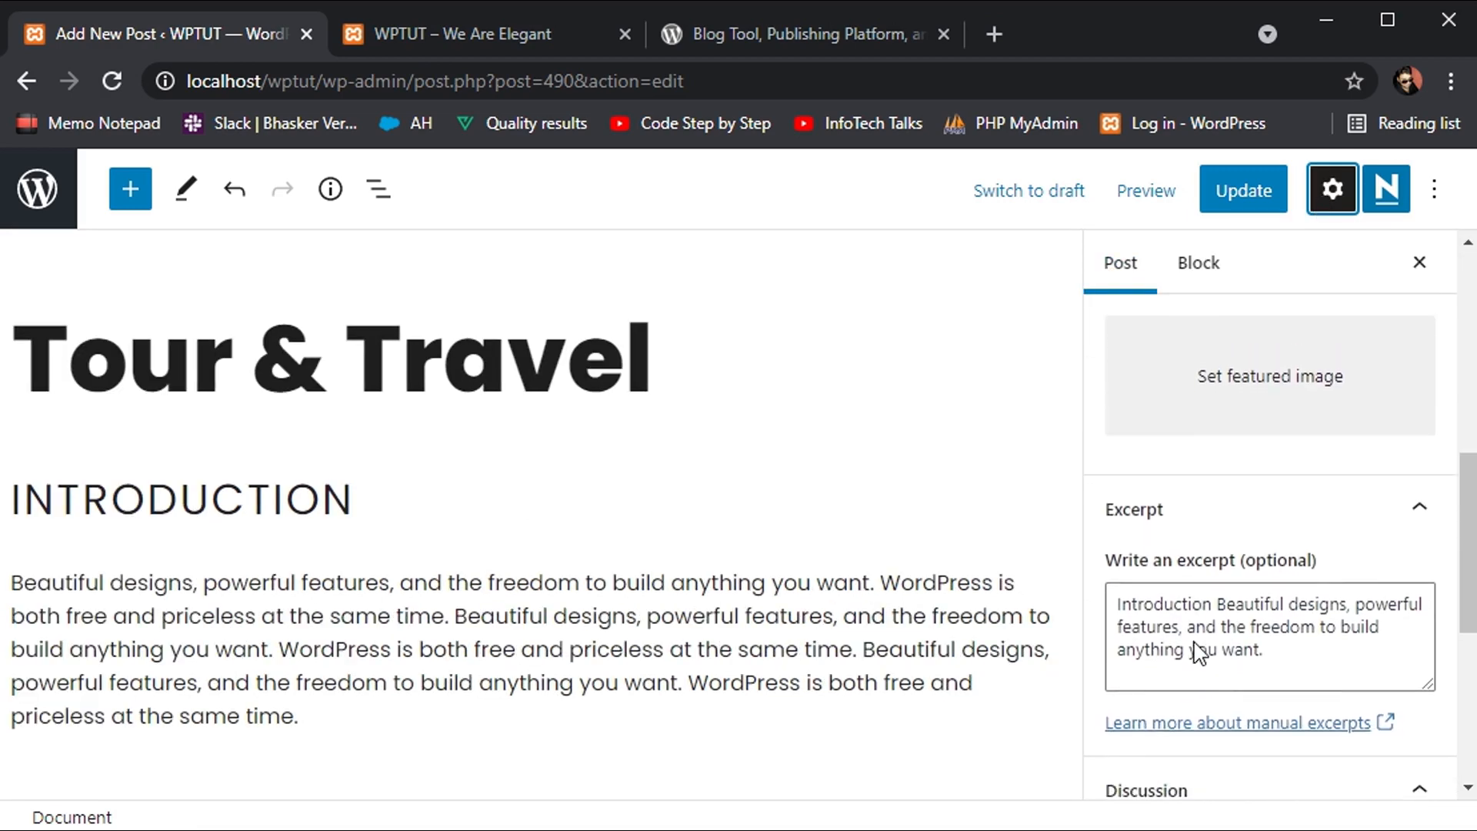
scroll(1215, 539, "up", 1)
left_click(1248, 462)
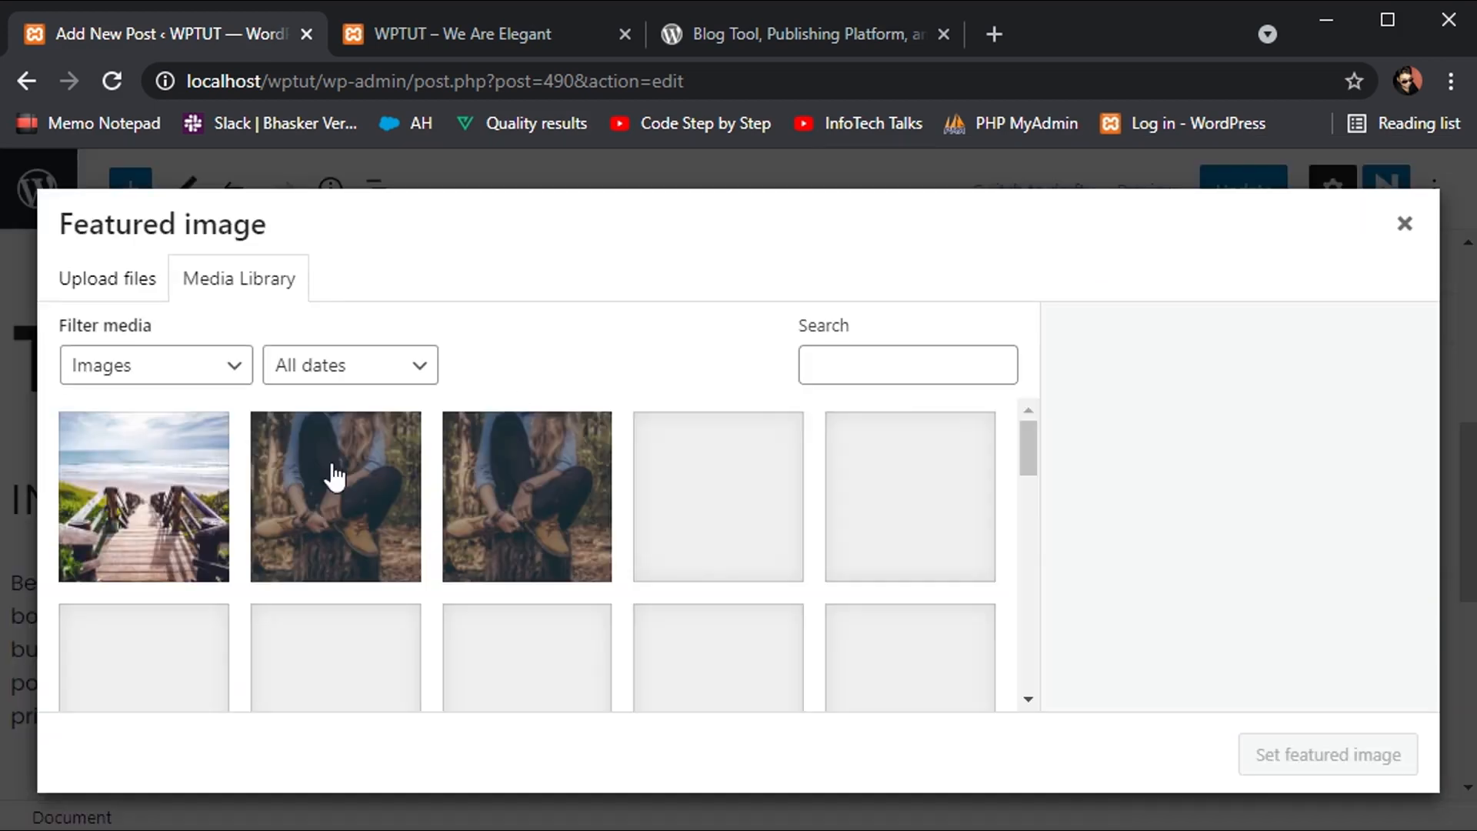
left_click(121, 501)
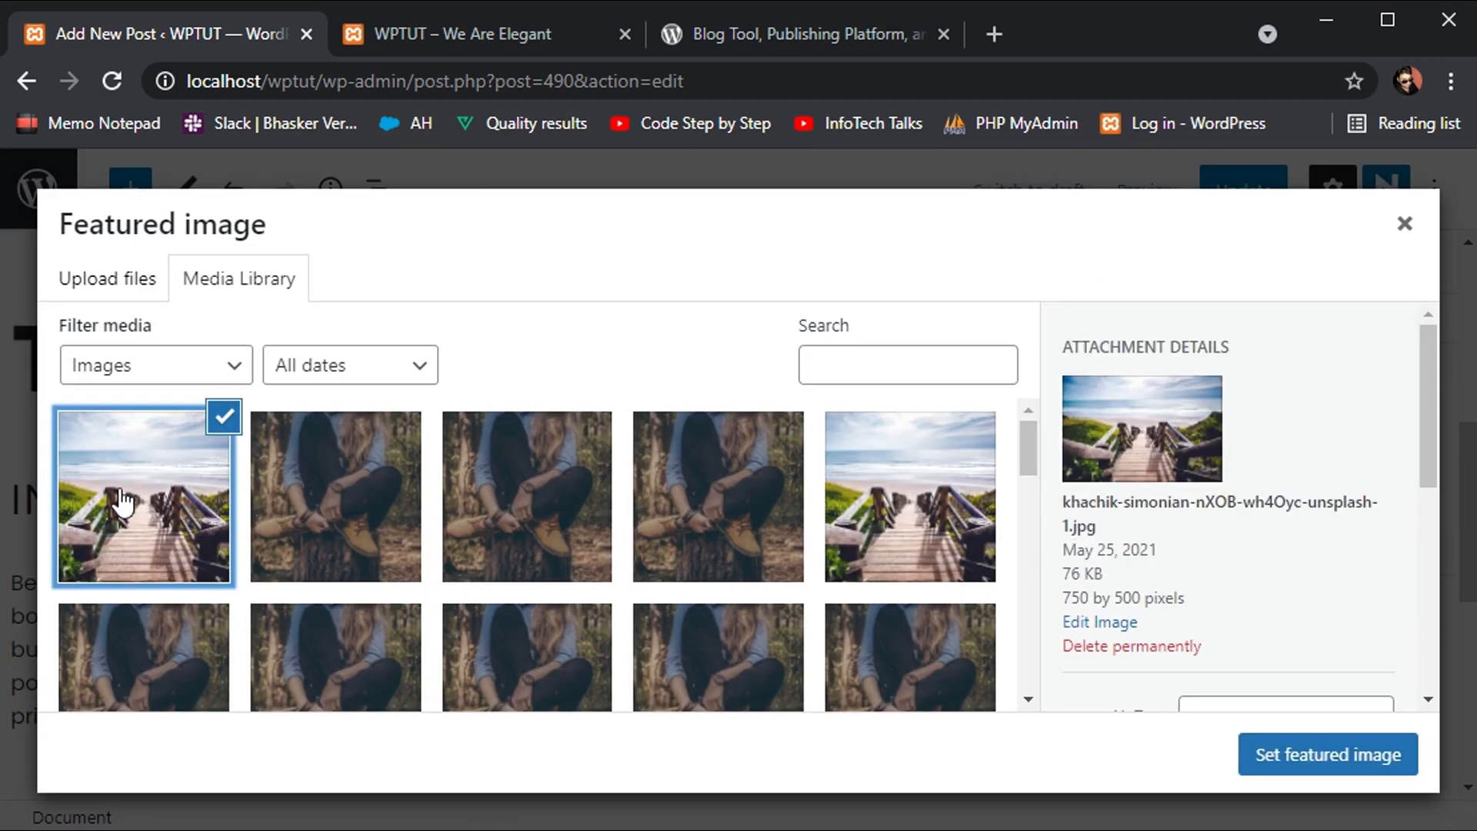
left_click(1276, 750)
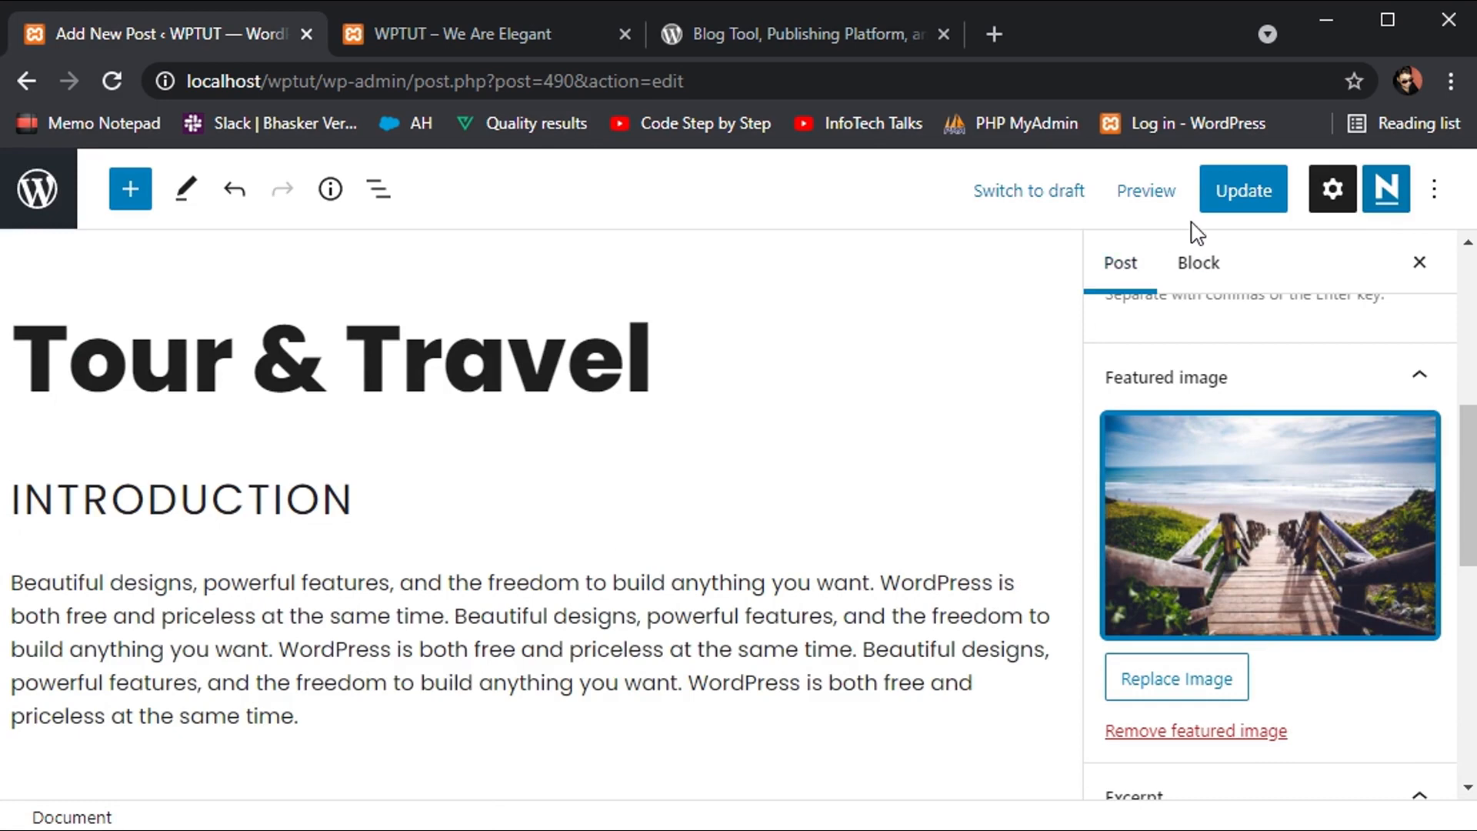
Step: Update the post and reload the site's home page to check the featured image in the Tour & Travel listing
left_click(1223, 194)
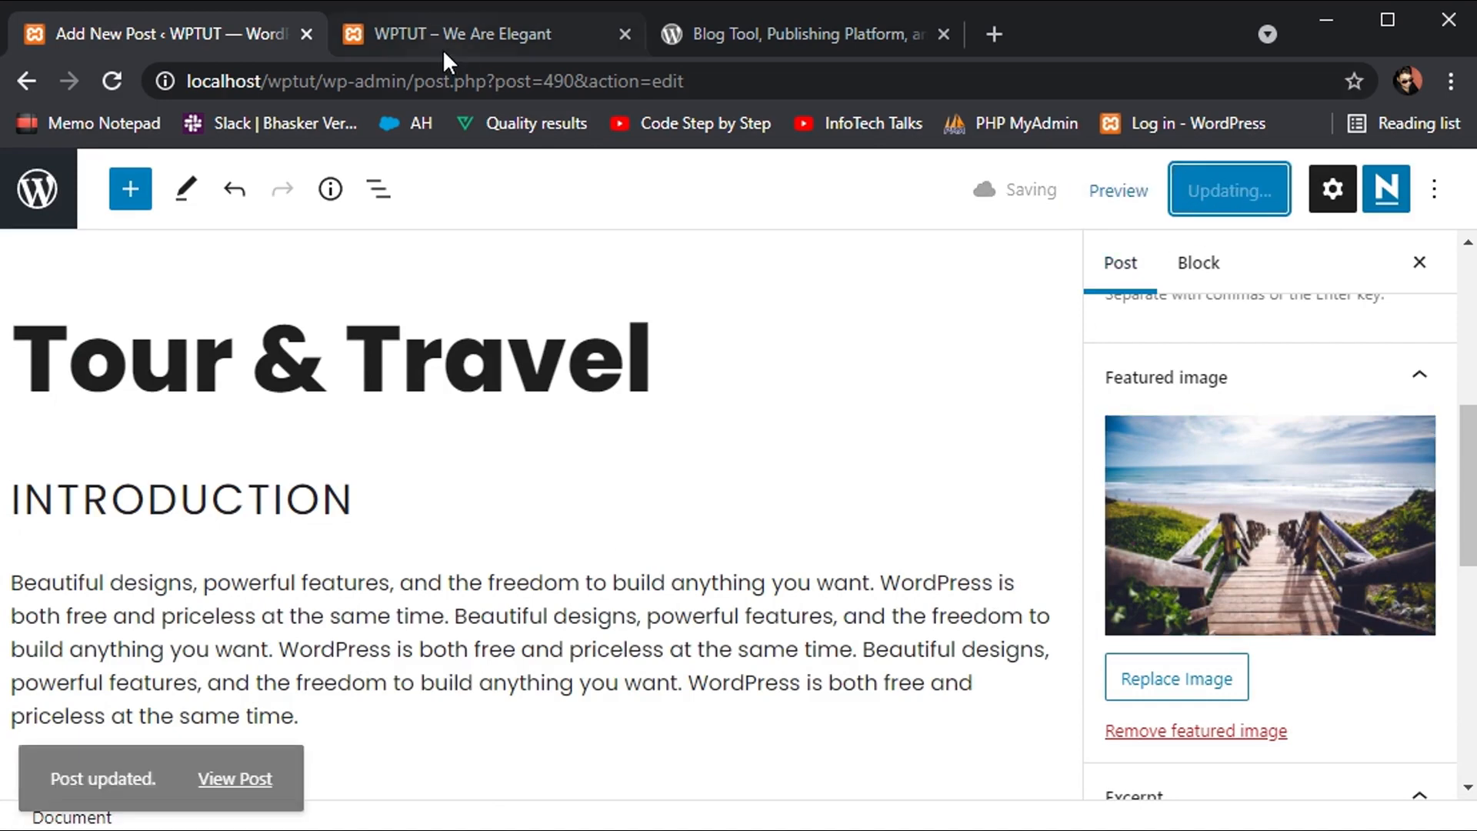
left_click(445, 50)
left_click(360, 85)
key("Return")
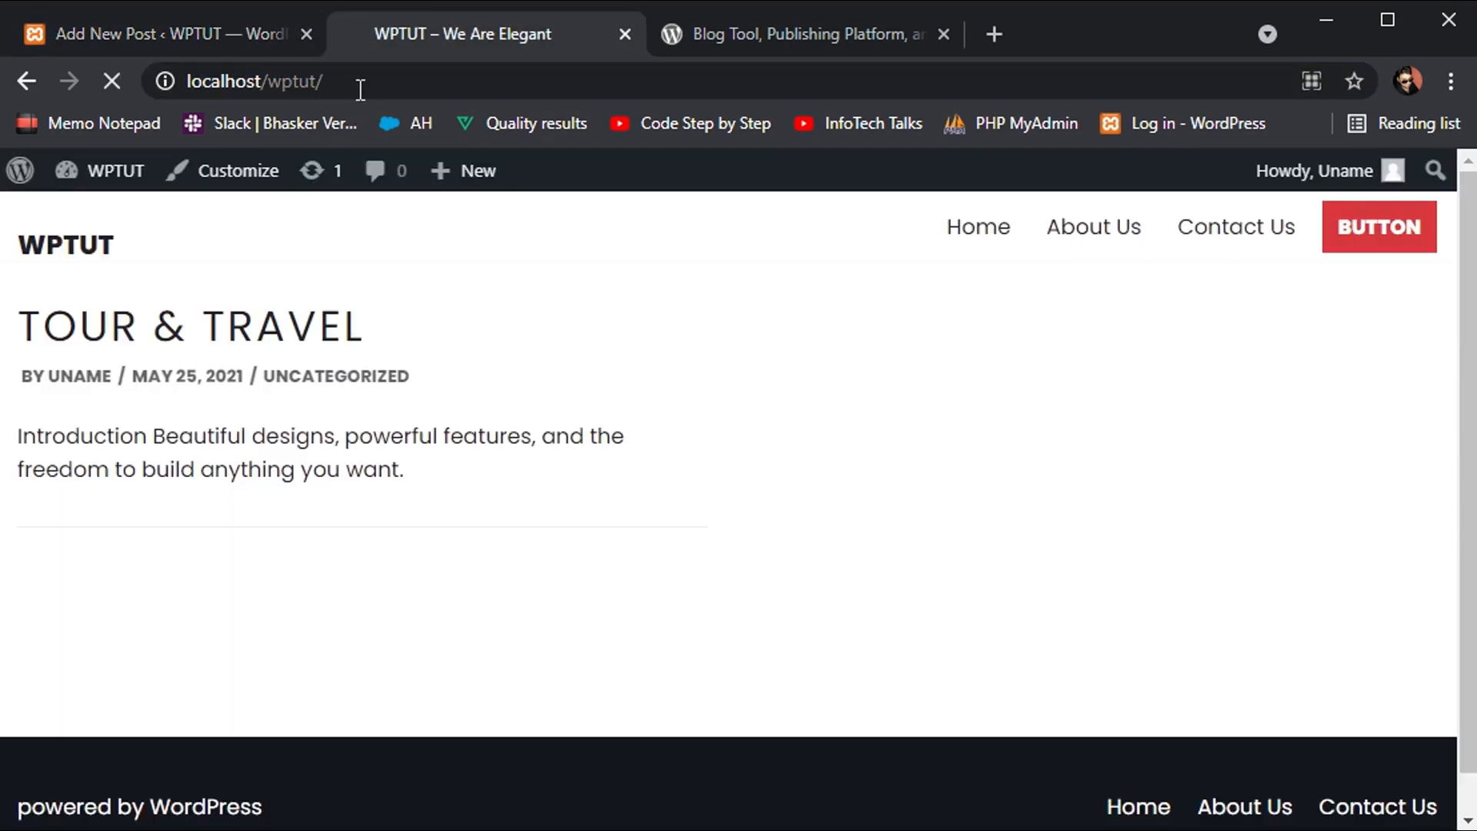
scroll(341, 419, "down", 1)
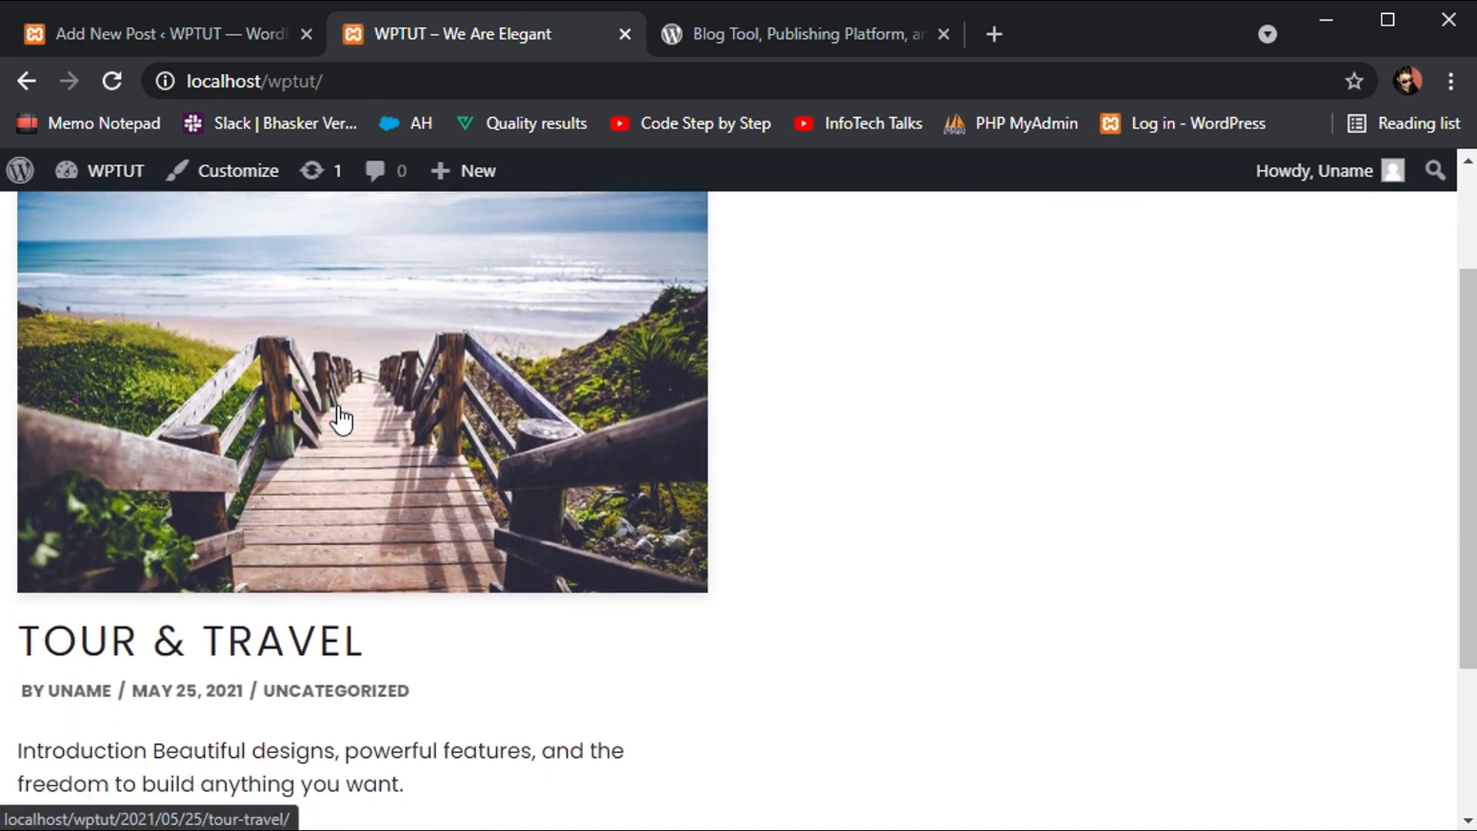
scroll(538, 515, "down", 2)
scroll(539, 507, "up", 5)
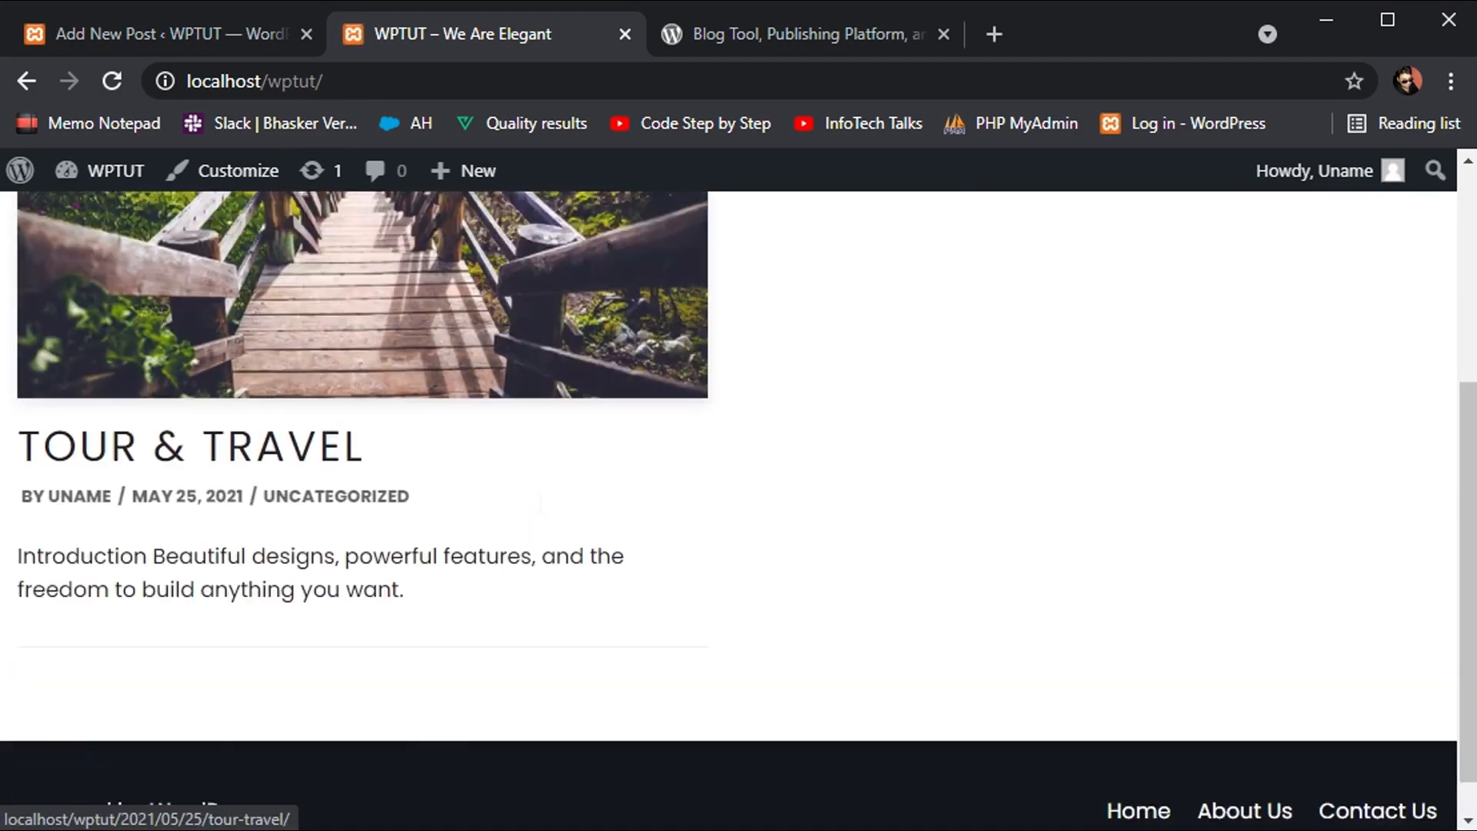
scroll(858, 519, "down", 5)
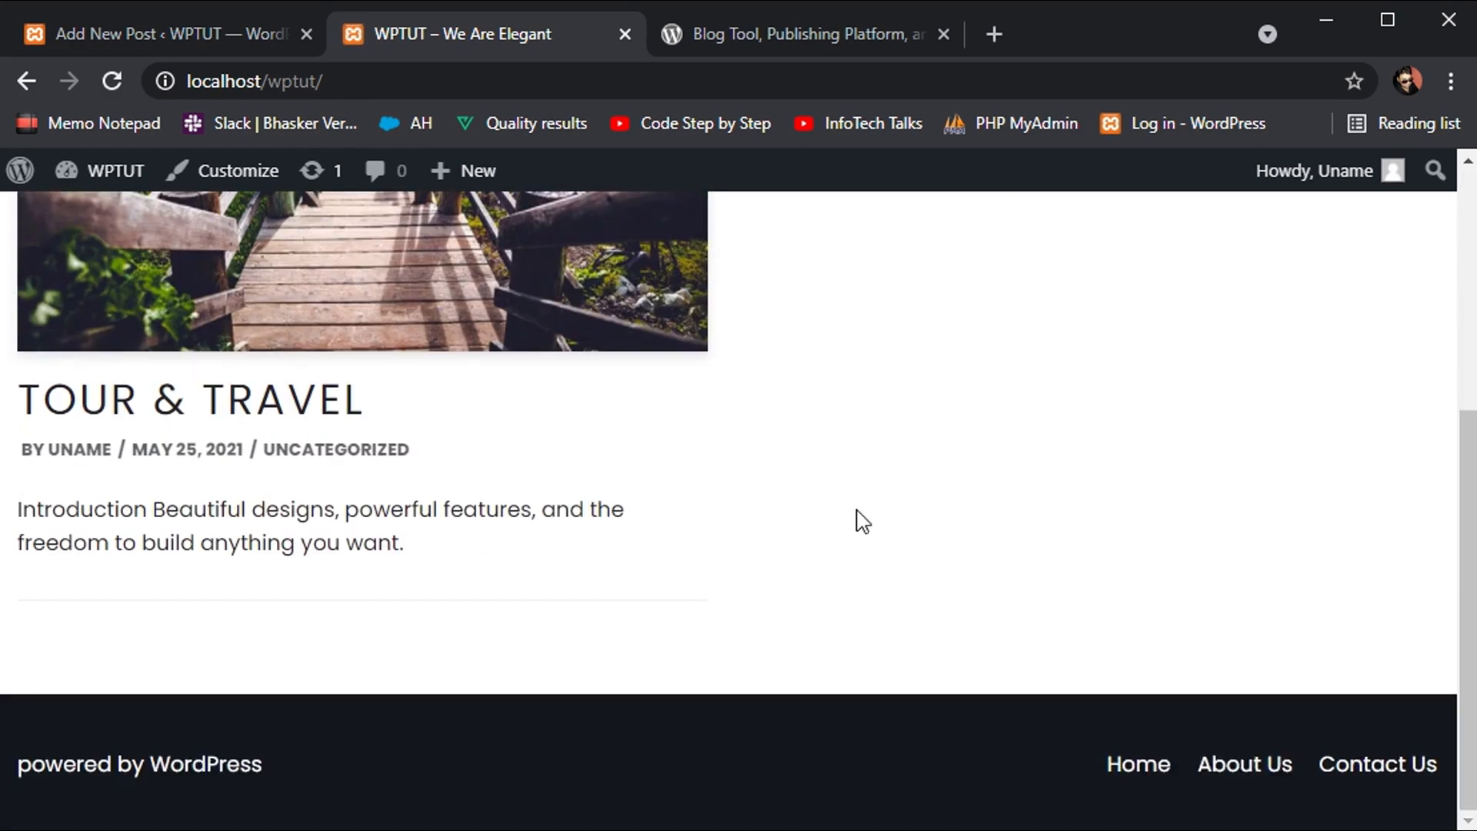
scroll(857, 519, "up", 5)
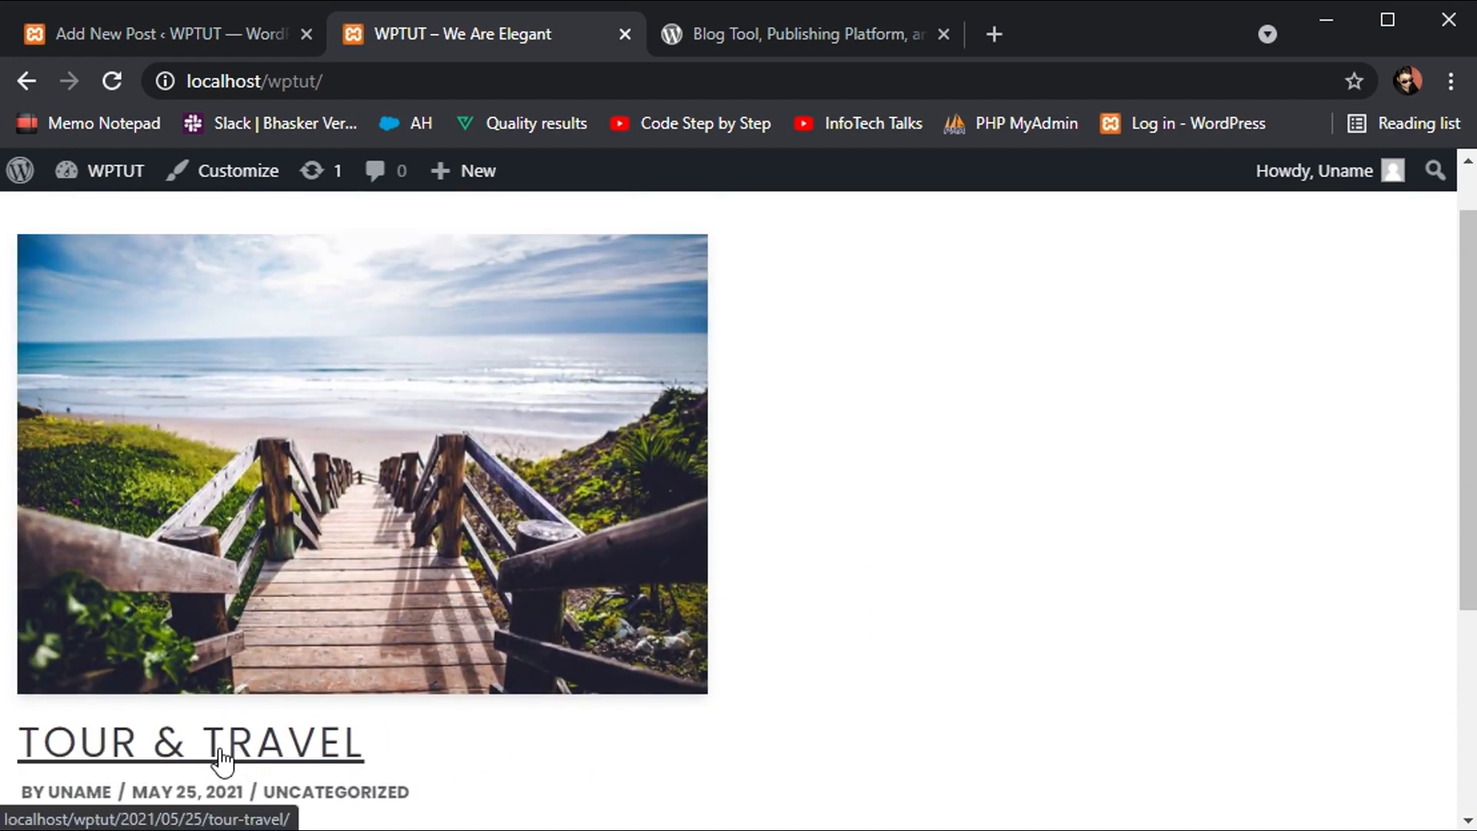
Step: Open the Tour & Travel post from the home page listing and look through its full page
left_click(221, 758)
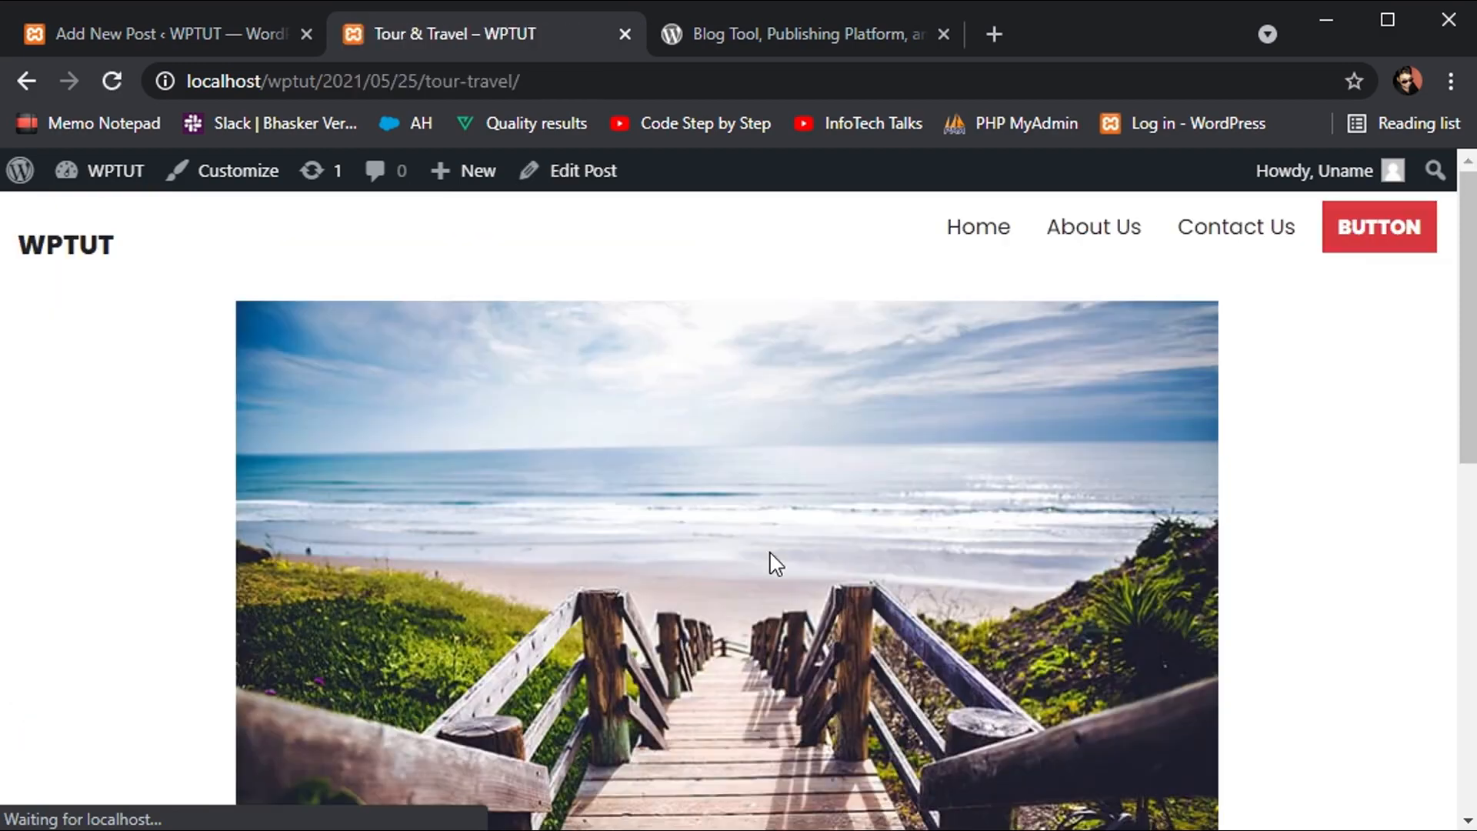
scroll(774, 563, "down", 10)
scroll(769, 553, "up", 10)
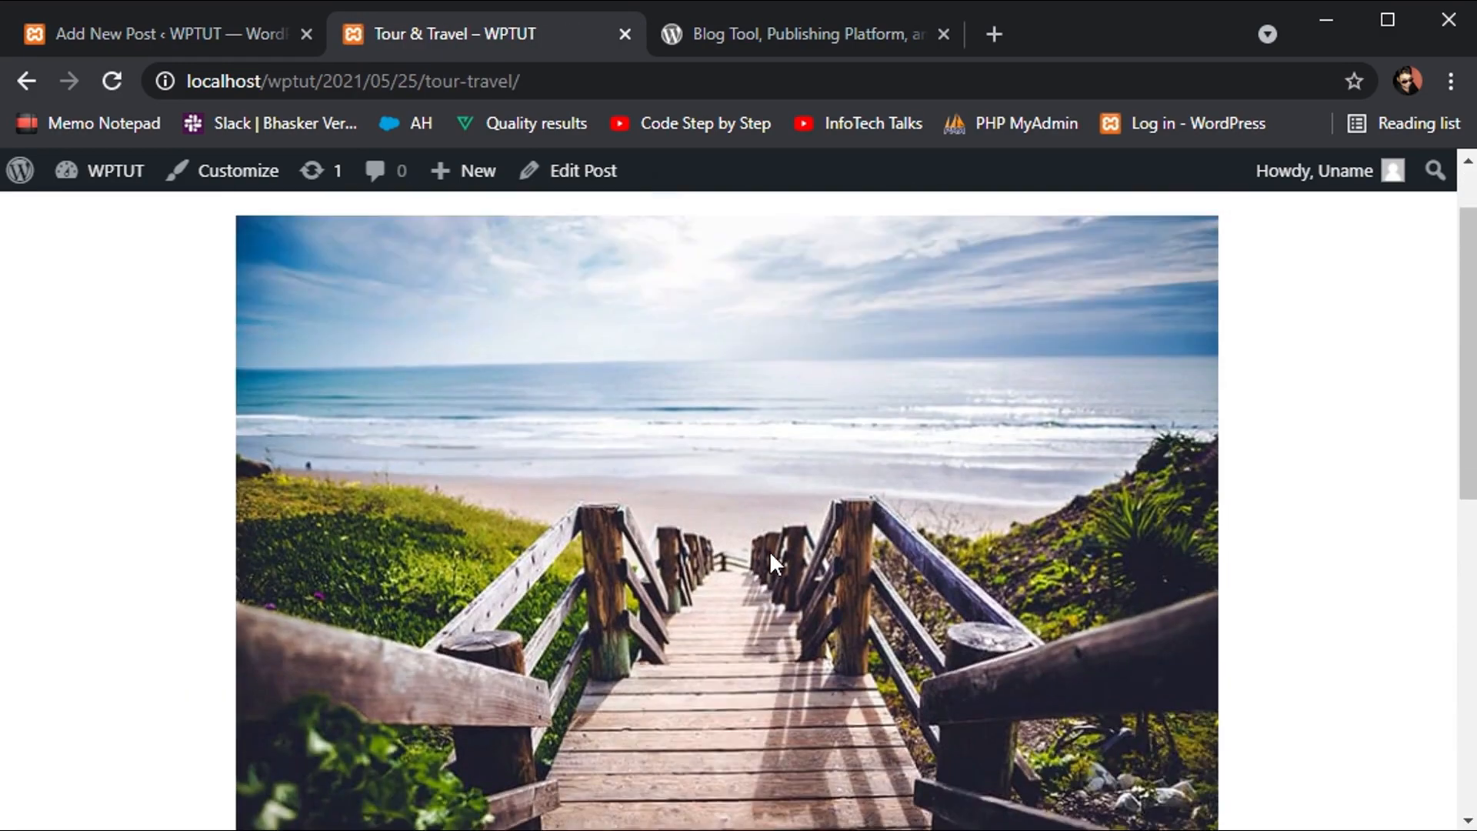
scroll(769, 553, "down", 10)
scroll(769, 553, "up", 10)
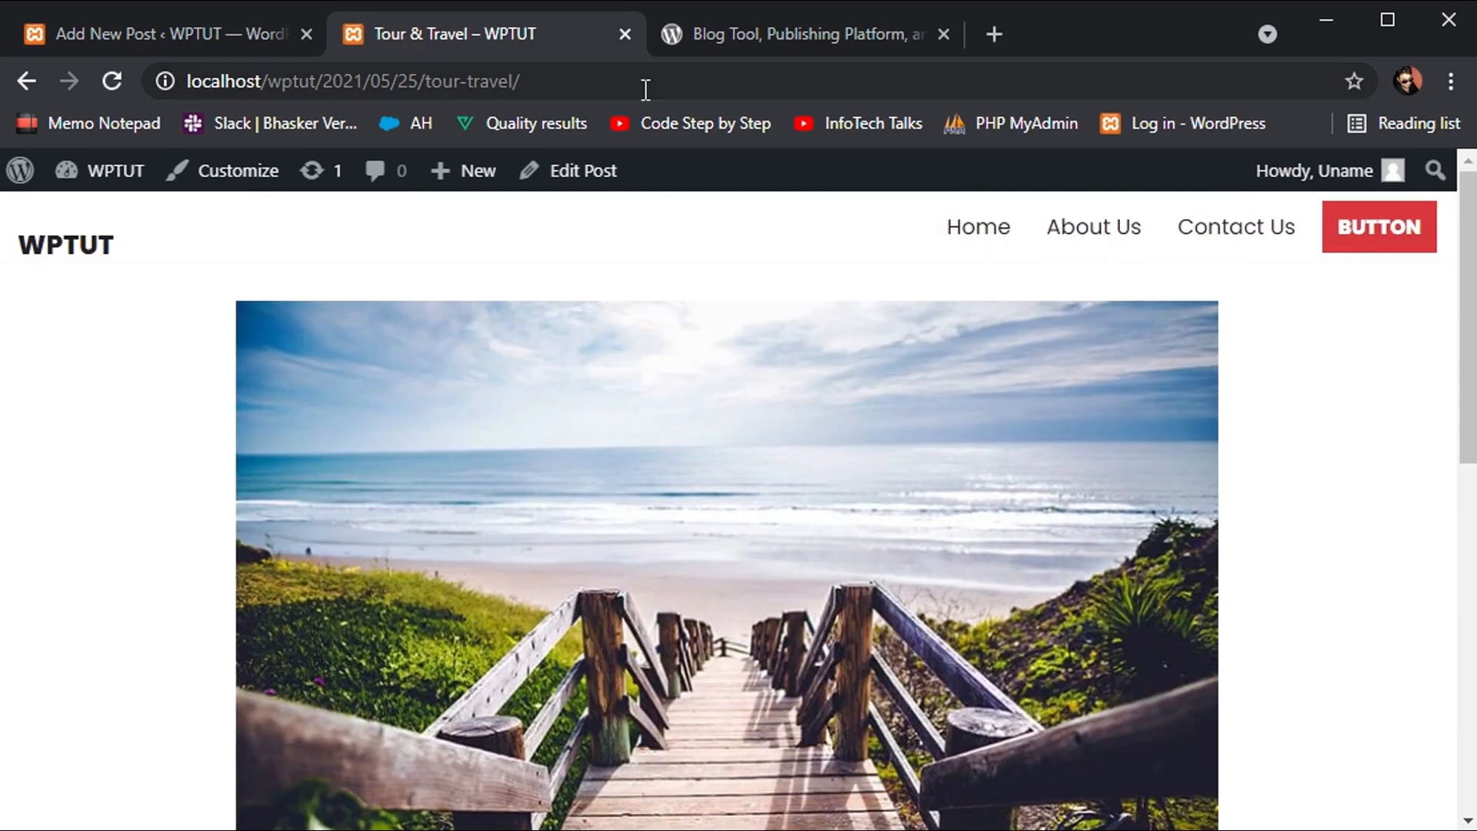
Step: In the post editor, review the remaining post settings and browse the available text, media and design blocks without inserting any
left_click(210, 26)
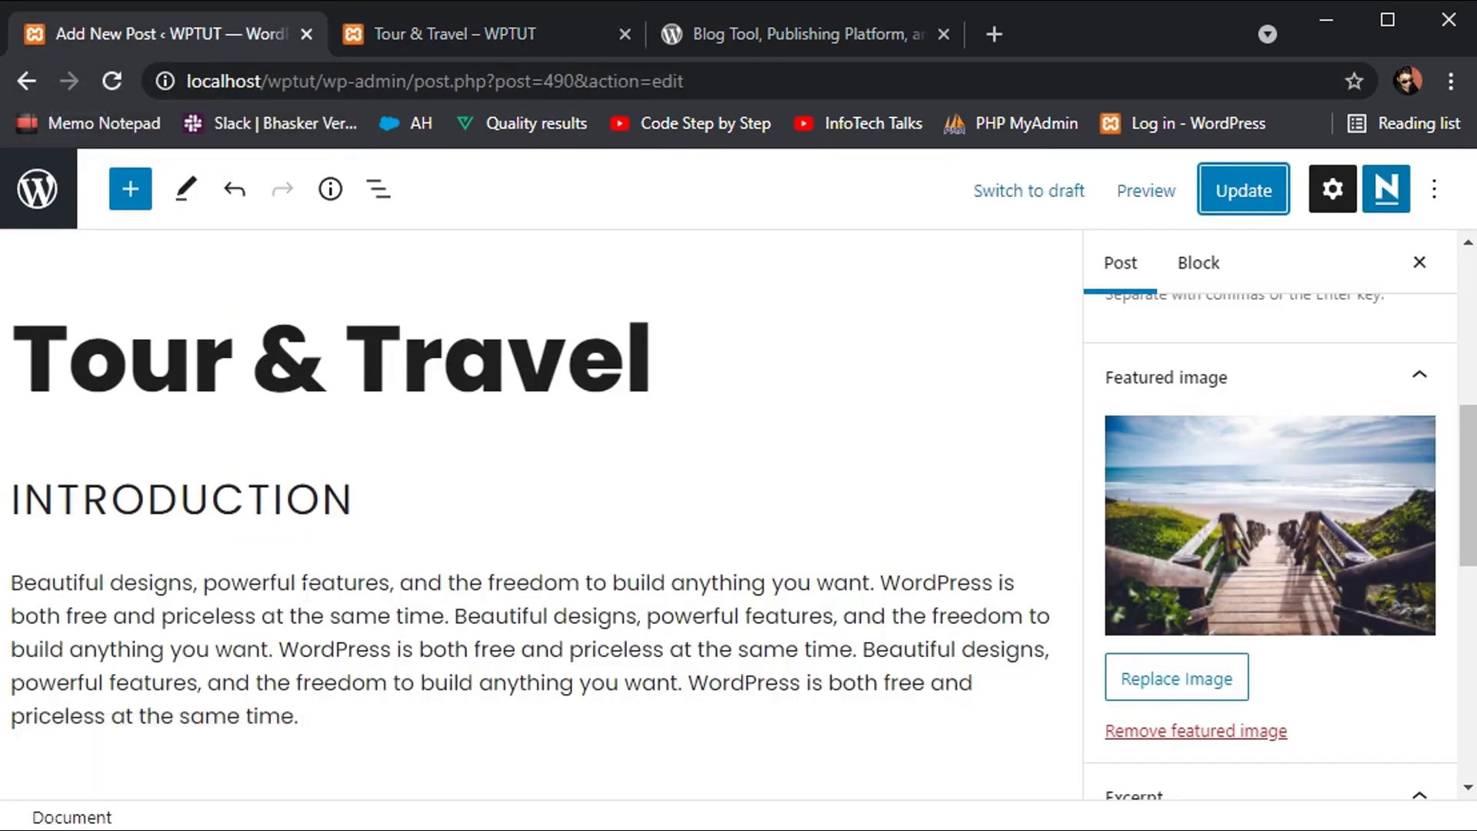
scroll(1216, 581, "down", 6)
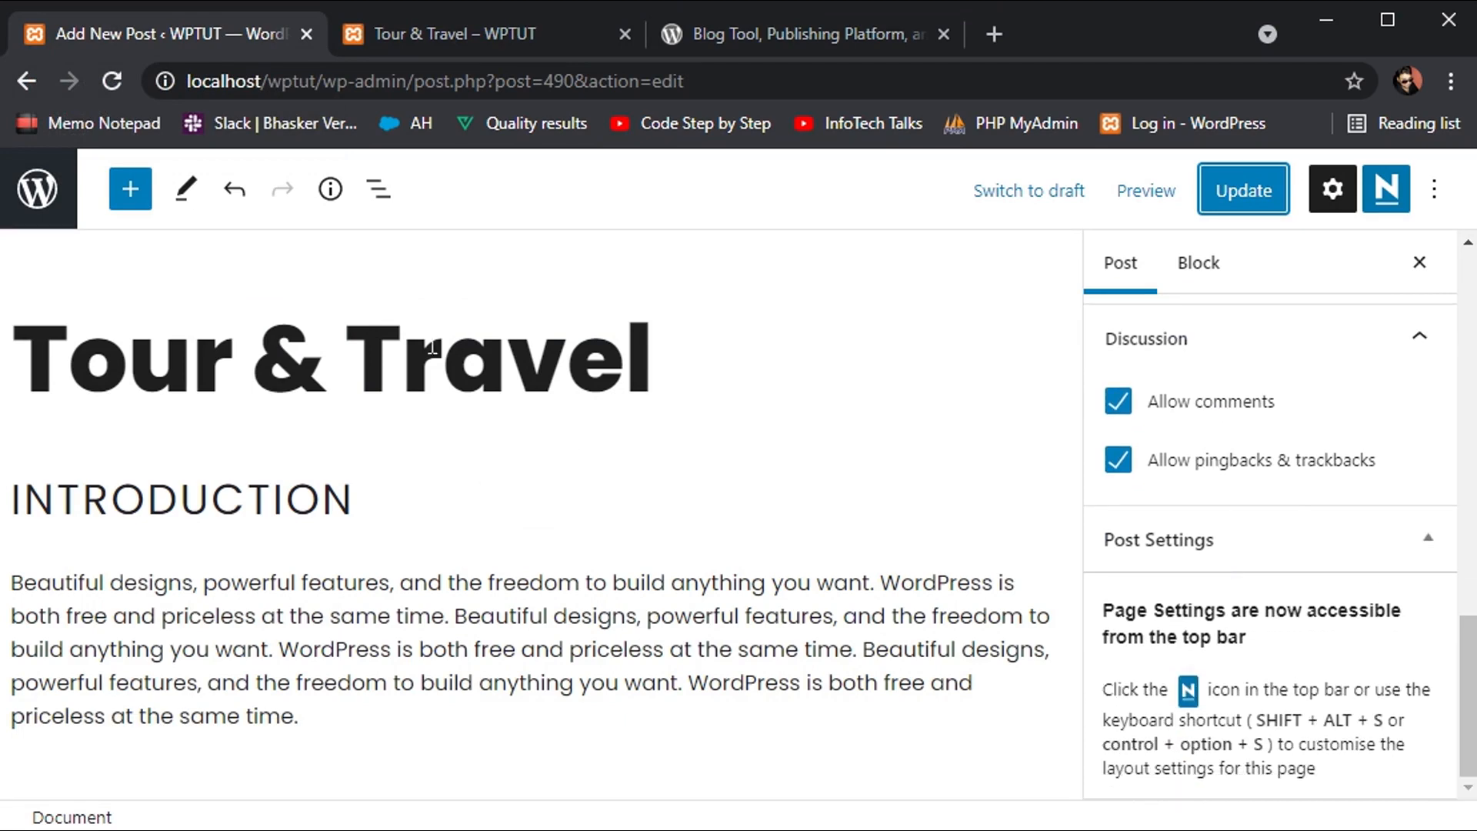
left_click(131, 189)
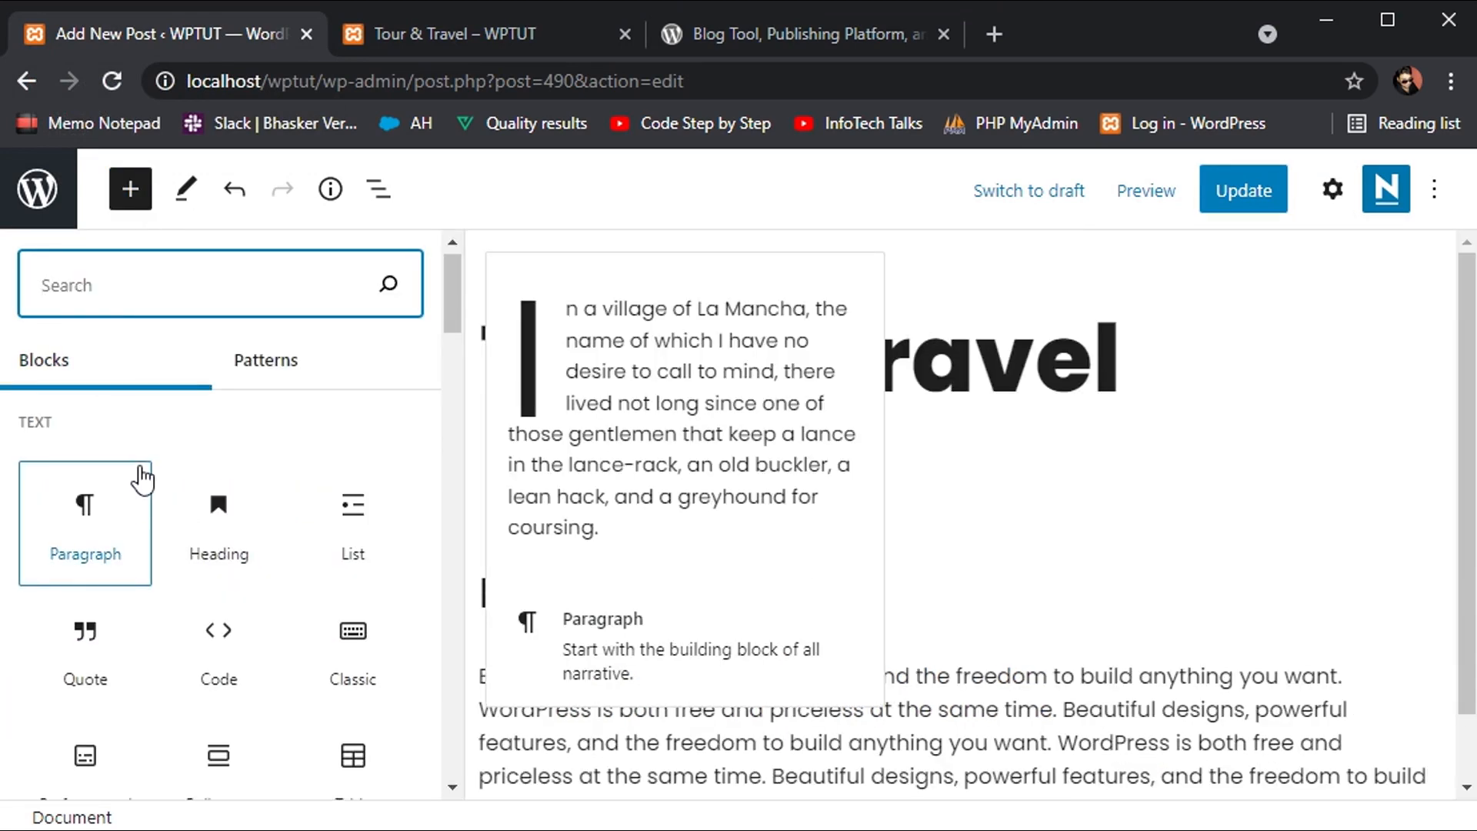
scroll(141, 479, "down", 1)
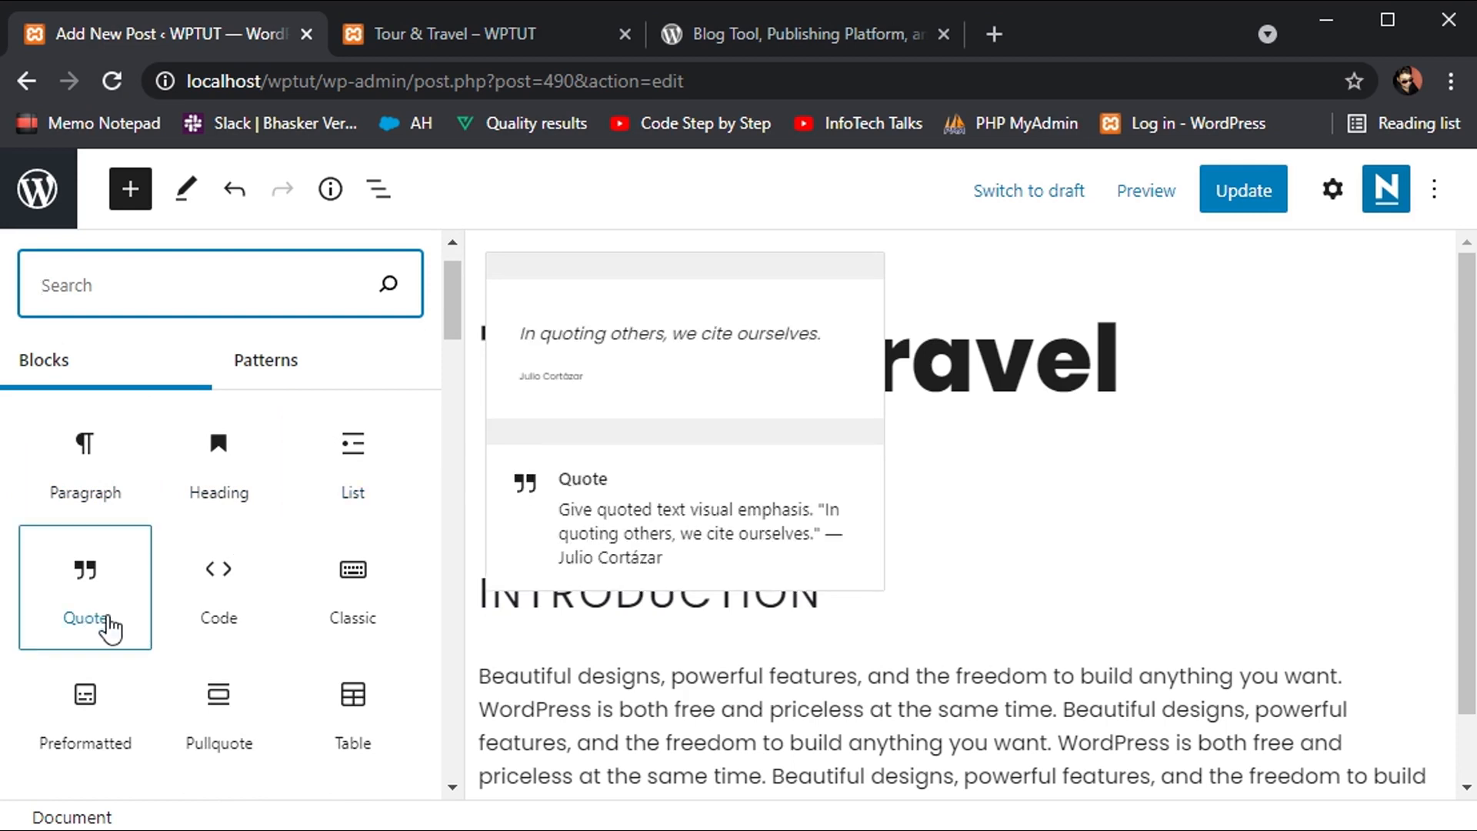
scroll(237, 622, "down", 5)
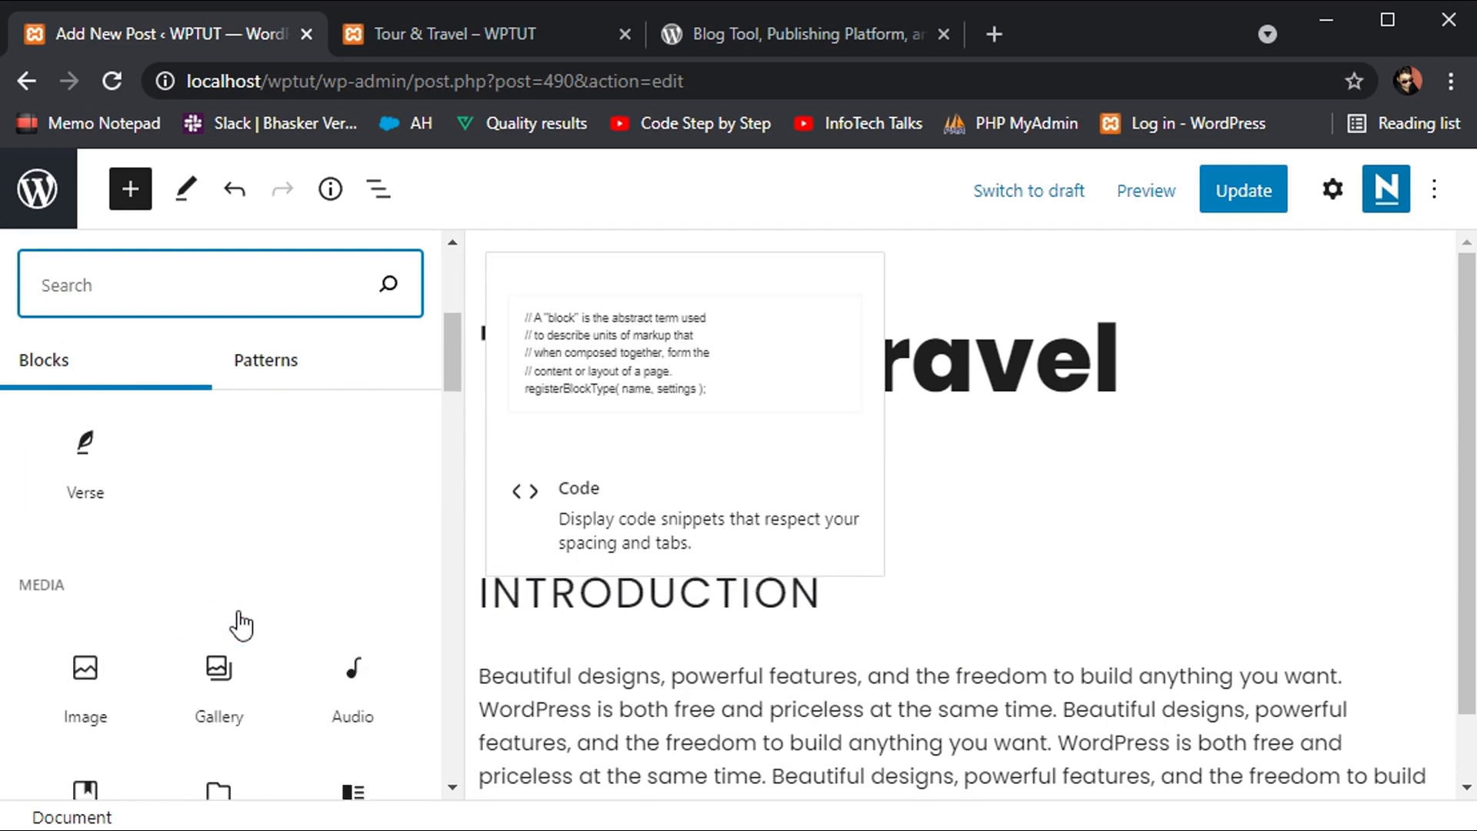
scroll(240, 624, "down", 3)
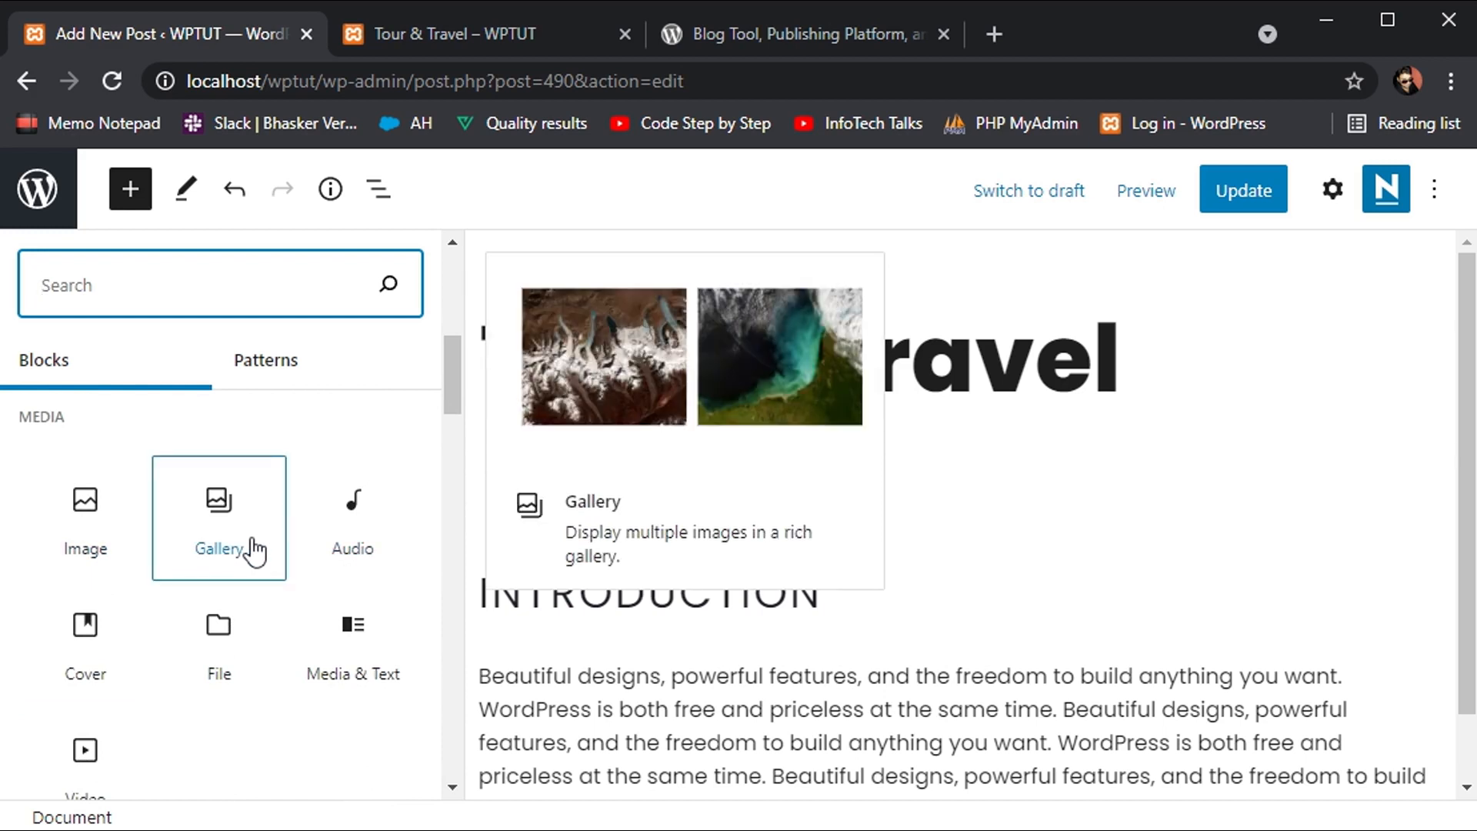
scroll(325, 637, "down", 6)
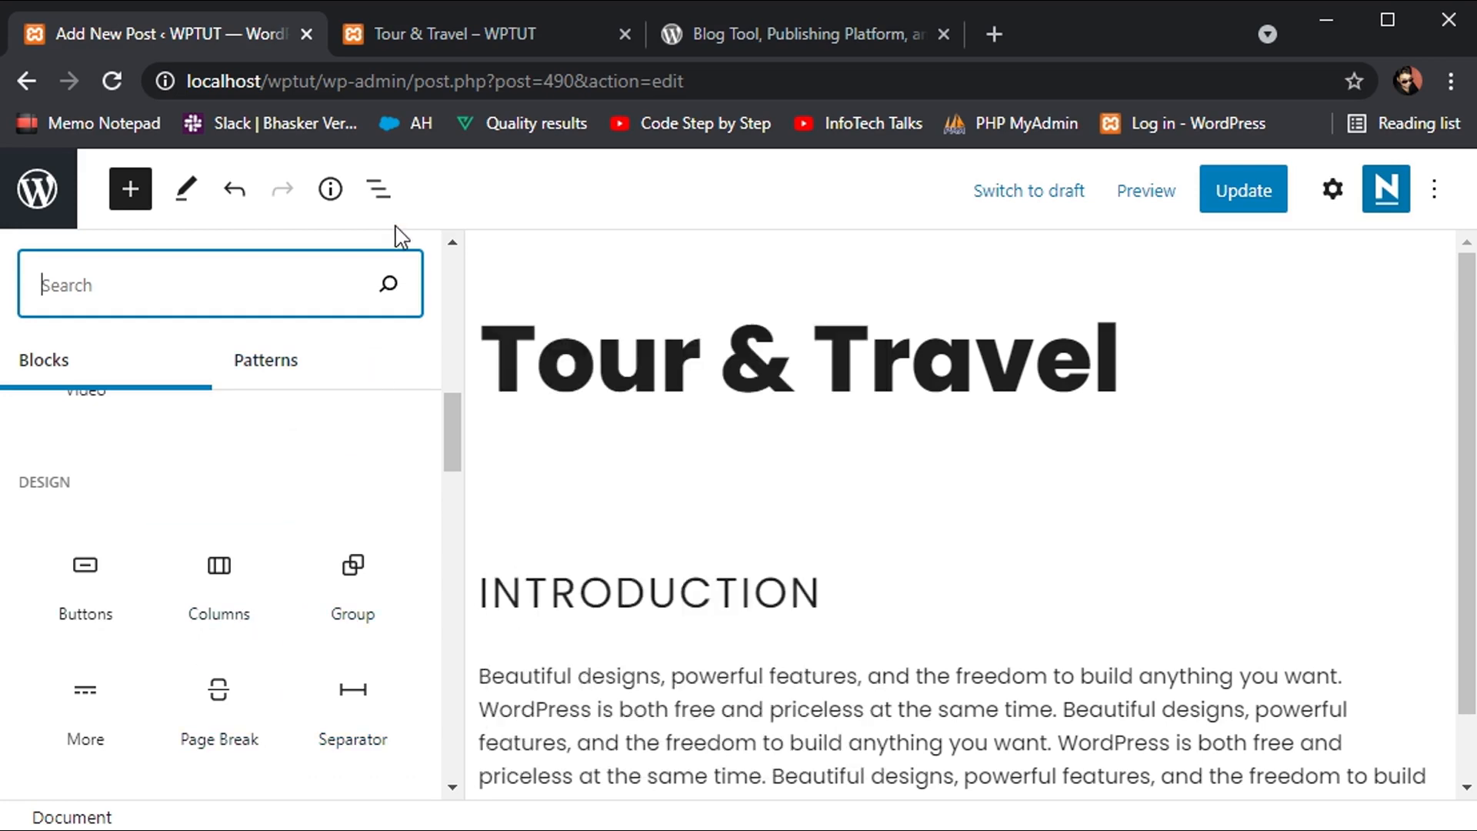
scroll(244, 459, "up", 5)
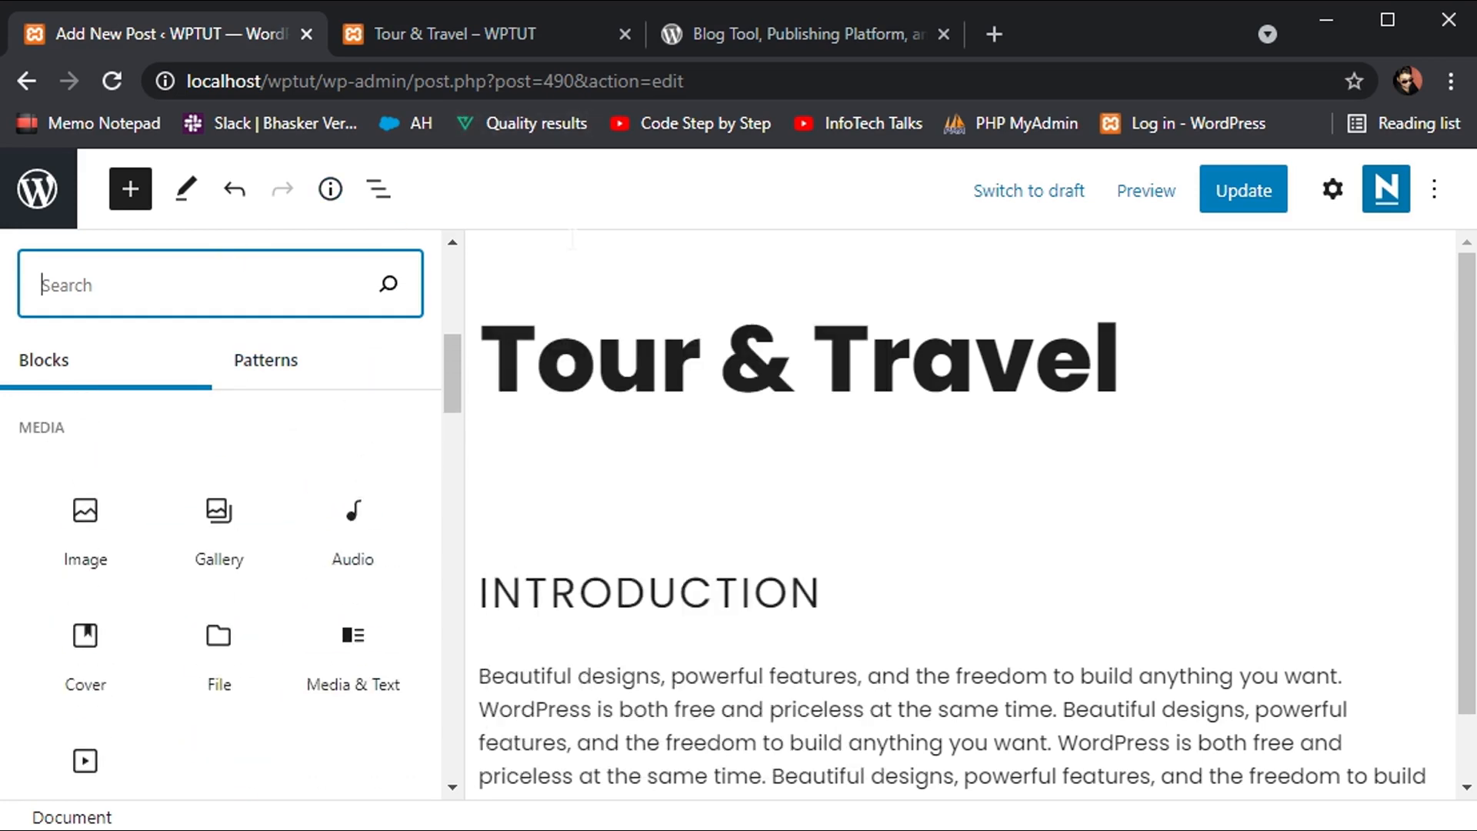
key("Escape")
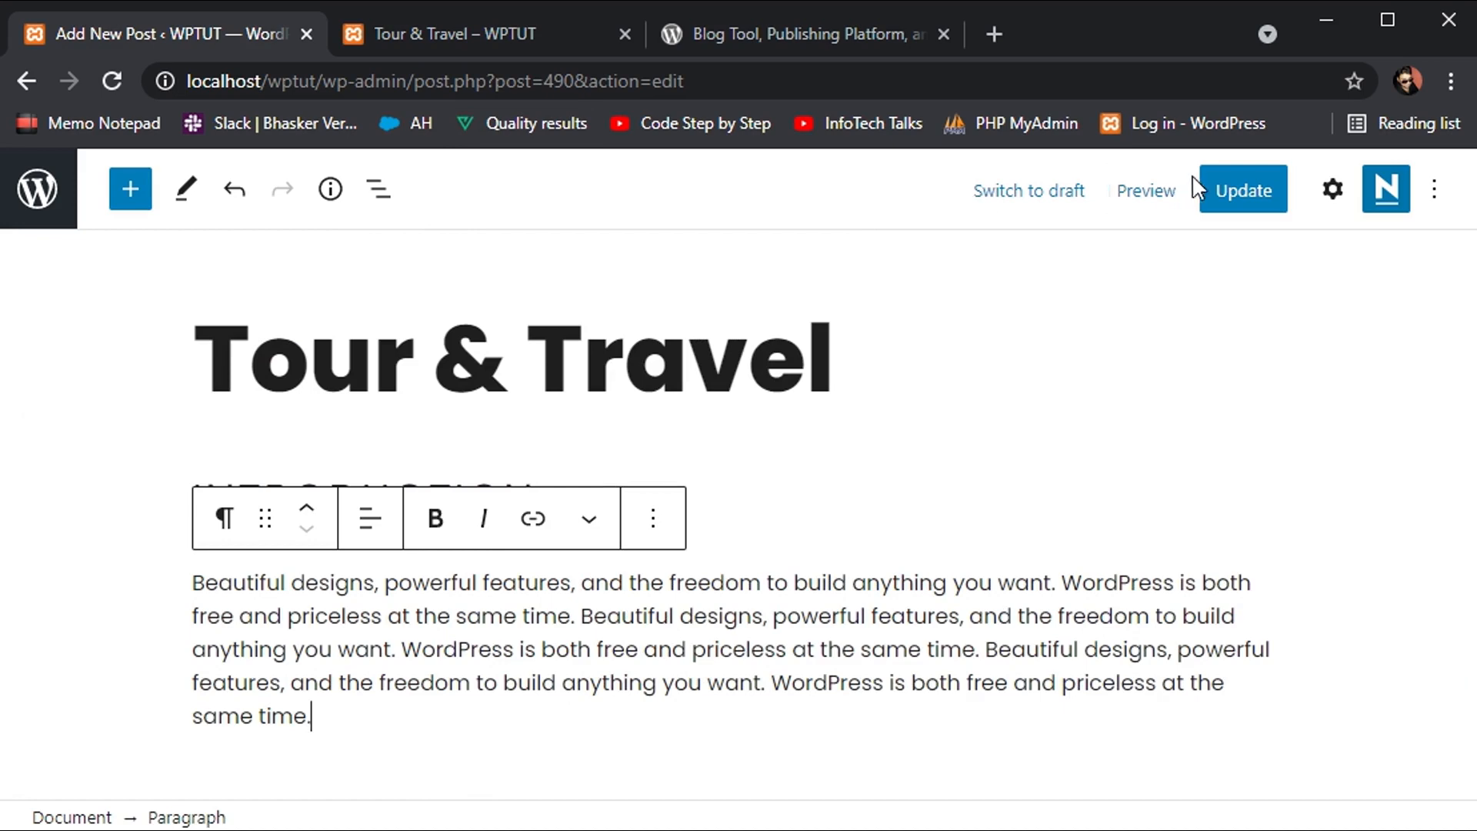
Step: Update the post and leave the editor for the list of all posts
left_click(1220, 190)
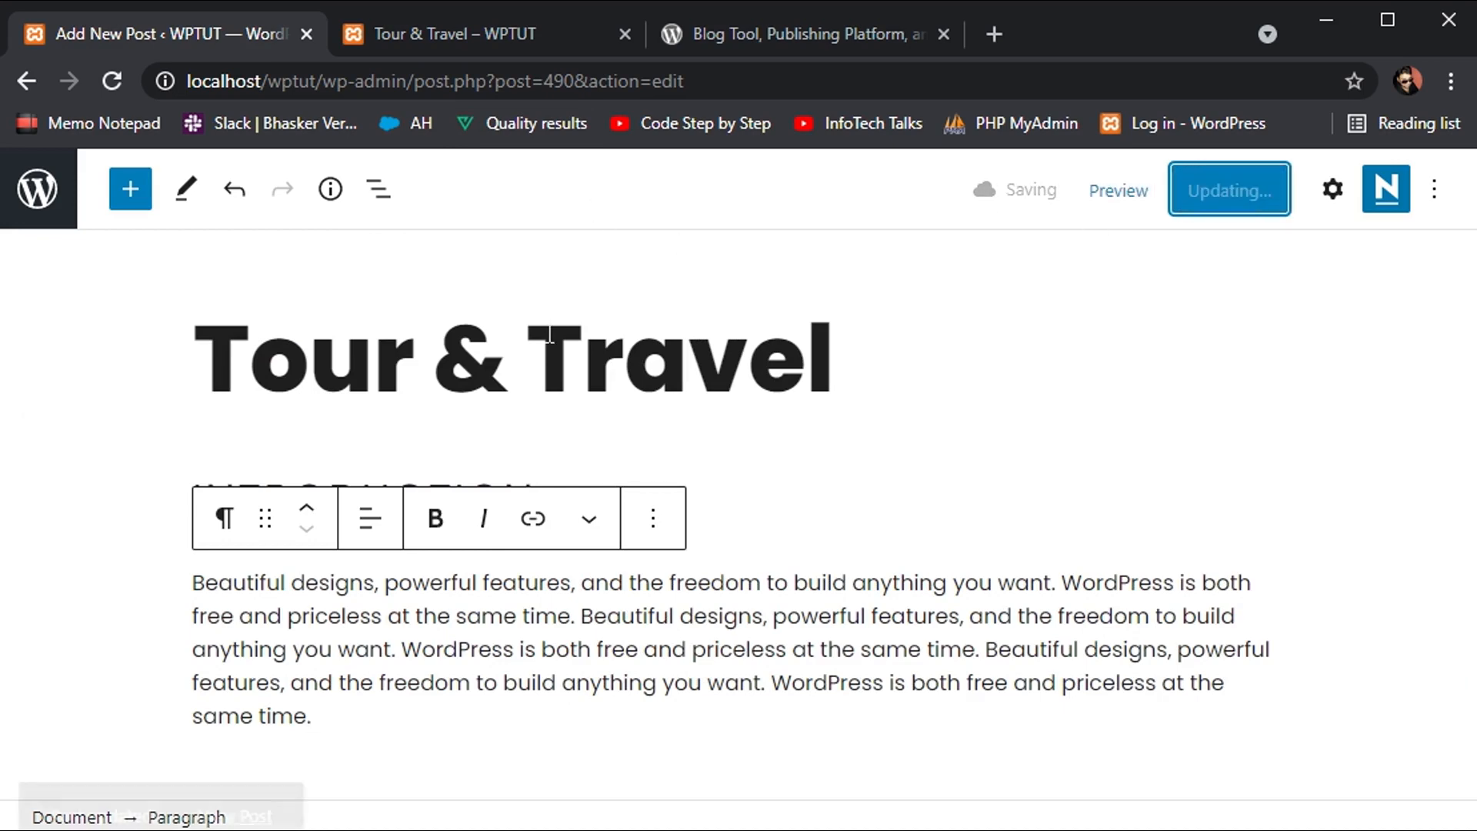
left_click(467, 20)
left_click(222, 38)
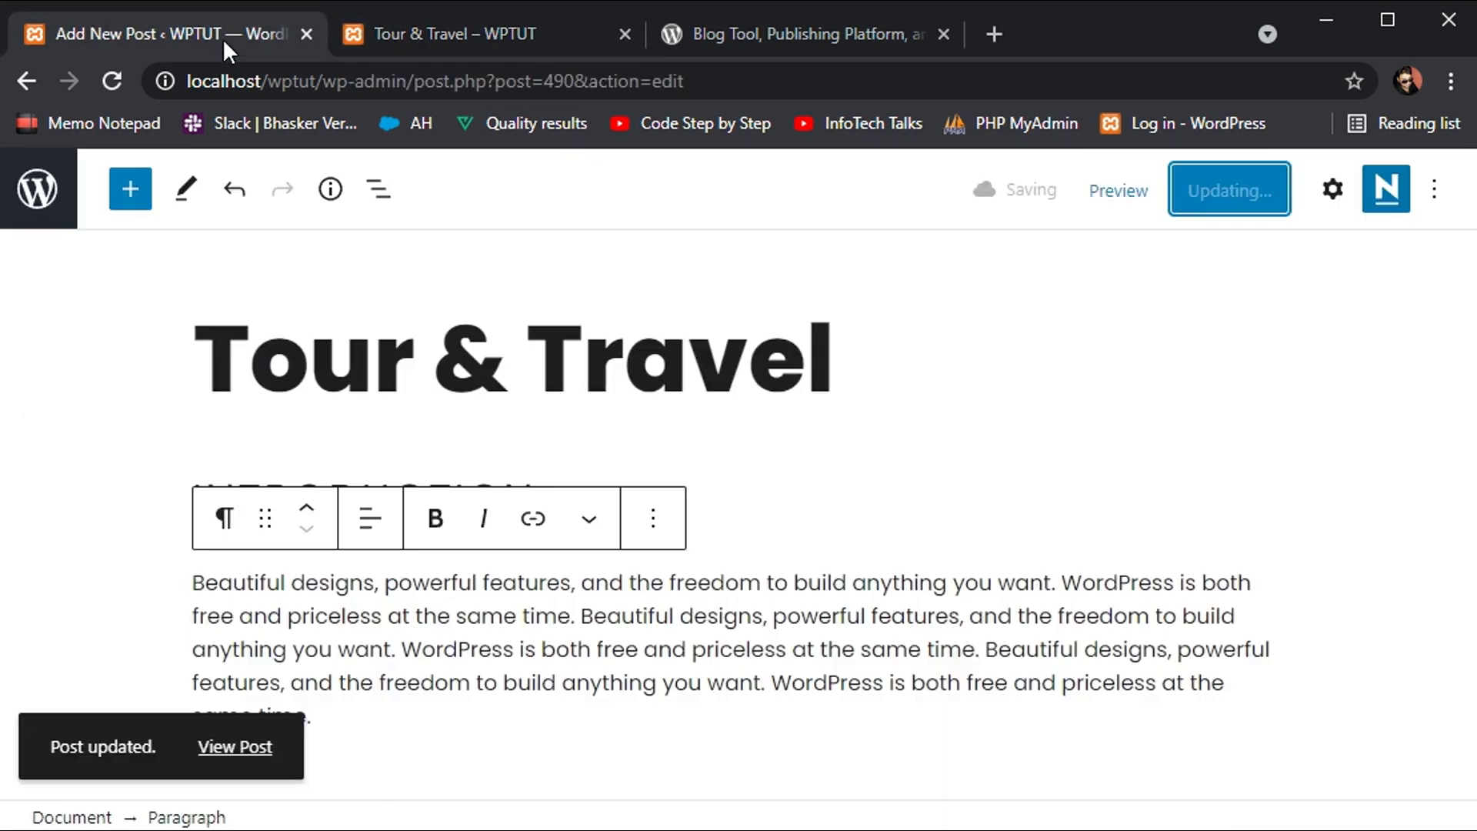
left_click(39, 193)
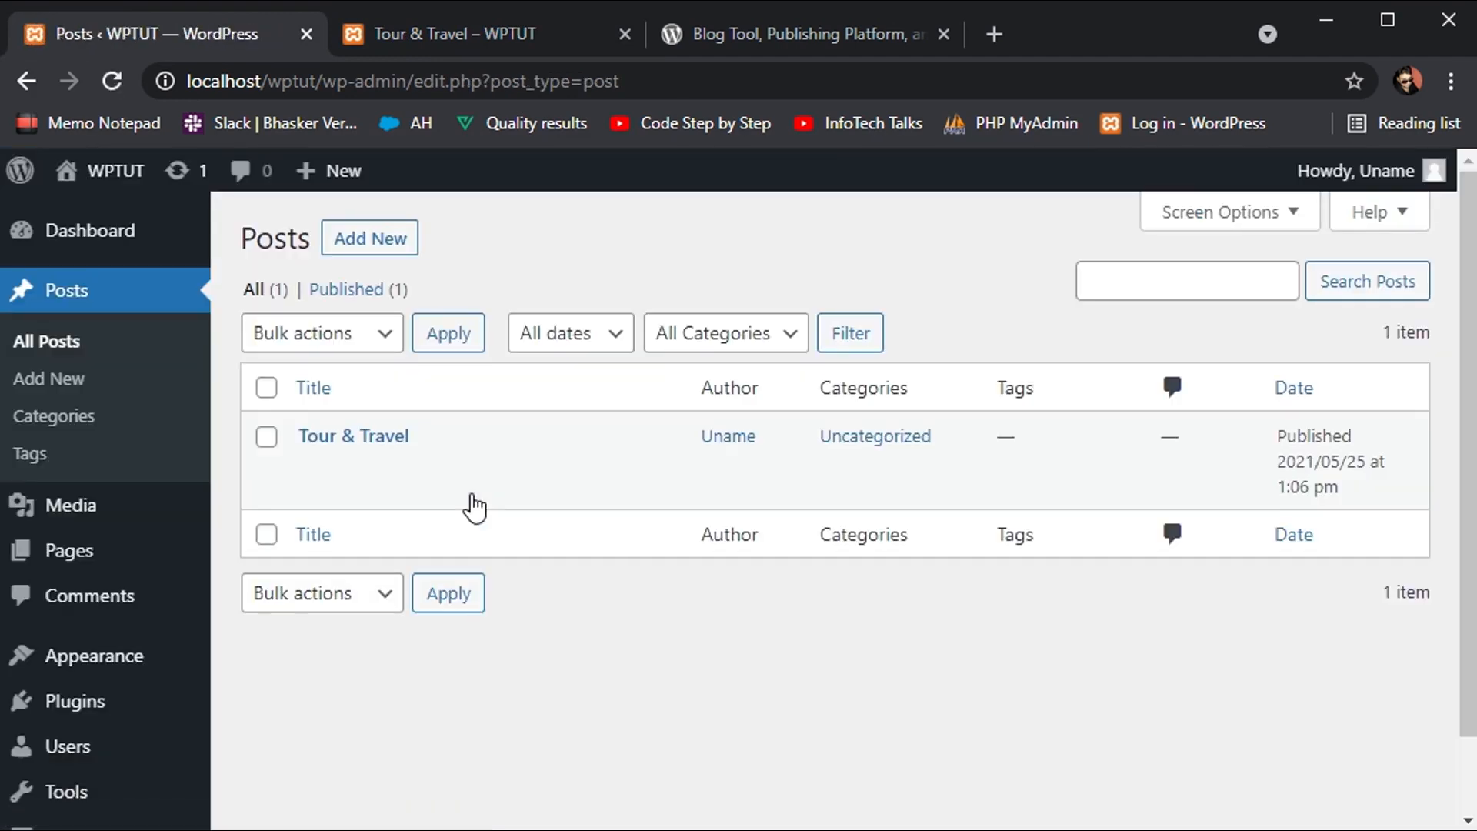
mouse_move(327, 448)
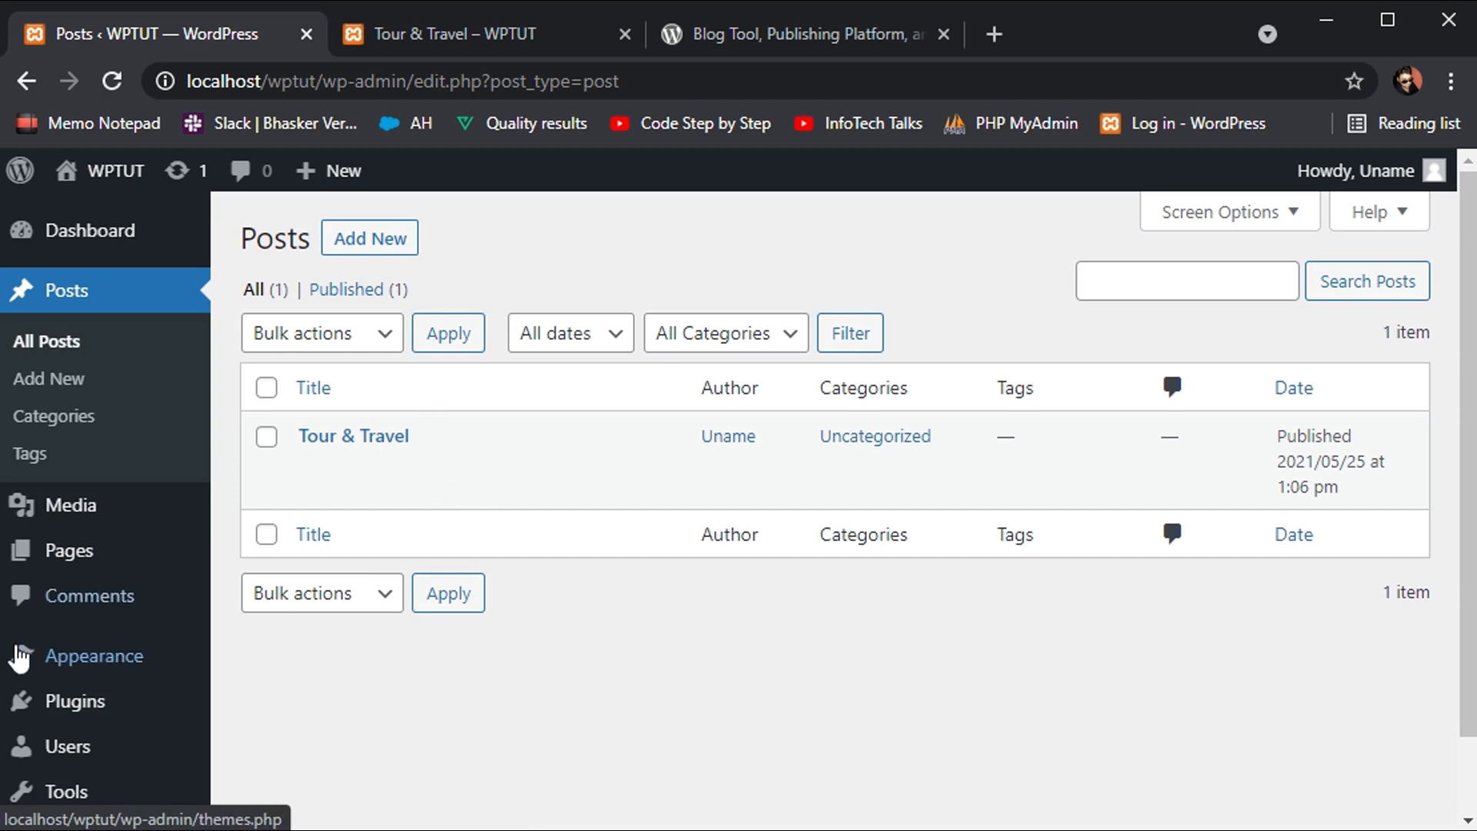
Step: Activate the Twenty Nineteen theme from the installed themes
mouse_move(117, 669)
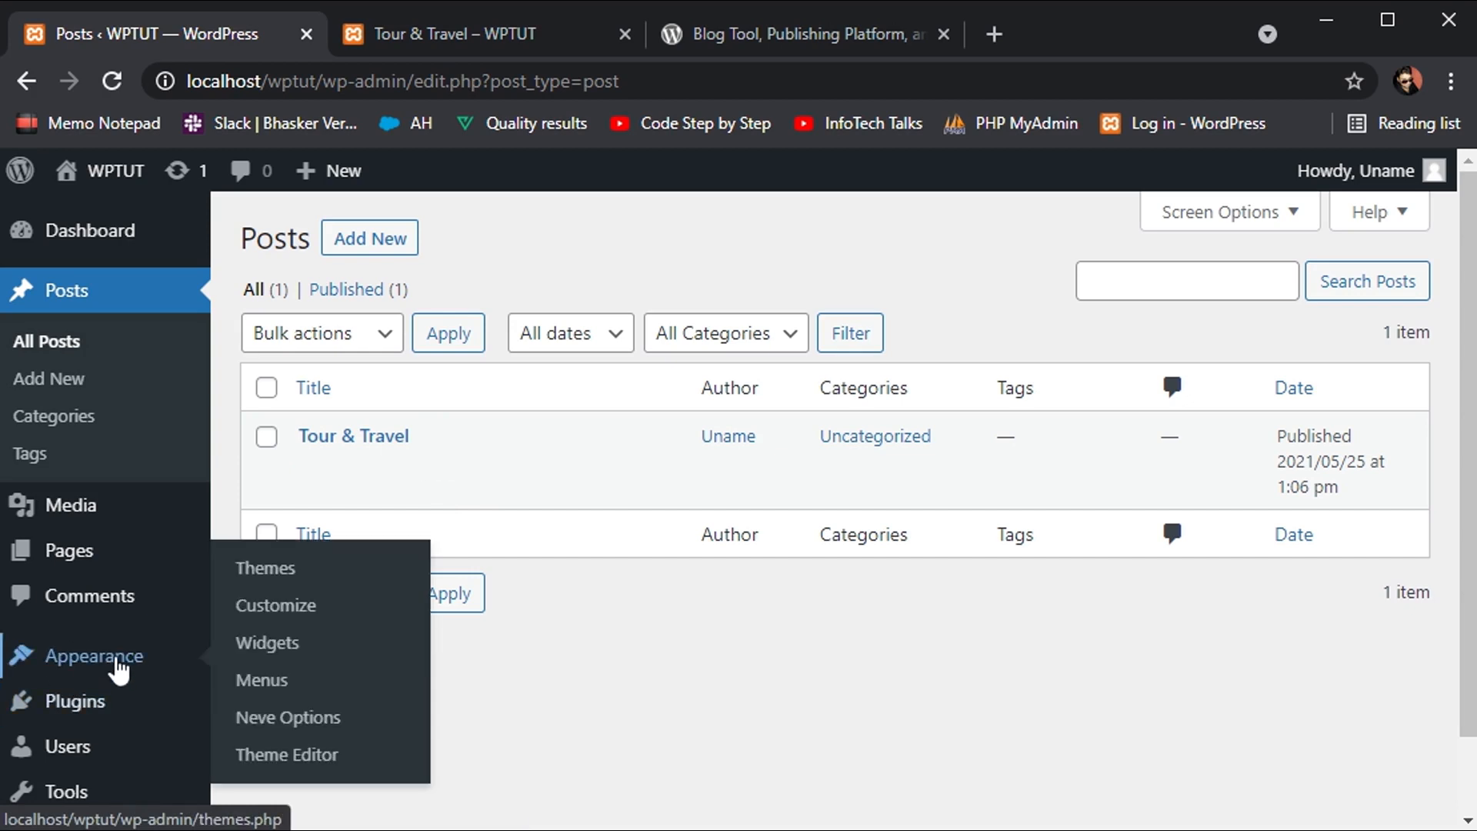
left_click(293, 576)
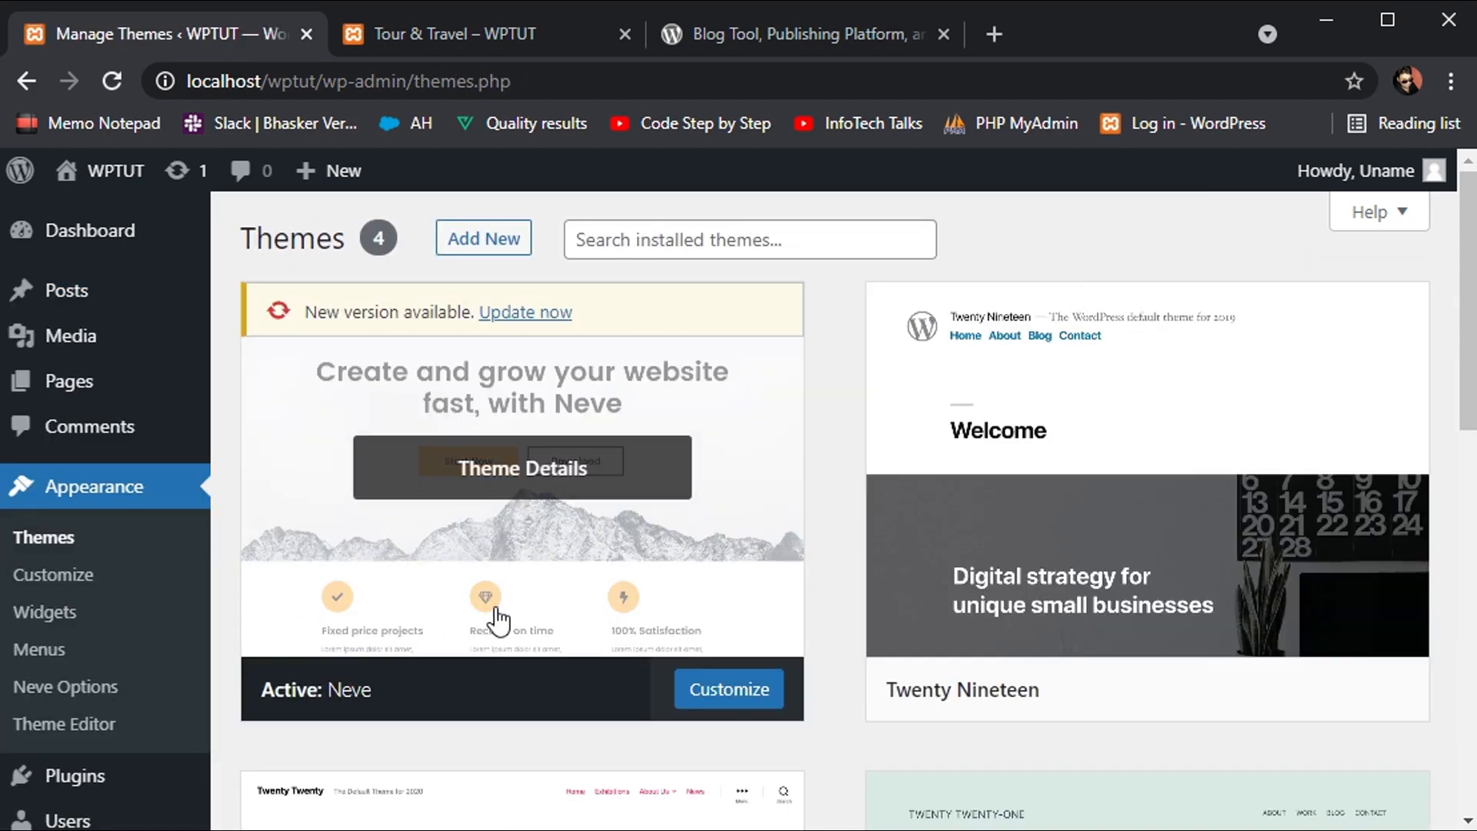
scroll(1152, 610, "down", 2)
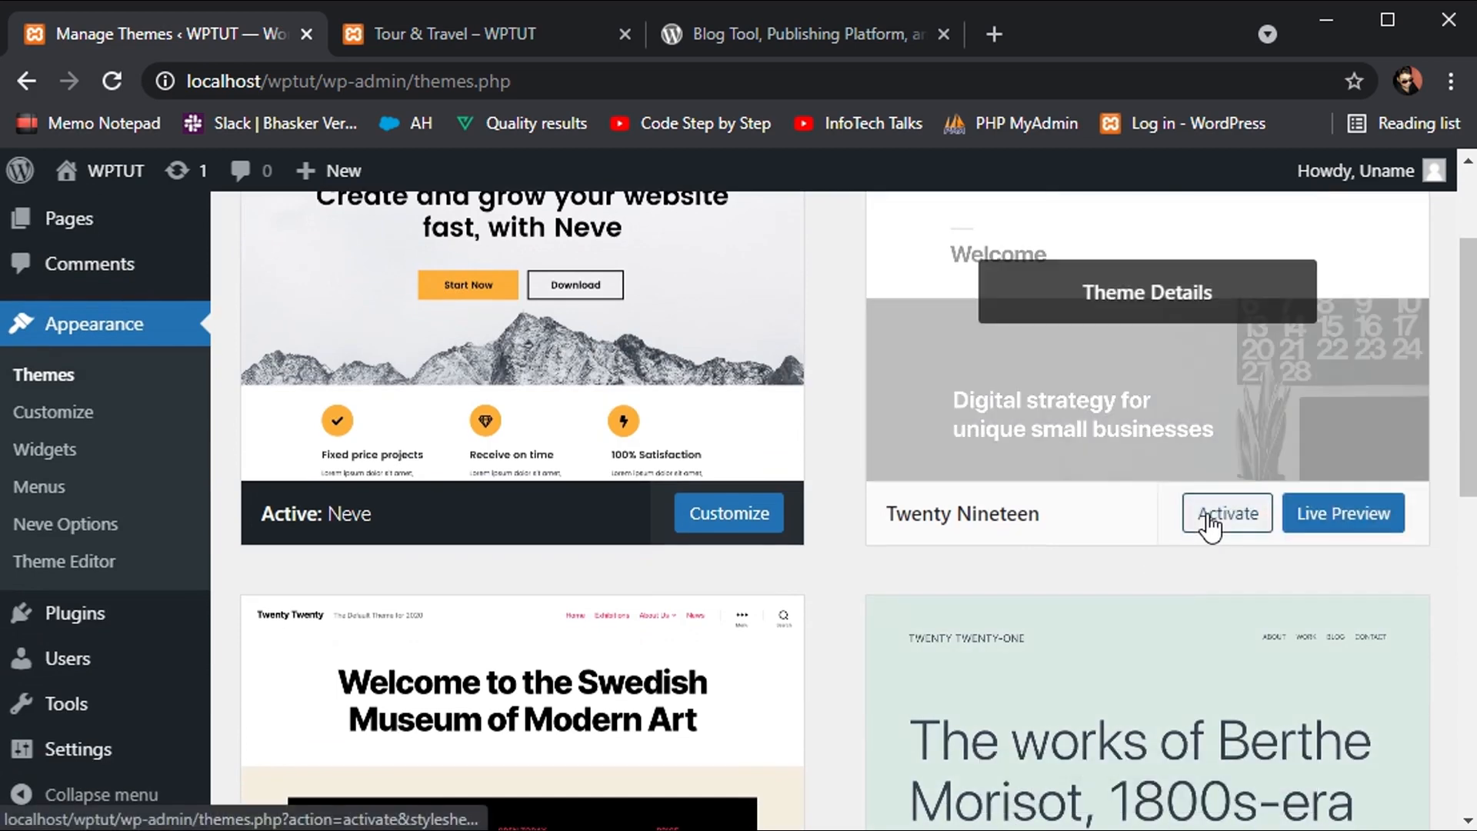
left_click(1208, 519)
scroll(1211, 527, "up", 2)
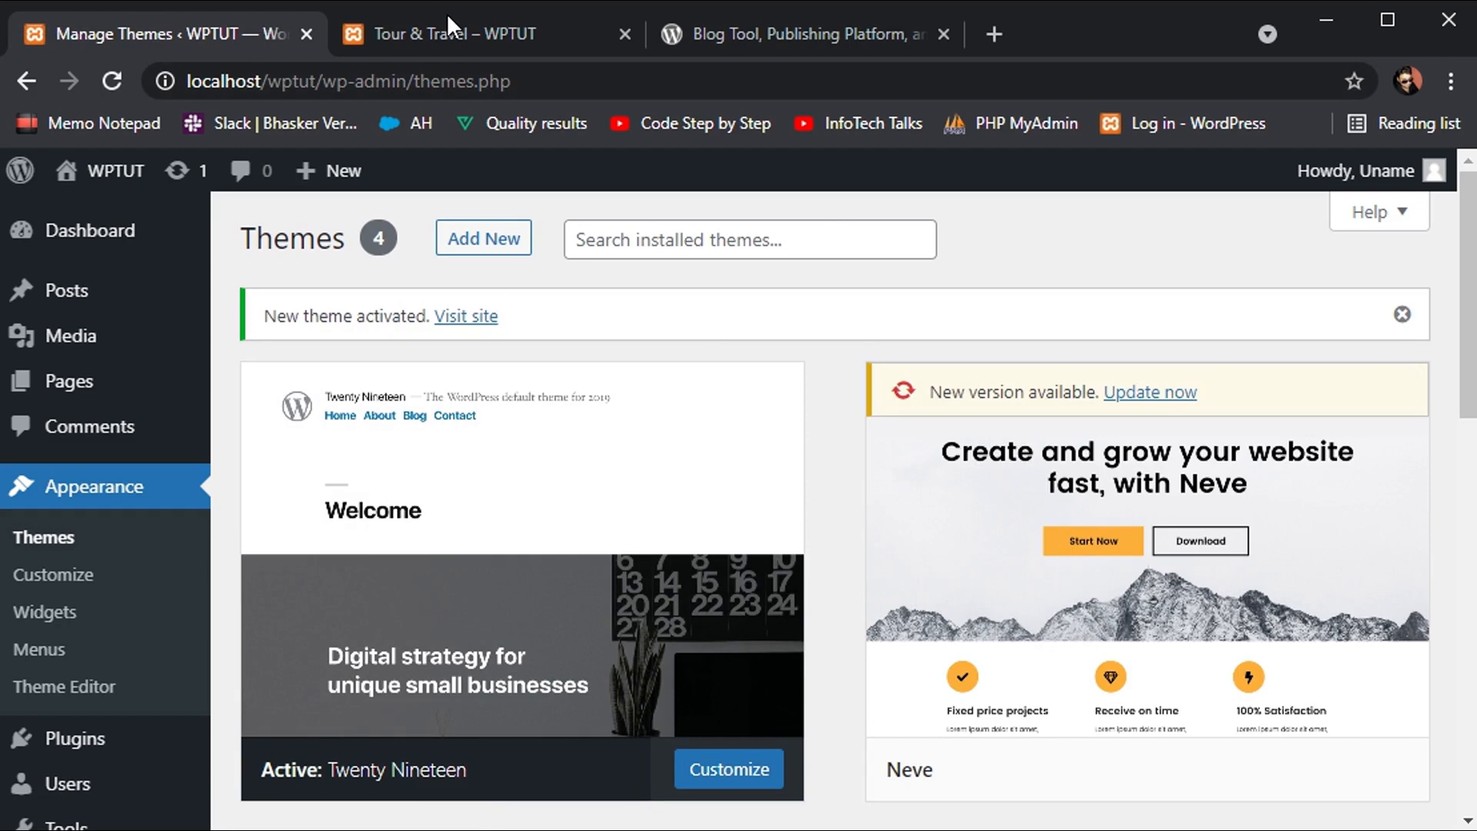
Step: Open the live site's WPTUT home page and look through it in the newly activated theme
left_click(488, 33)
left_click(75, 258)
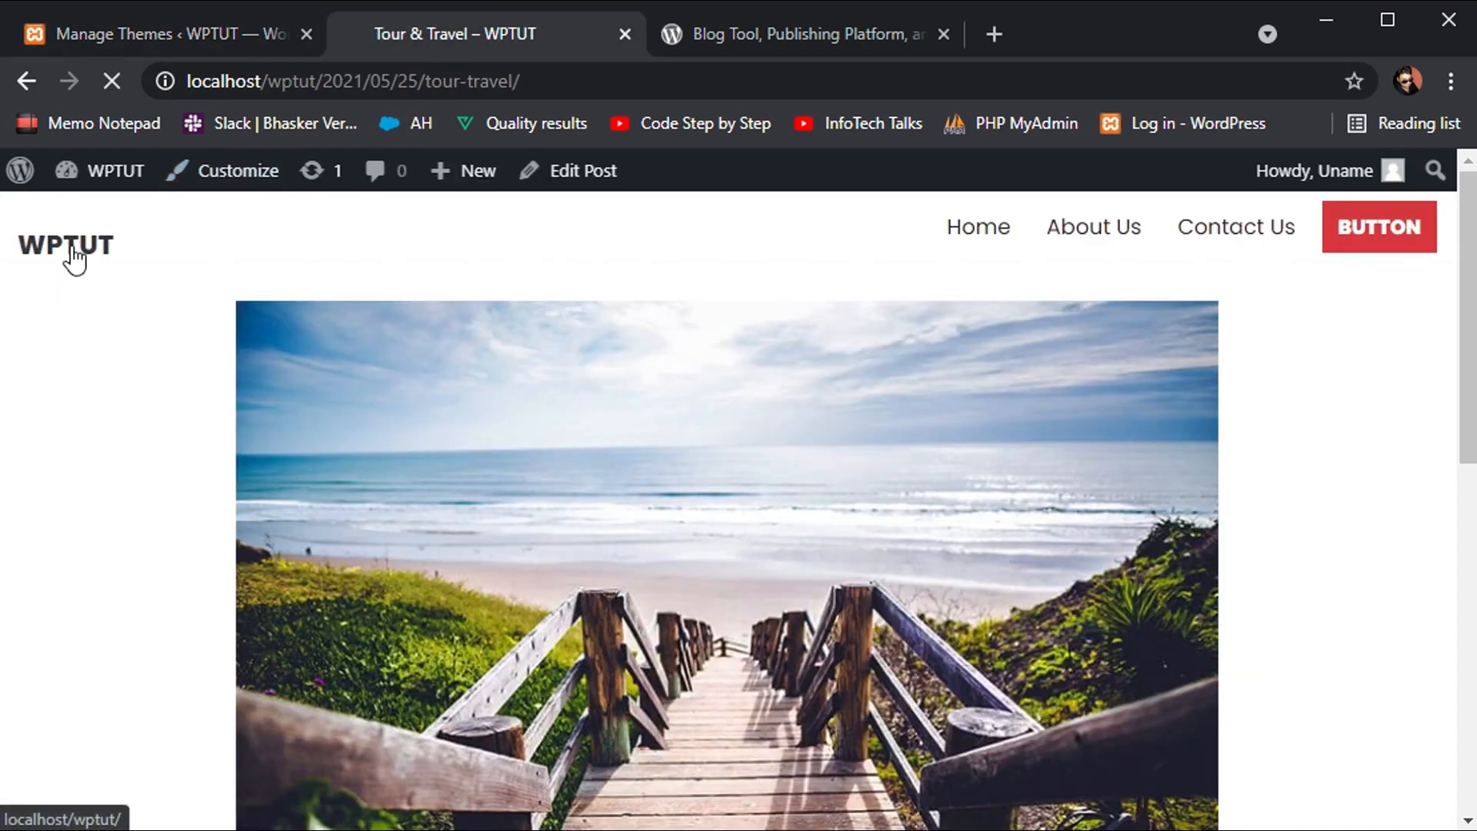
scroll(521, 365, "down", 15)
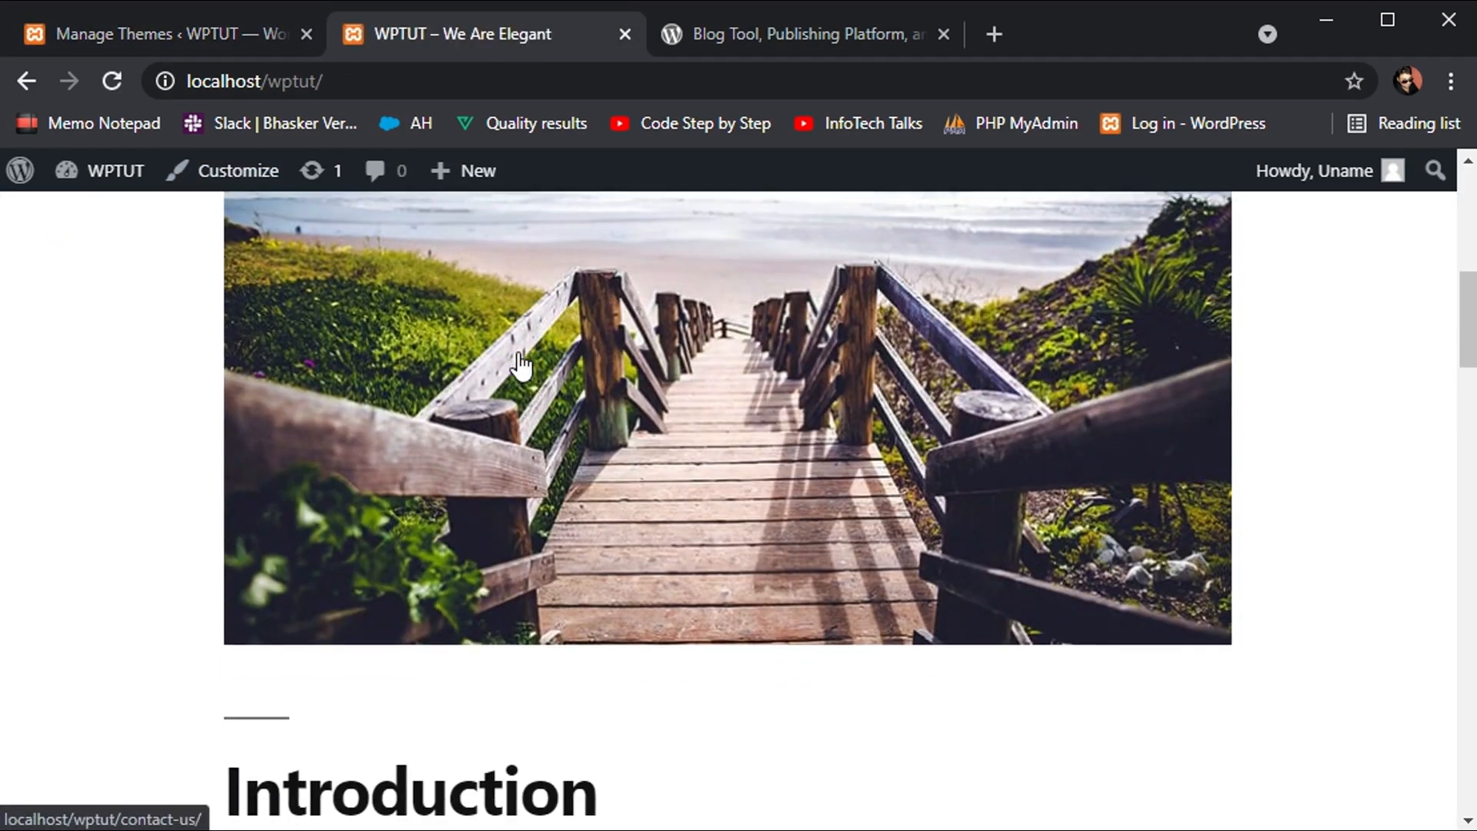
Step: Look over the live home page and open the Tour & Travel post to examine its header image and content in the current theme
scroll(520, 355, "up", 15)
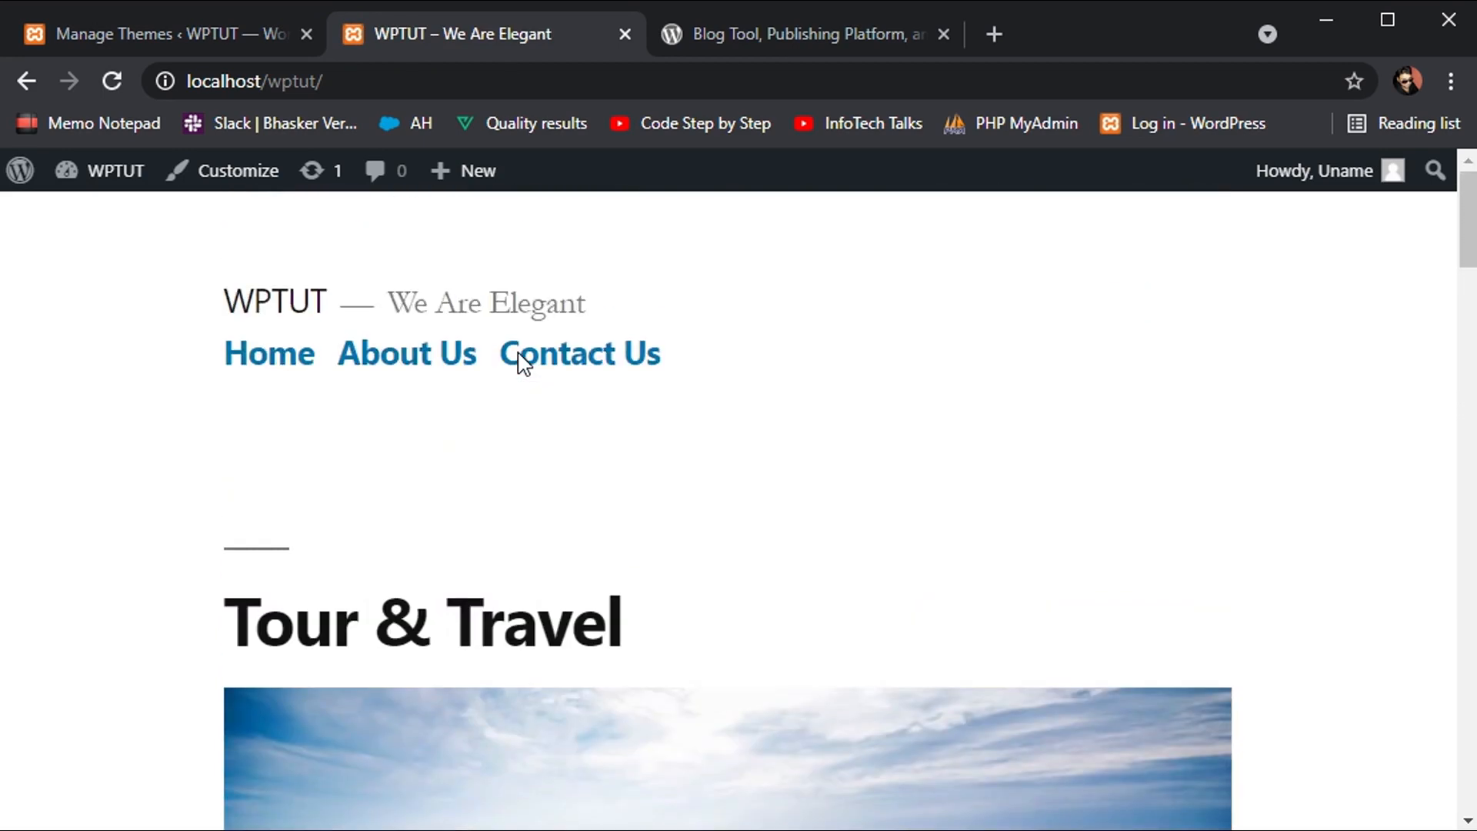
scroll(521, 361, "down", 8)
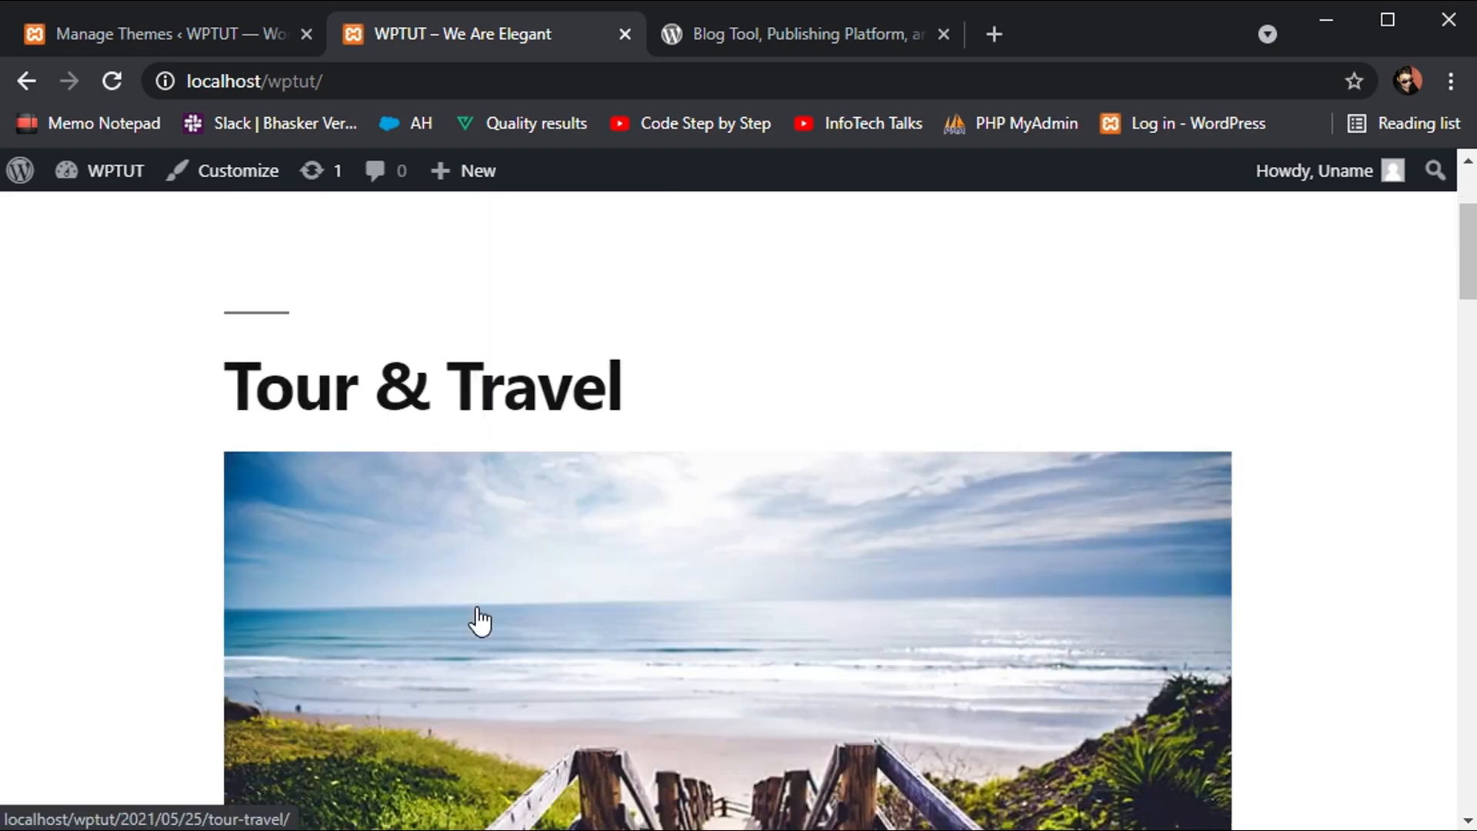
scroll(461, 539, "down", 3)
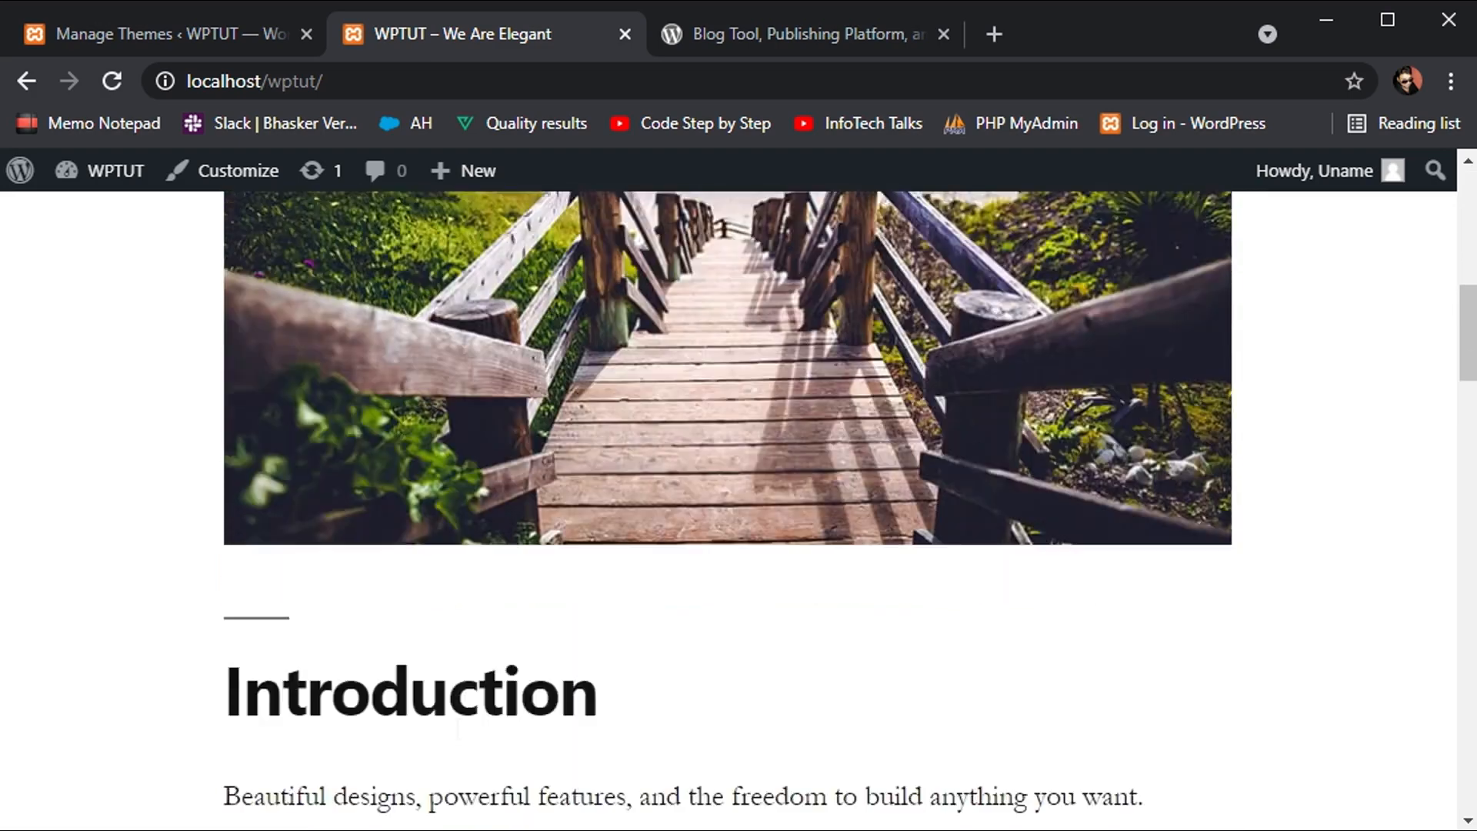
scroll(462, 580, "up", 8)
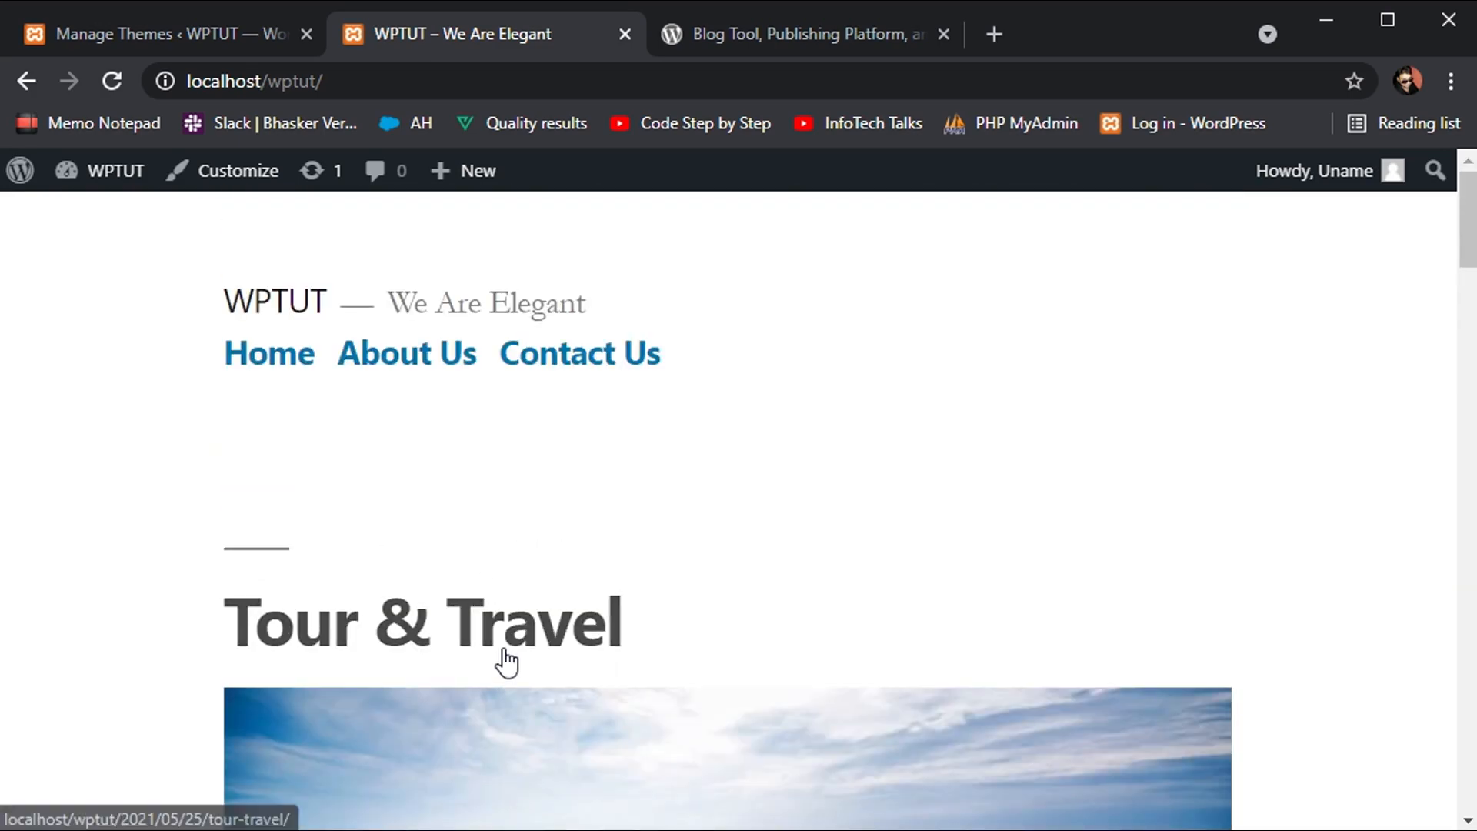
scroll(496, 757, "down", 5)
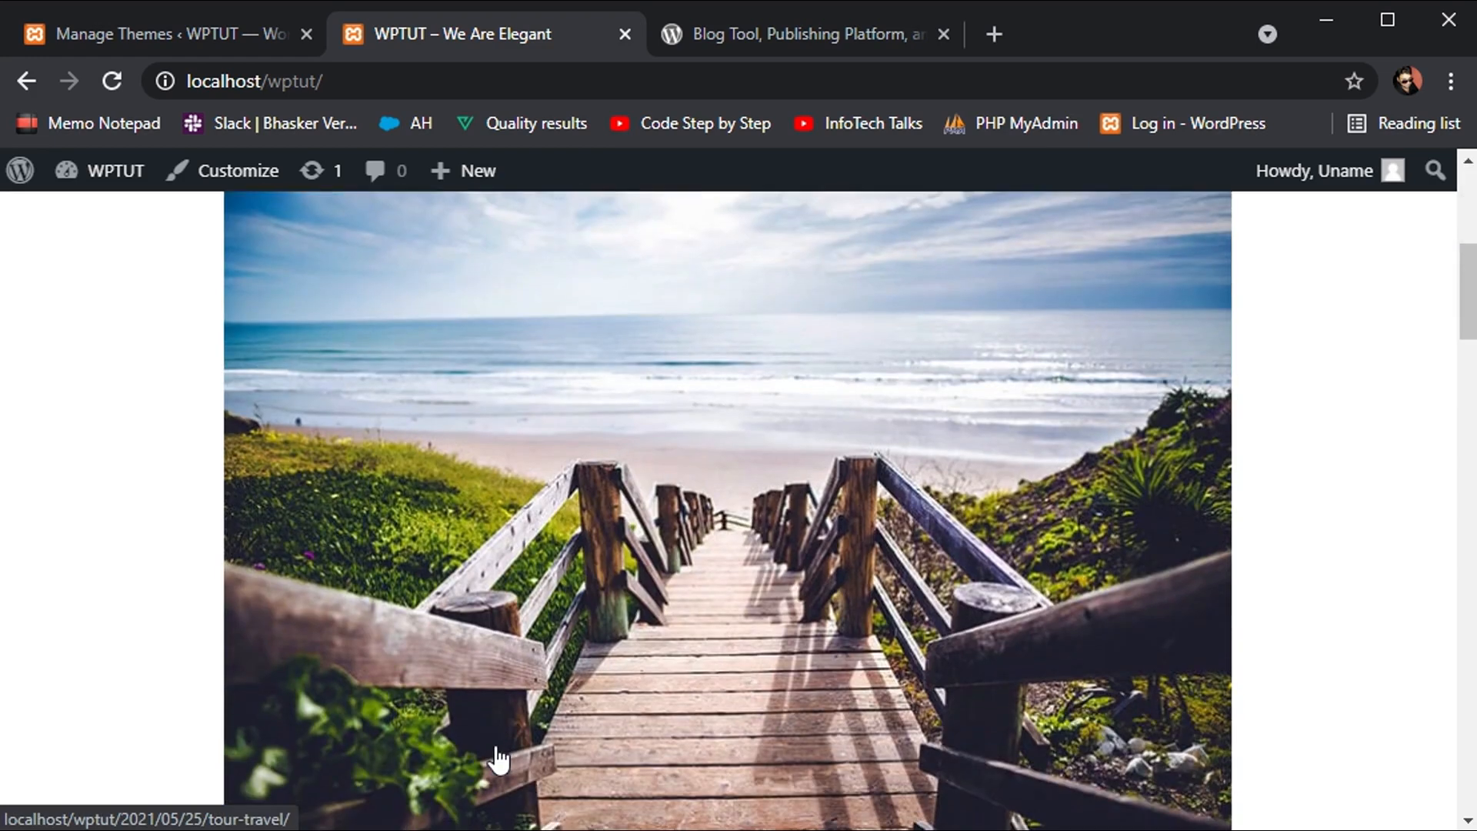
left_click(485, 454)
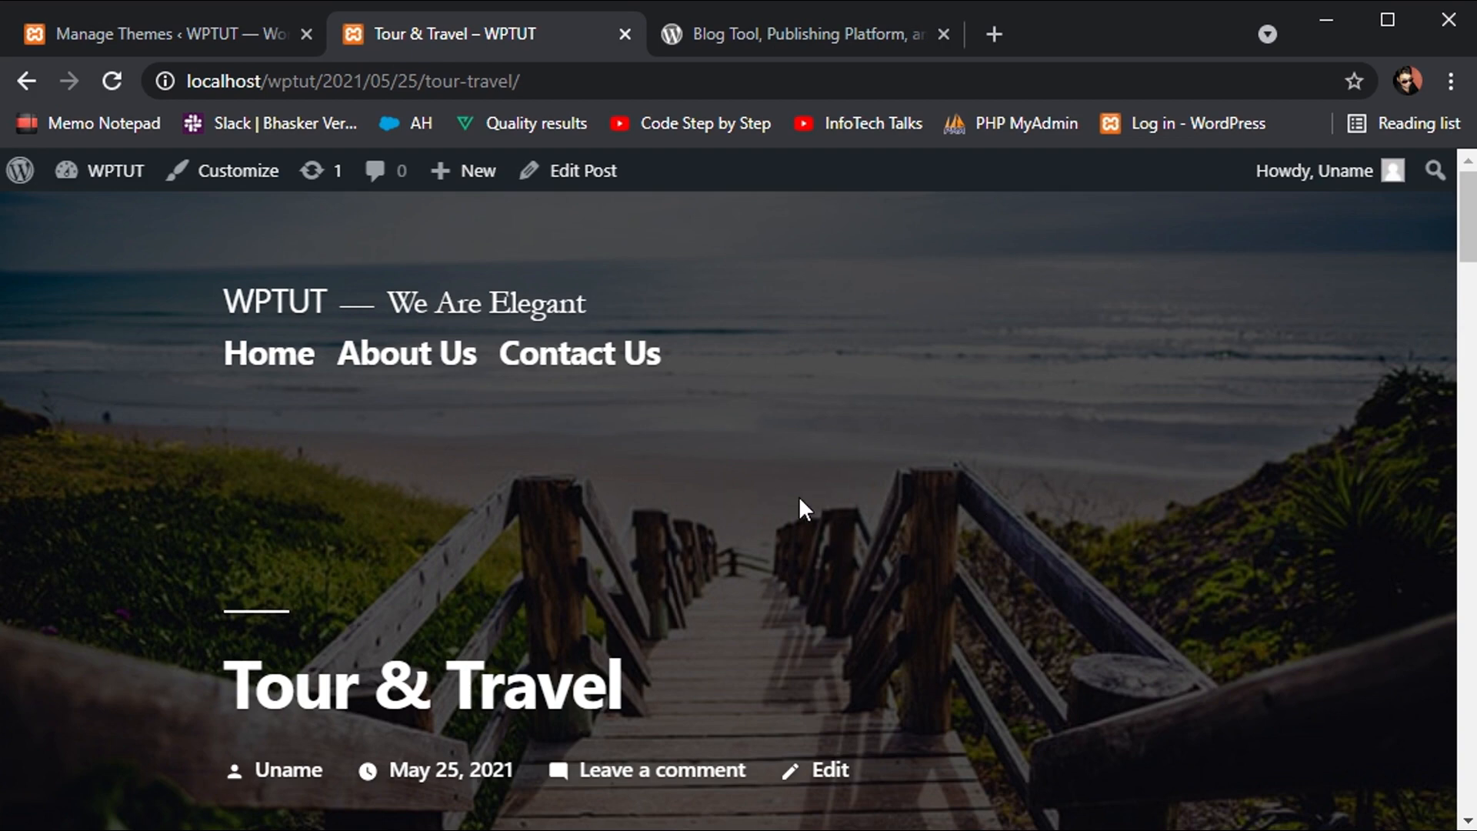
scroll(800, 508, "down", 3)
scroll(332, 413, "up", 3)
scroll(600, 491, "down", 10)
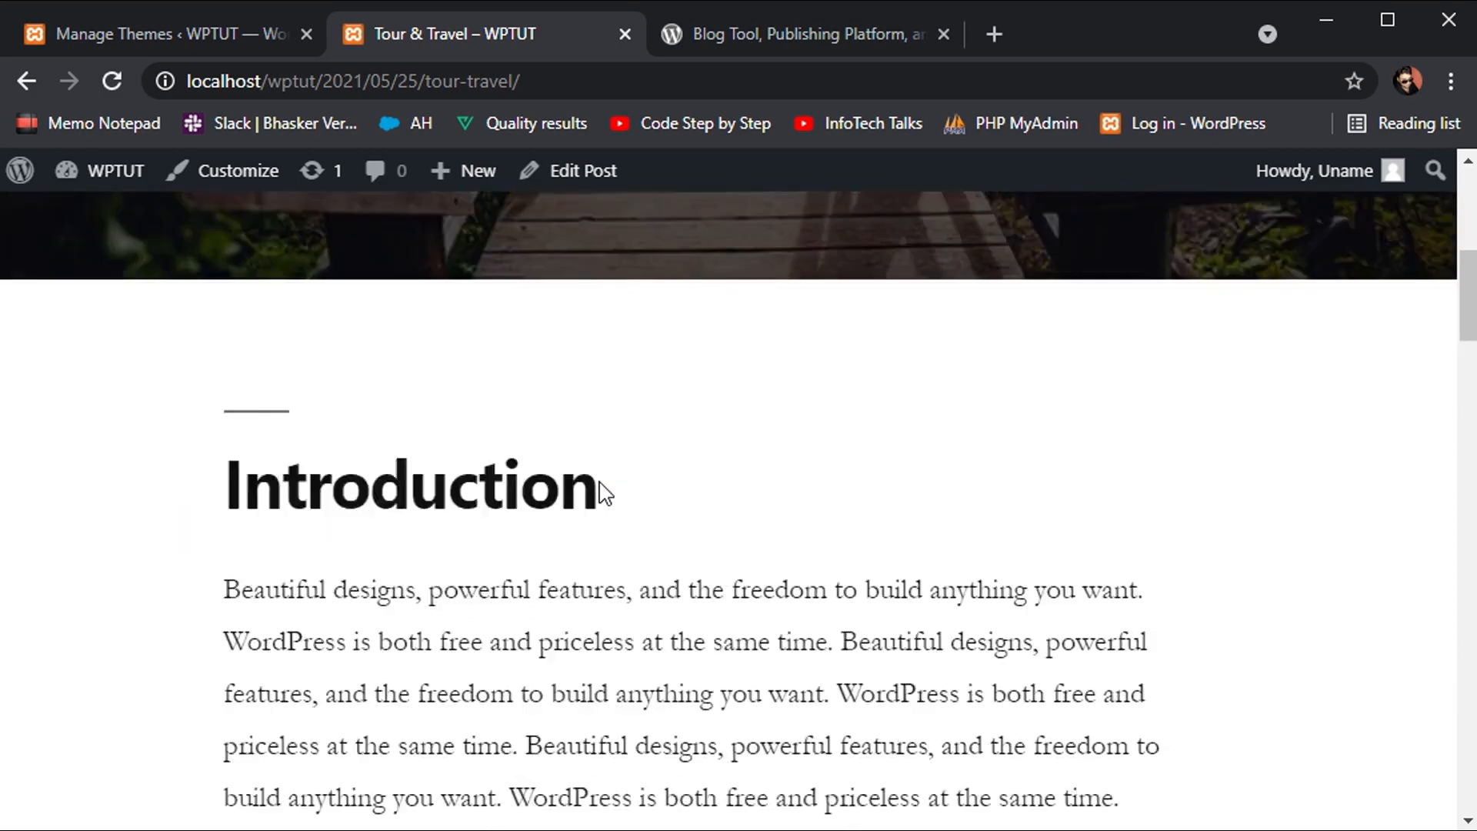
triple_click(518, 456)
scroll(519, 457, "up", 4)
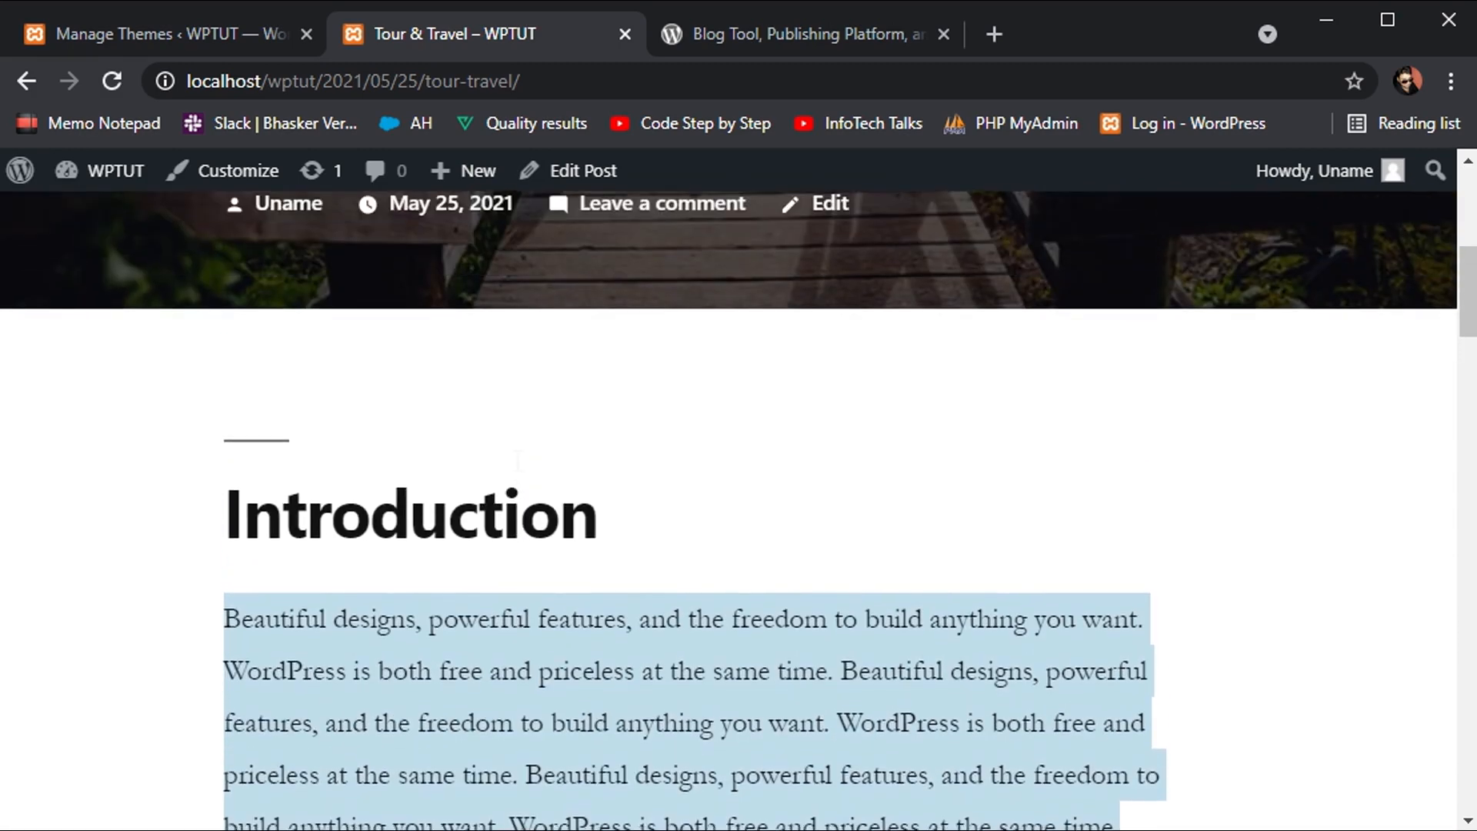
Step: Activate the Neve theme from the installed themes
left_click(231, 31)
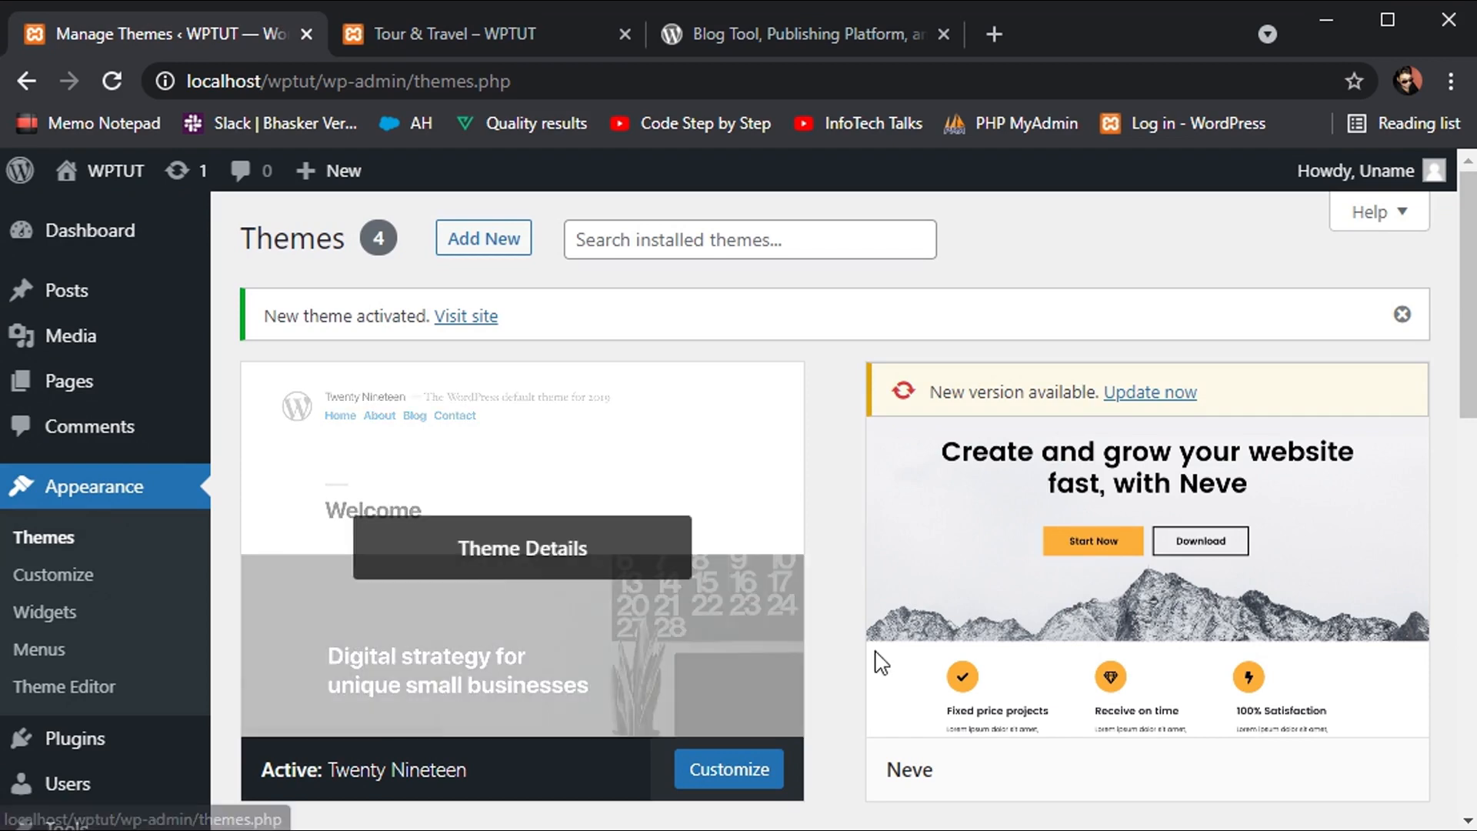
mouse_move(1121, 715)
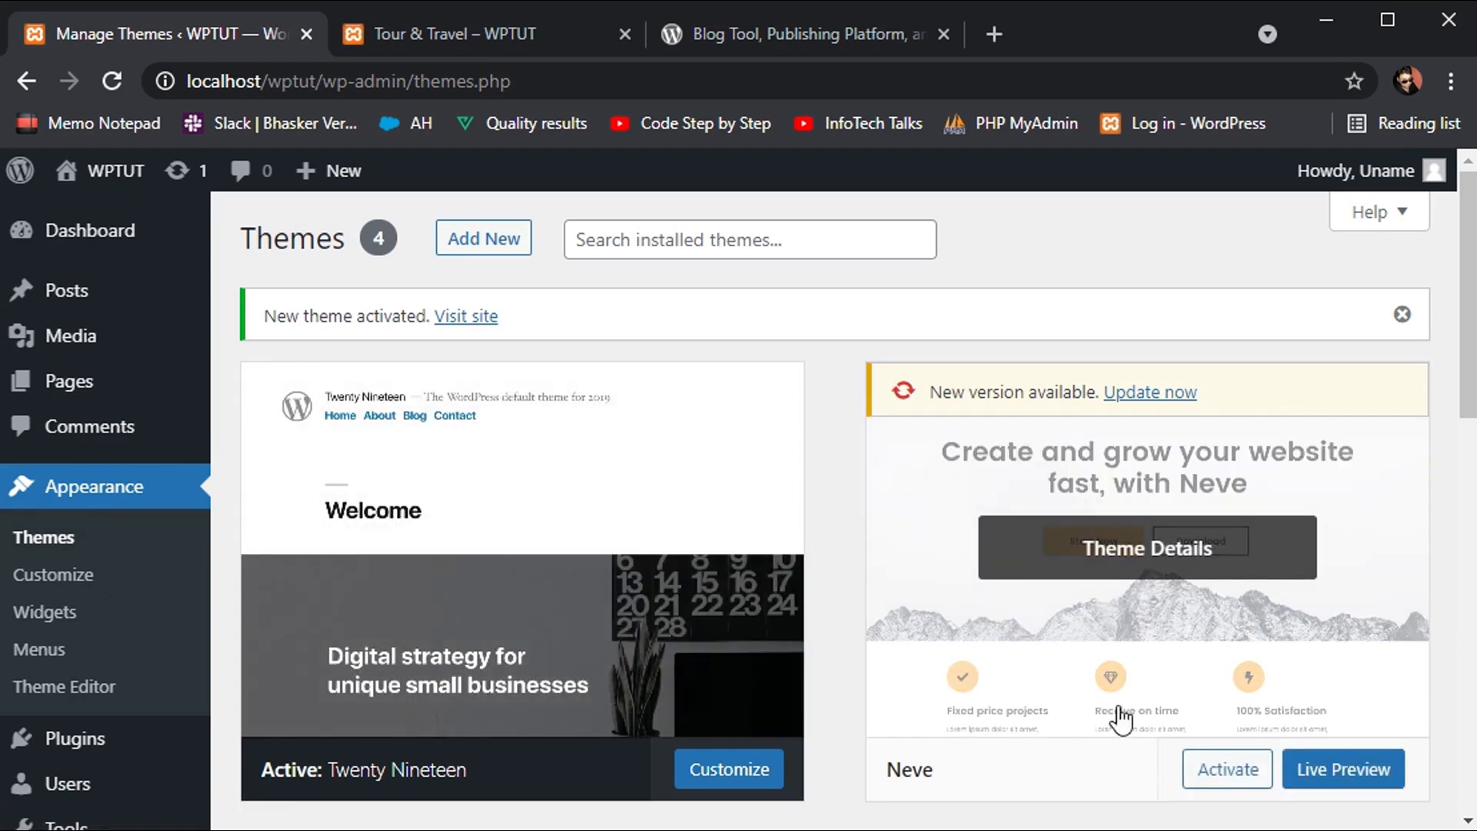
left_click(1196, 773)
Step: Reload the live Tour & Travel post and open the WPTUT home page to check both in the Neve theme
left_click(481, 35)
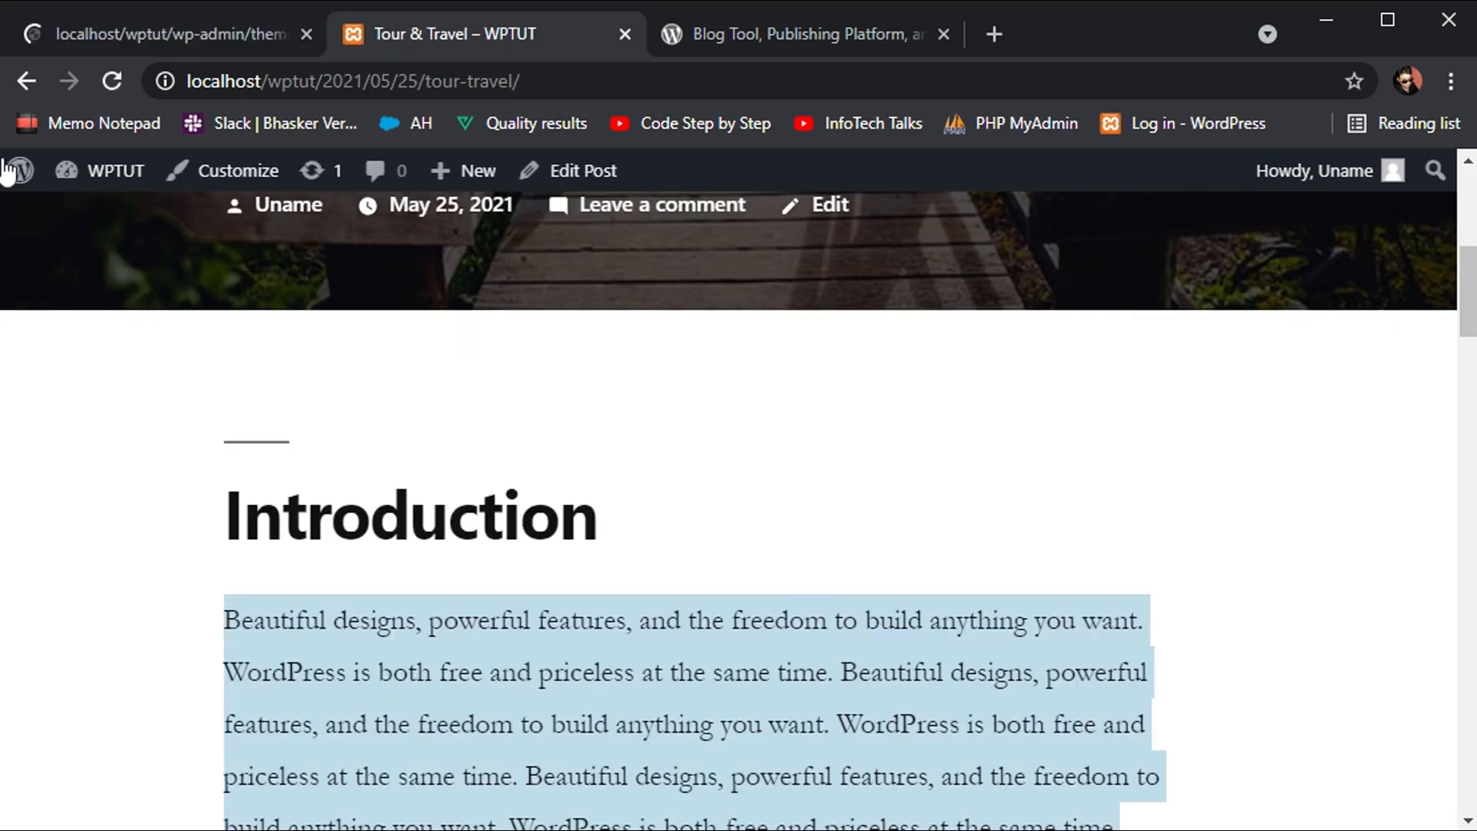
left_click(269, 77)
key("Return")
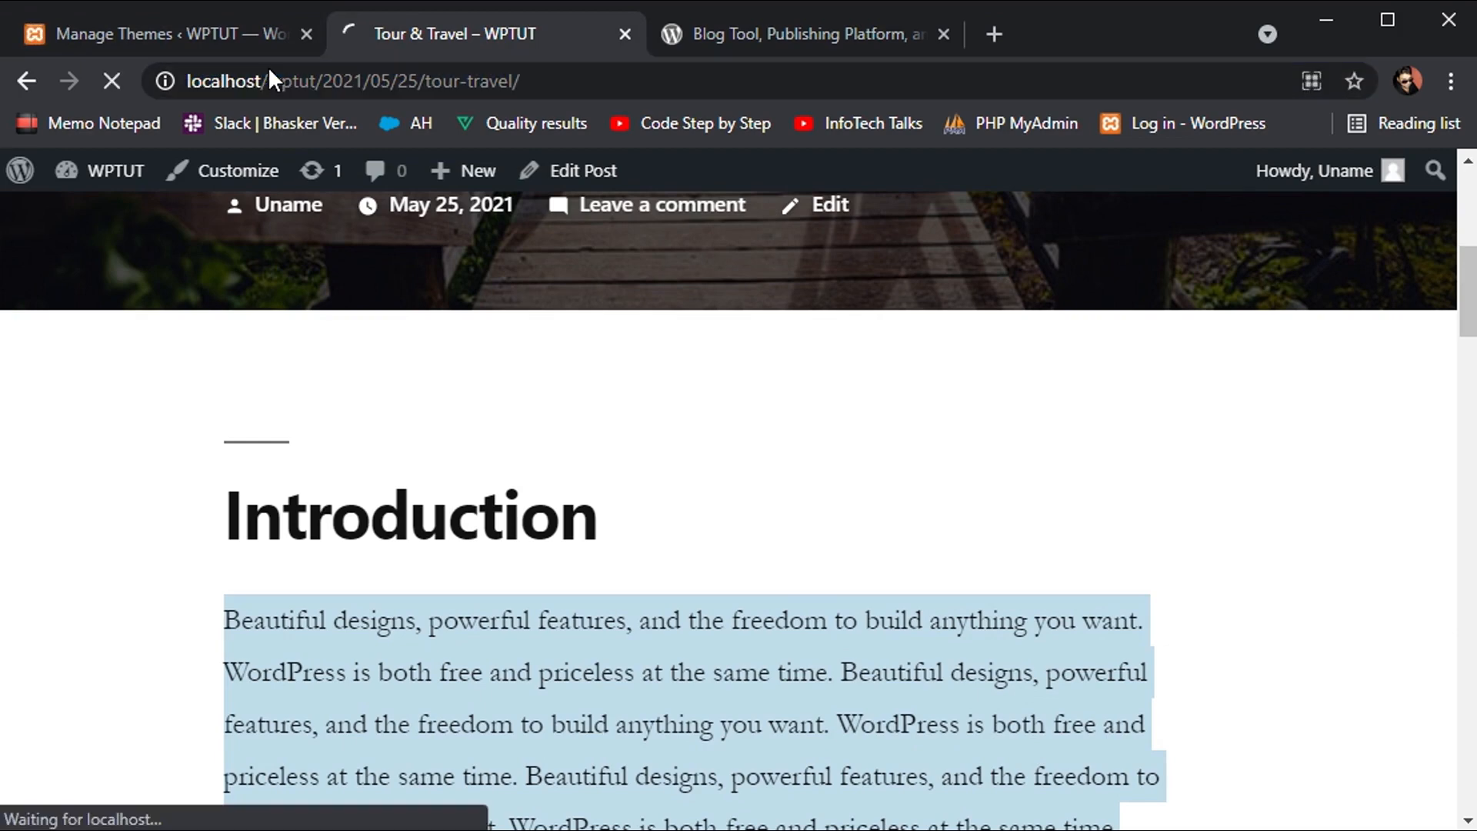
scroll(132, 362, "up", 5)
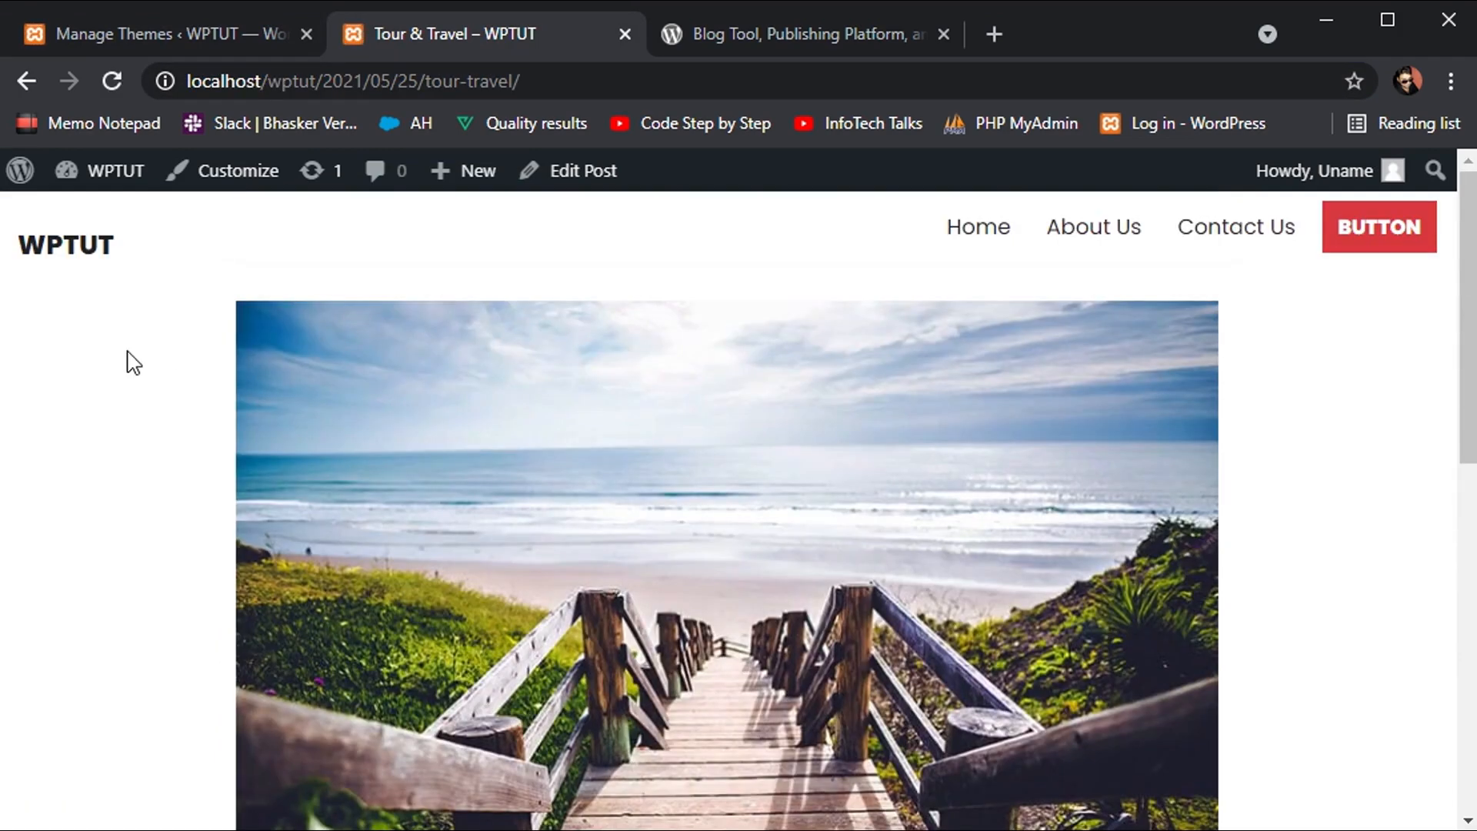
left_click(83, 250)
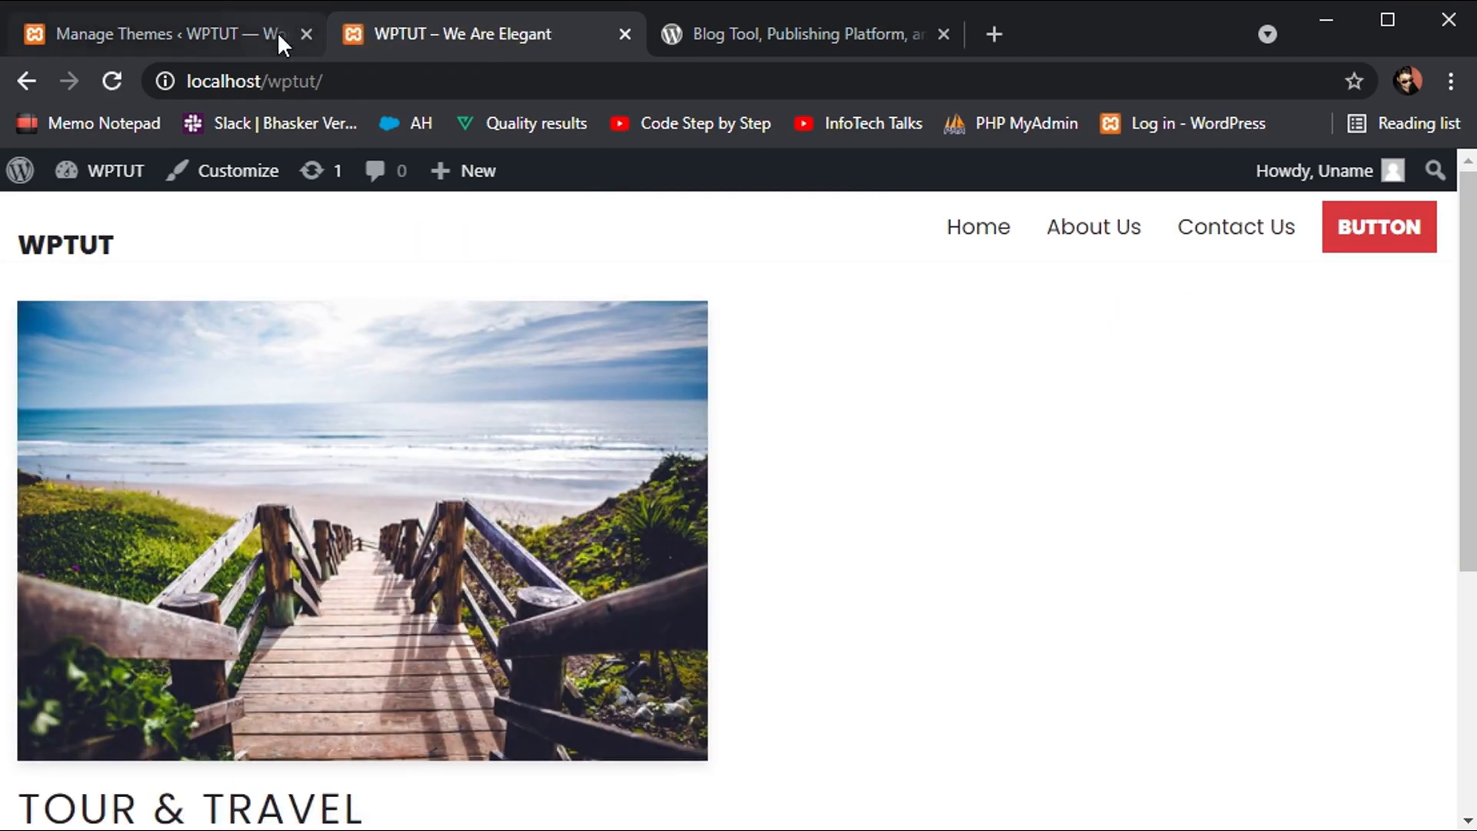
Step: Create a new post from the posts list in the admin area and title it "Tour & Travel"
left_click(252, 30)
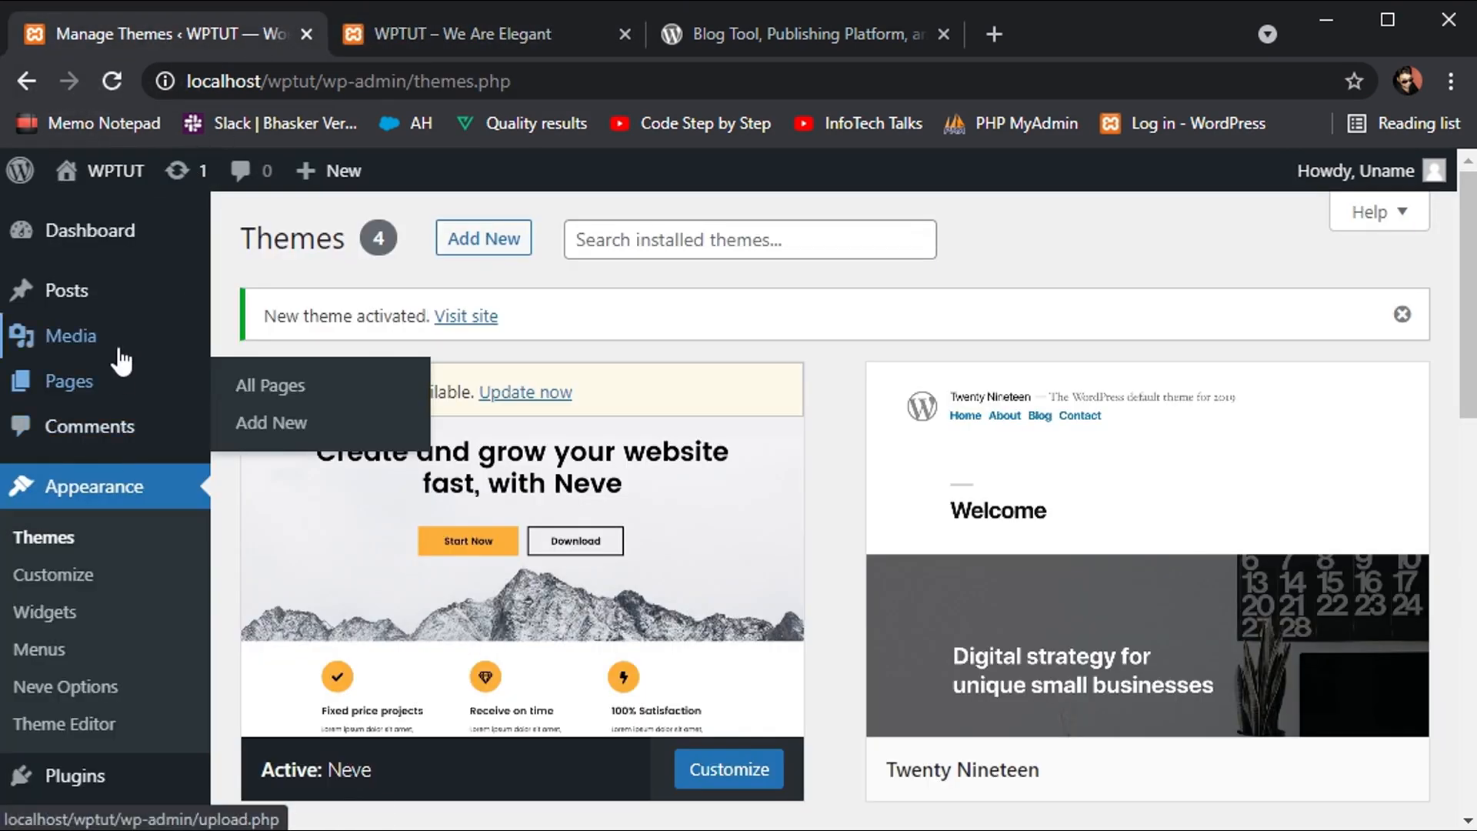
left_click(117, 303)
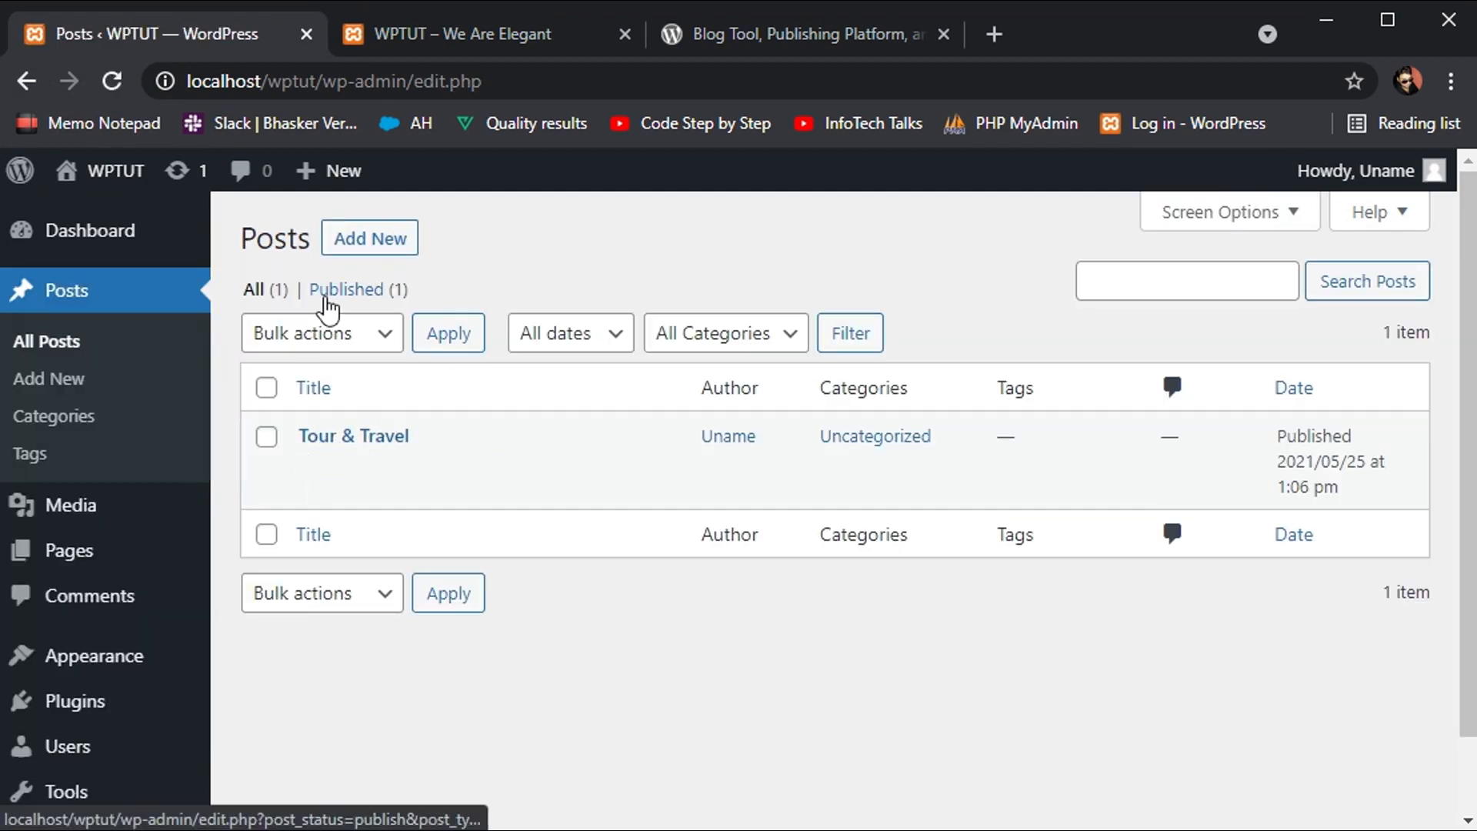
left_click(359, 247)
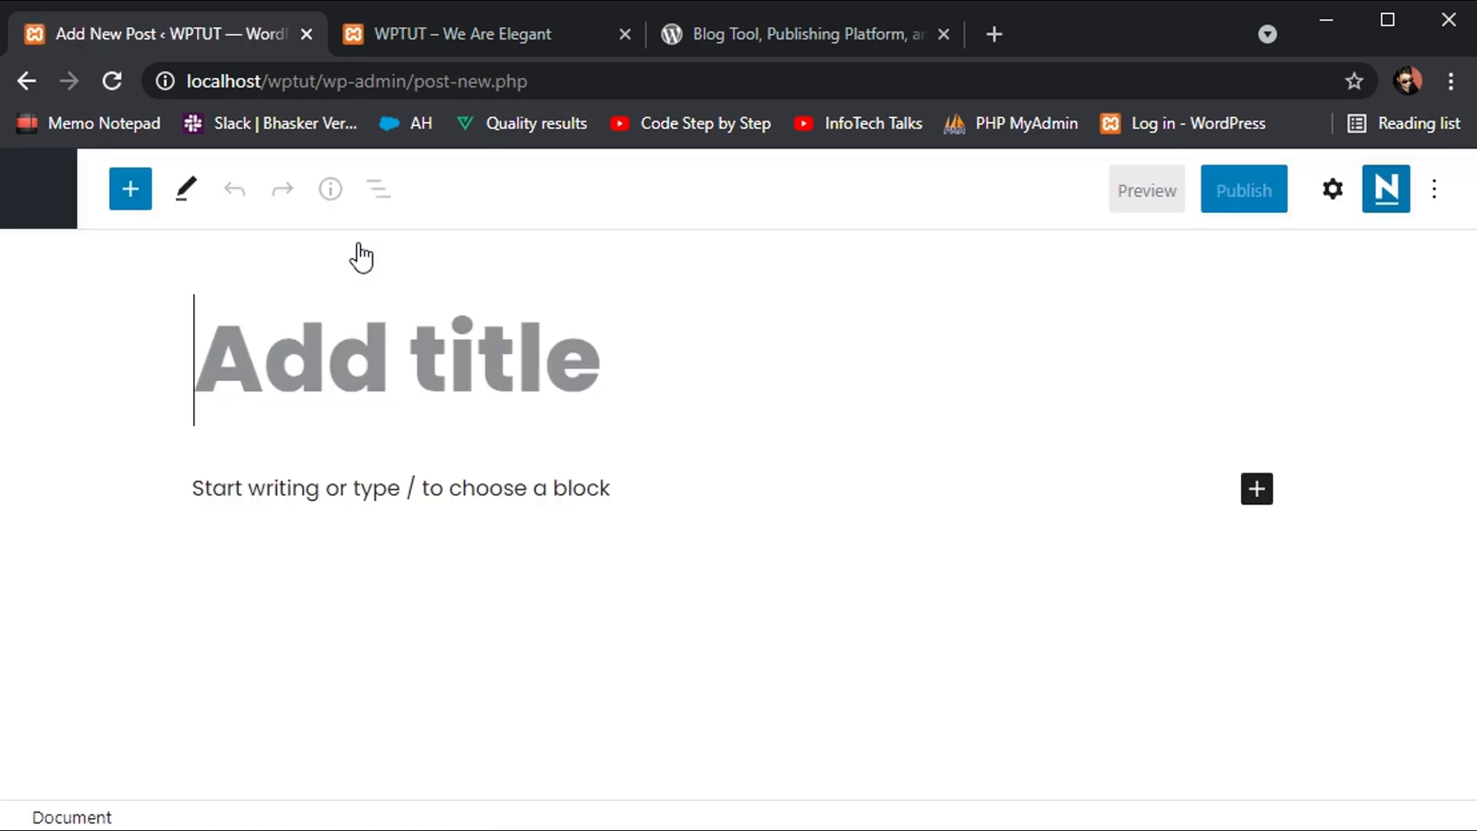
type("Tour")
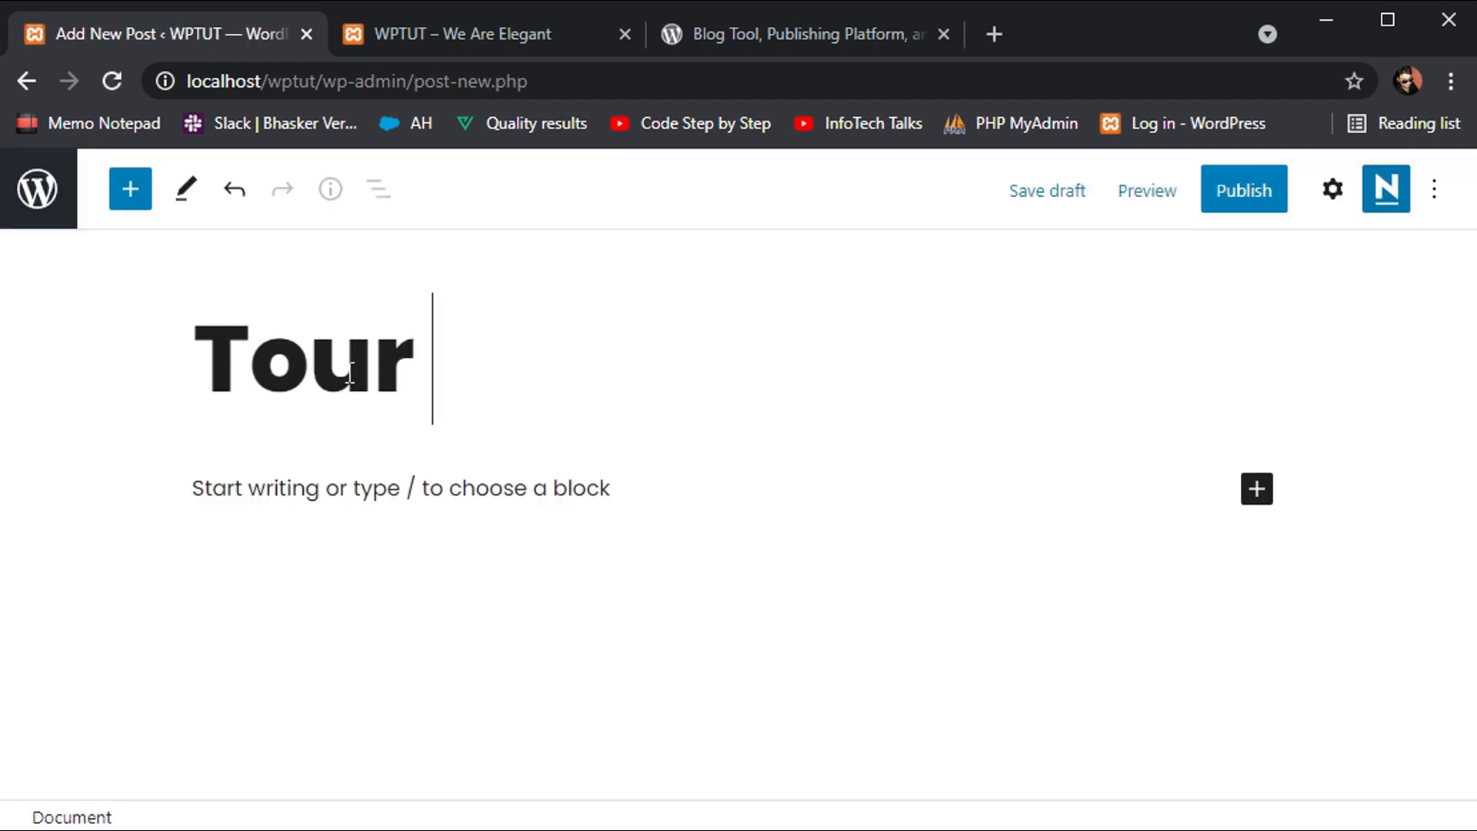
type(" & Tra")
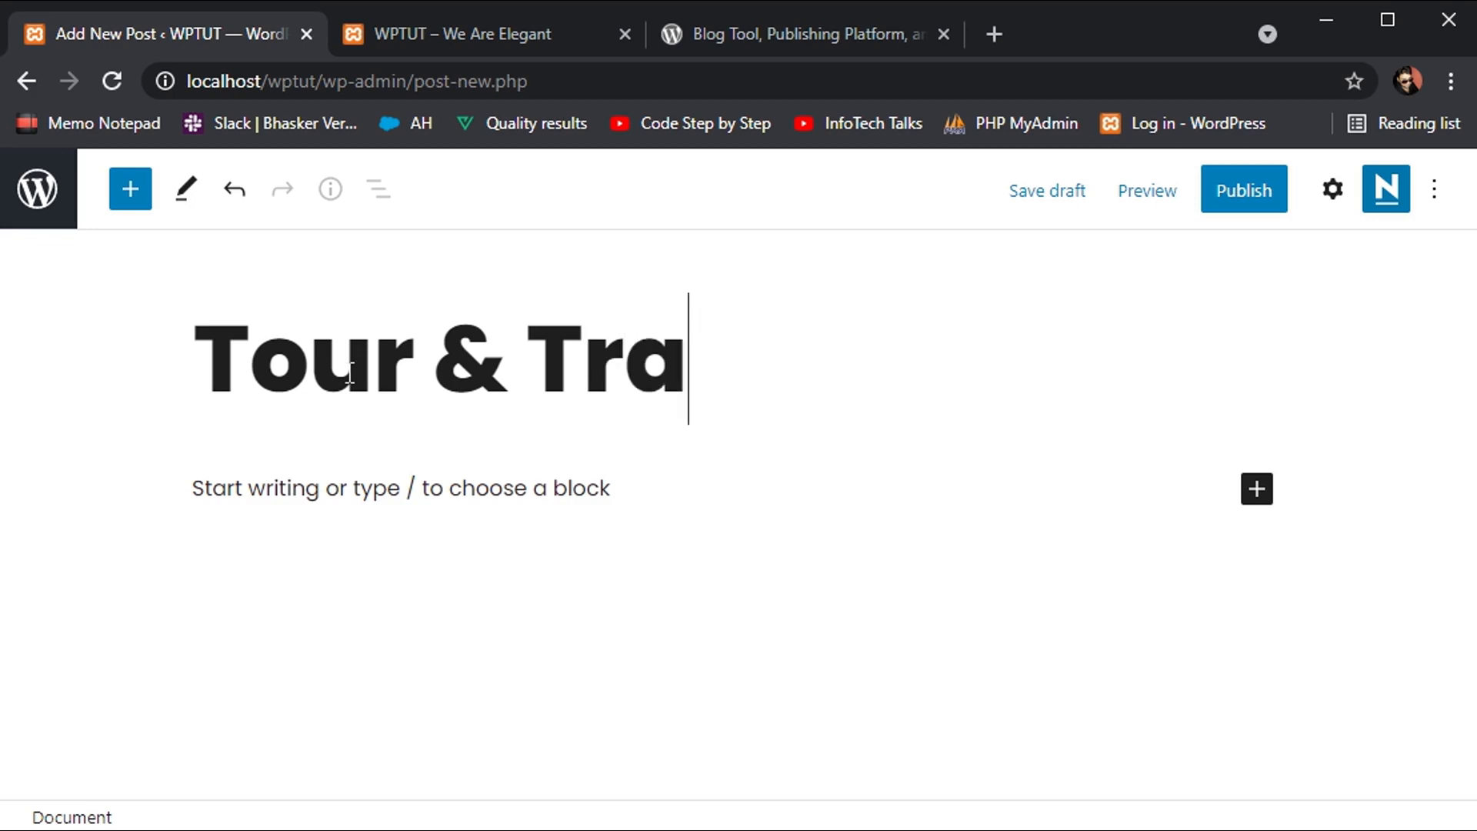
type("vel")
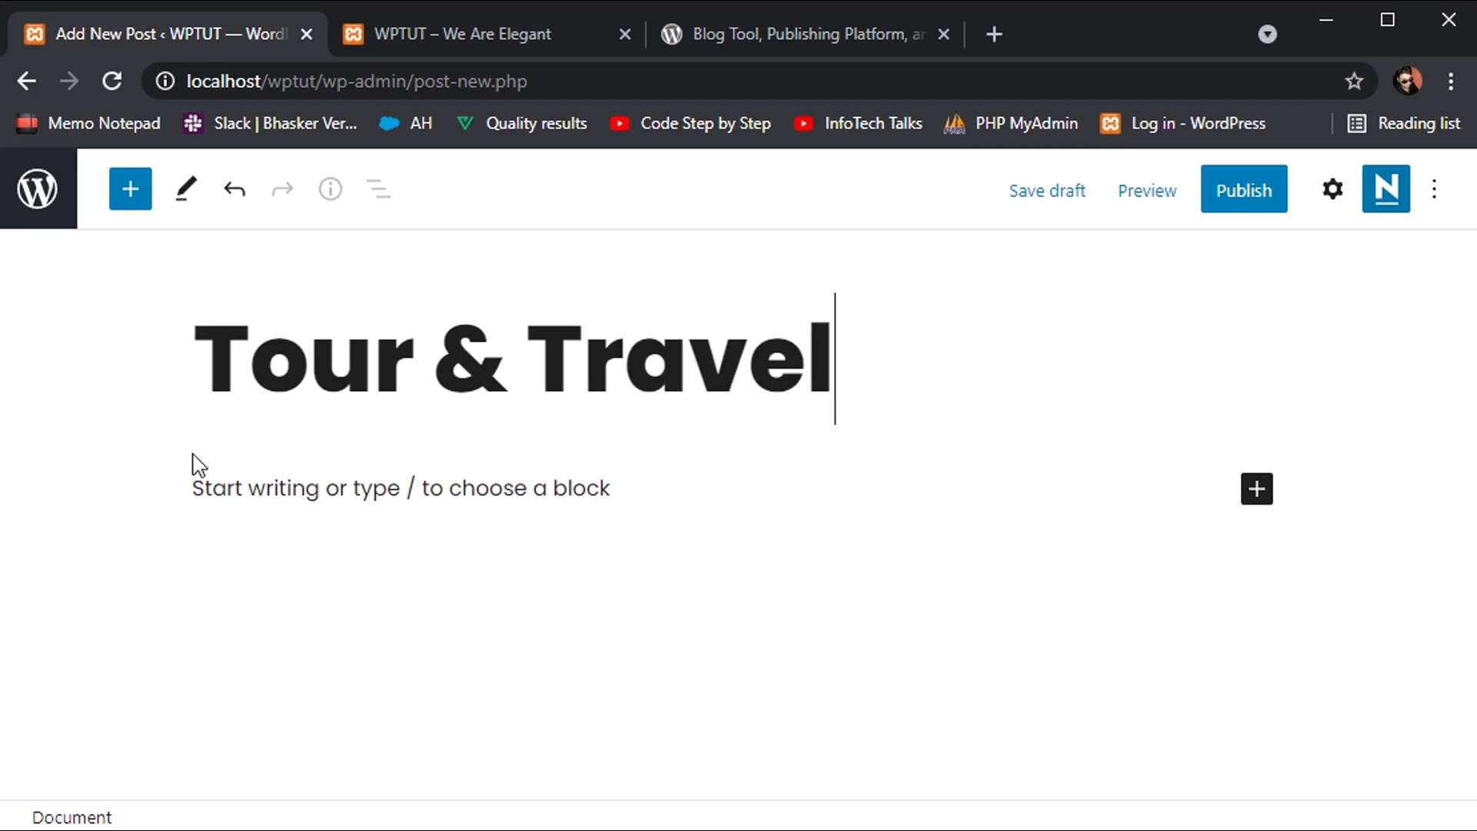
key("Return")
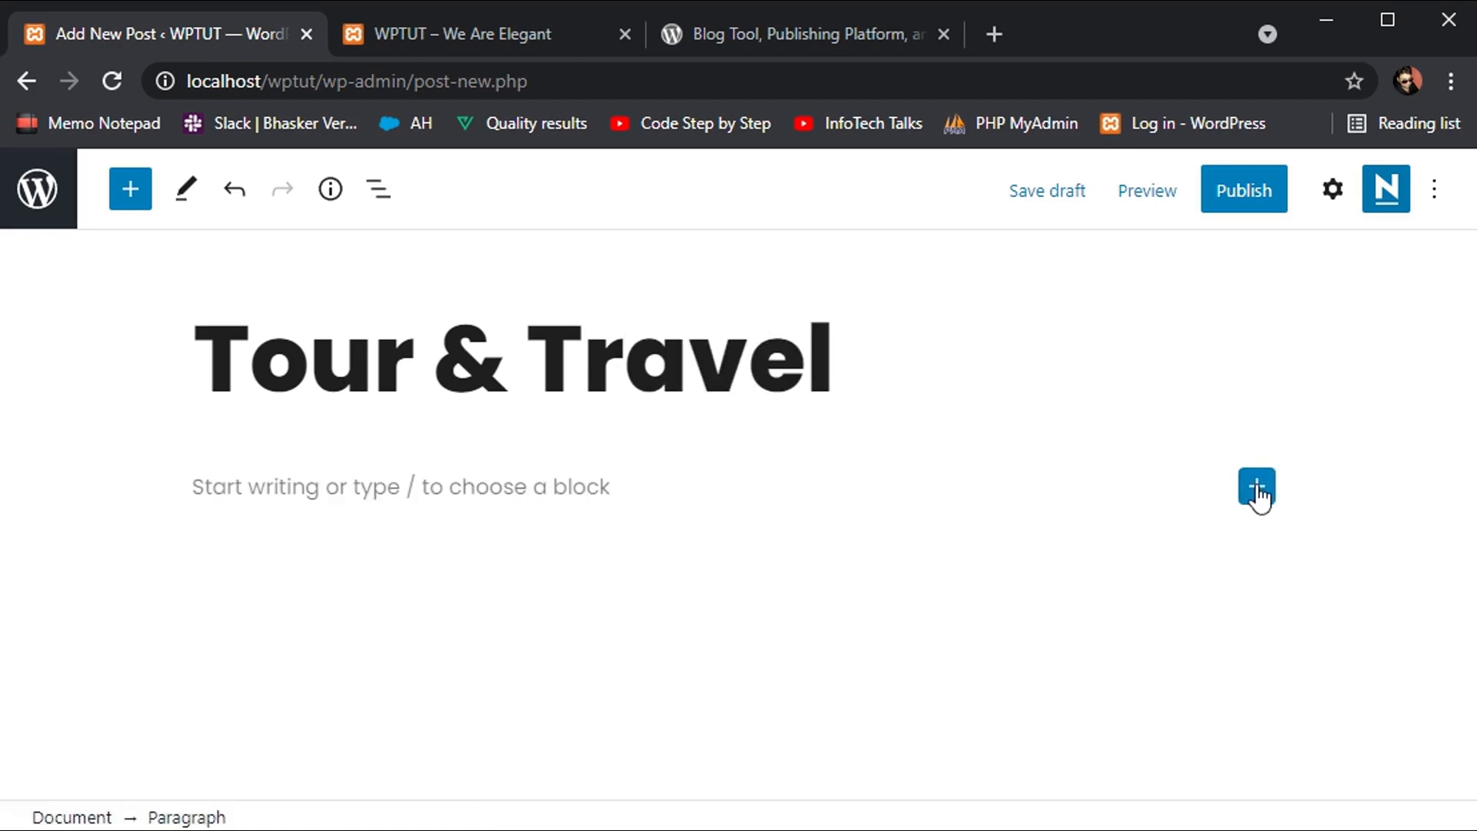
Step: Insert an H2 heading block below the title with the text "INTRODUCTION"
left_click(1257, 488)
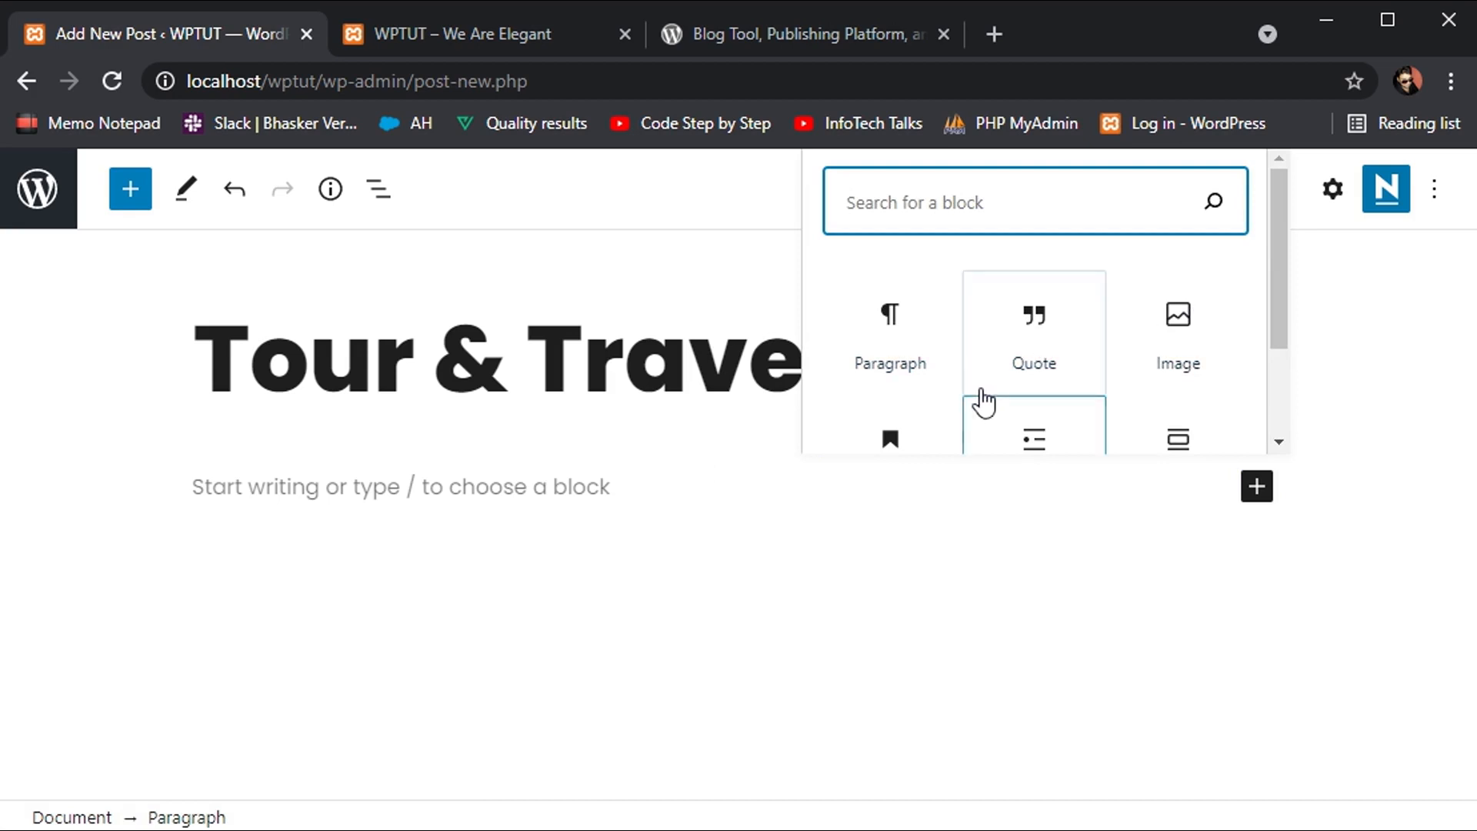
scroll(982, 398, "down", 1)
left_click(916, 383)
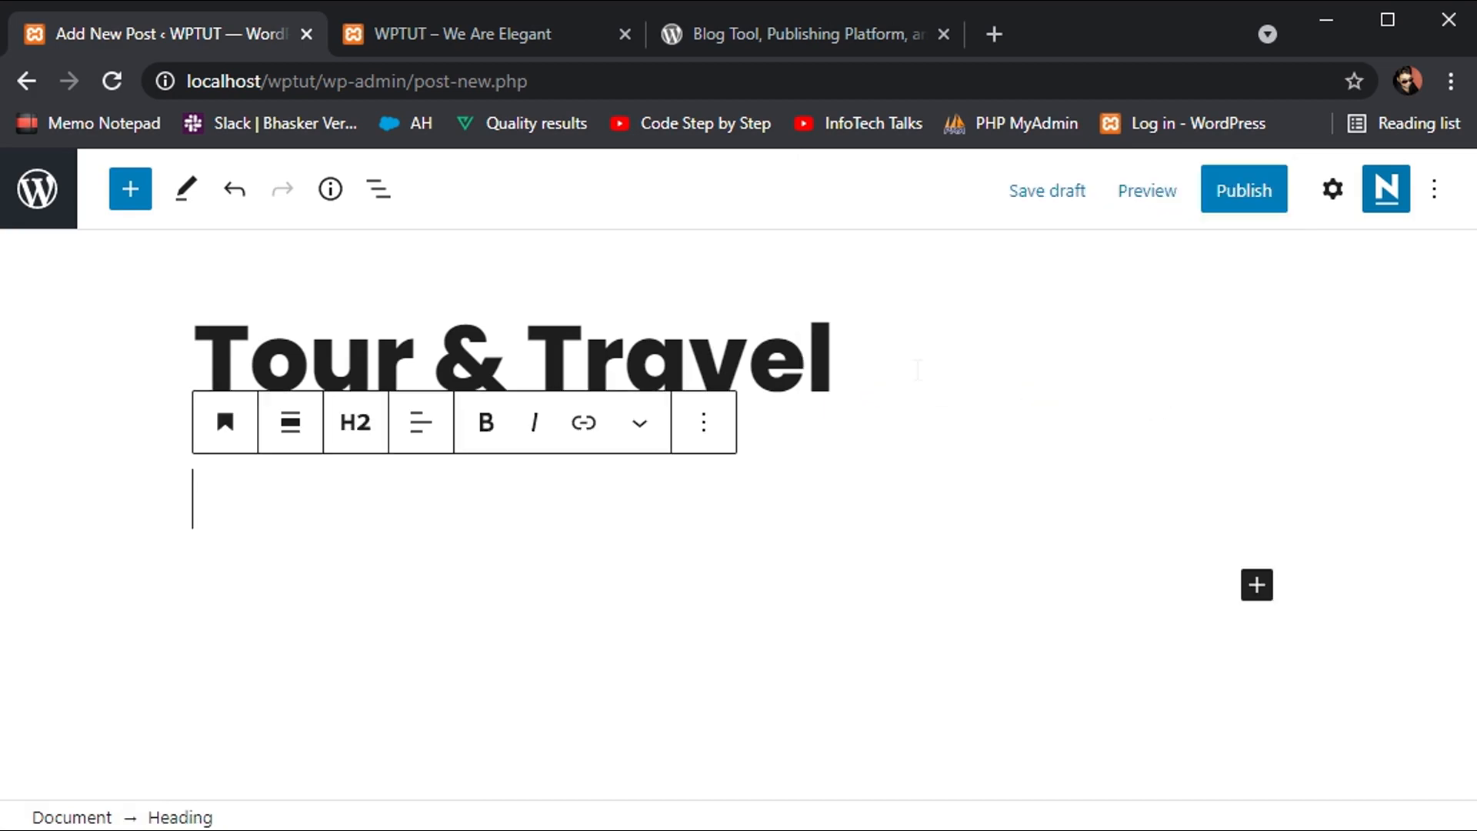
type("INTRO")
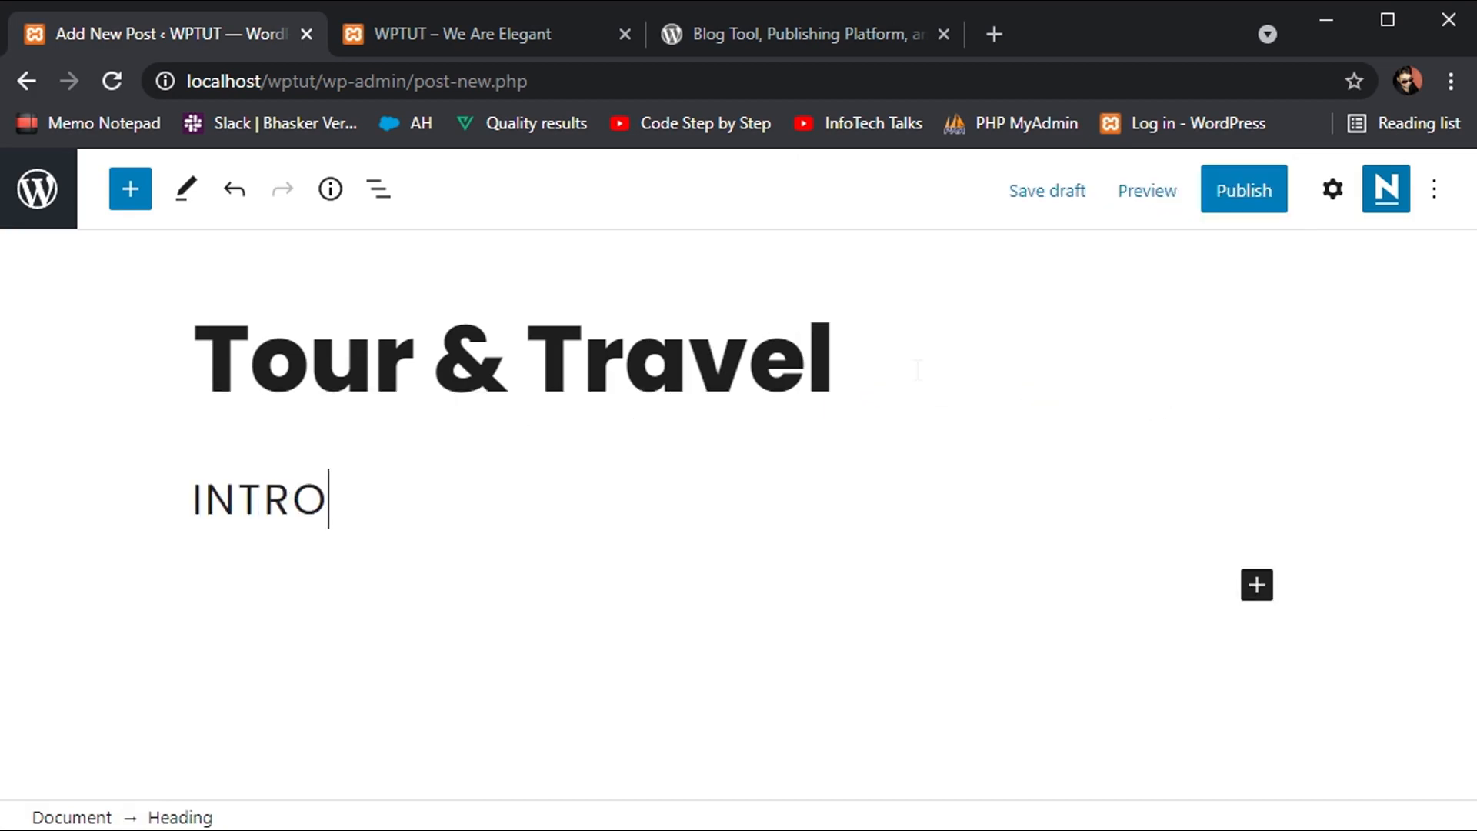
type("DUCTION")
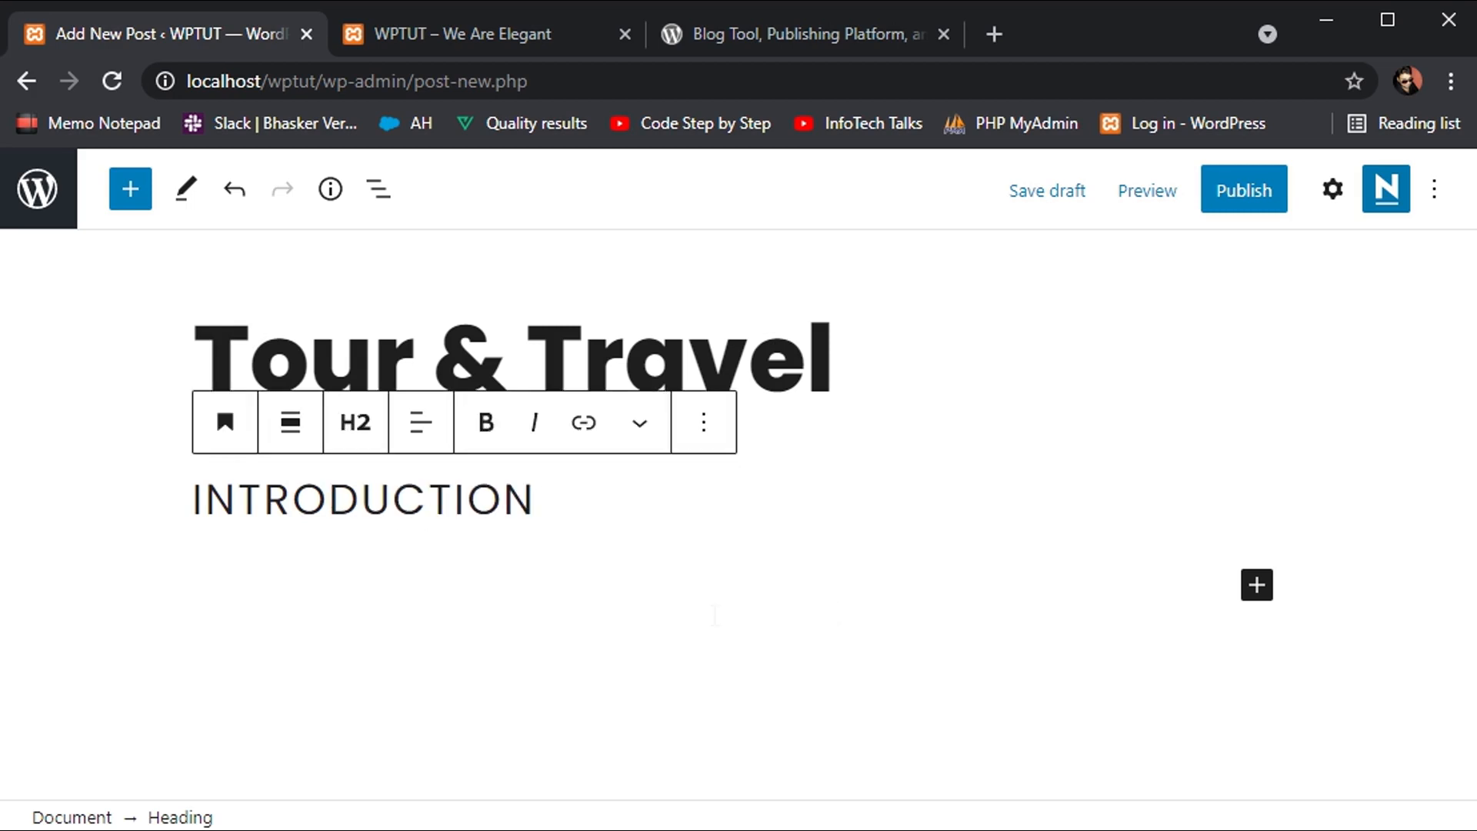
key("Return")
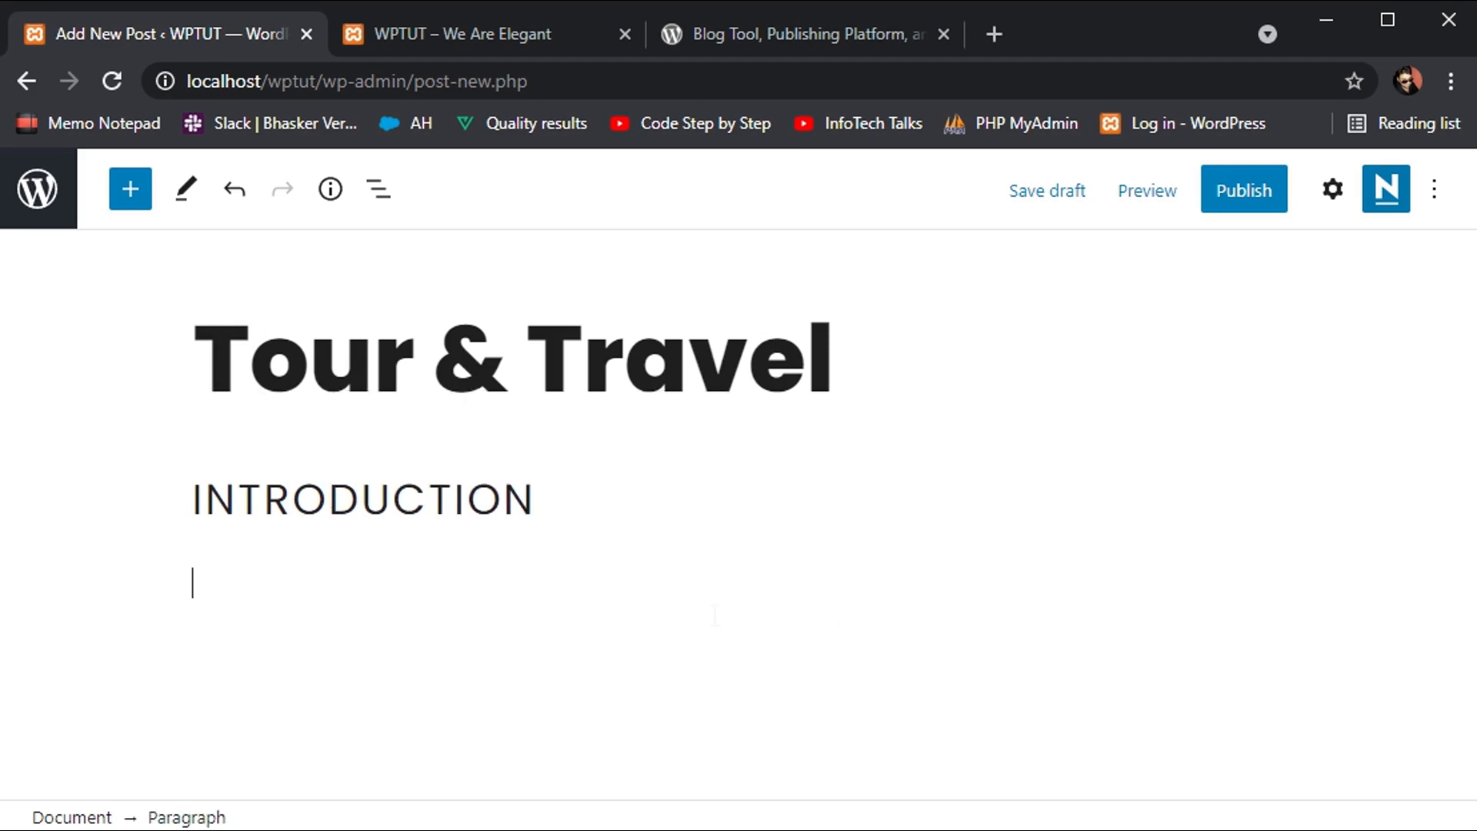
Step: Paste the copied "Beautiful designs, powerful features, and the freedom to build anything you want" passage three times into the paragraph below the heading
left_click(126, 202)
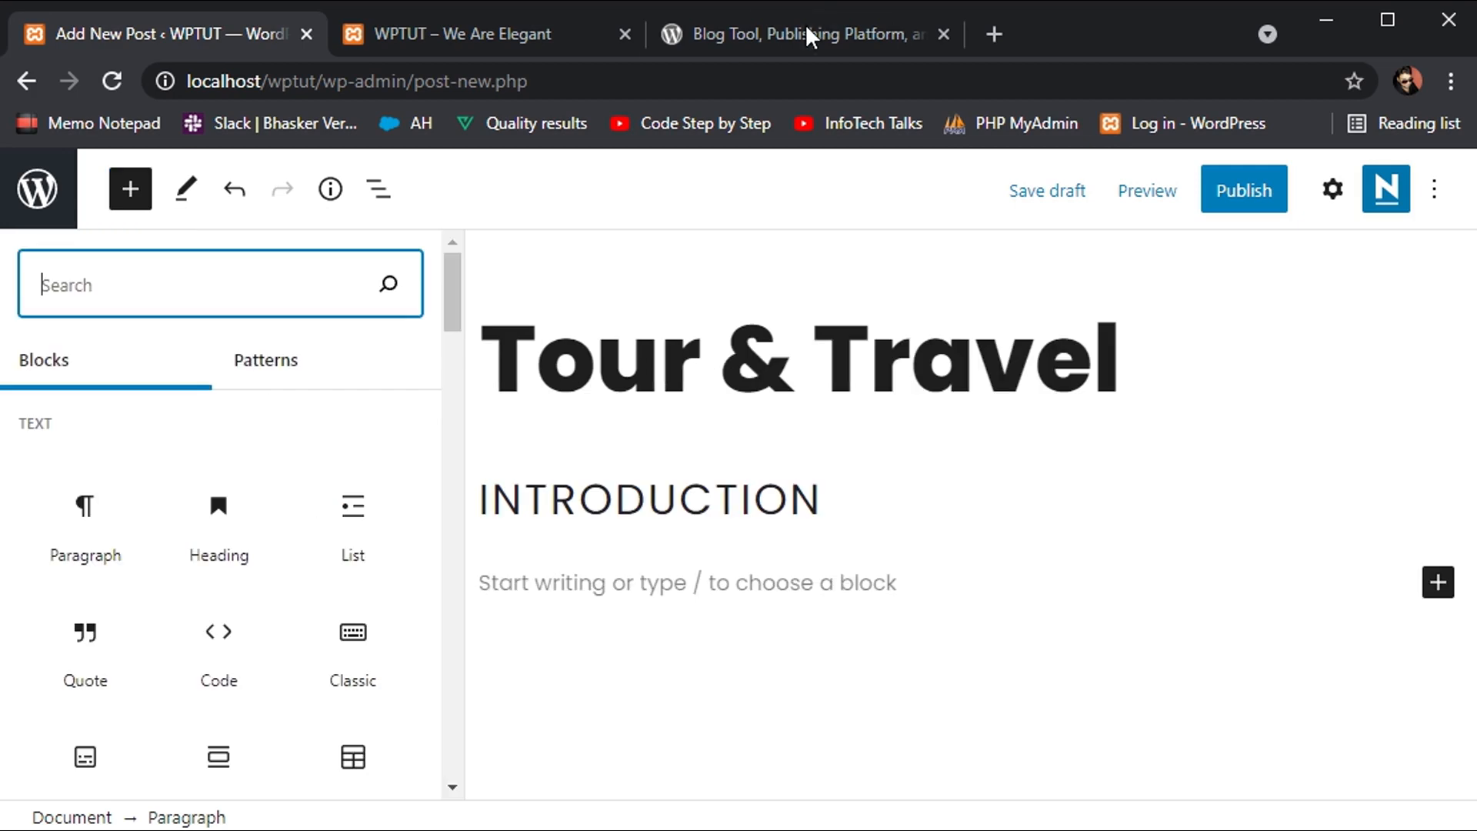
left_click(805, 25)
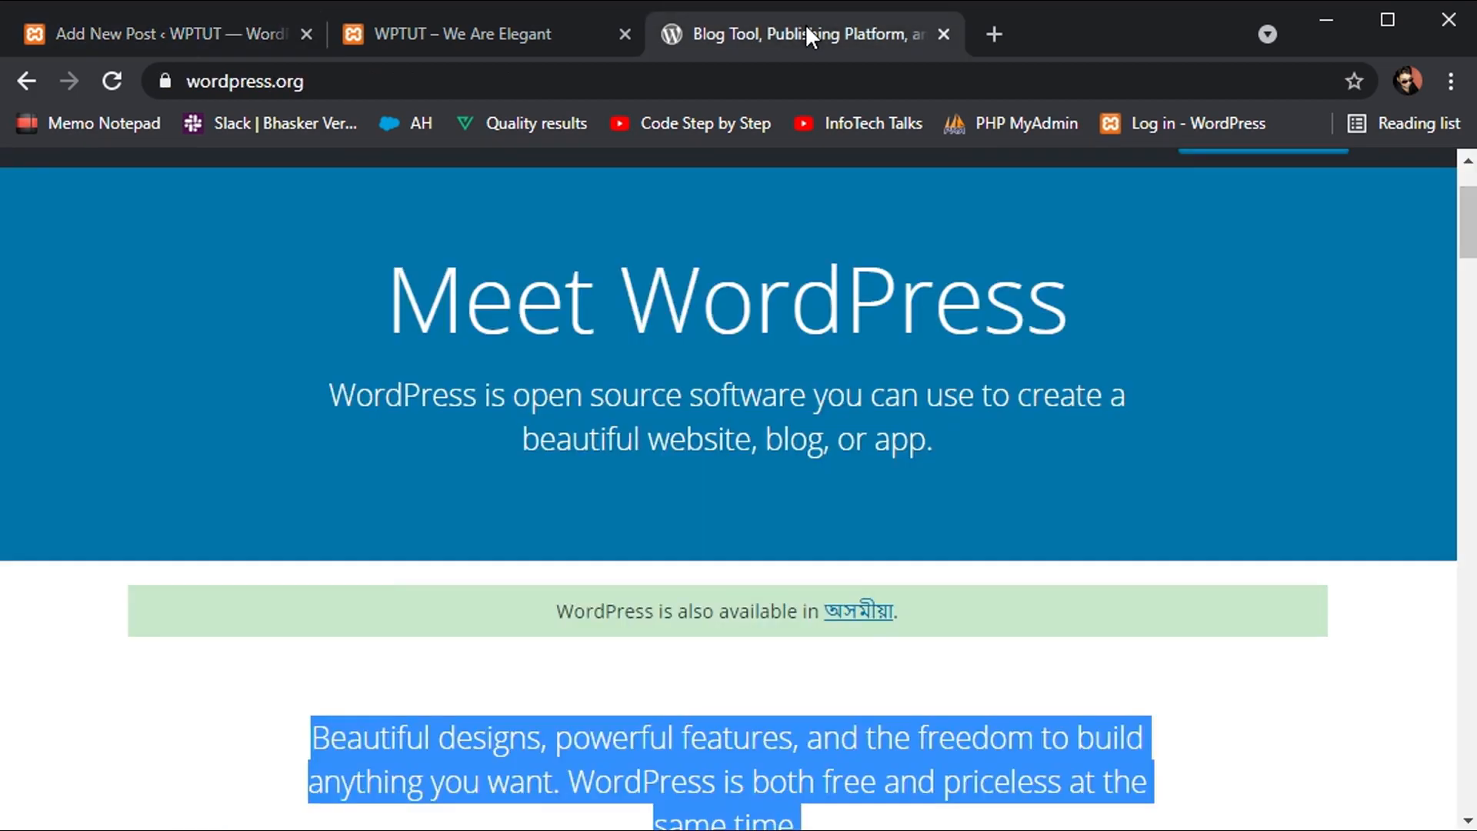
left_click(250, 10)
left_click(583, 575)
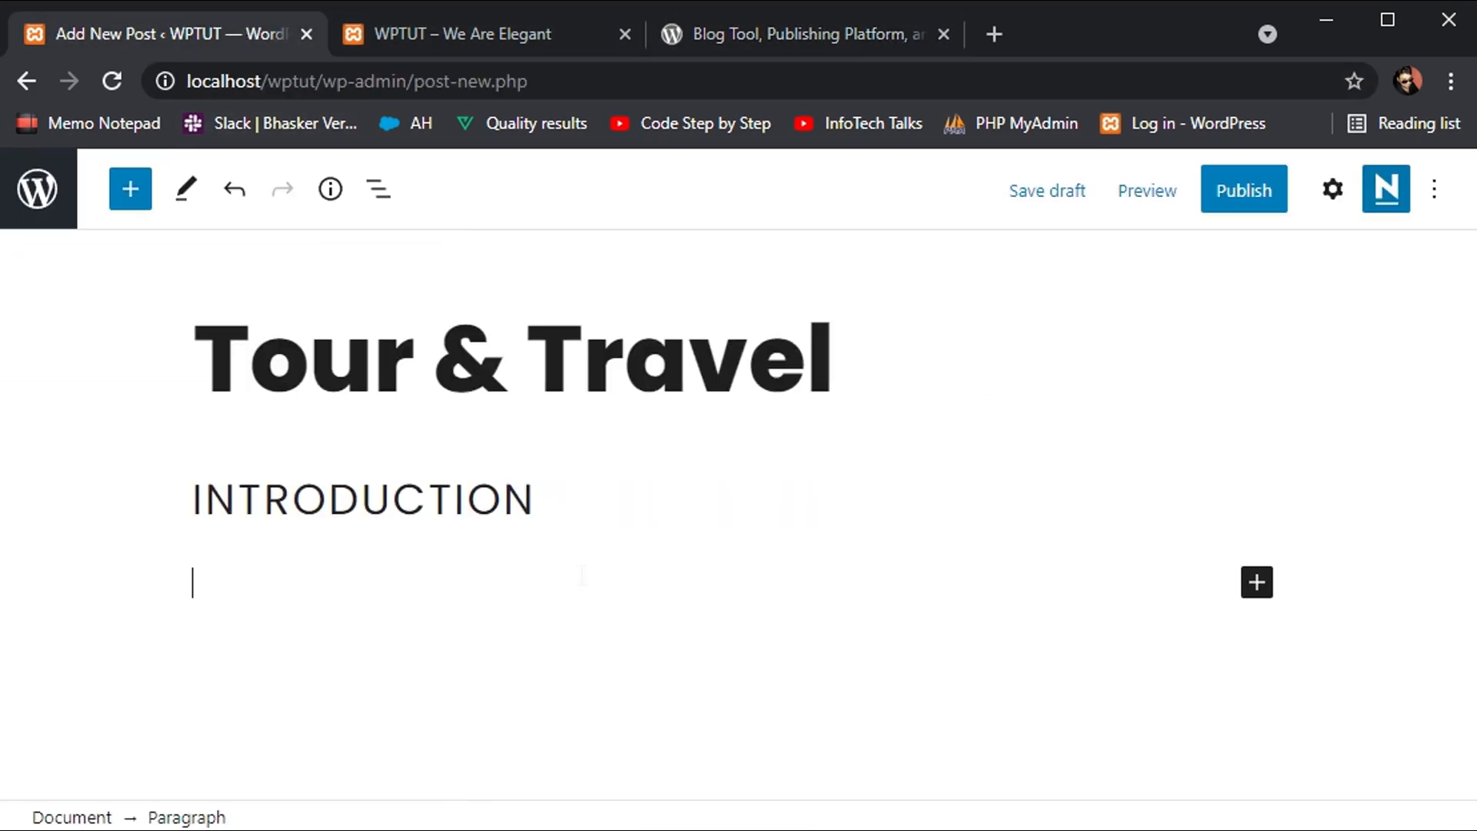
type("Beautiful designs, powerful features, and the freedom to build anything you want. WordPress is both free and priceless at the same time.")
key("ctrl+v")
key("ctrl+v")
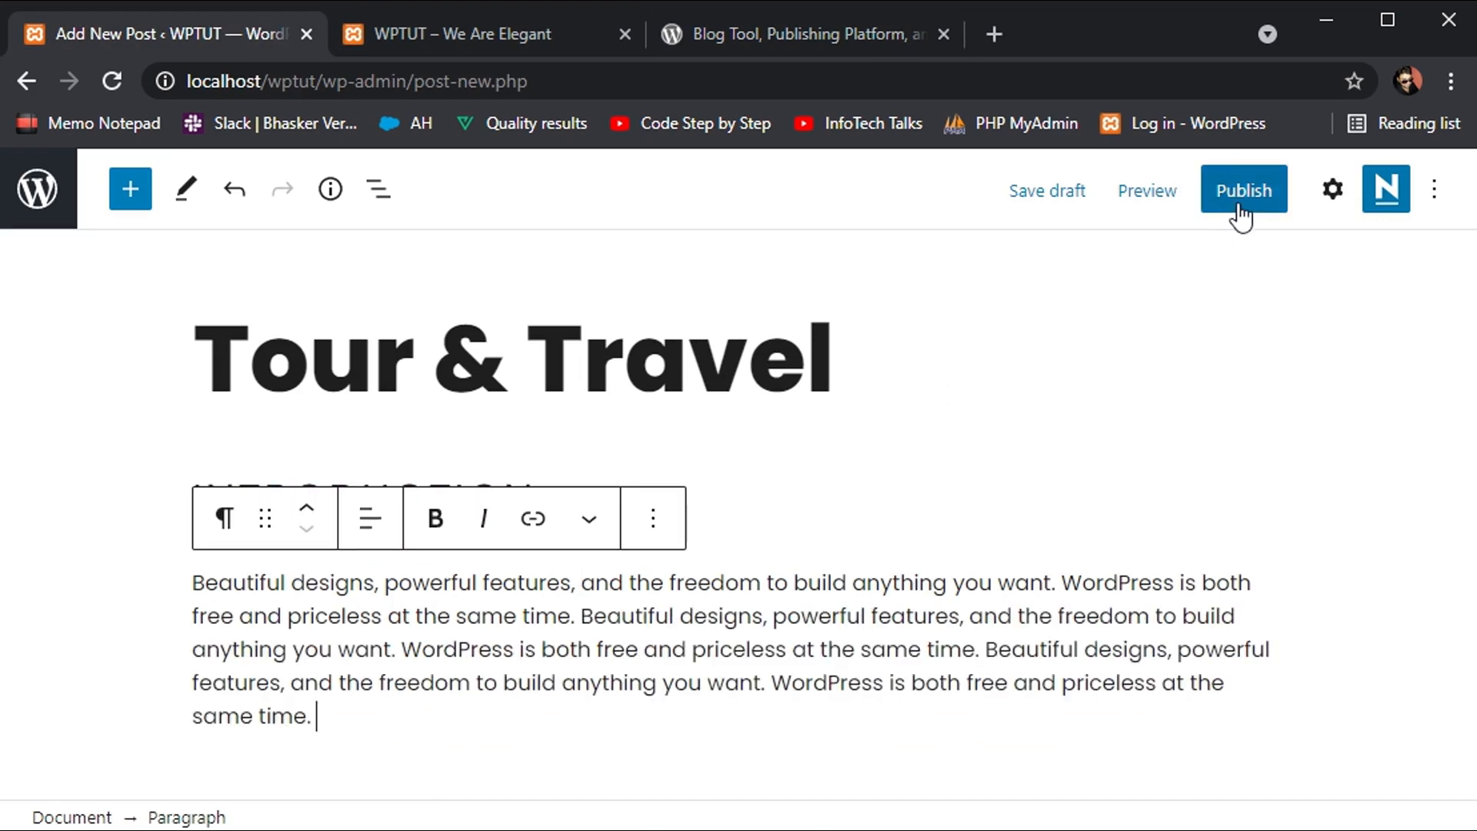
Step: Set the first beach boardwalk photo in the media library as the post's featured image
left_click(1333, 190)
left_click(1124, 270)
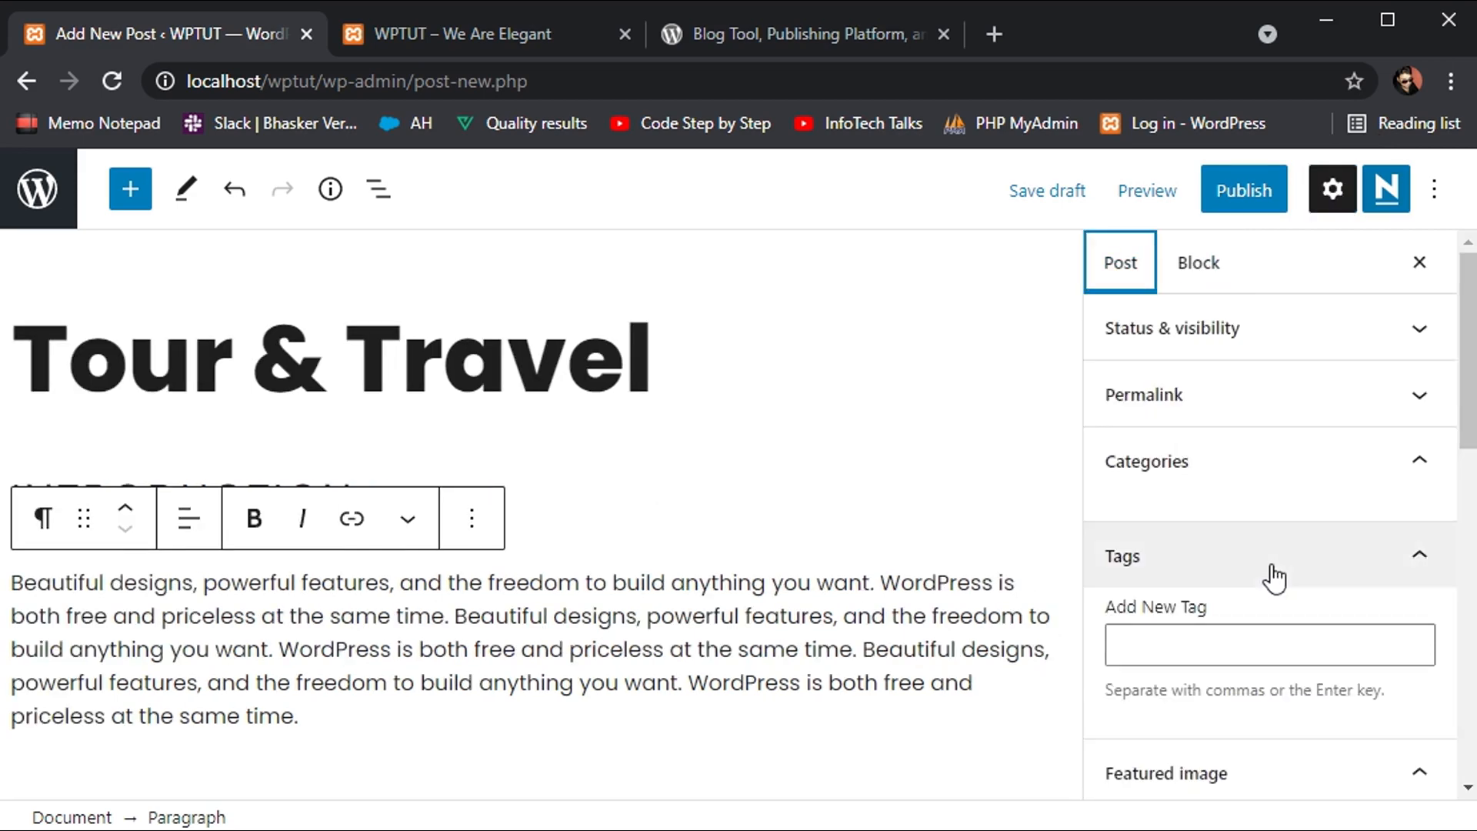
scroll(1274, 577, "down", 8)
left_click(1285, 356)
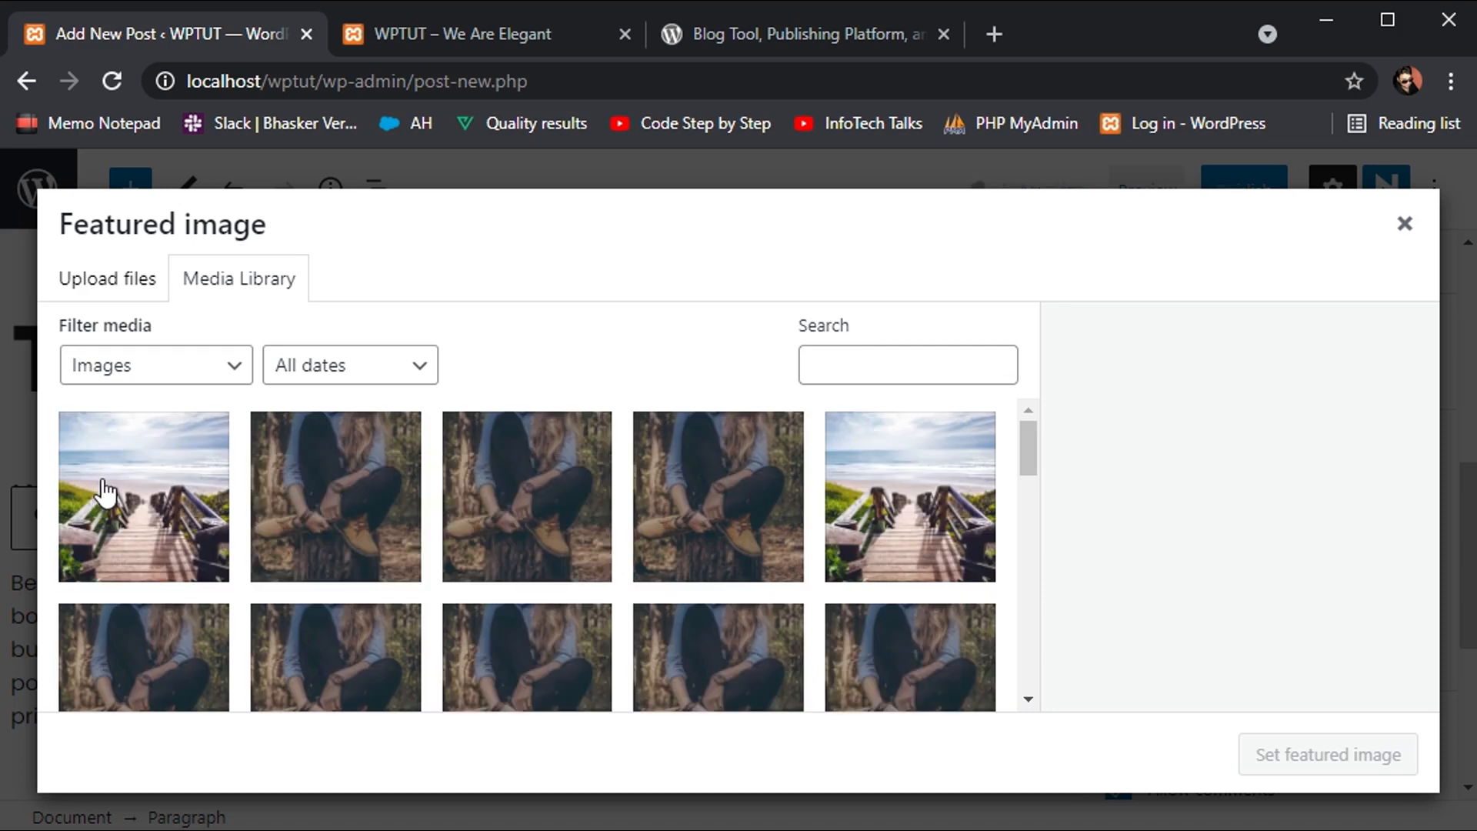
left_click(107, 494)
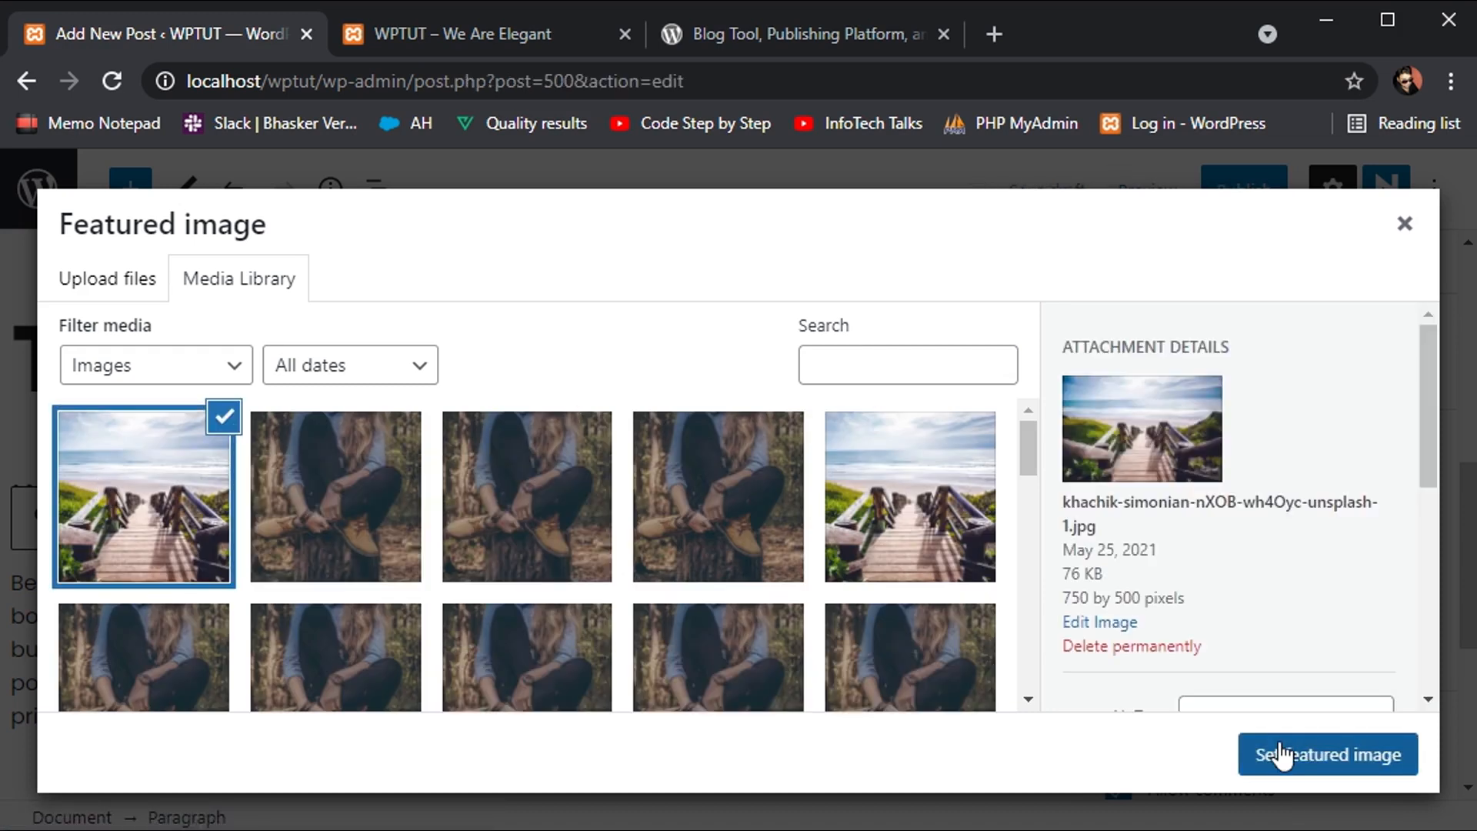
left_click(1279, 752)
Step: Publish the new Tour & Travel post and return to the live site's home page
left_click(1252, 191)
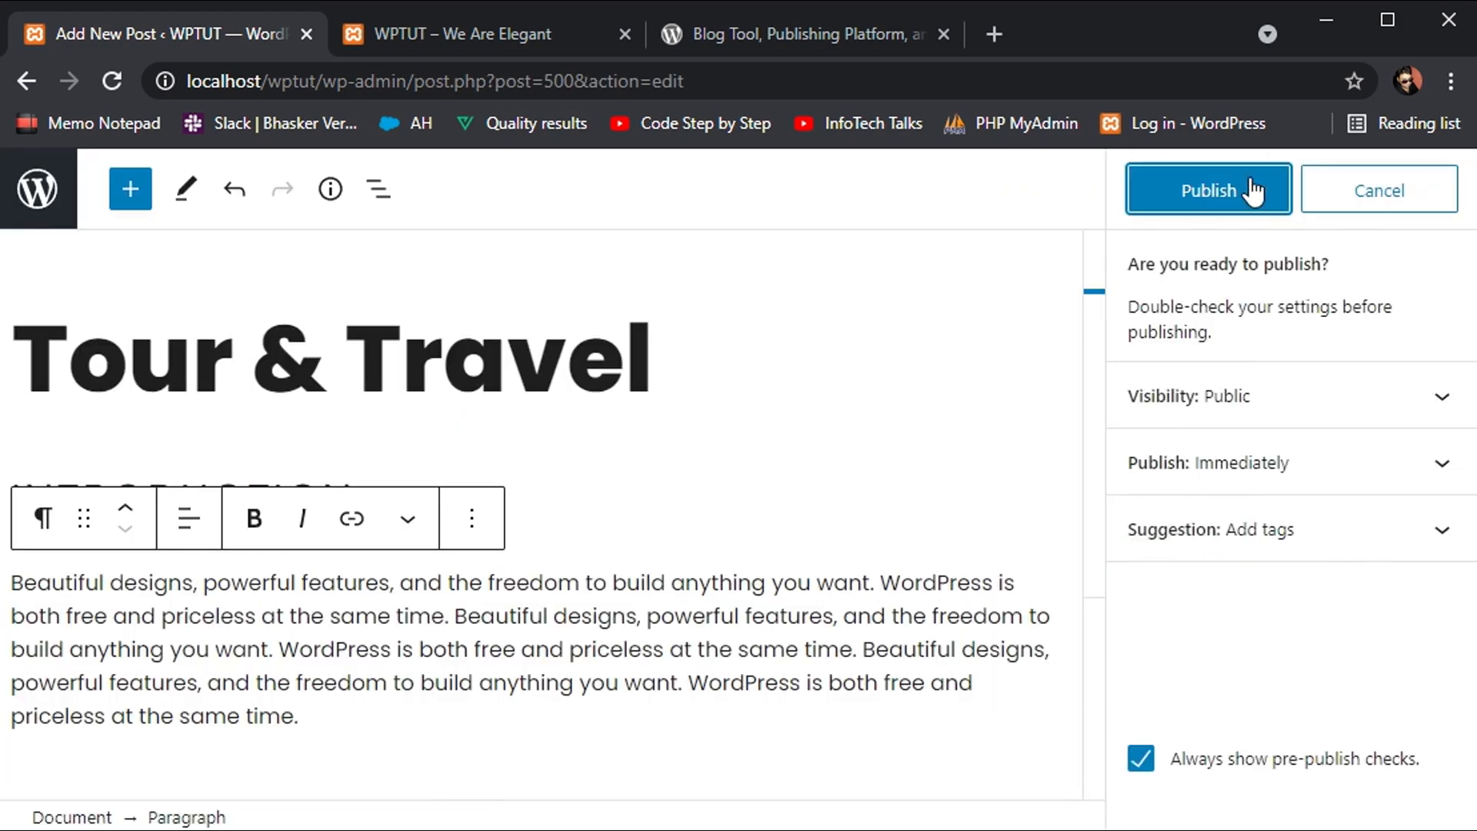
left_click(1161, 190)
left_click(492, 34)
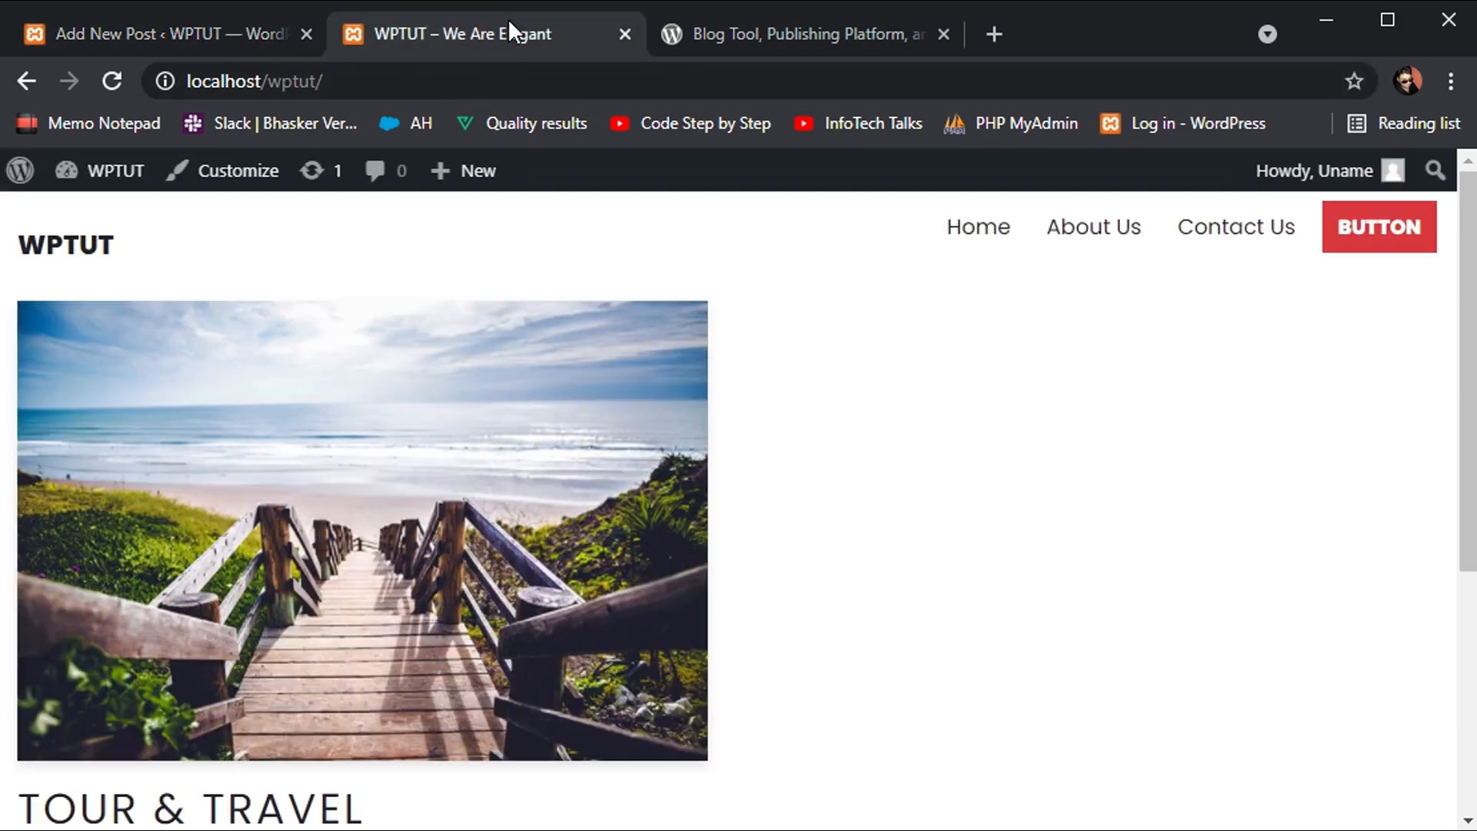
Step: Reload the live home page and compare the excerpts shown under the two Tour & Travel posts
left_click(69, 232)
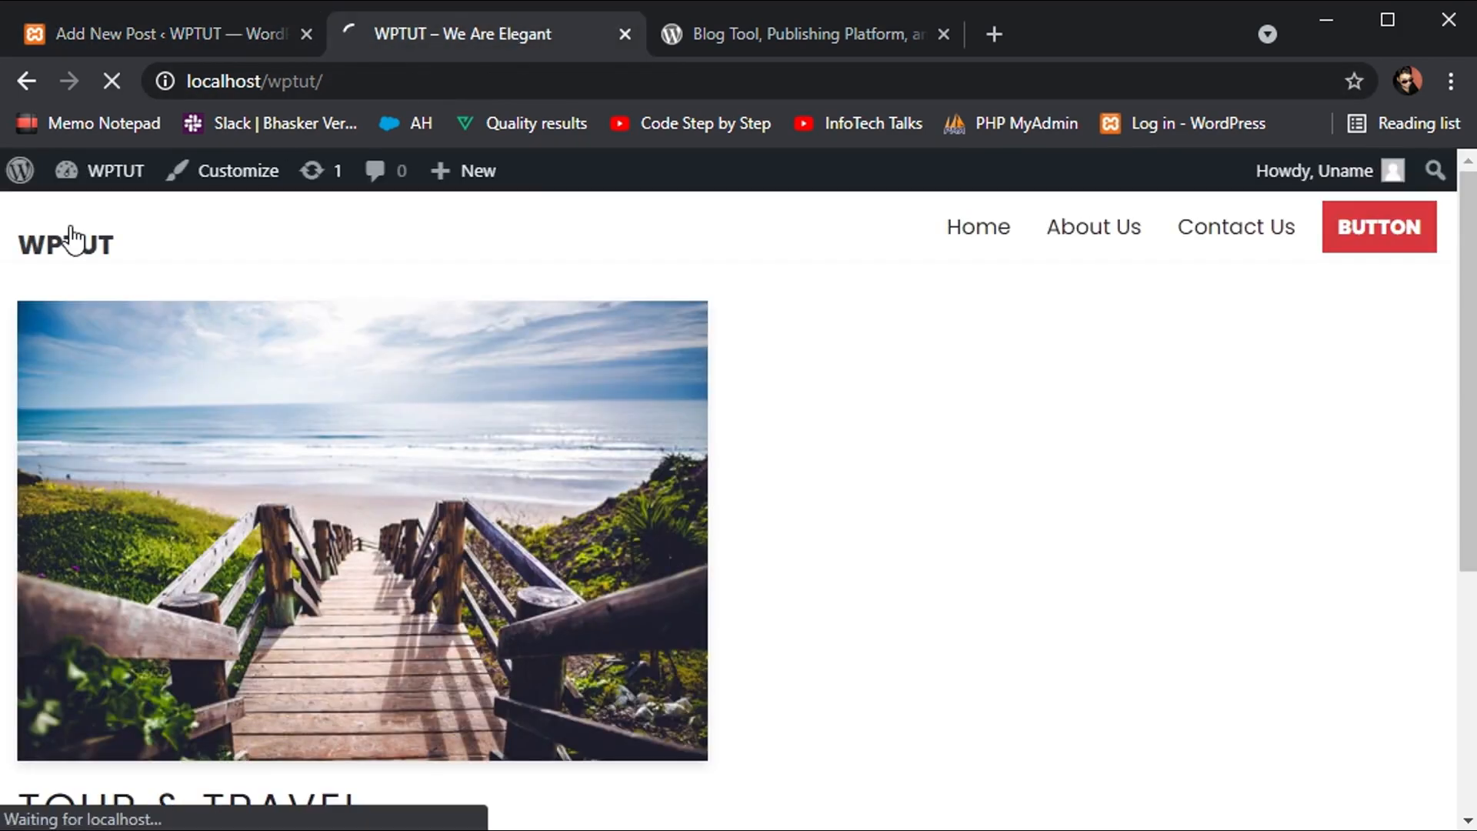
scroll(1005, 563, "down", 5)
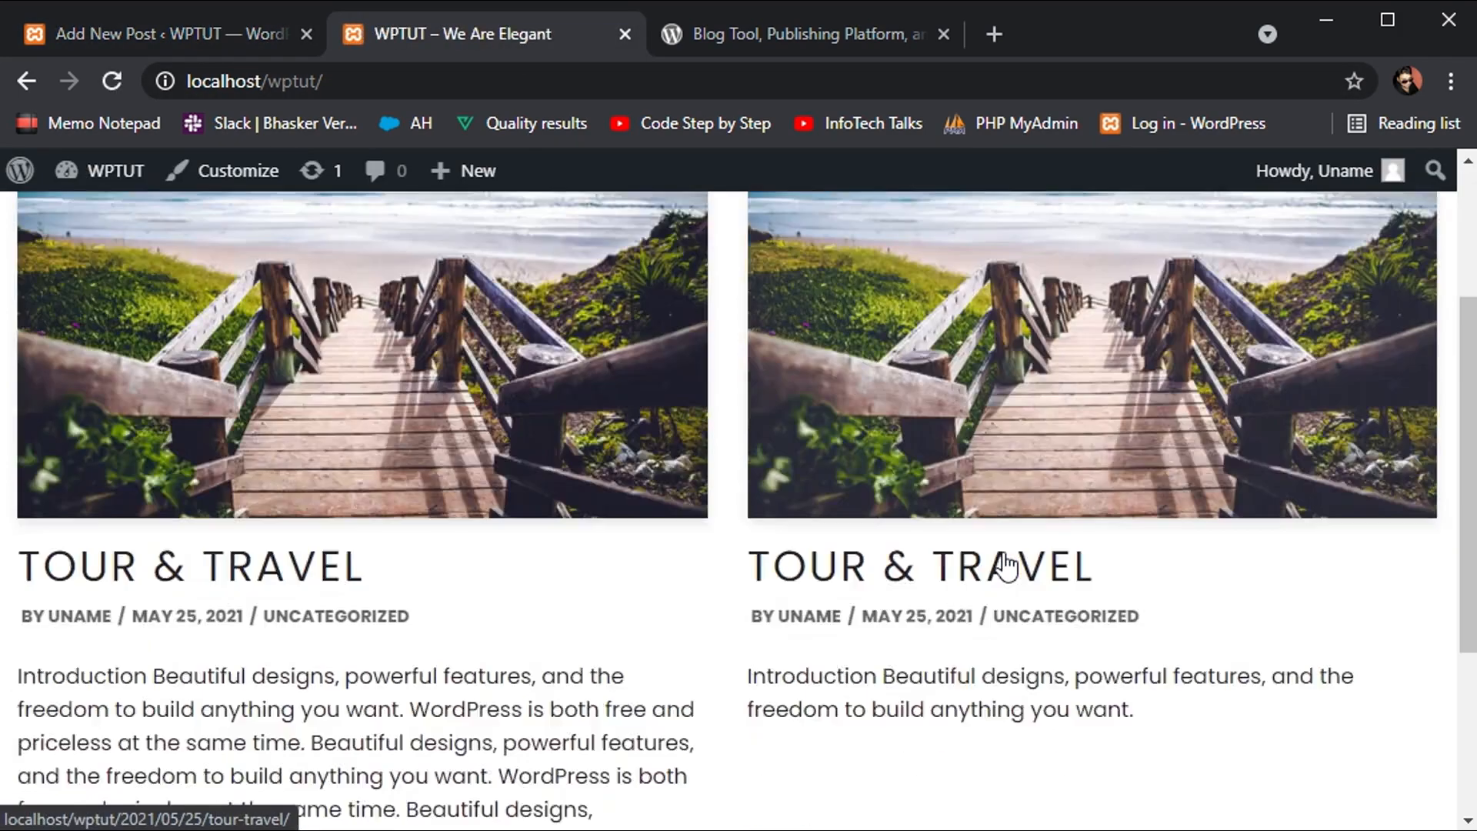
scroll(732, 560, "up", 5)
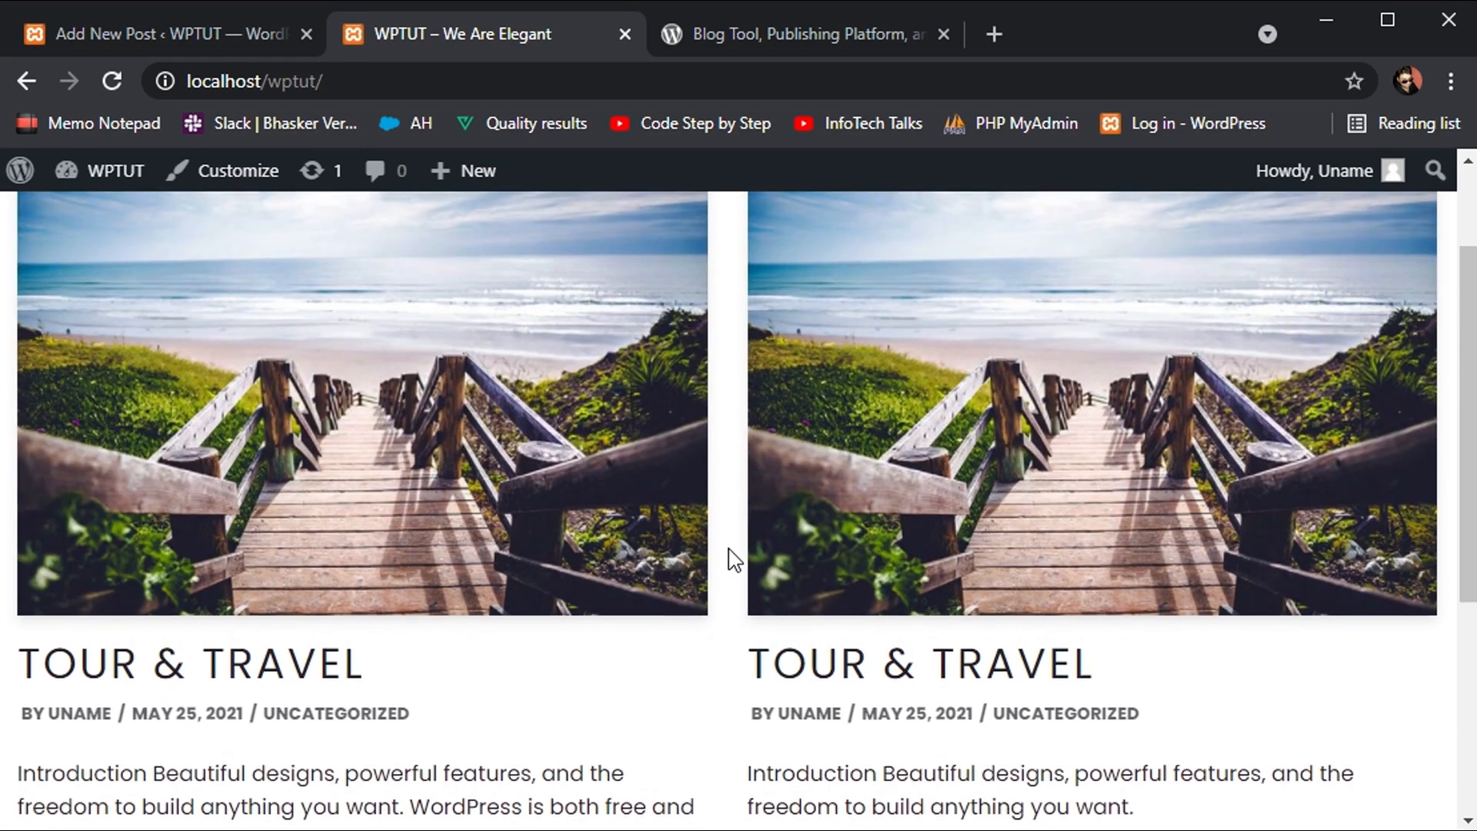
scroll(1016, 468, "down", 6)
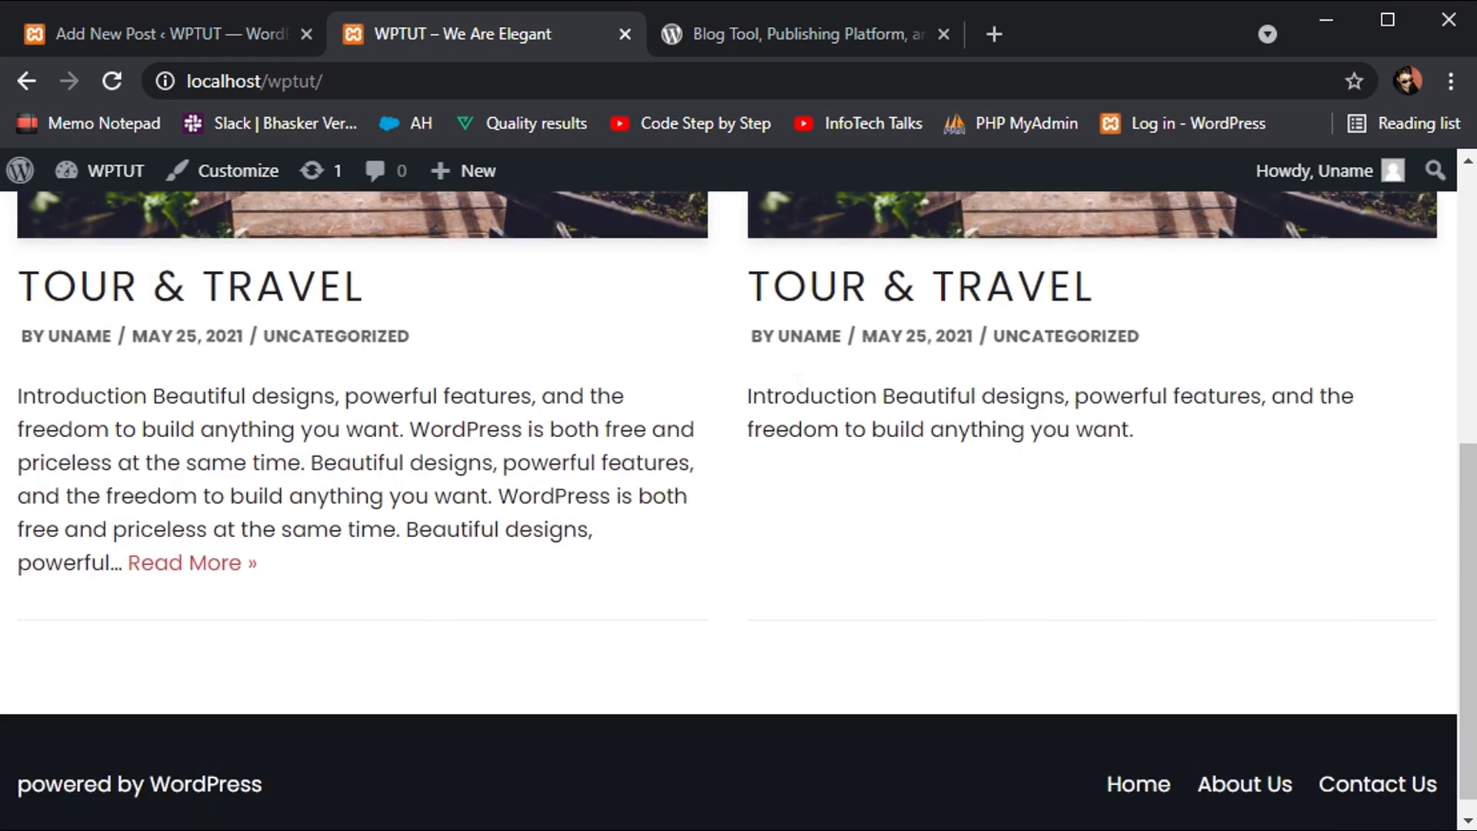
triple_click(796, 394)
triple_click(496, 429)
Step: Check the Excerpt field of the newly published post against the excerpt text shown for it on the live home page
left_click(259, 35)
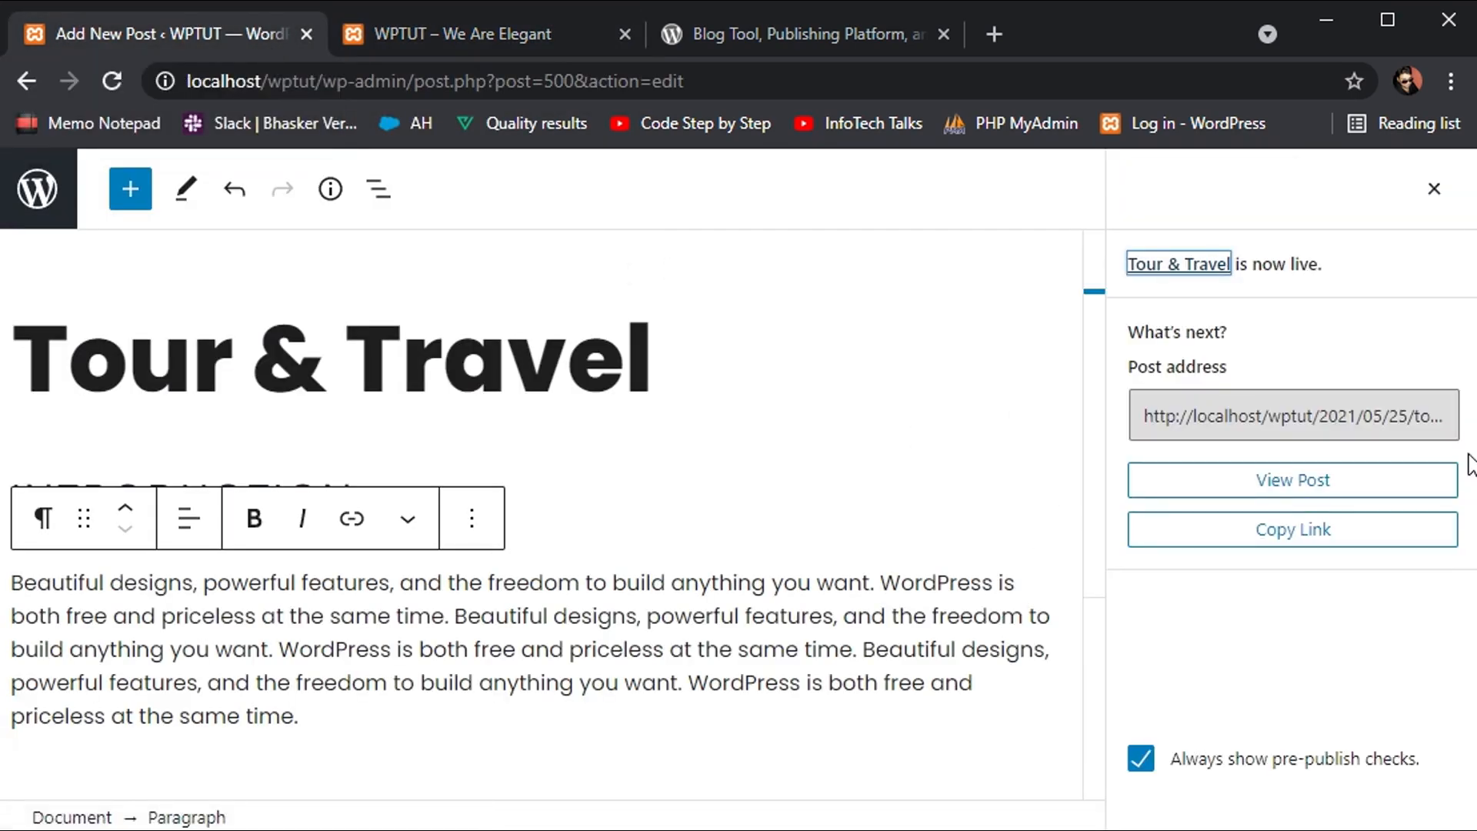
left_click(1434, 189)
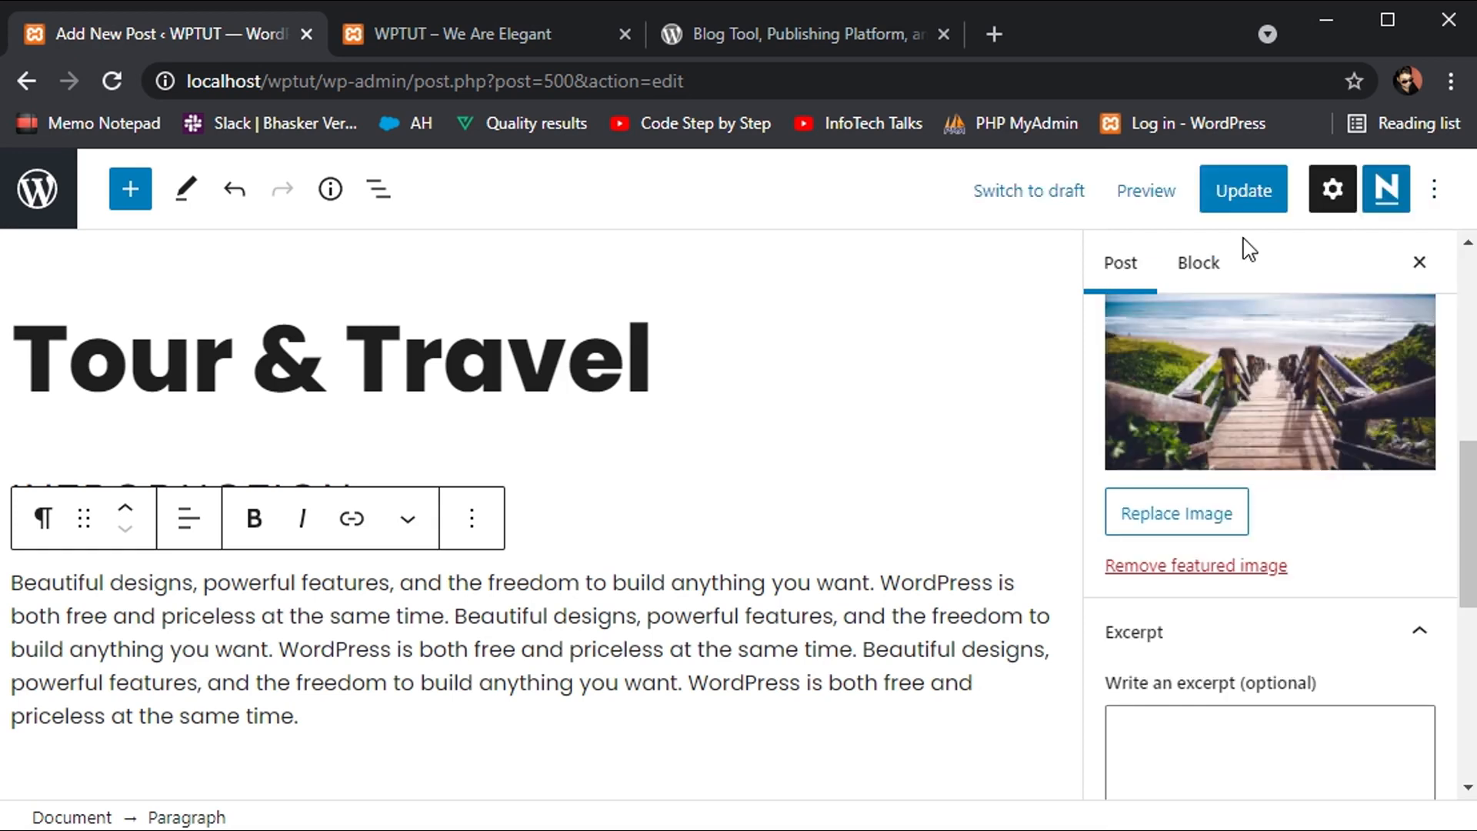
scroll(1224, 367, "up", 3)
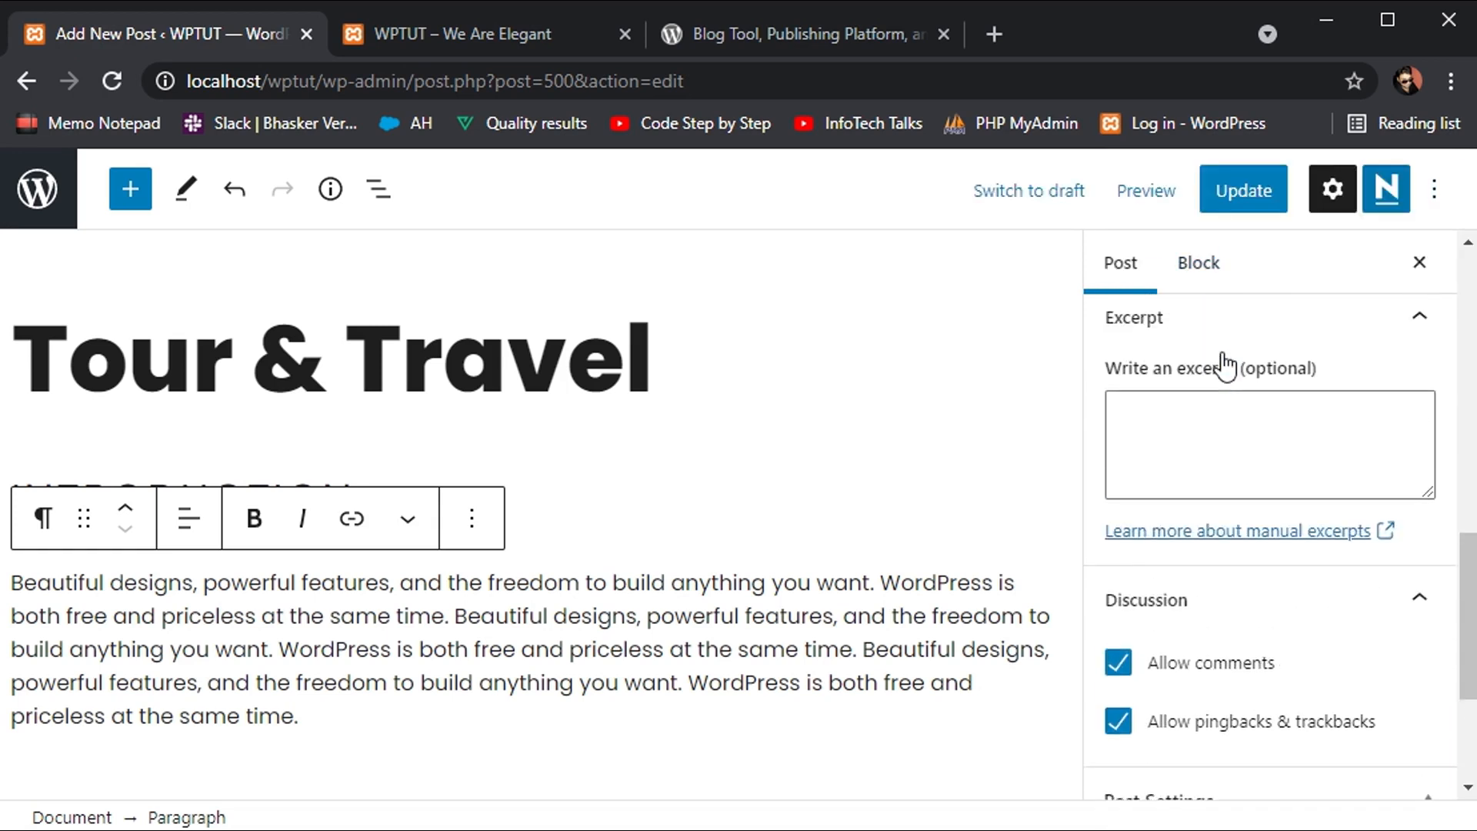
left_click(1199, 486)
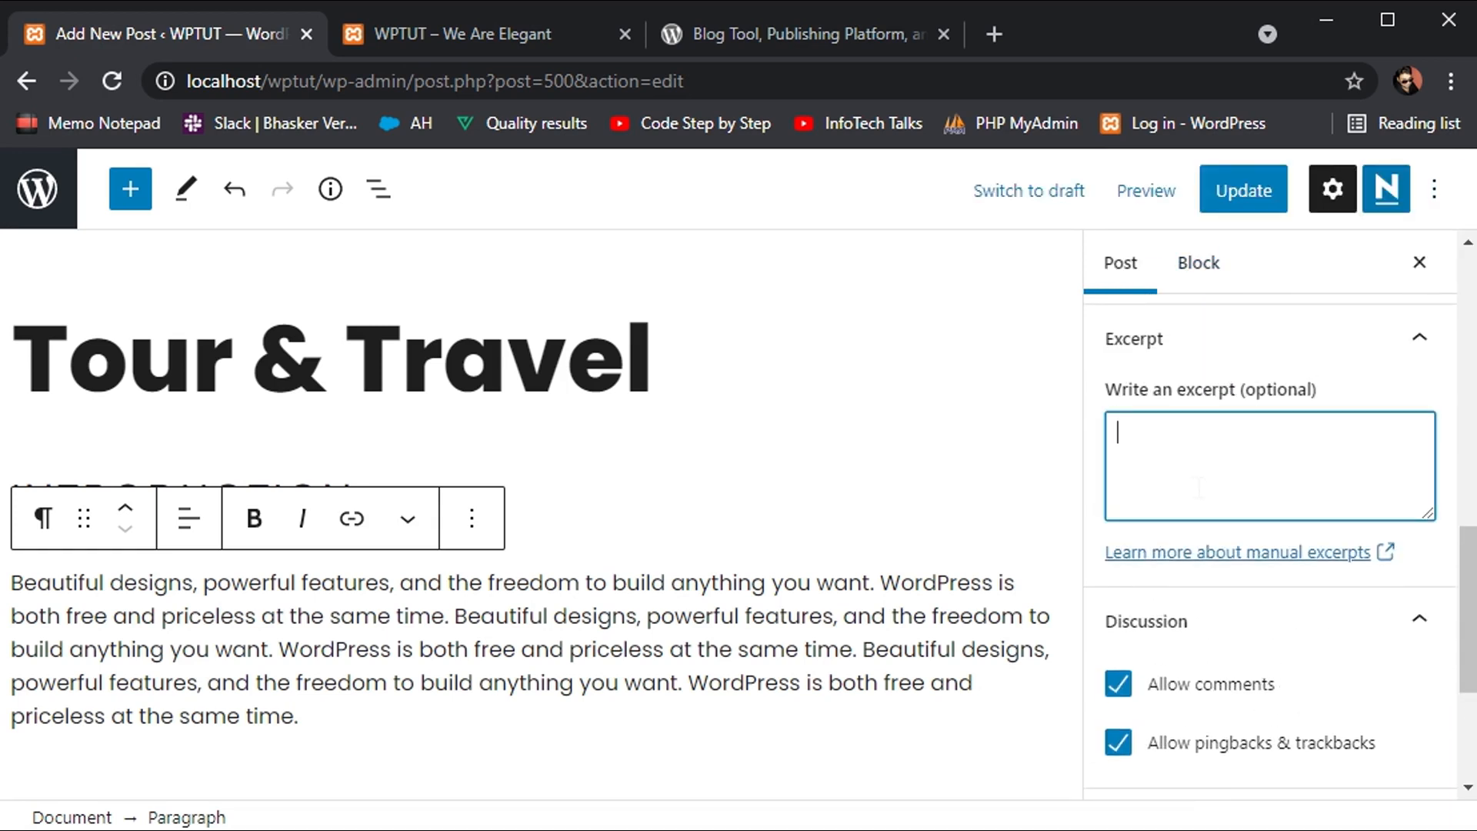
left_click(421, 21)
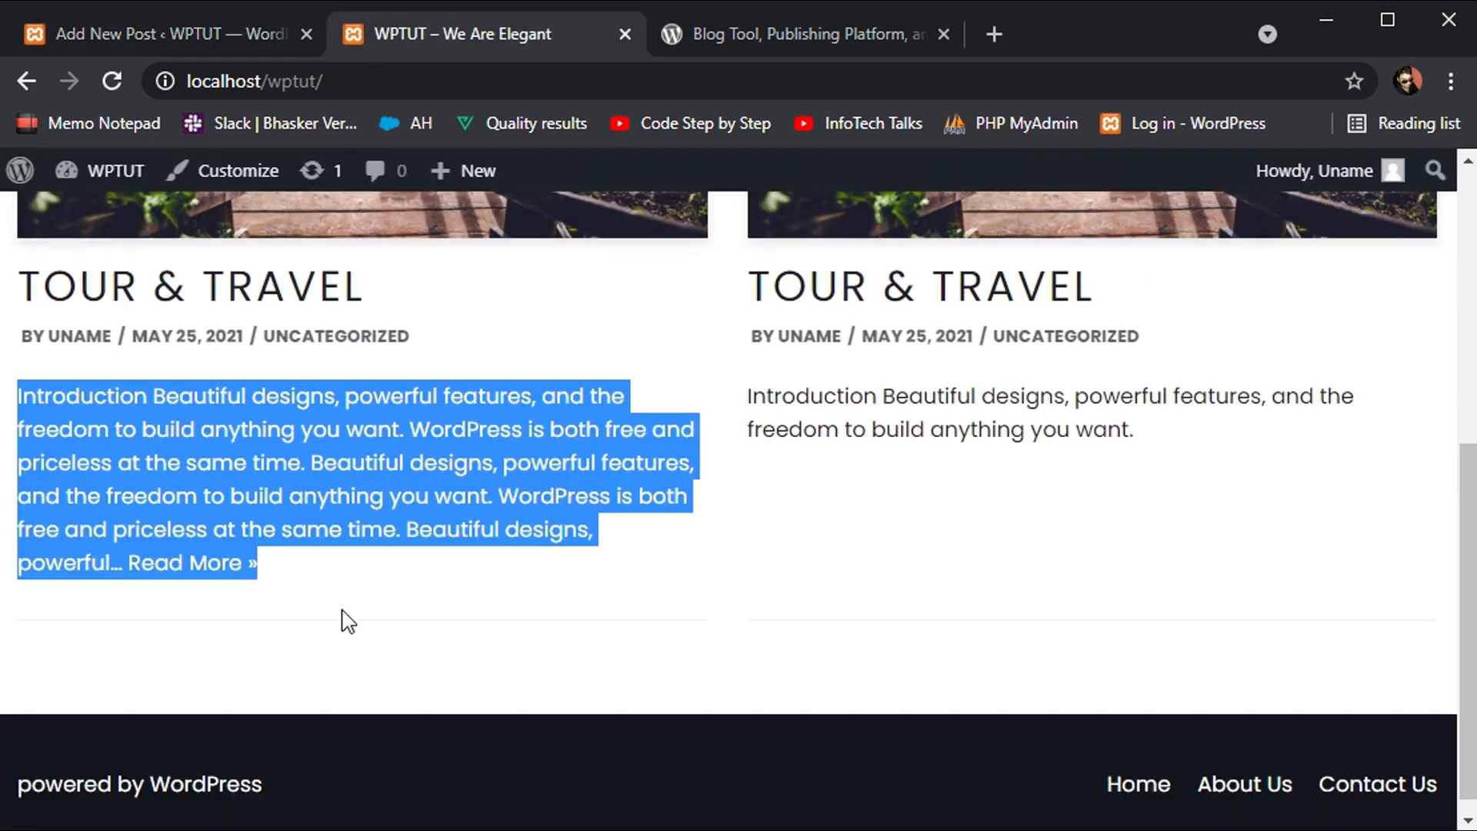
left_click(204, 573)
triple_click(134, 396)
left_click(266, 419)
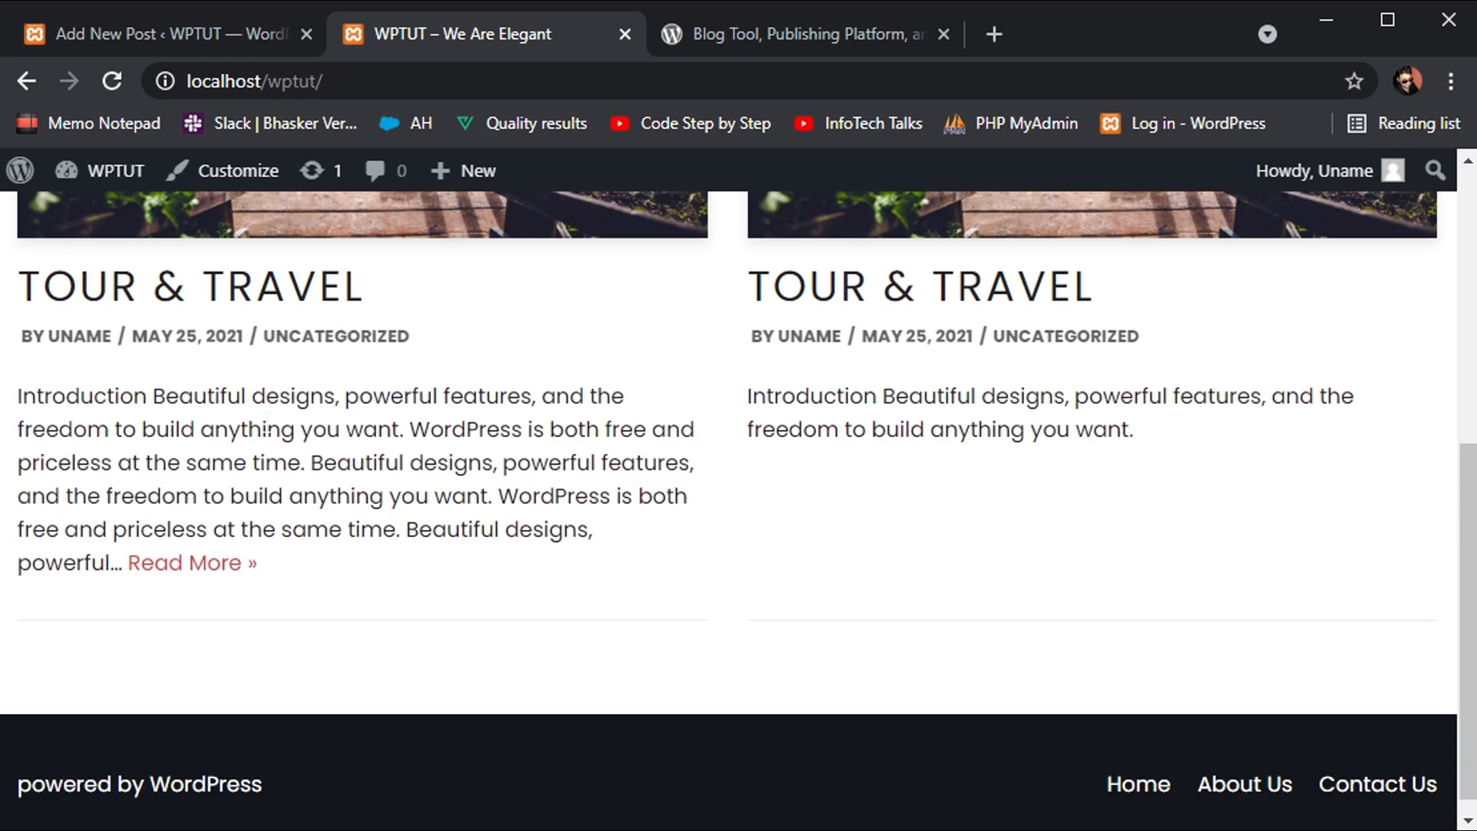
Step: Open the older Tour & Travel post from the posts list, clear its manual excerpt and update the post
left_click(215, 36)
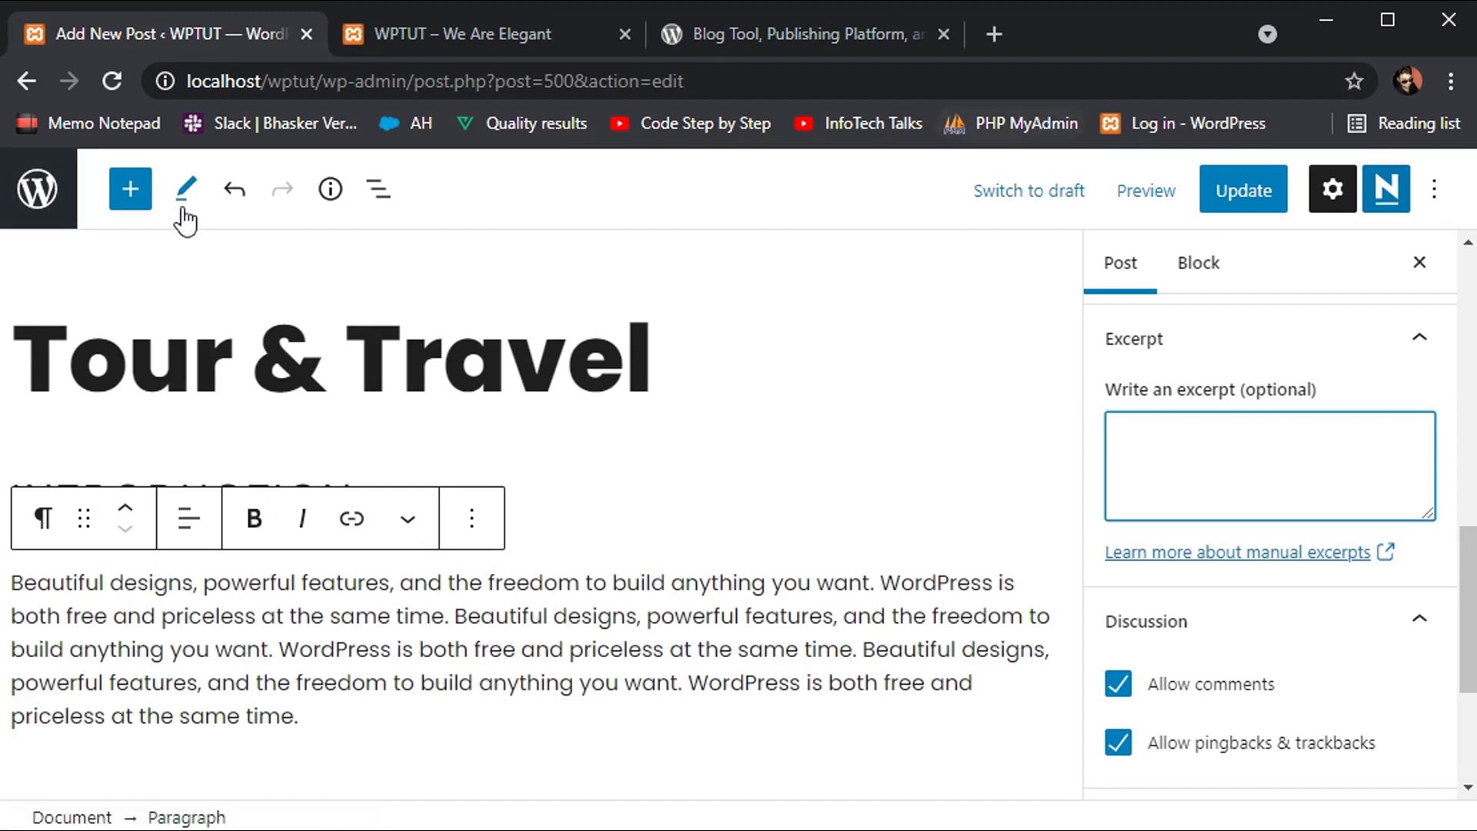
left_click(58, 193)
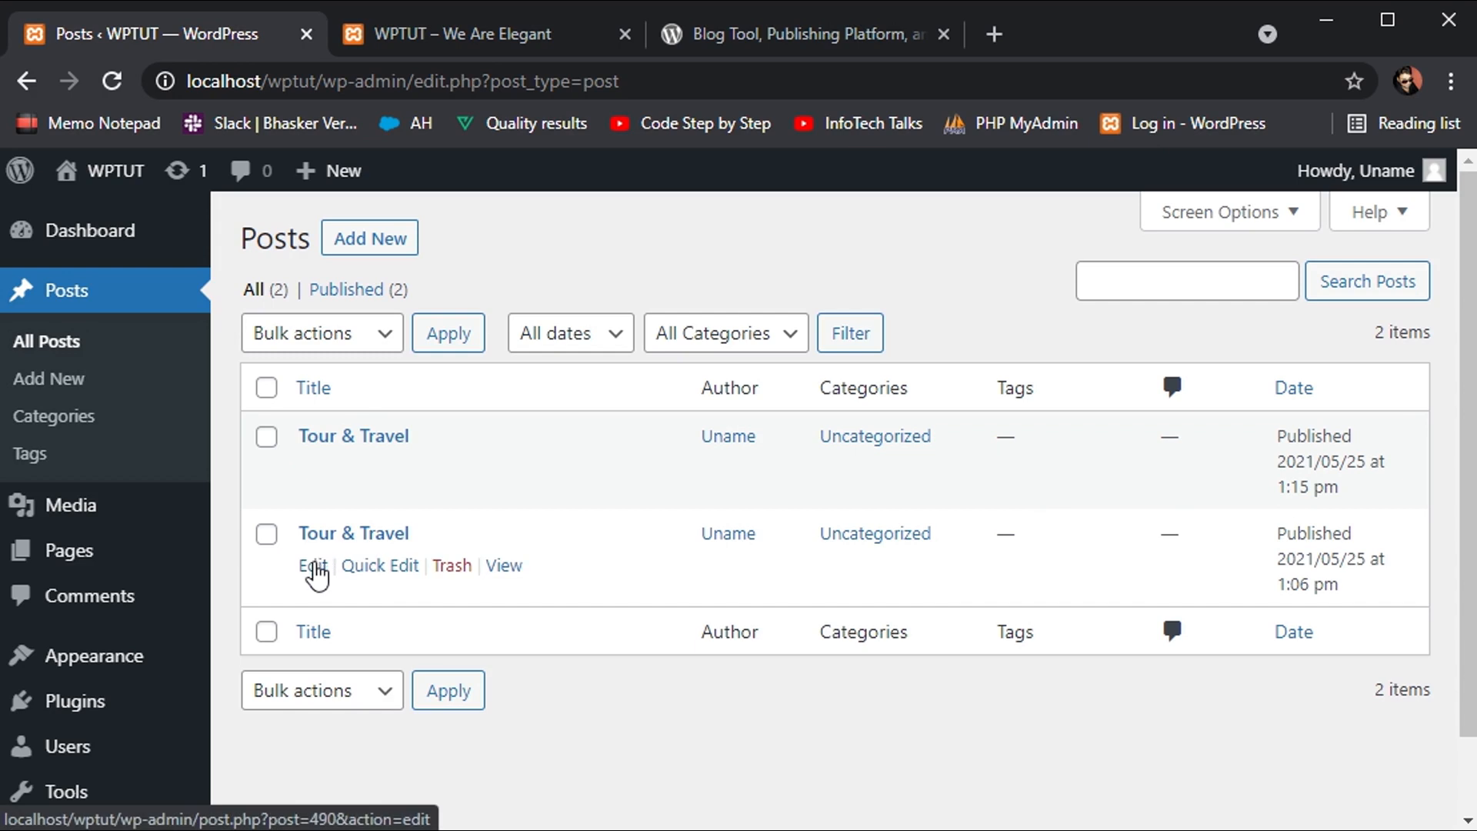
left_click(316, 569)
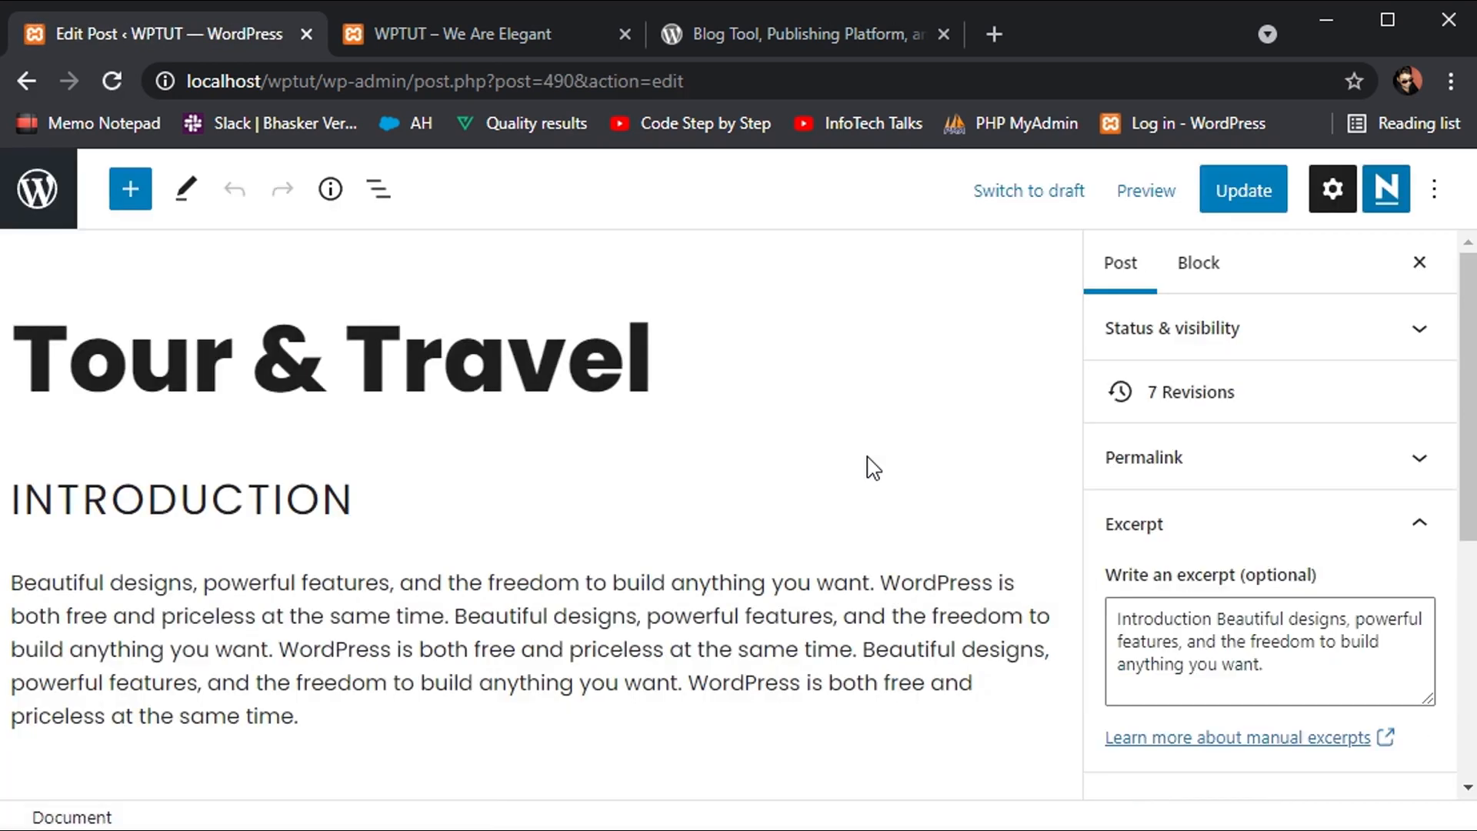
scroll(1215, 486, "down", 5)
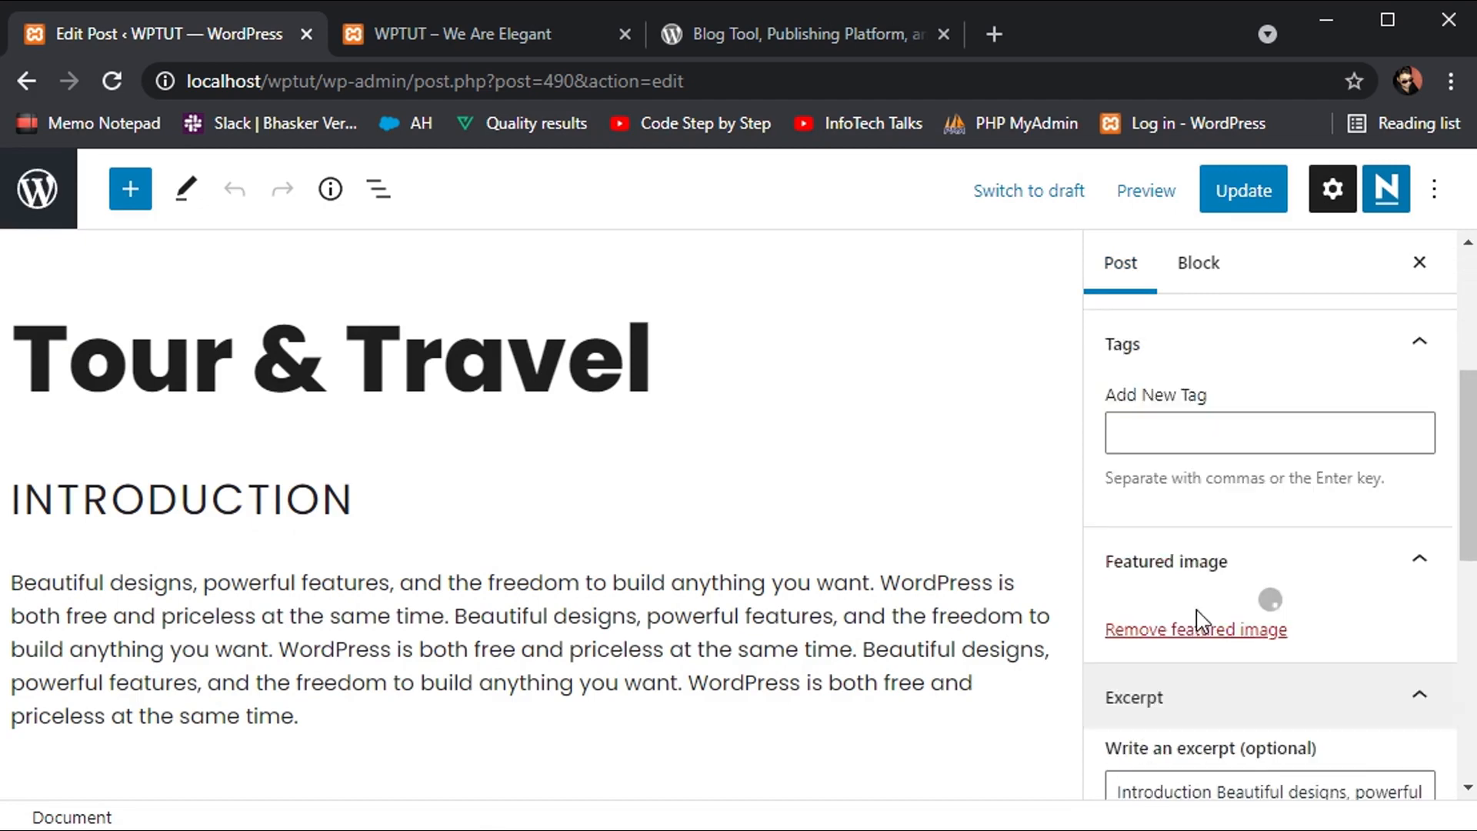
scroll(1206, 719, "up", 3)
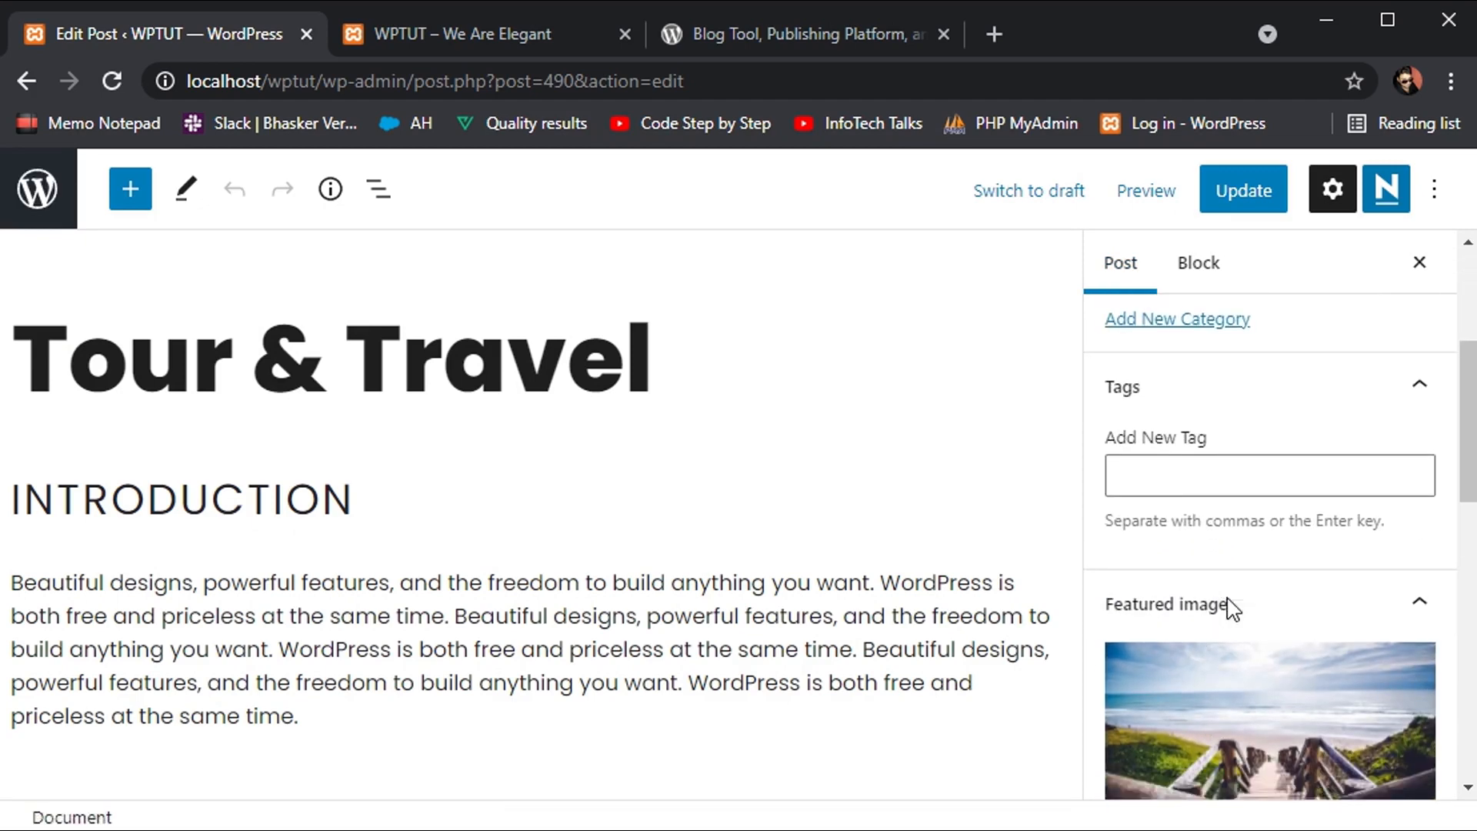
scroll(1233, 607, "down", 6)
double_click(1177, 574)
key("ctrl+a")
key("BackSpace")
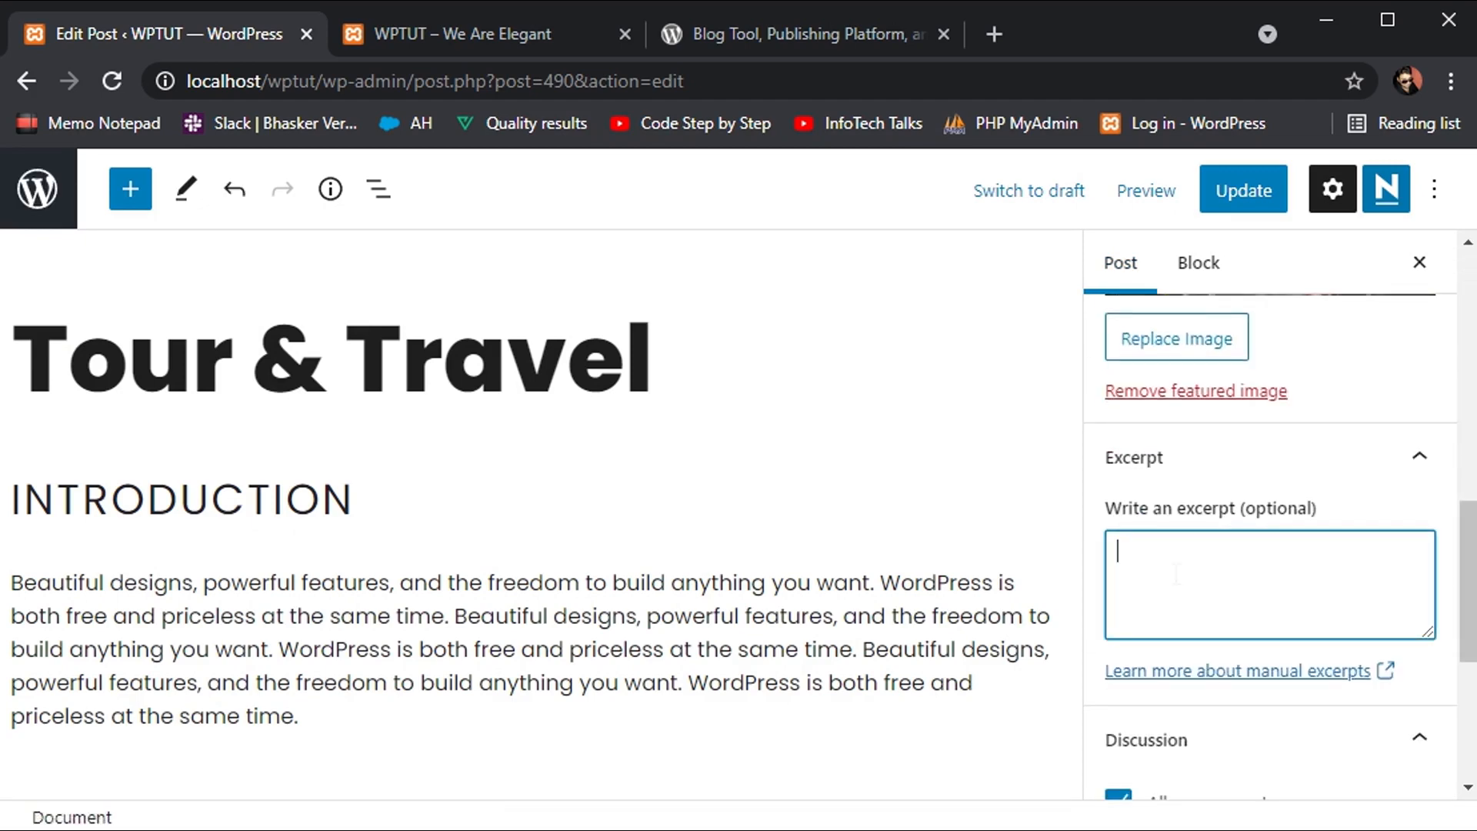
left_click(1248, 204)
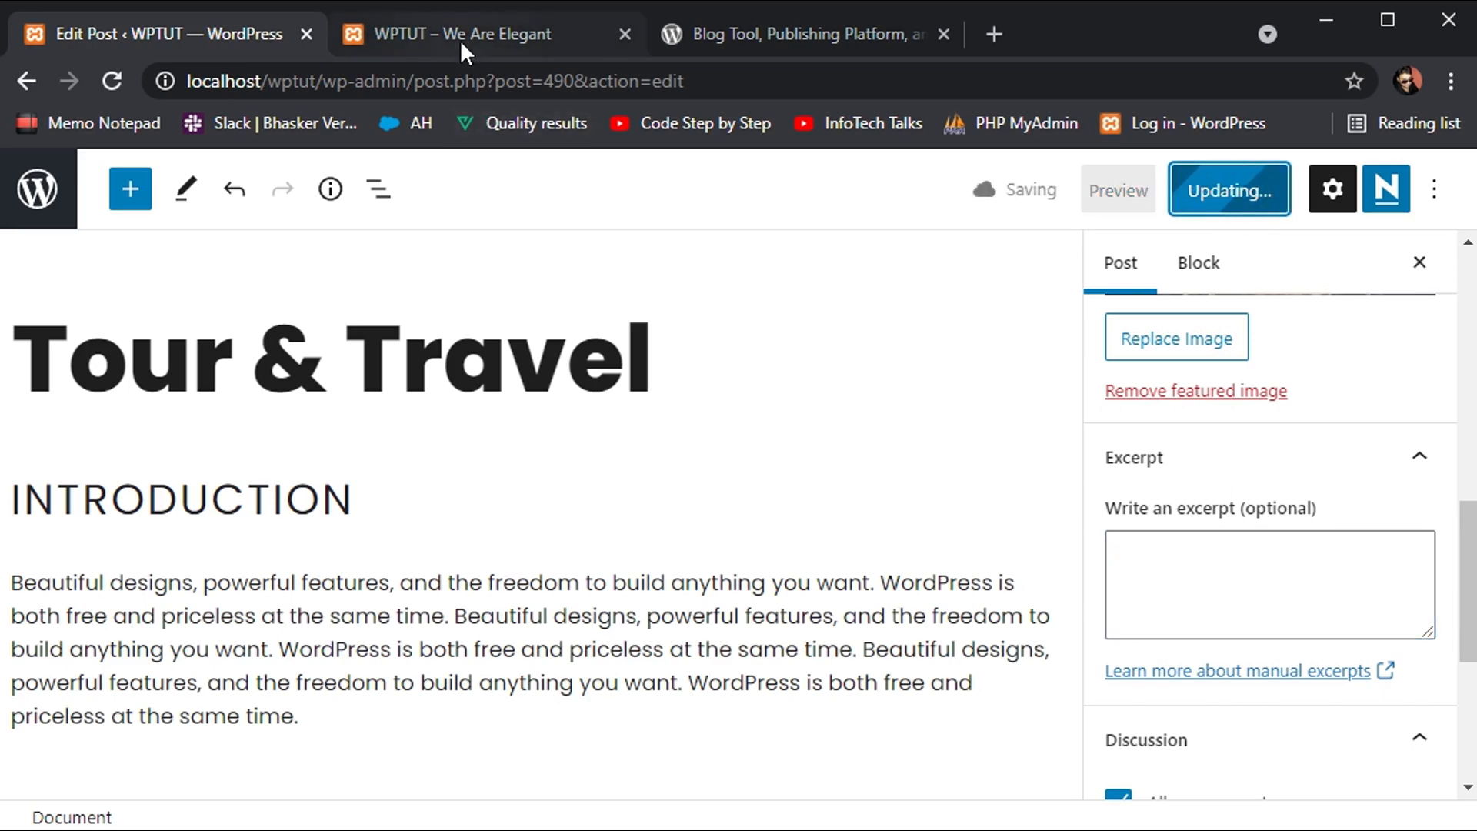
Step: Reload the live home page and examine the excerpts of both Tour & Travel posts
left_click(462, 34)
scroll(313, 430, "up", 5)
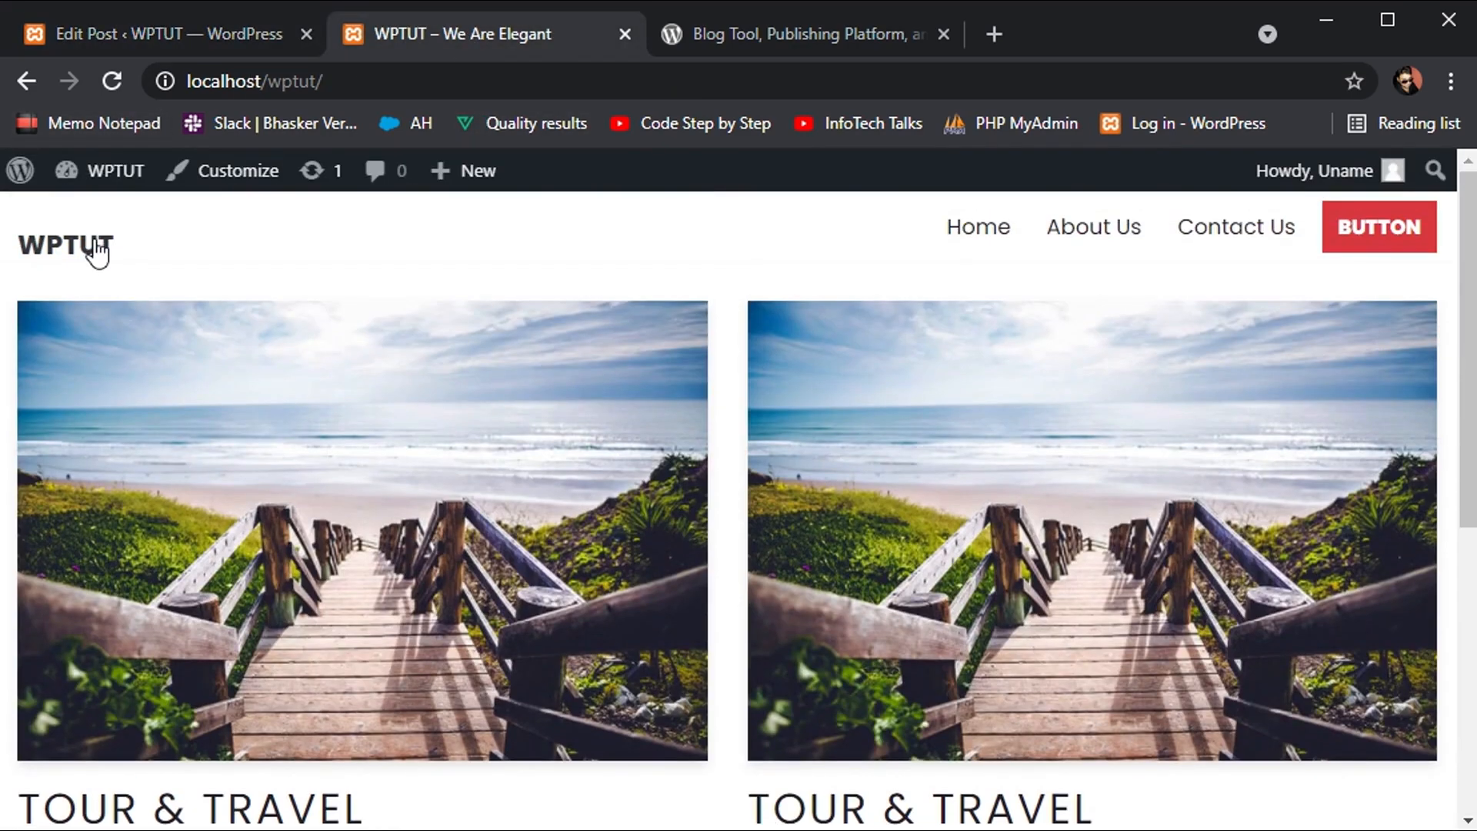
left_click(95, 244)
scroll(354, 391, "down", 1)
scroll(356, 396, "down", 1)
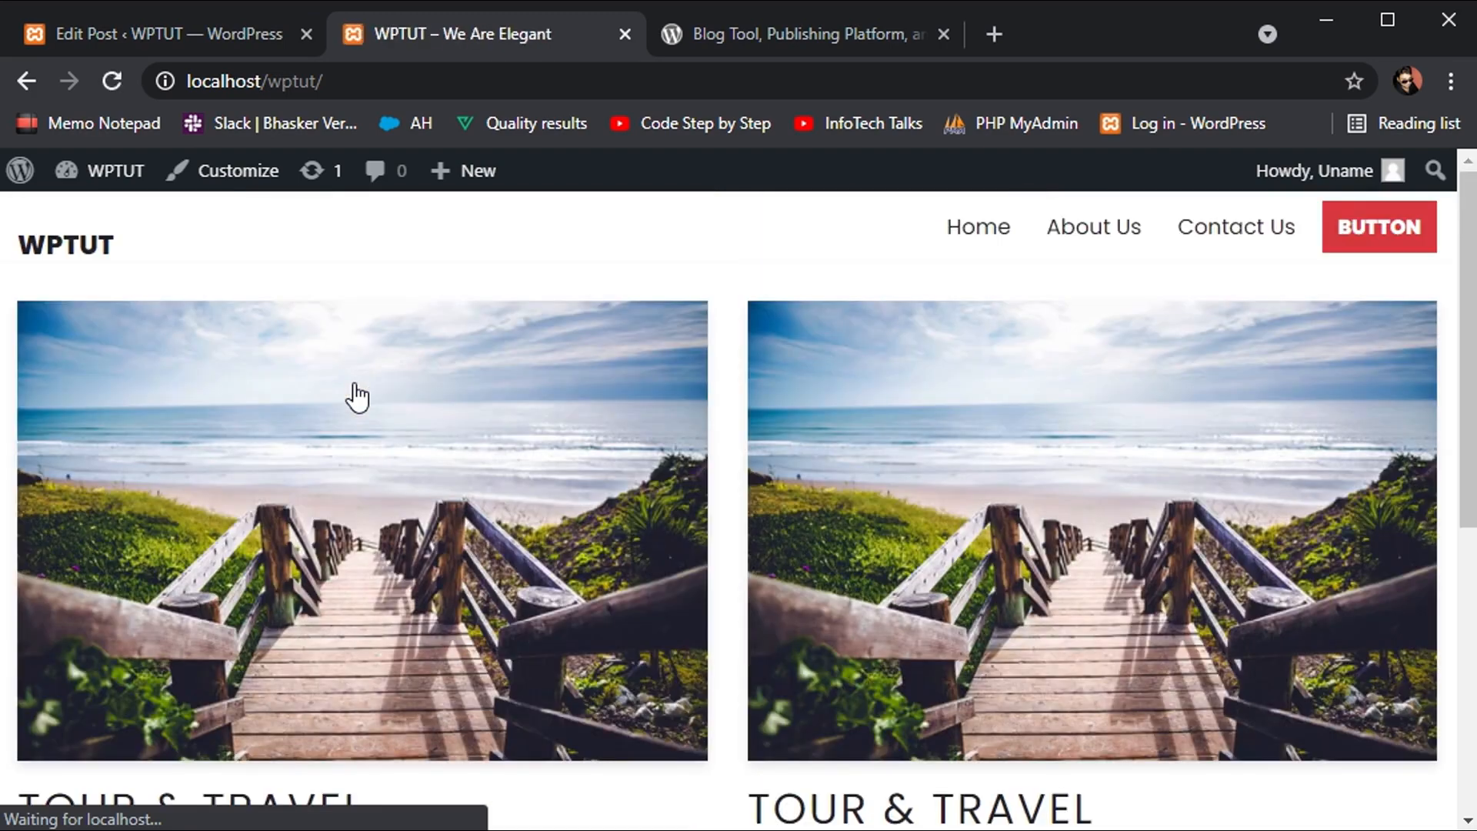
scroll(649, 467, "down", 5)
scroll(649, 468, "down", 1)
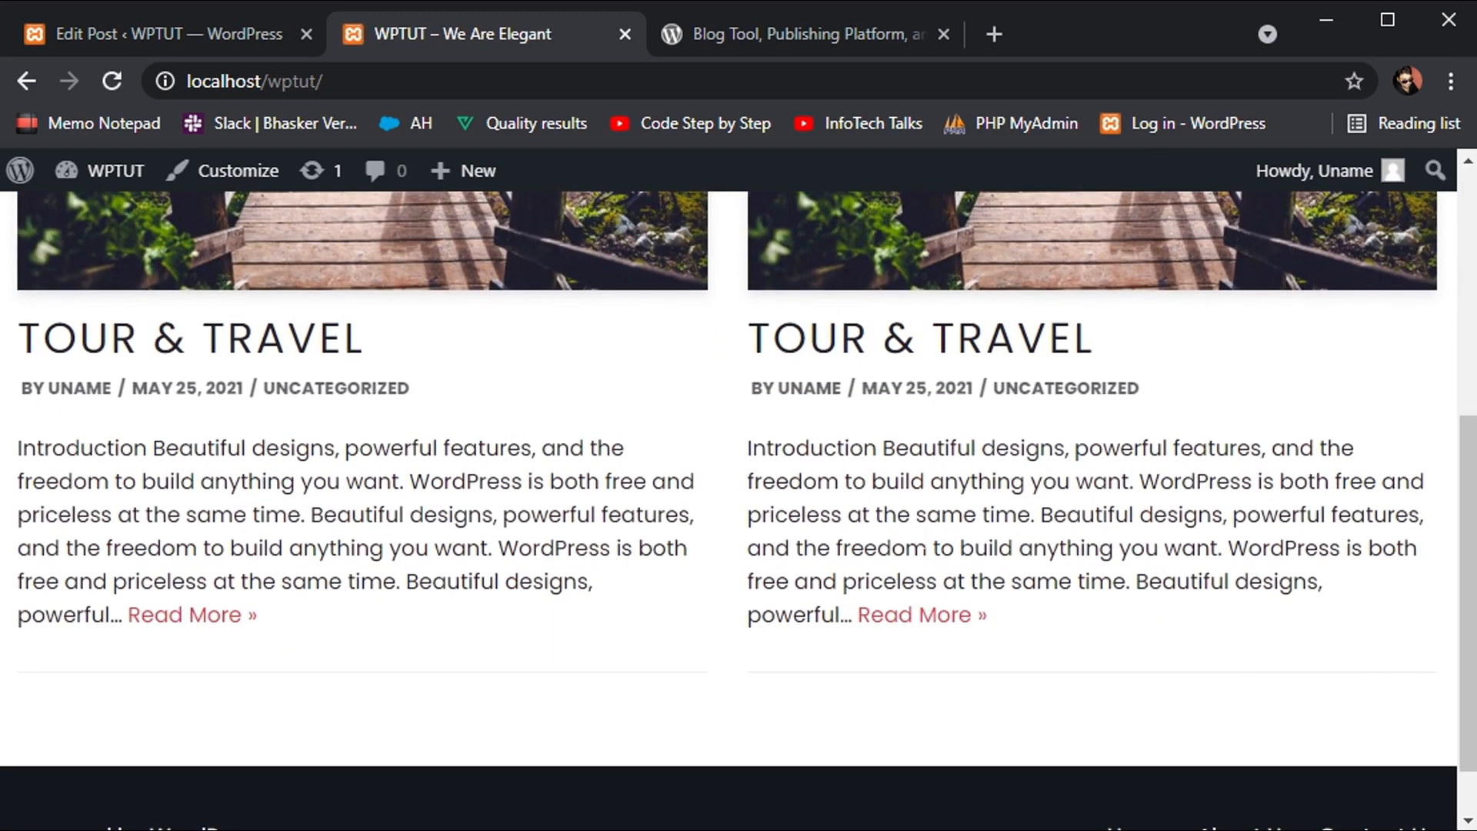
Step: Open the older Tour & Travel post through its Read More link and look through the full post
left_click(929, 618)
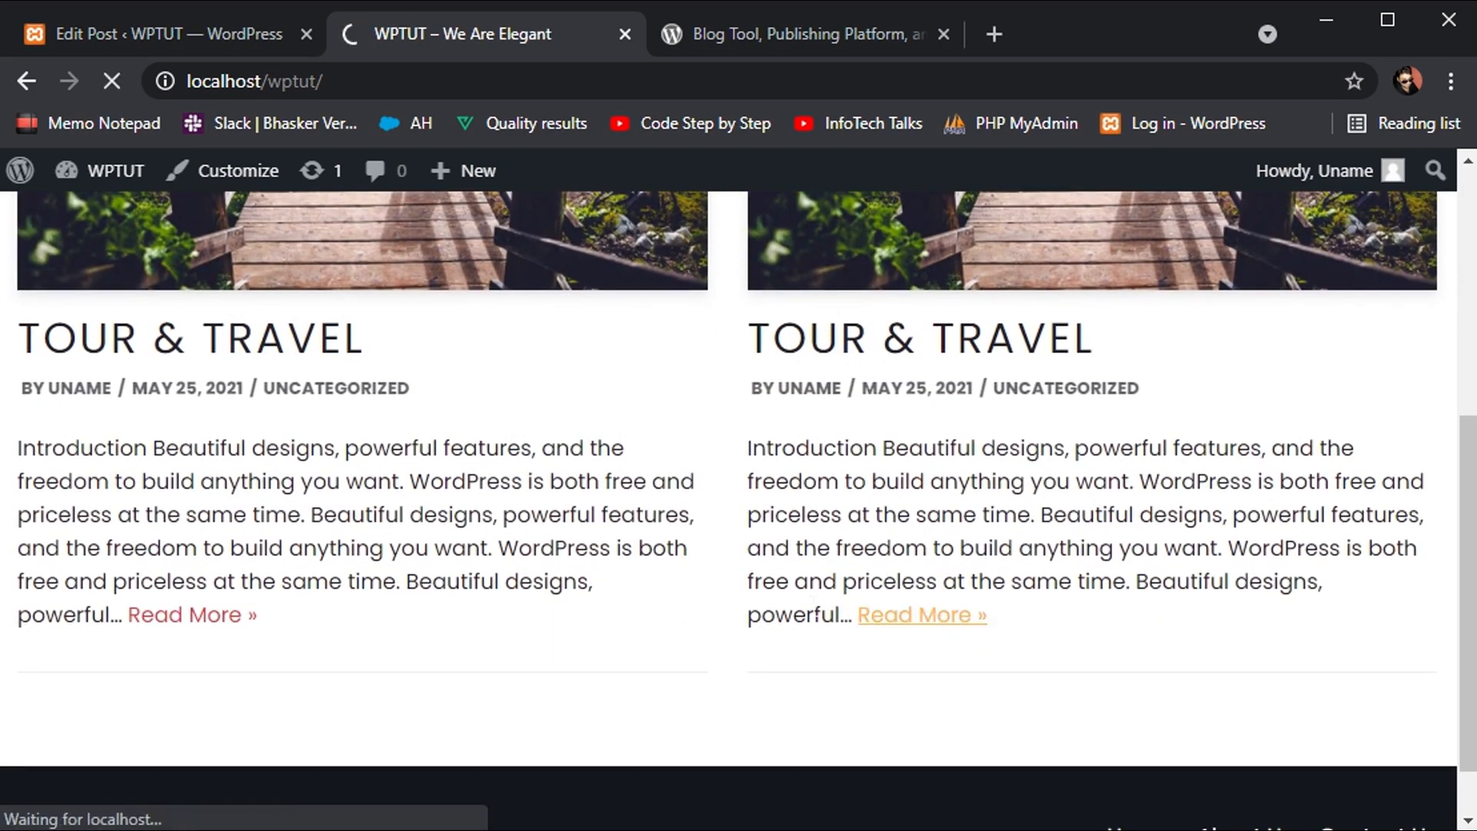
scroll(814, 604, "up", 4)
scroll(814, 606, "down", 8)
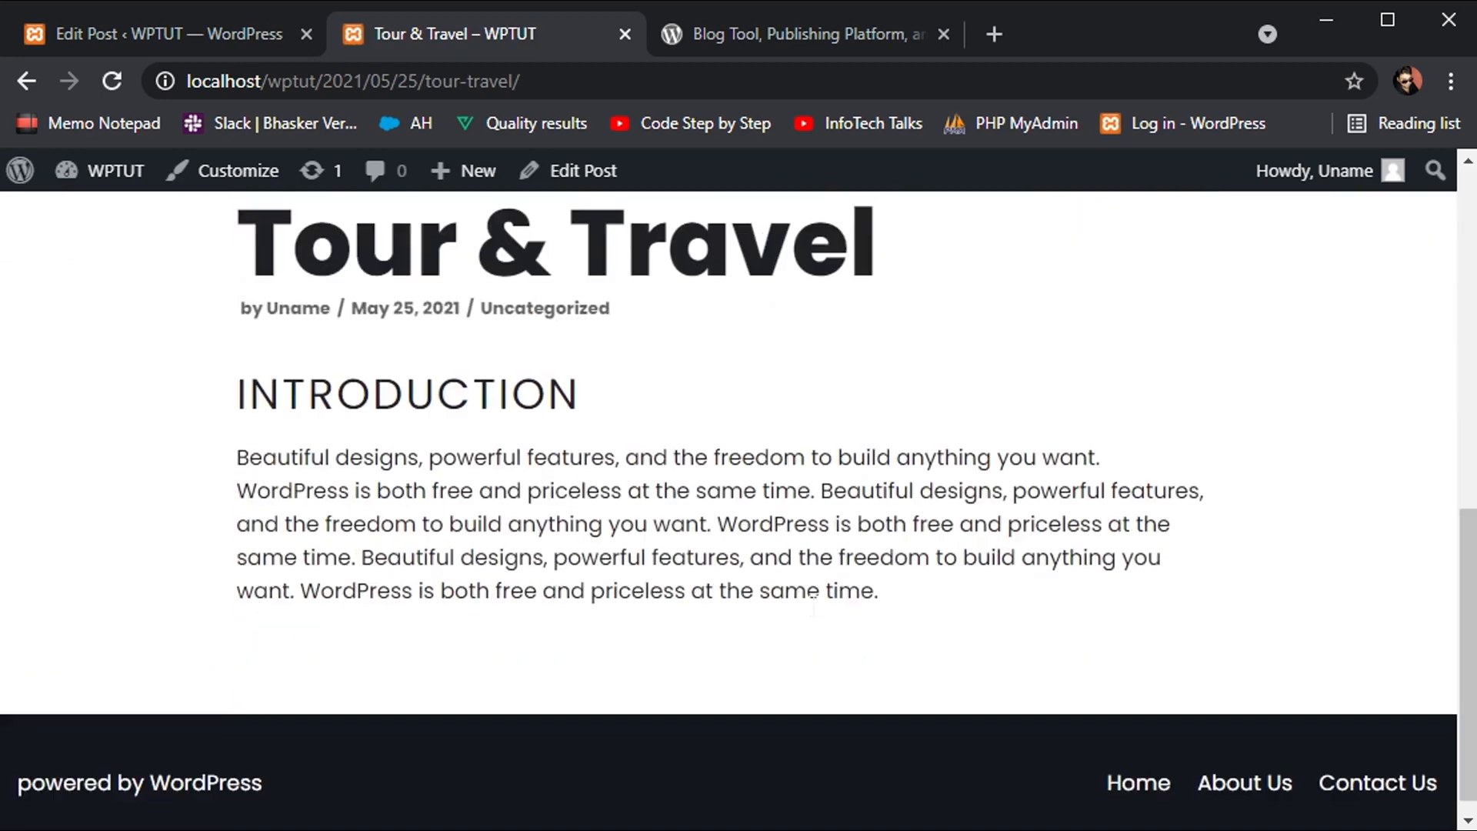
scroll(813, 604, "up", 8)
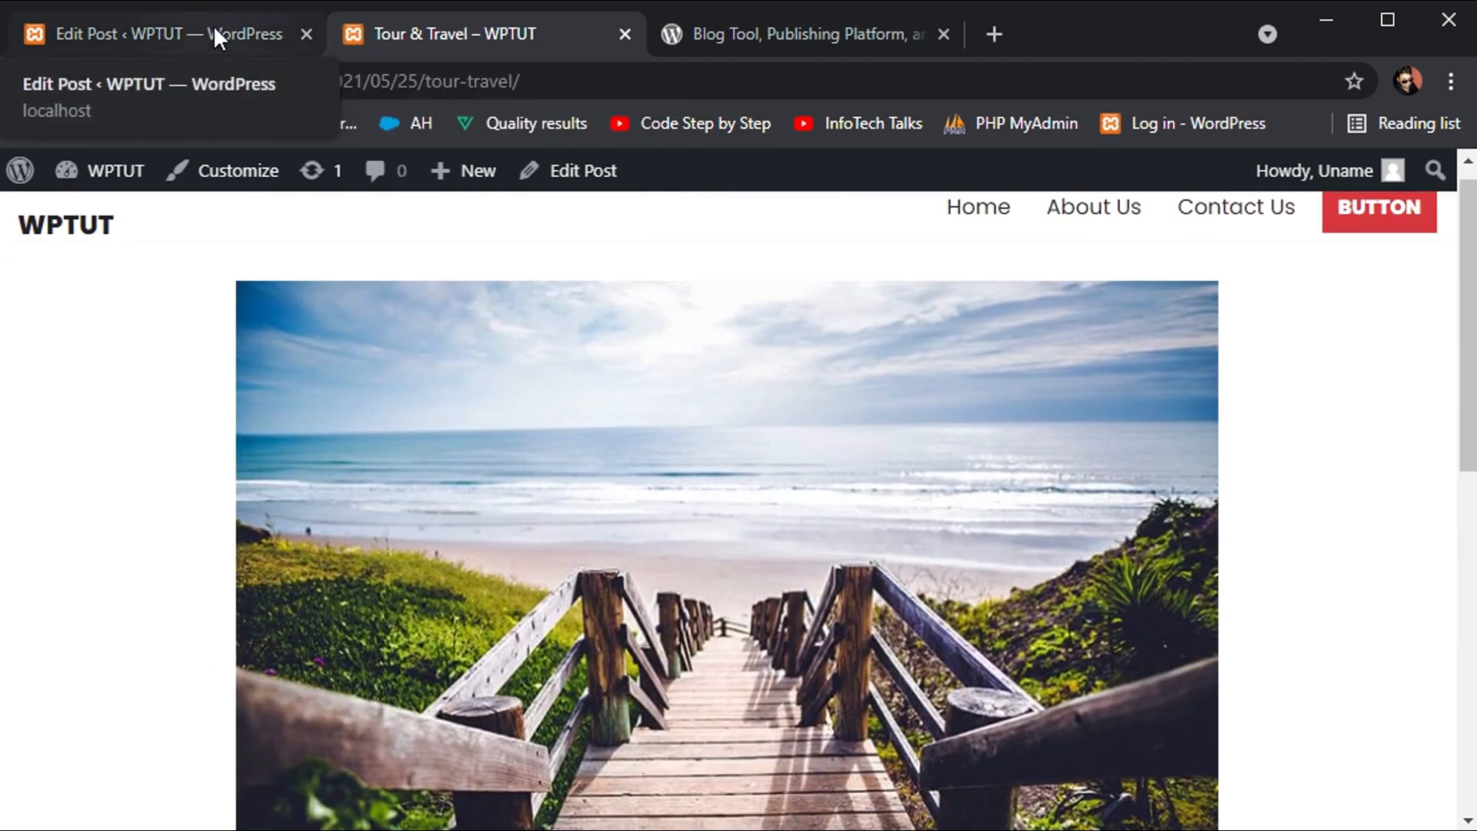
Step: Return to the admin posts list and move both Tour & Travel posts to the trash with one bulk action
left_click(213, 24)
left_click(50, 177)
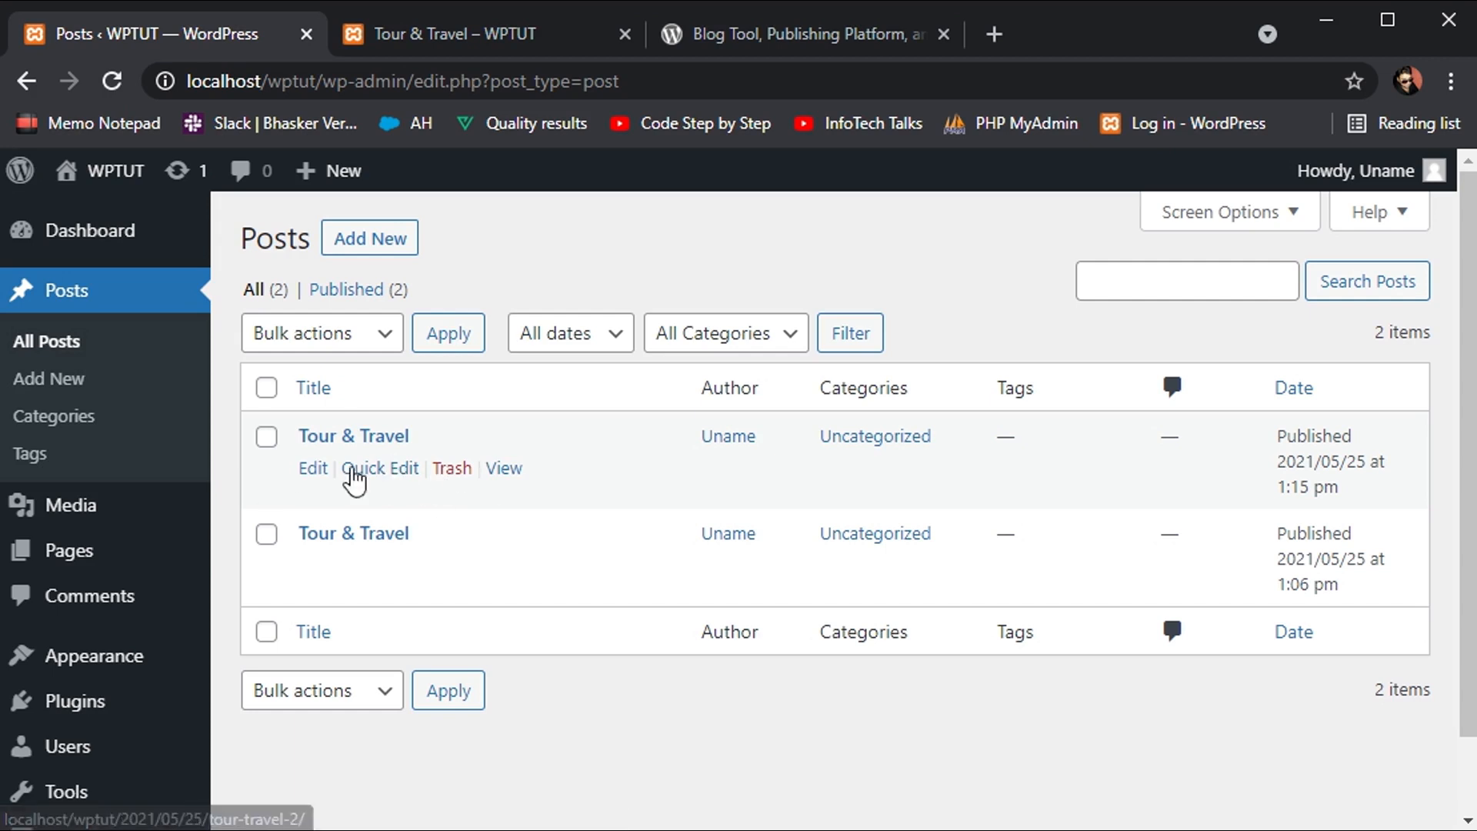
left_click(274, 339)
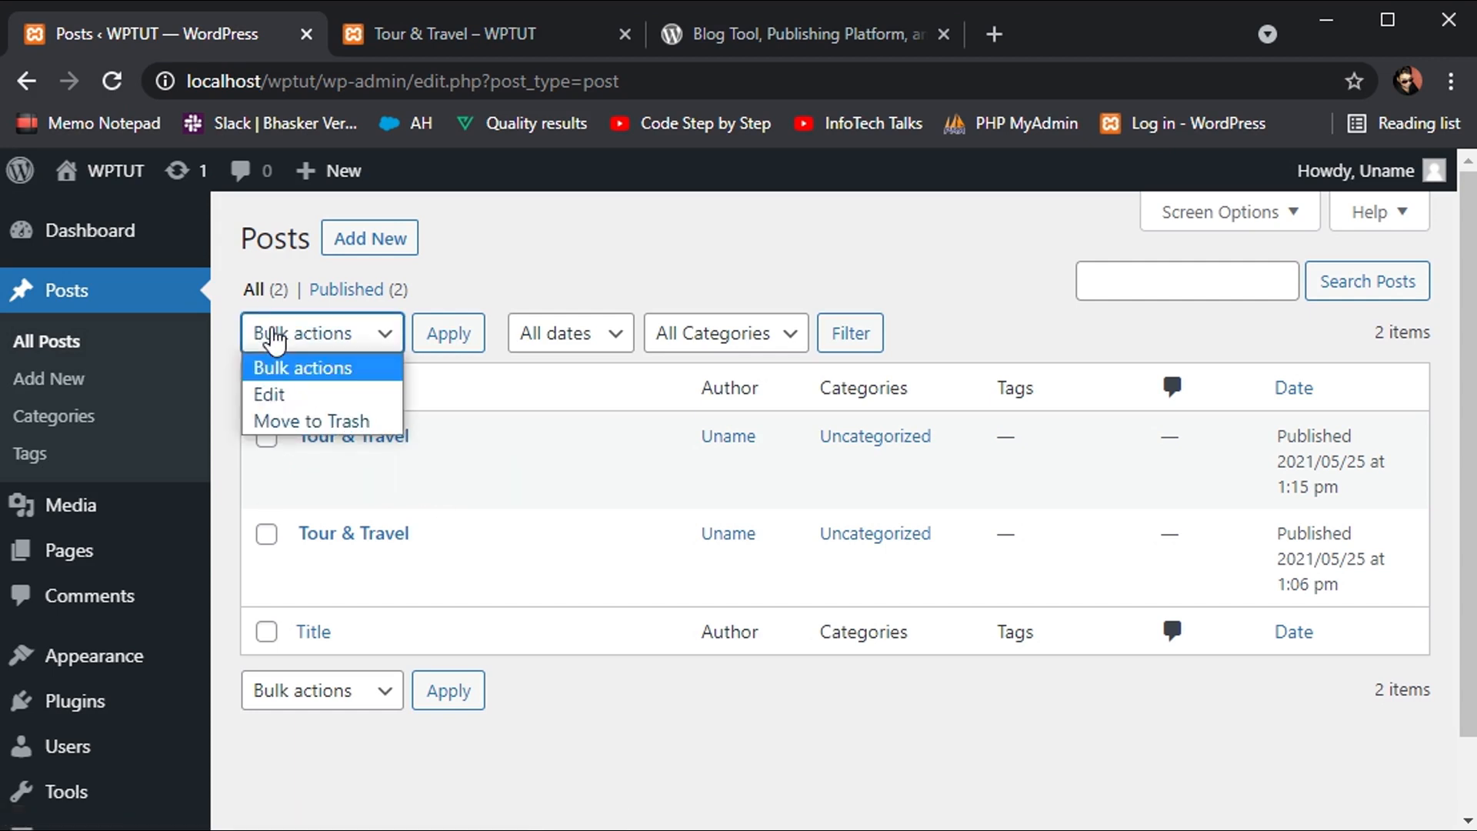
left_click(311, 421)
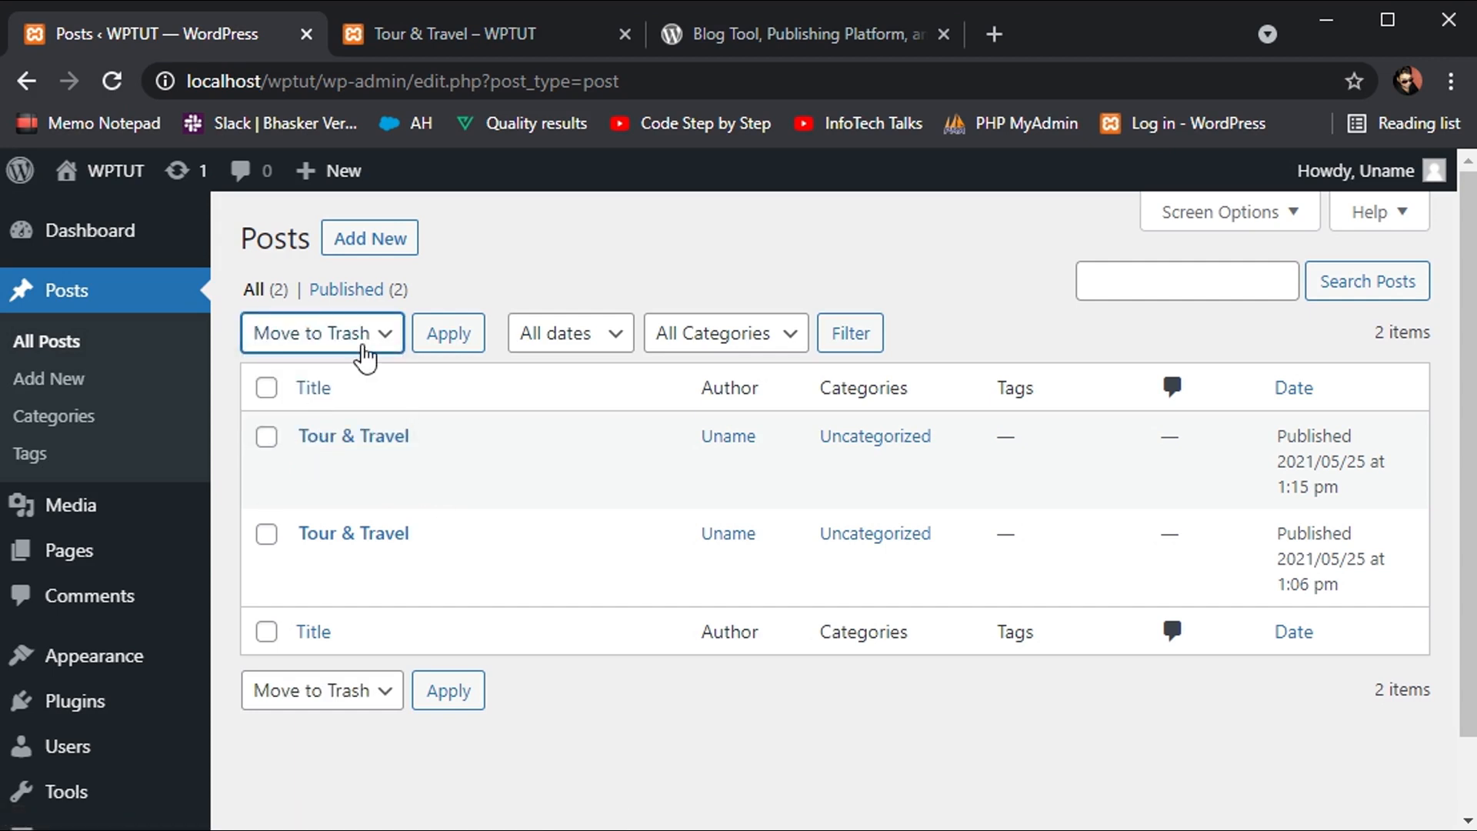
left_click(269, 391)
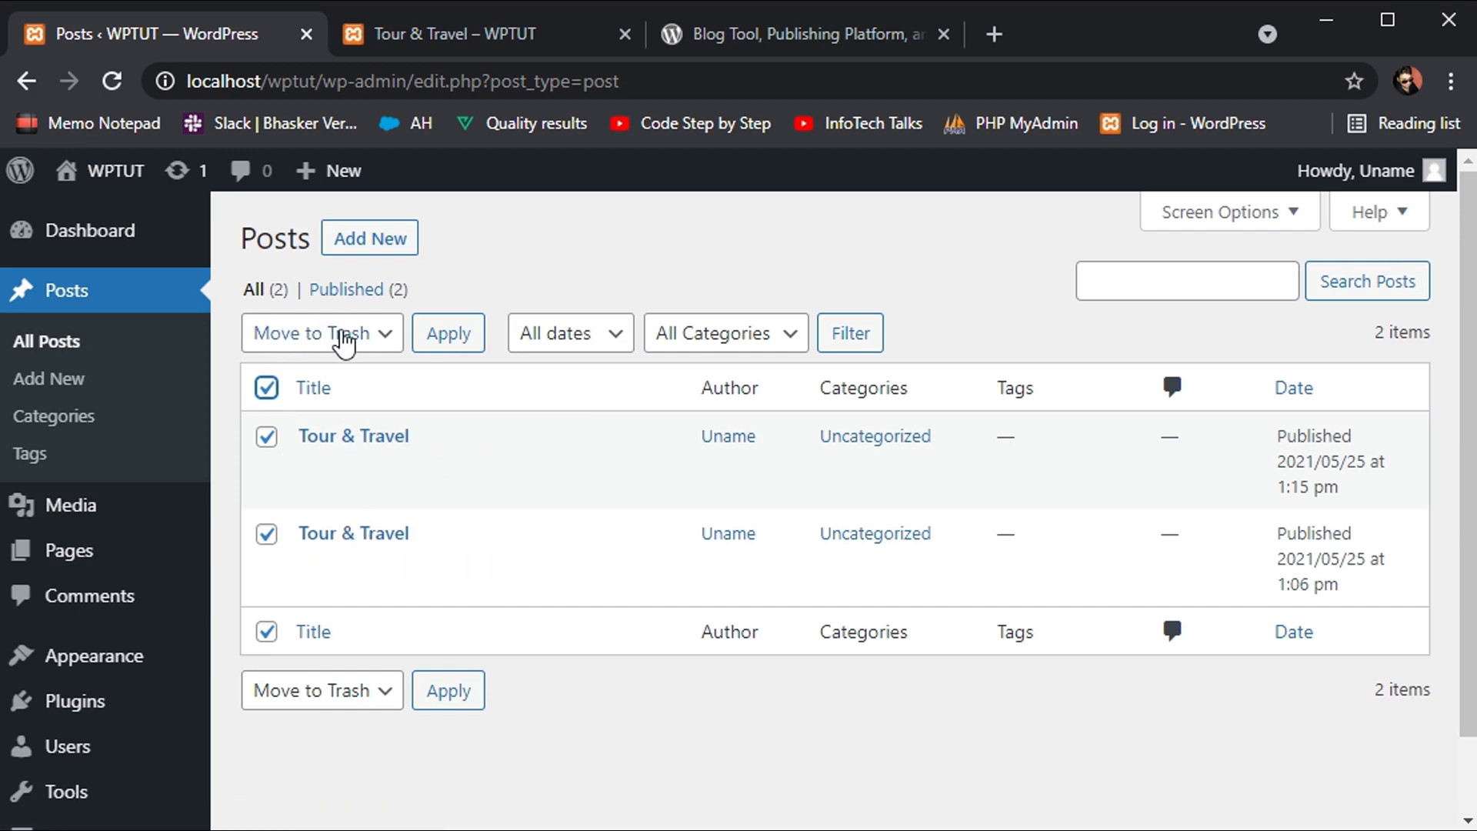
left_click(434, 344)
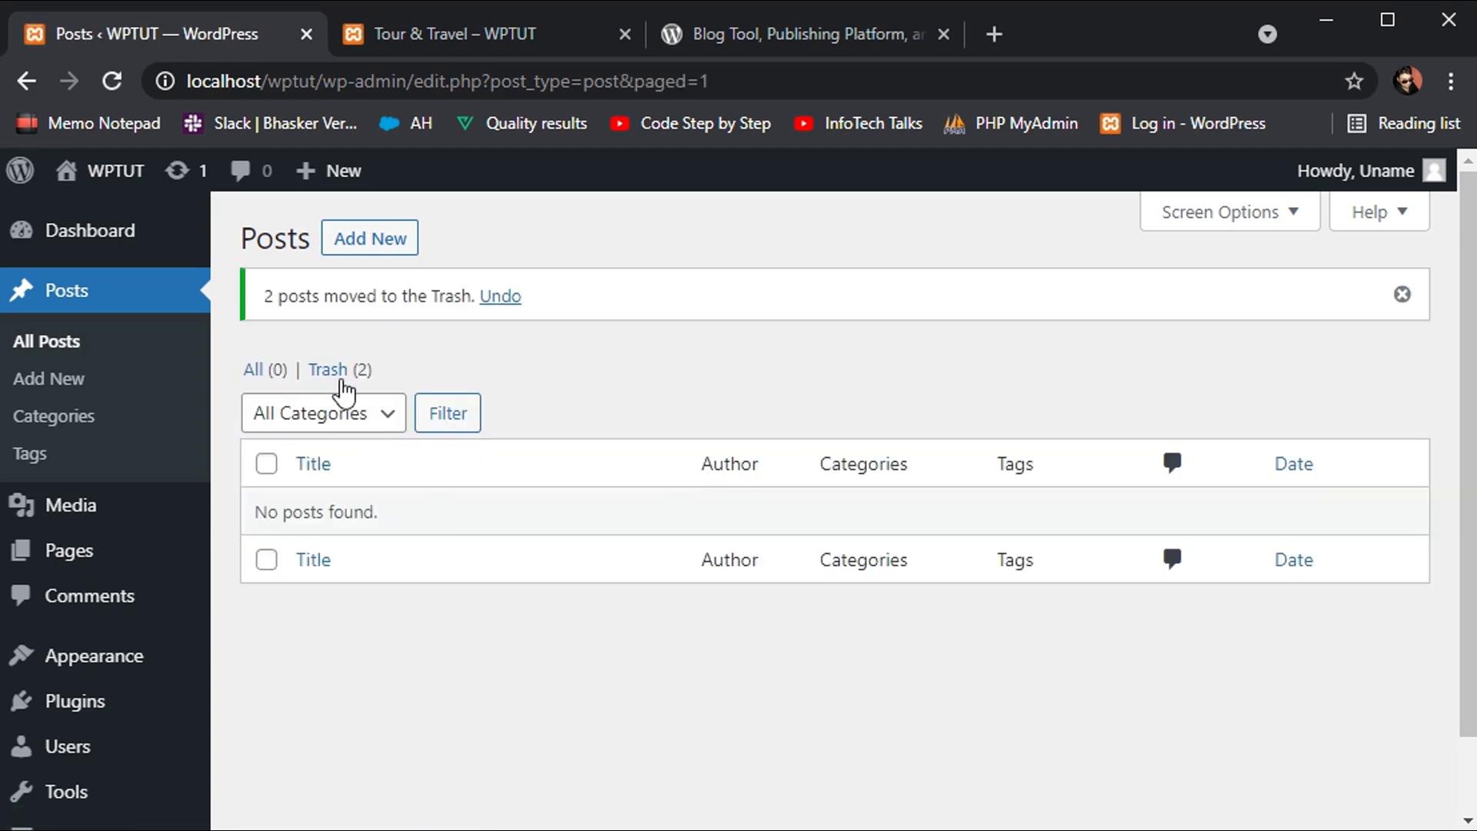
Step: Permanently delete both Tour & Travel posts from the trash with a bulk action and reload the live site's home page
left_click(342, 375)
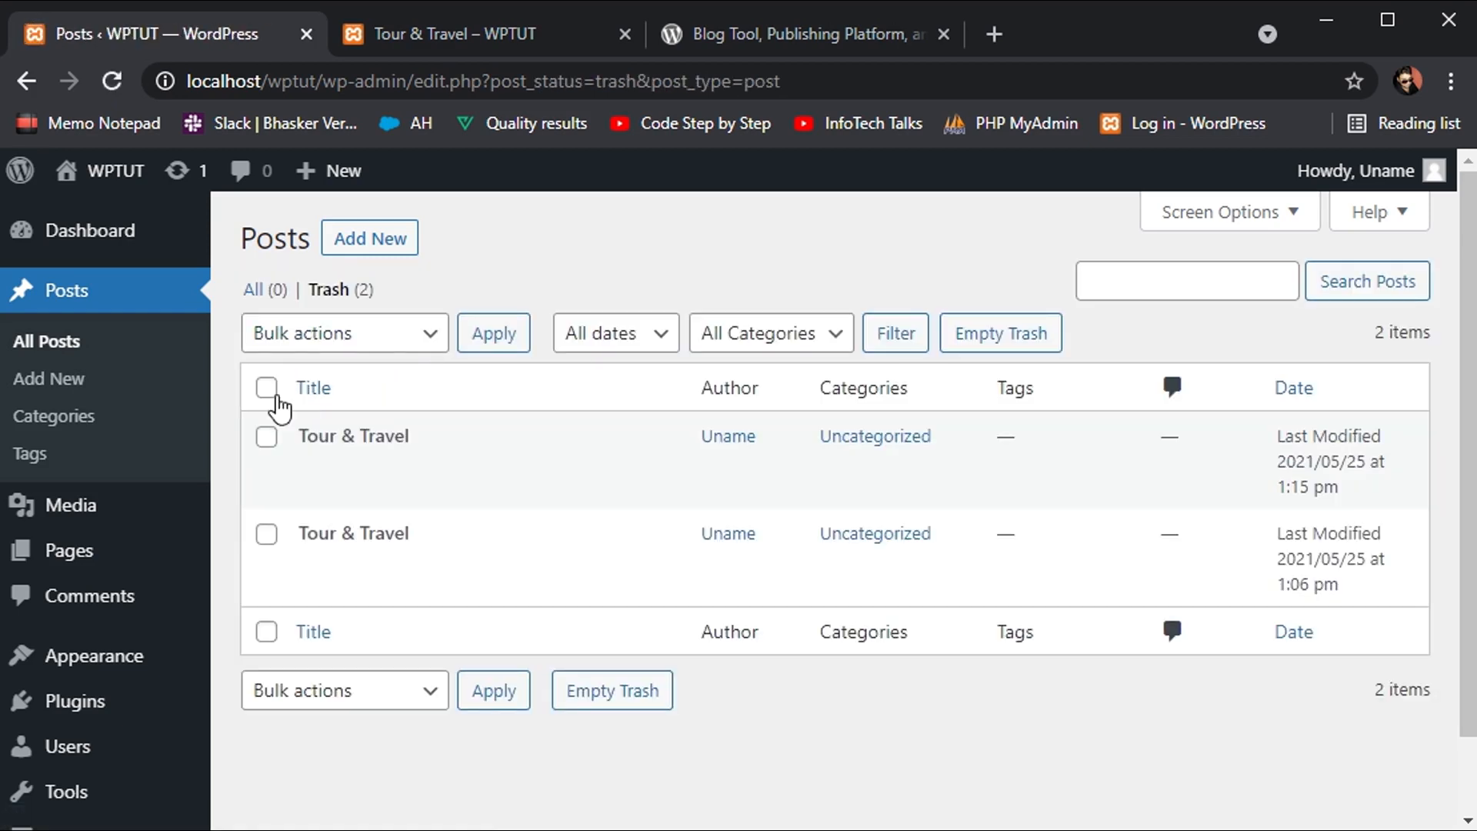
left_click(269, 390)
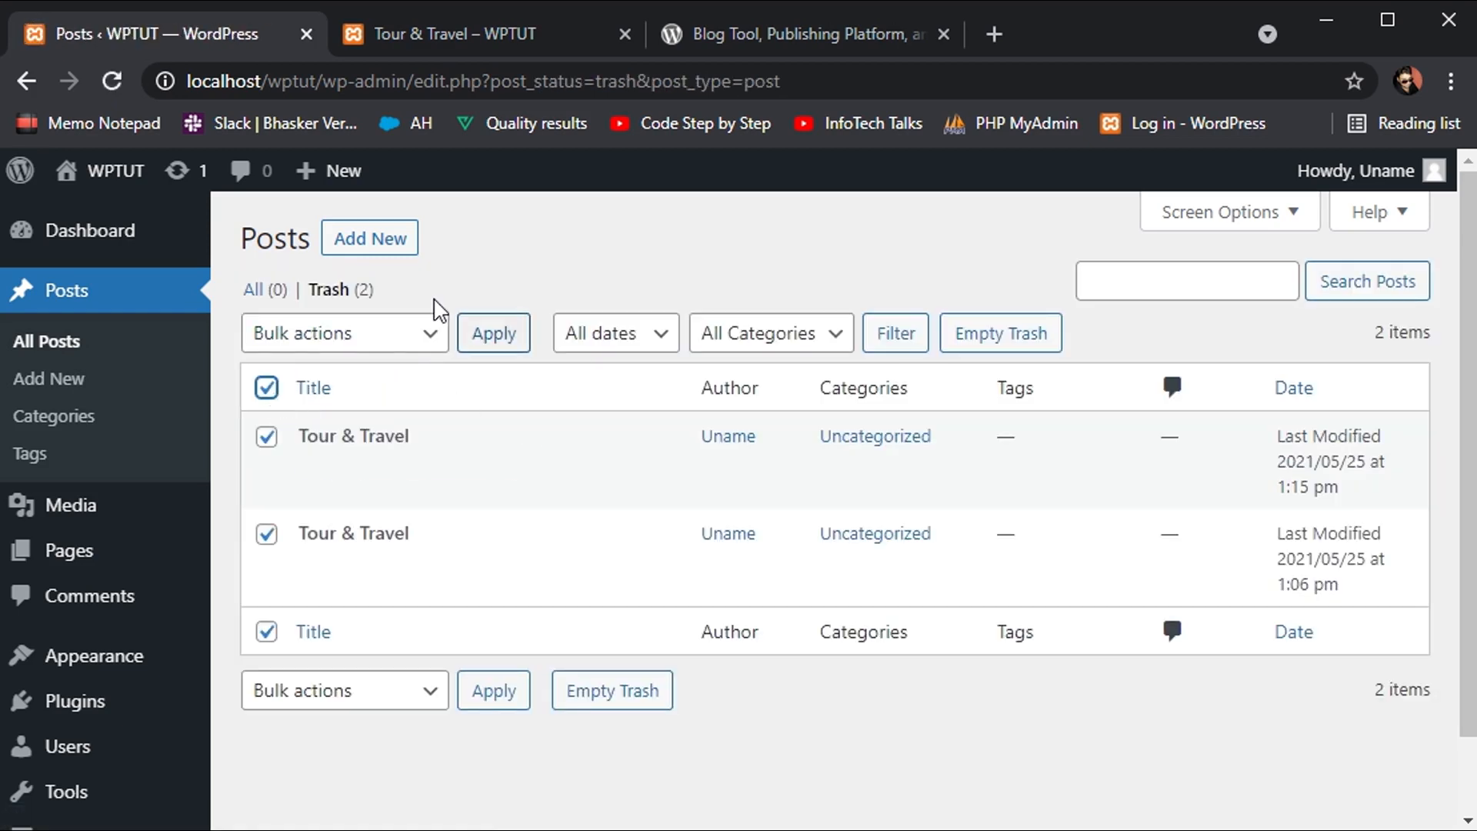
left_click(422, 333)
left_click(332, 420)
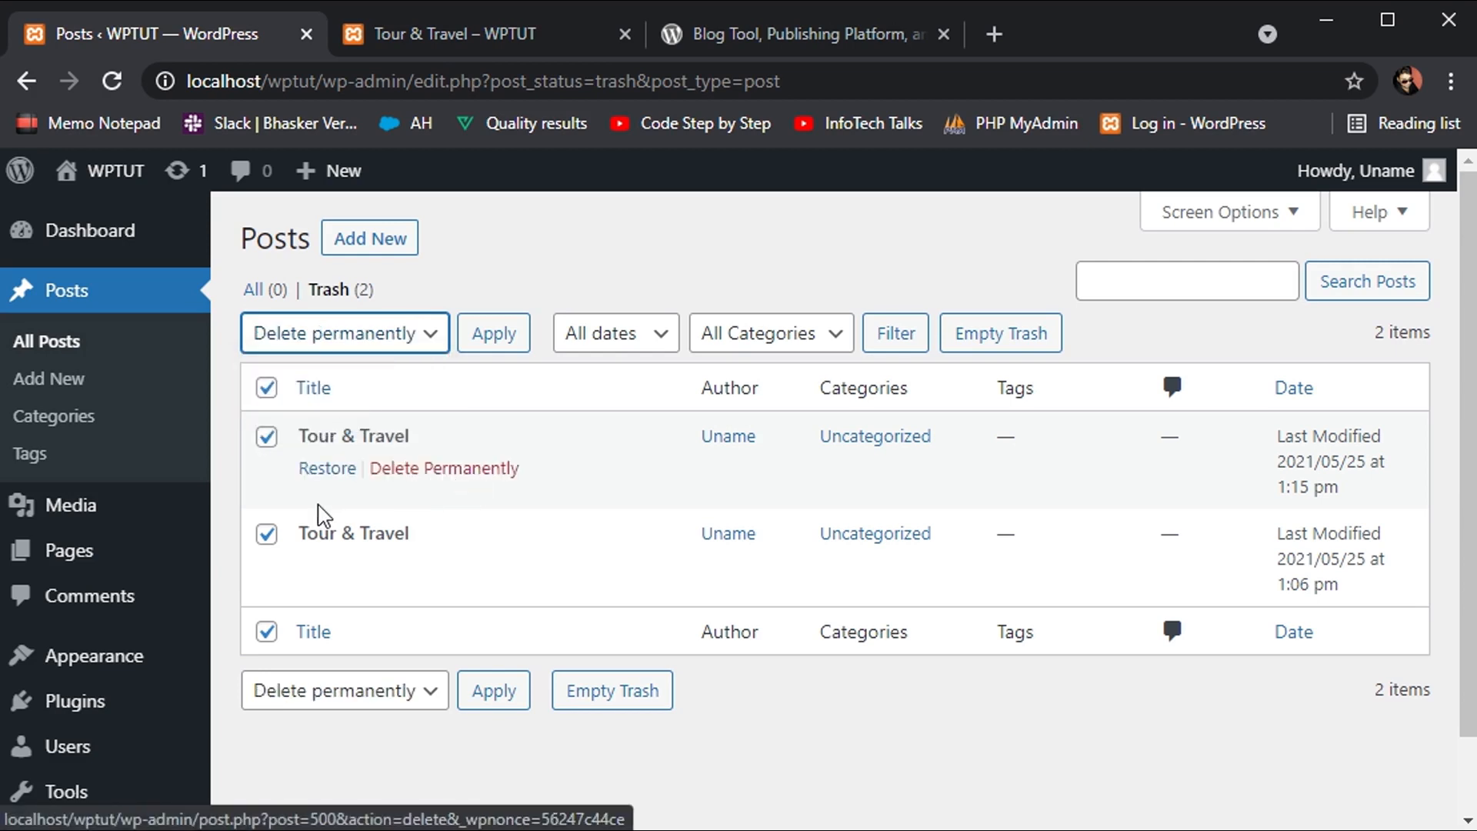
left_click(465, 332)
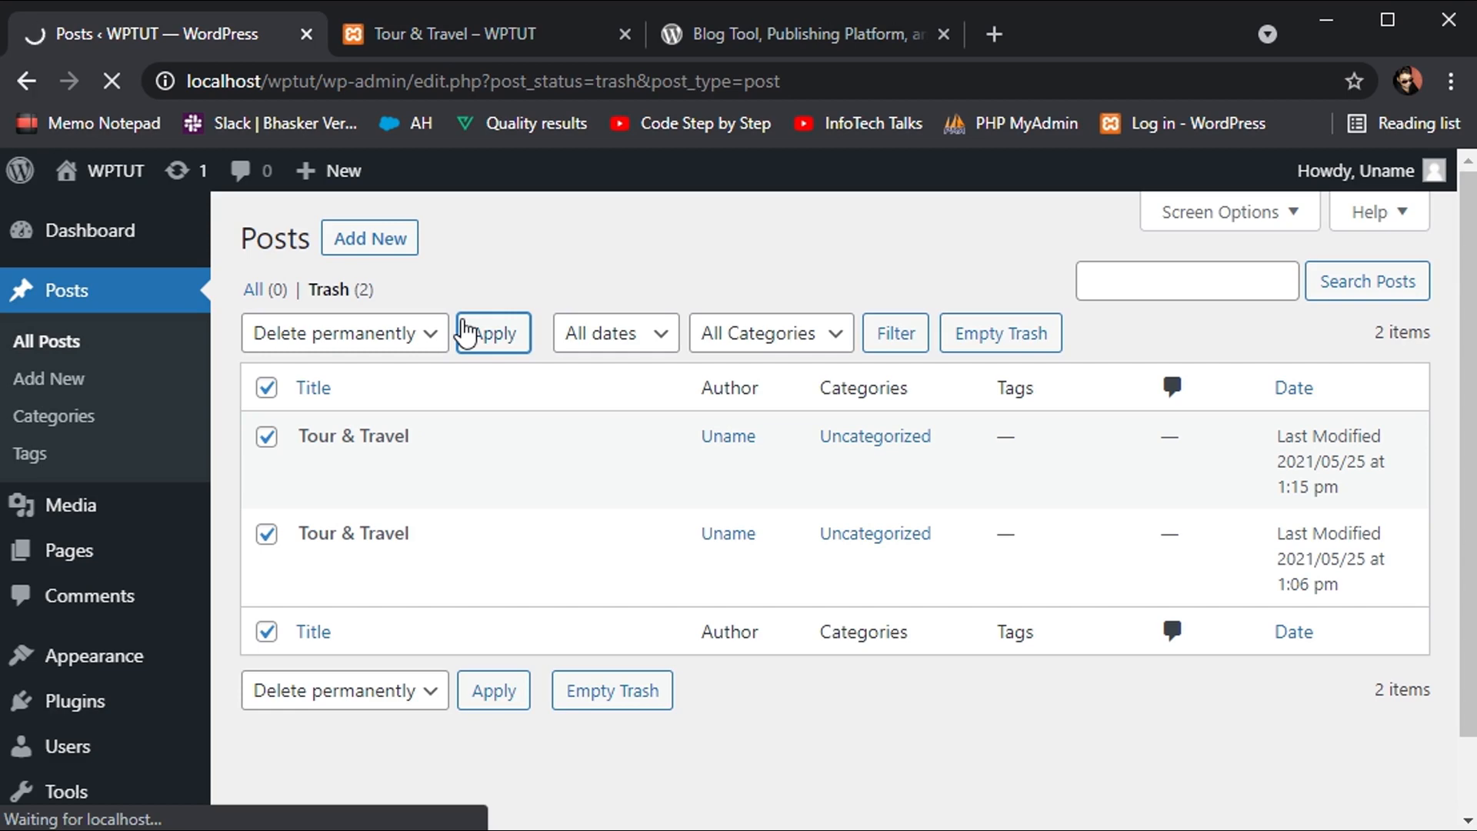
left_click(446, 35)
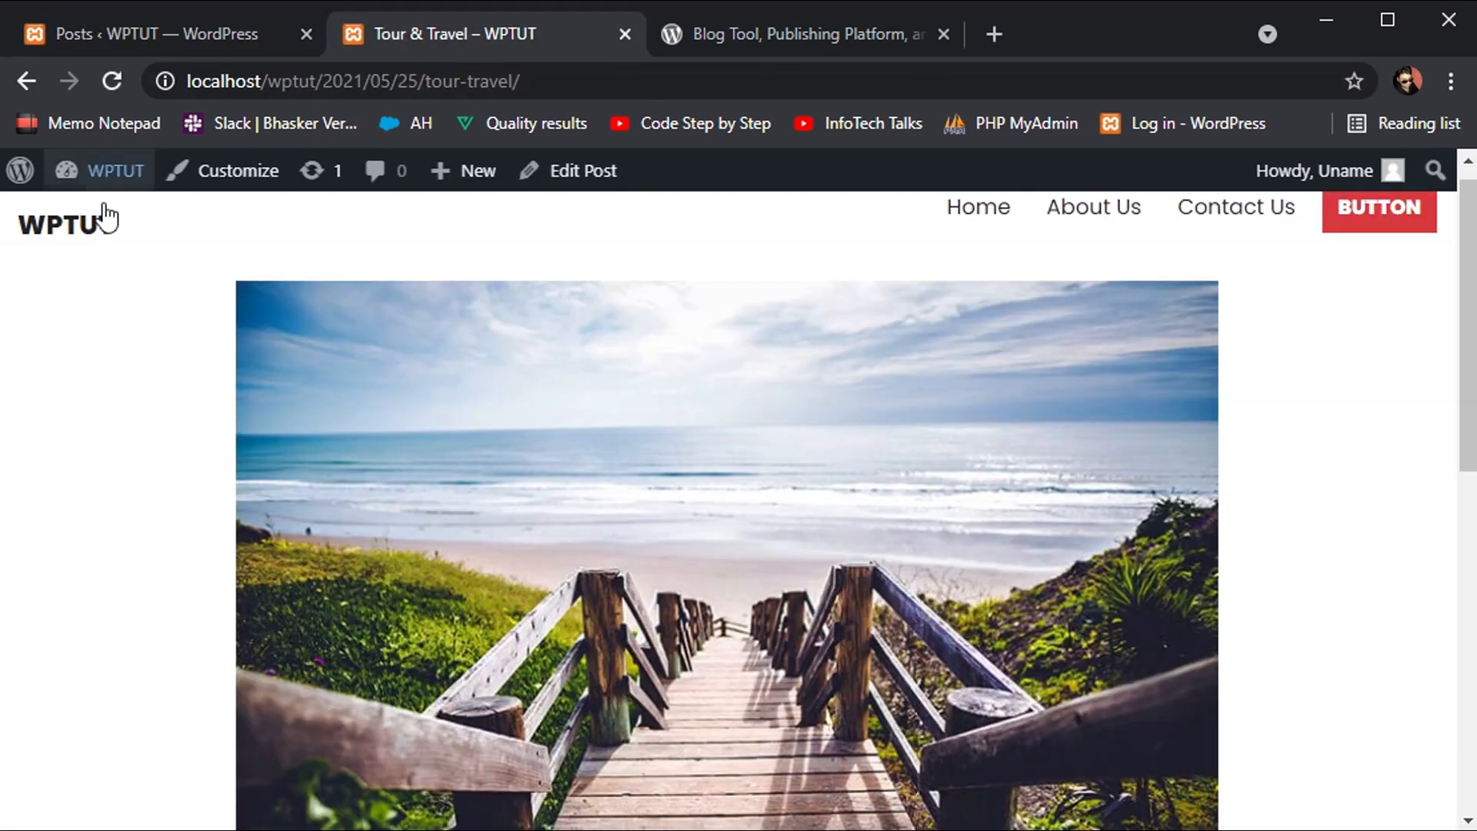
left_click(60, 231)
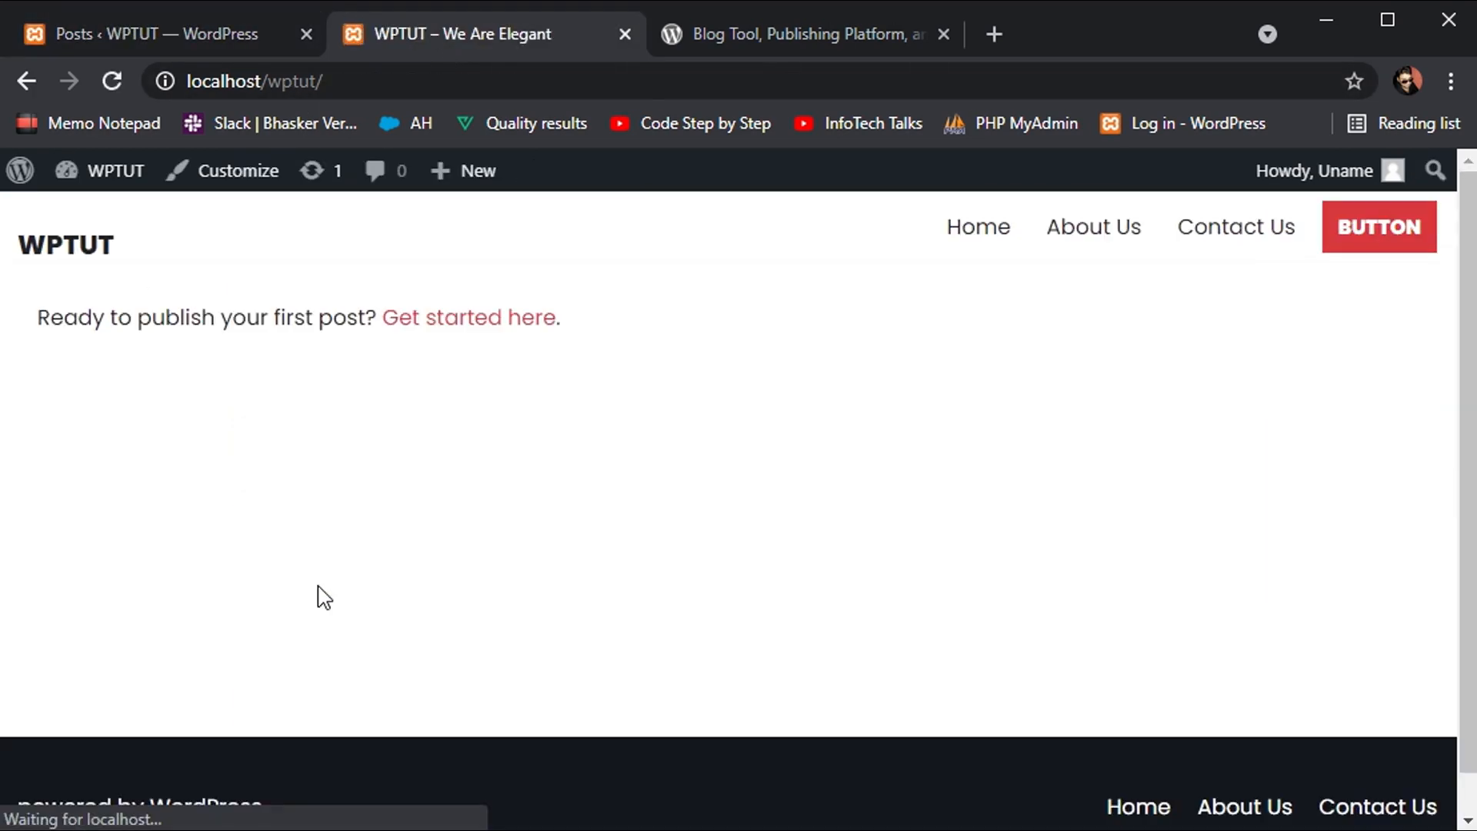